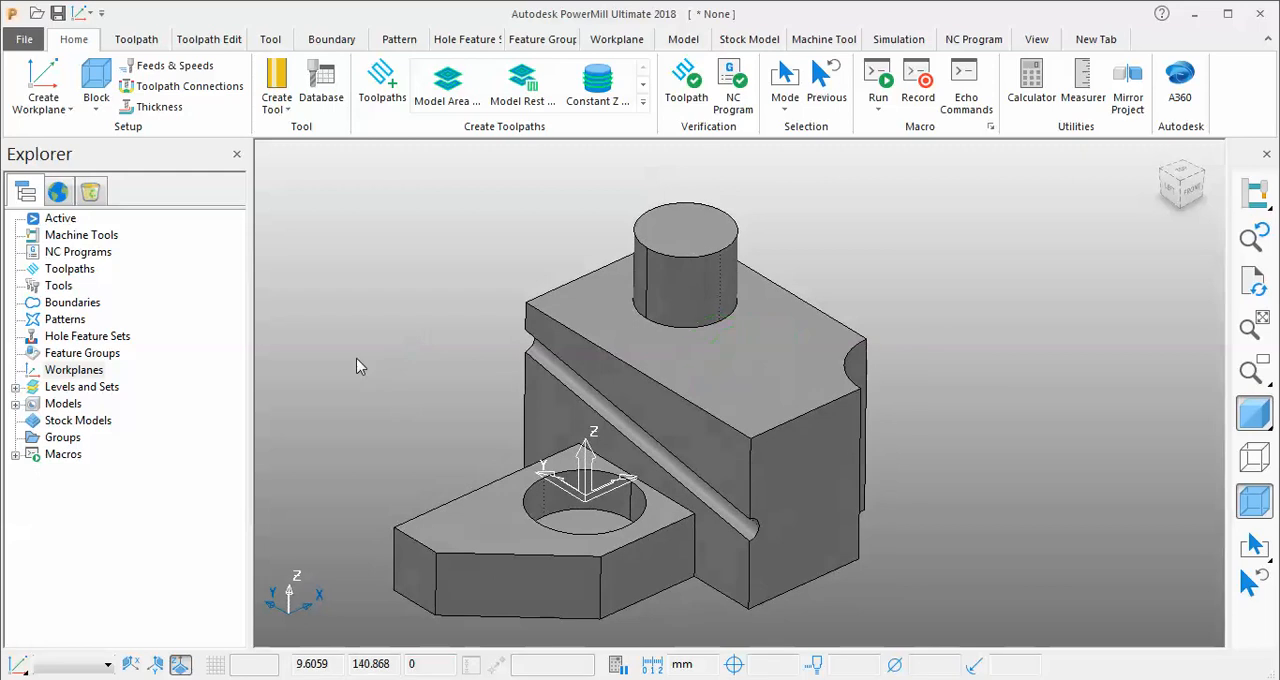
mouse_move(860, 372)
middle_down()
mouse_move(876, 381)
mouse_move(862, 386)
middle_up()
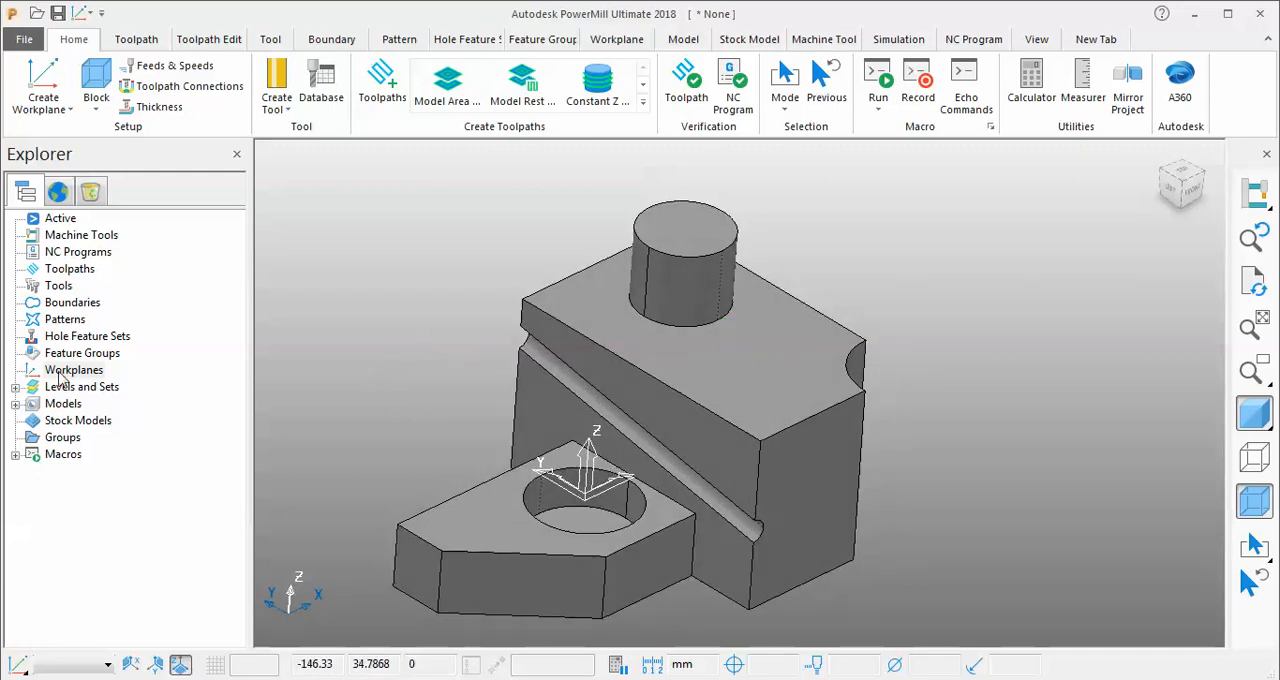
middle_drag(690, 250, 437, 345)
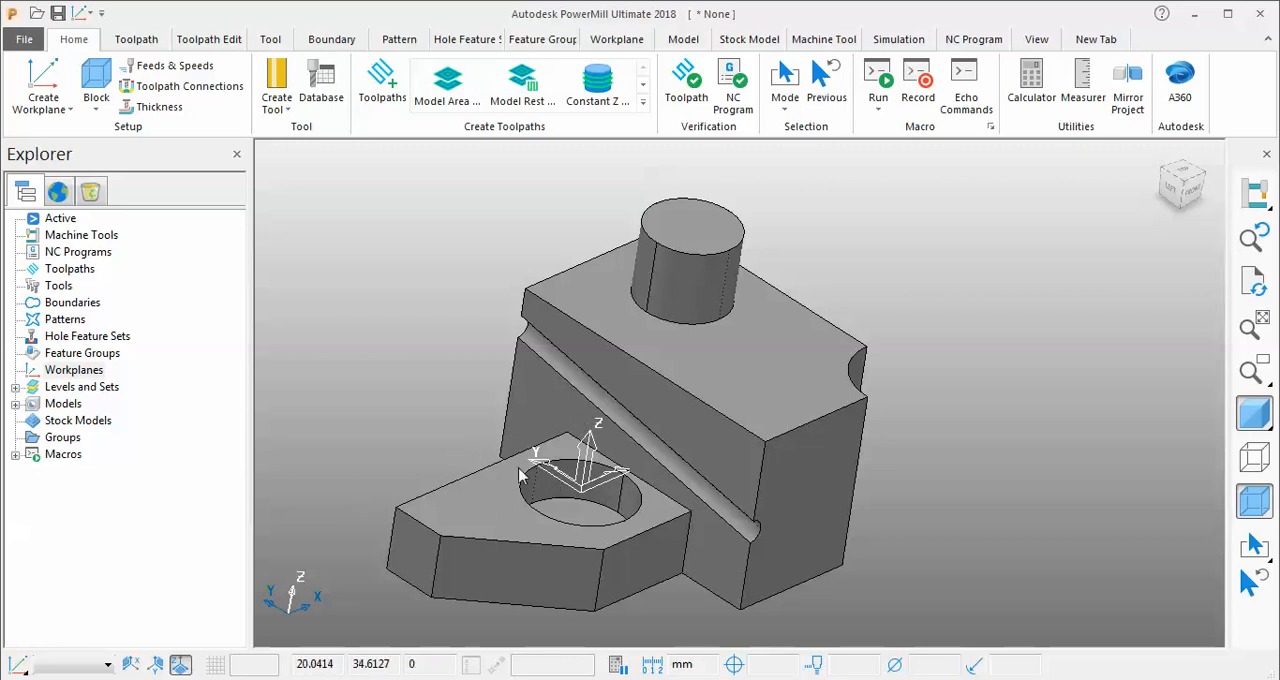
middle_drag(566, 288, 728, 336)
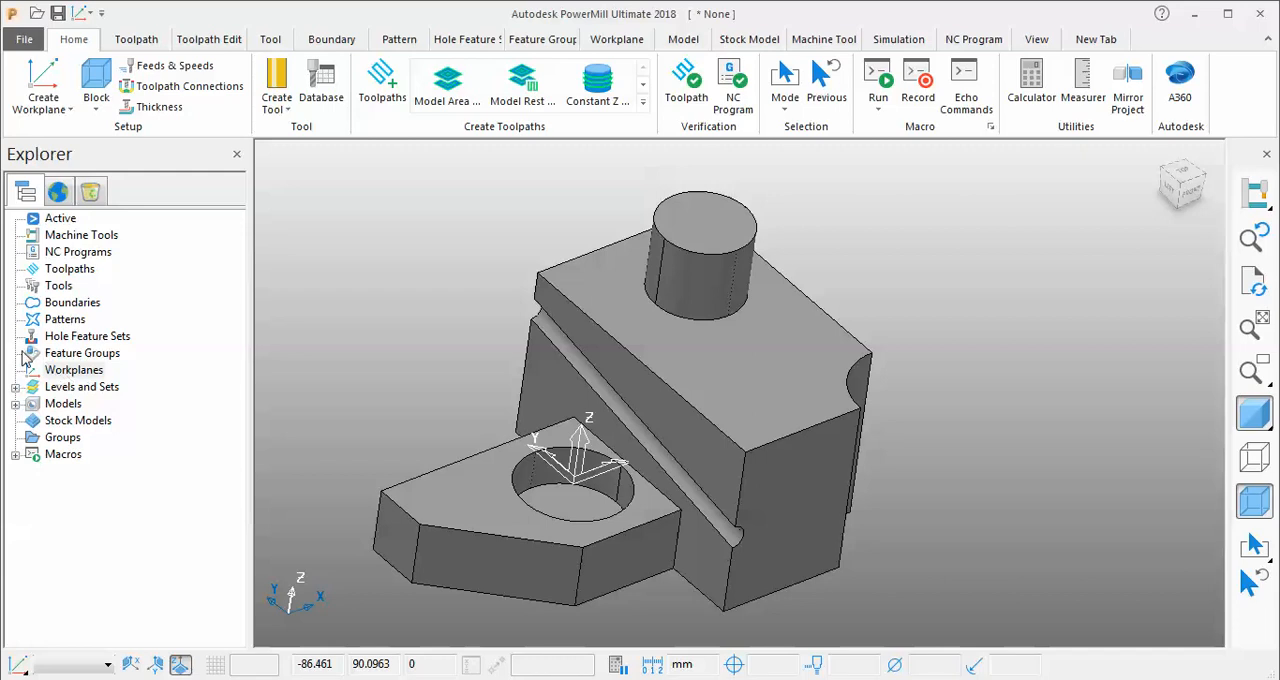
click(63, 112)
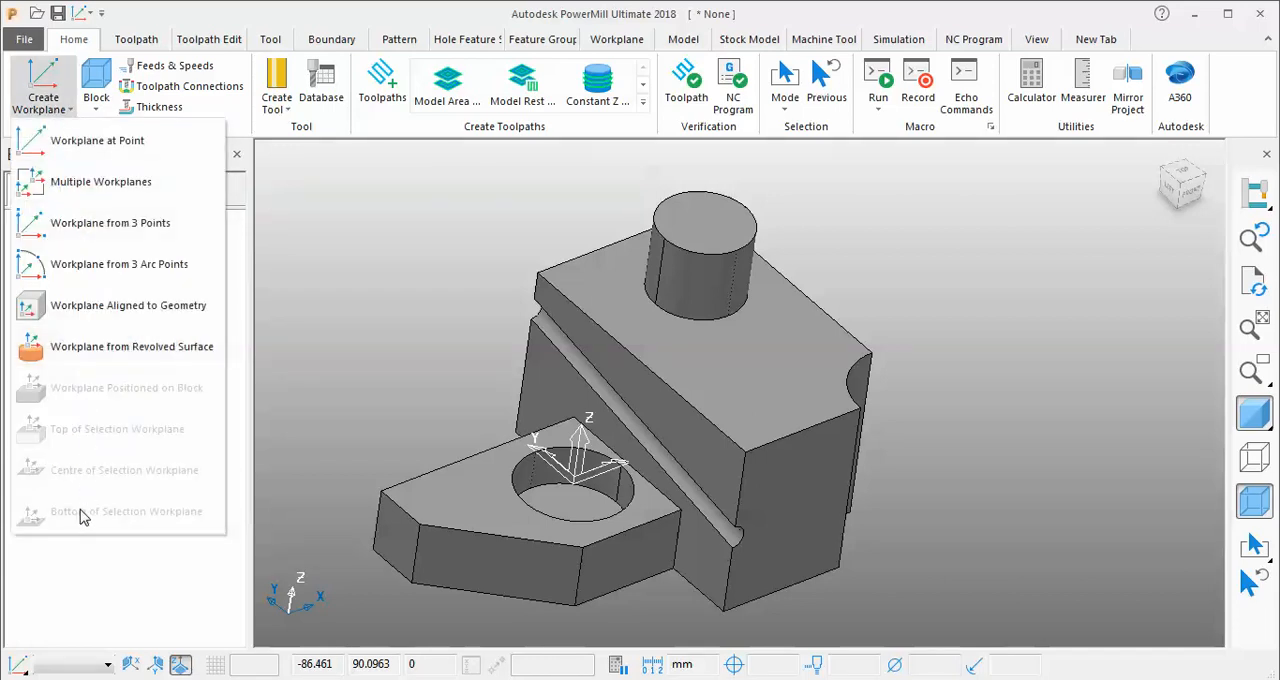
click(329, 316)
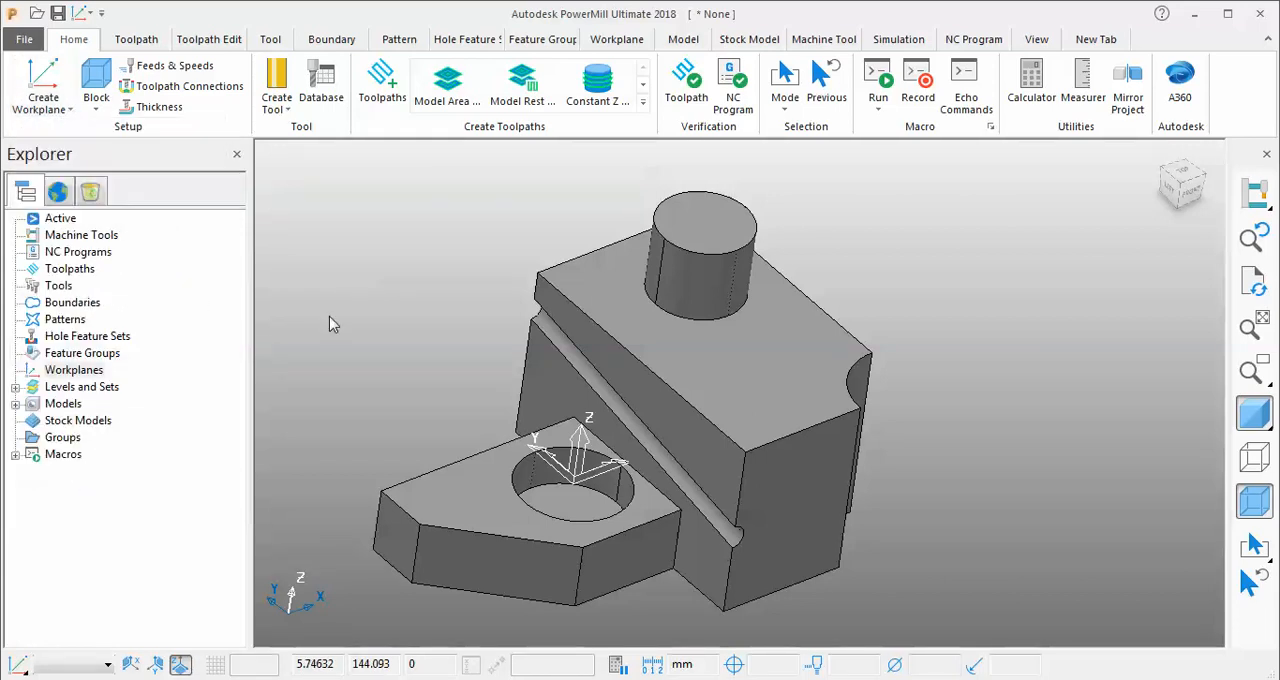
click(22, 672)
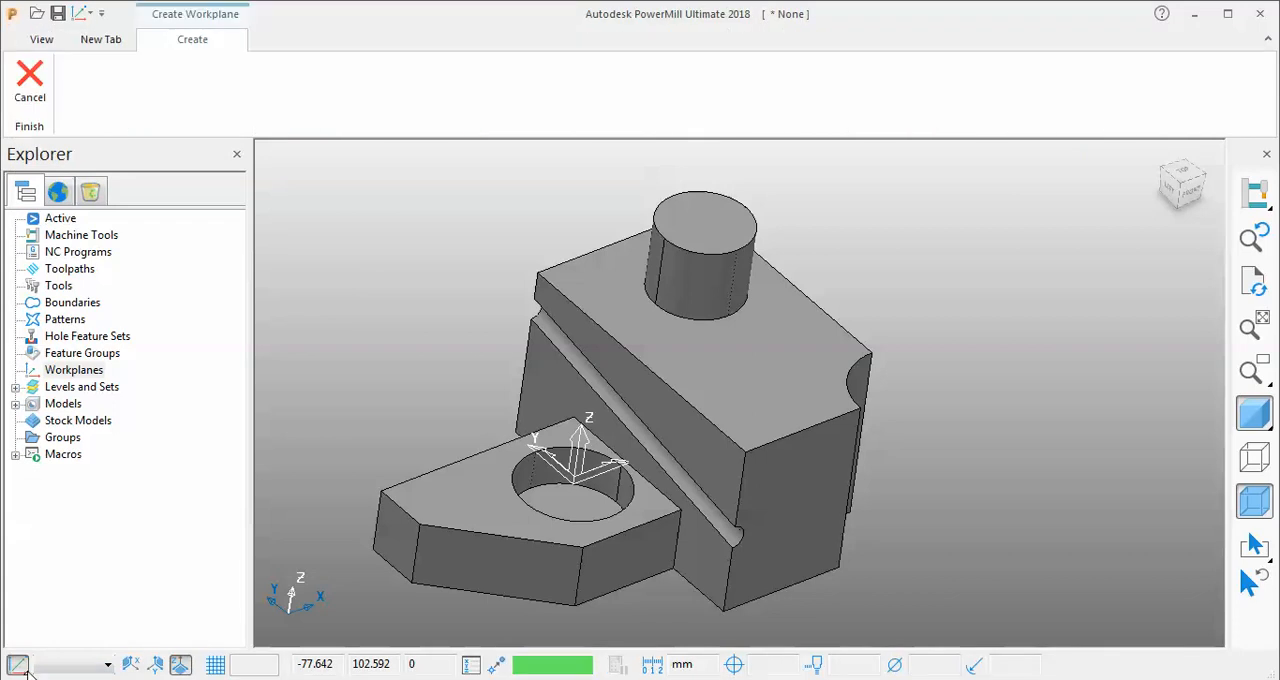
click(22, 668)
mouse_move(27, 674)
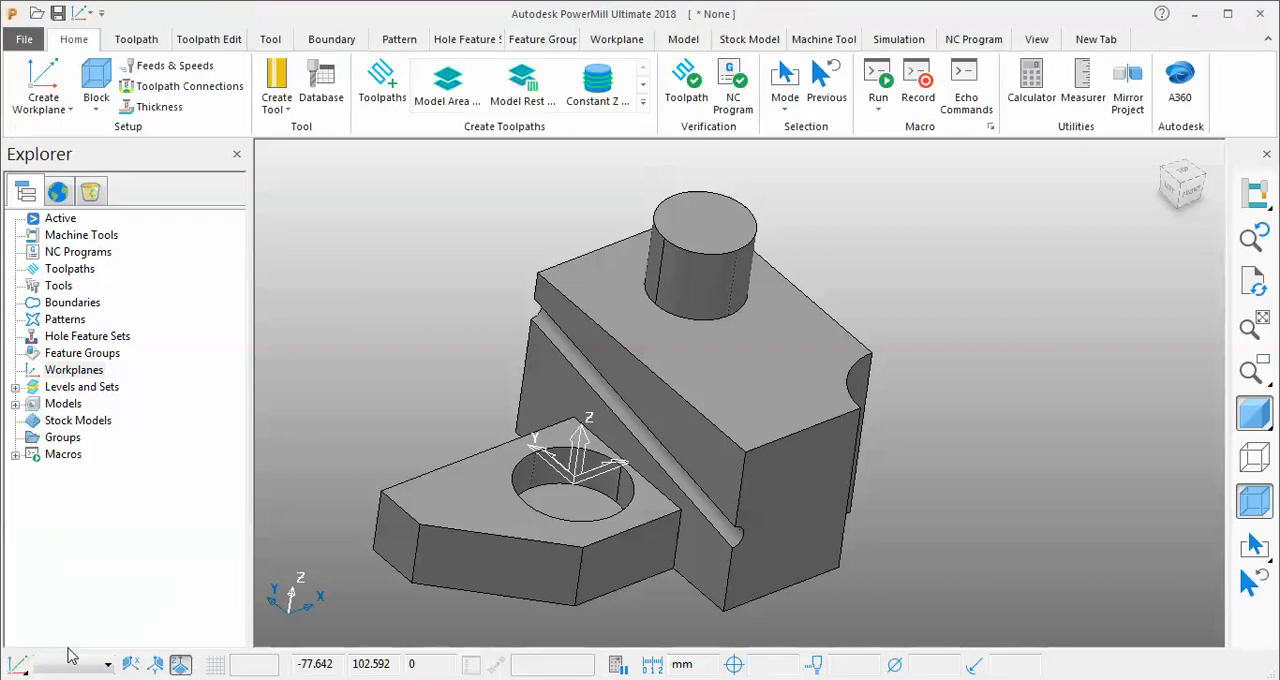
click(155, 664)
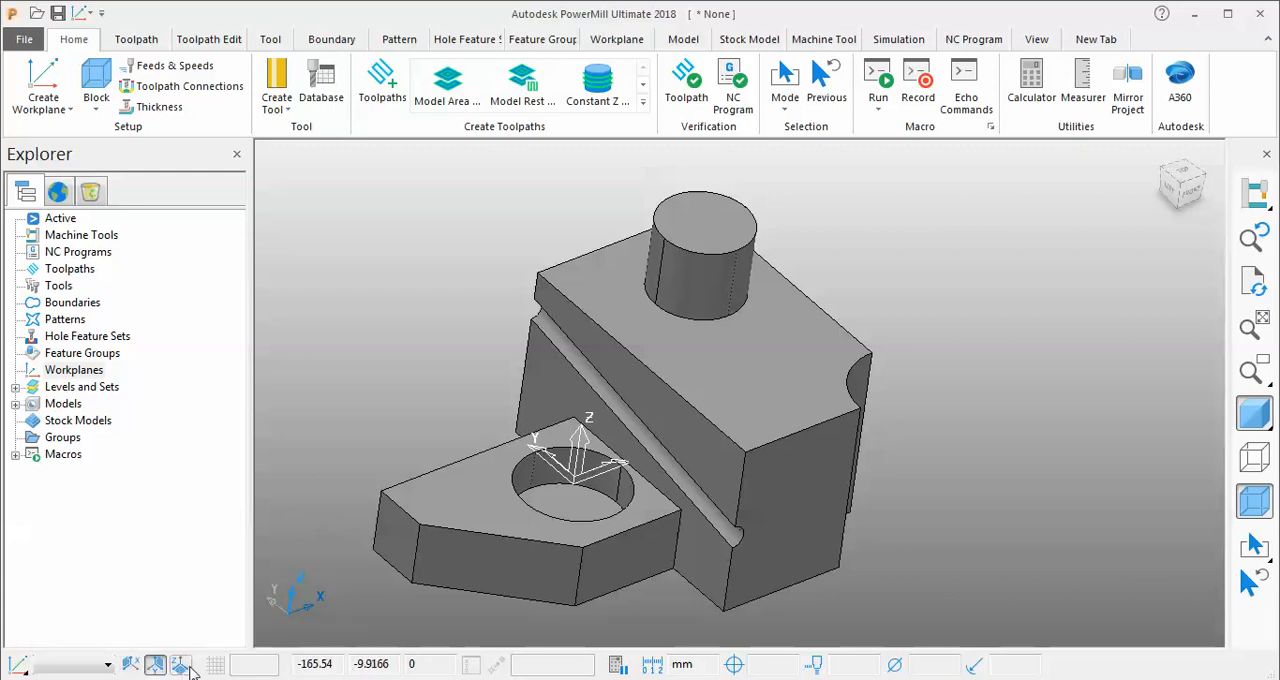
click(188, 668)
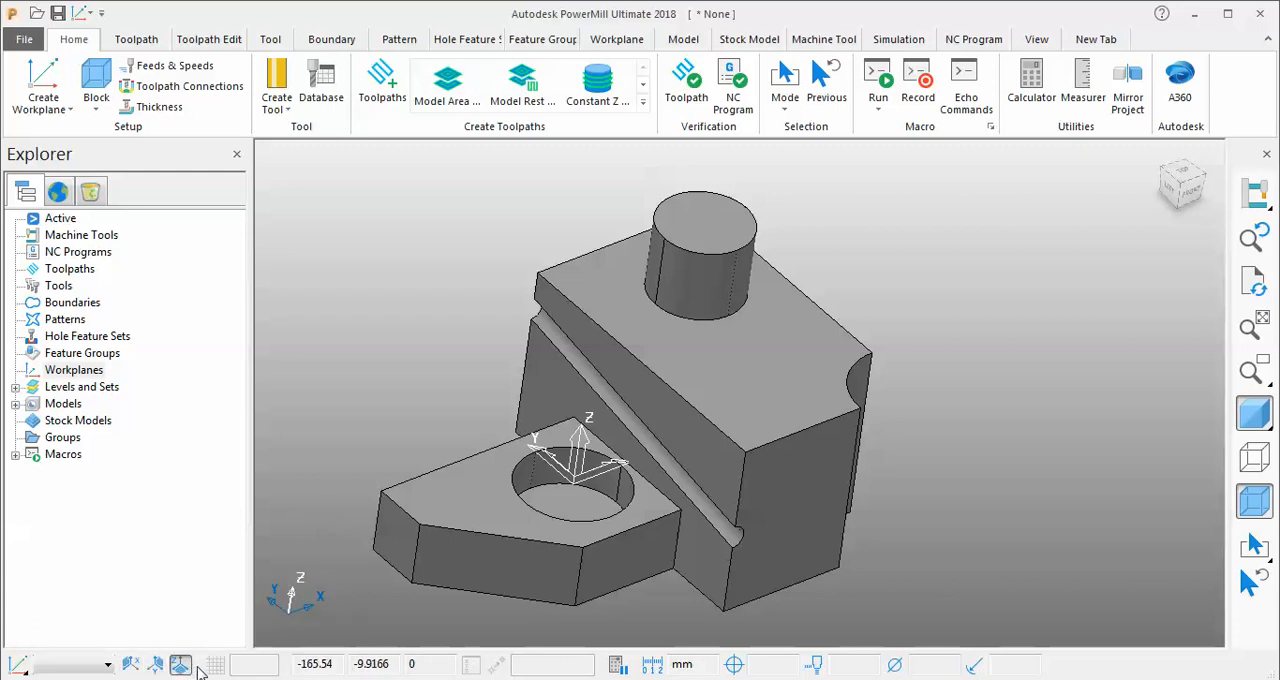
Create a workplane at the key point on the near top corner of the tall block.
middle_drag(838, 300, 851, 301)
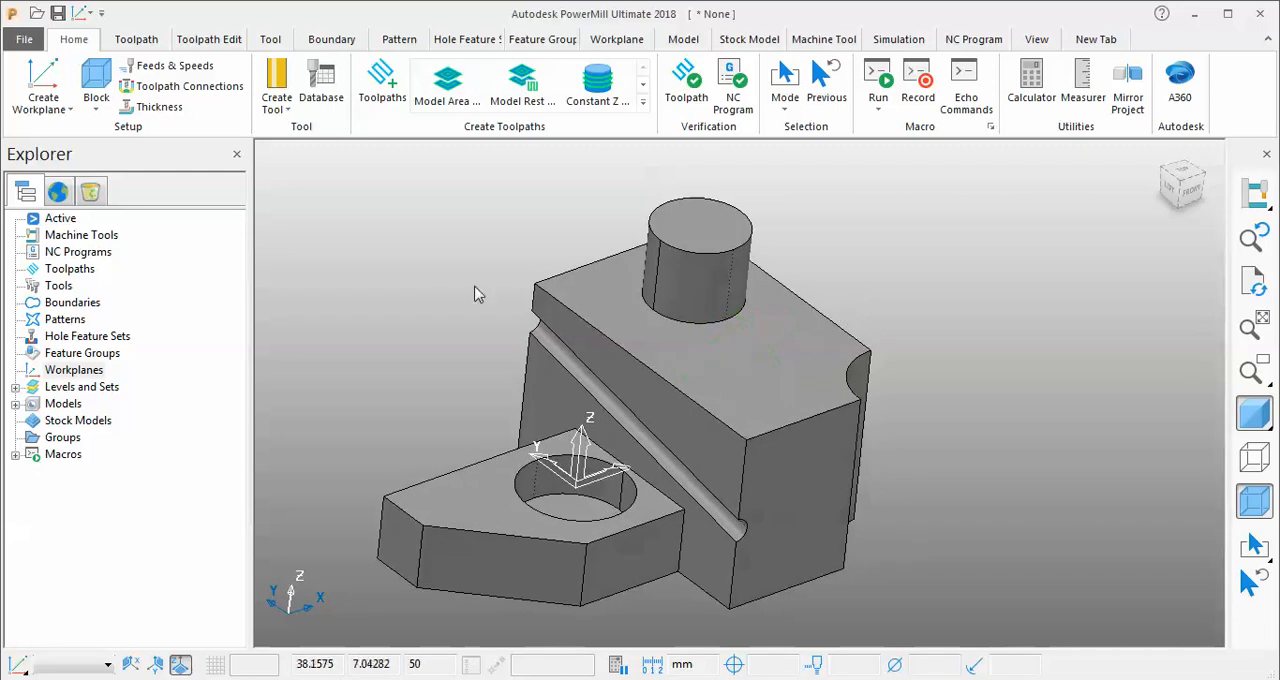
click(50, 104)
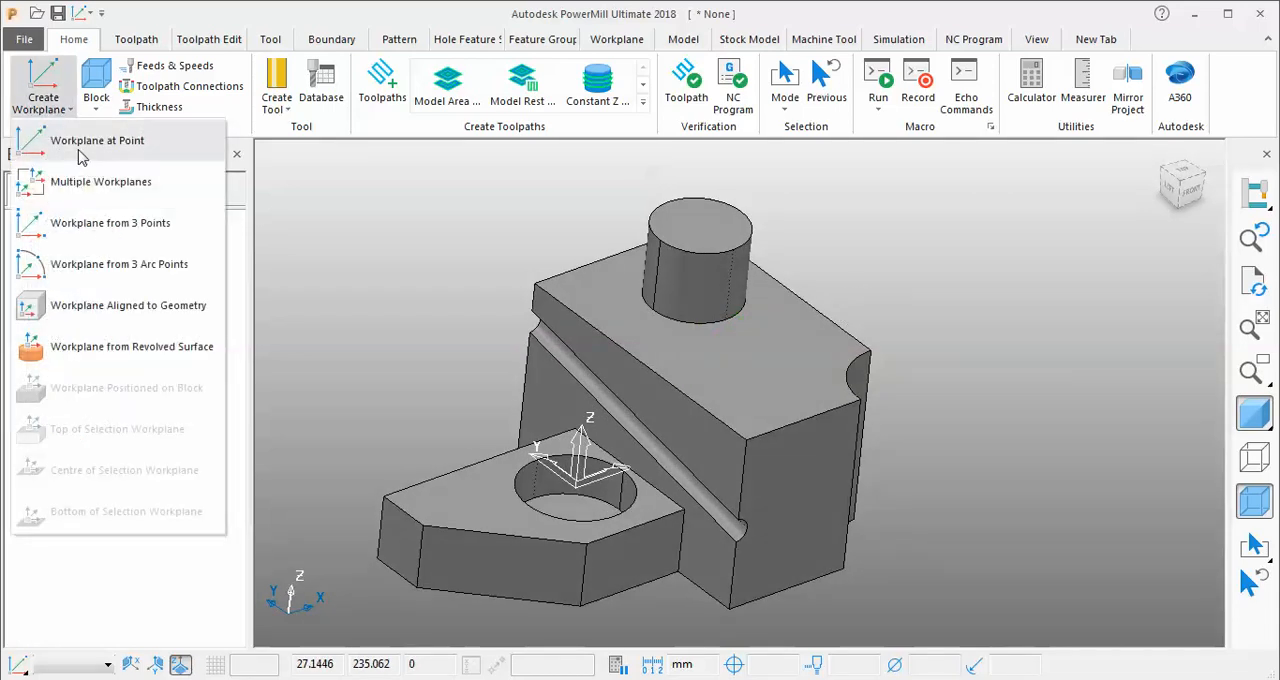
click(84, 141)
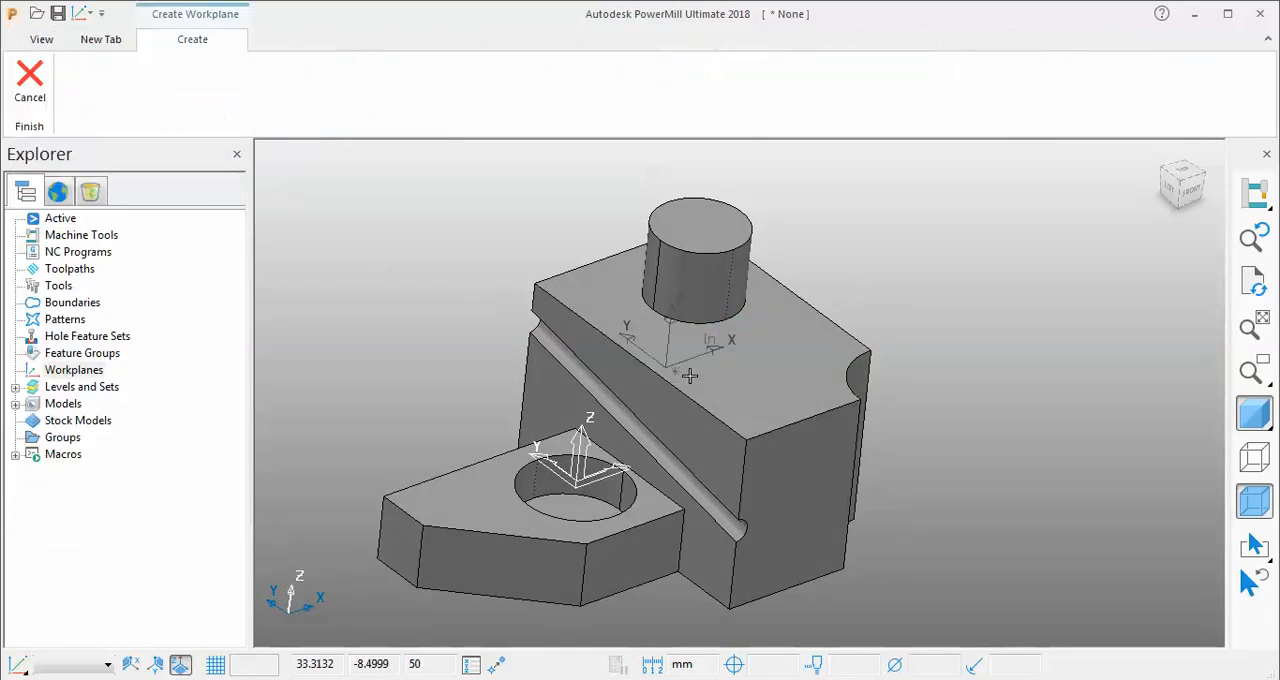
click(747, 438)
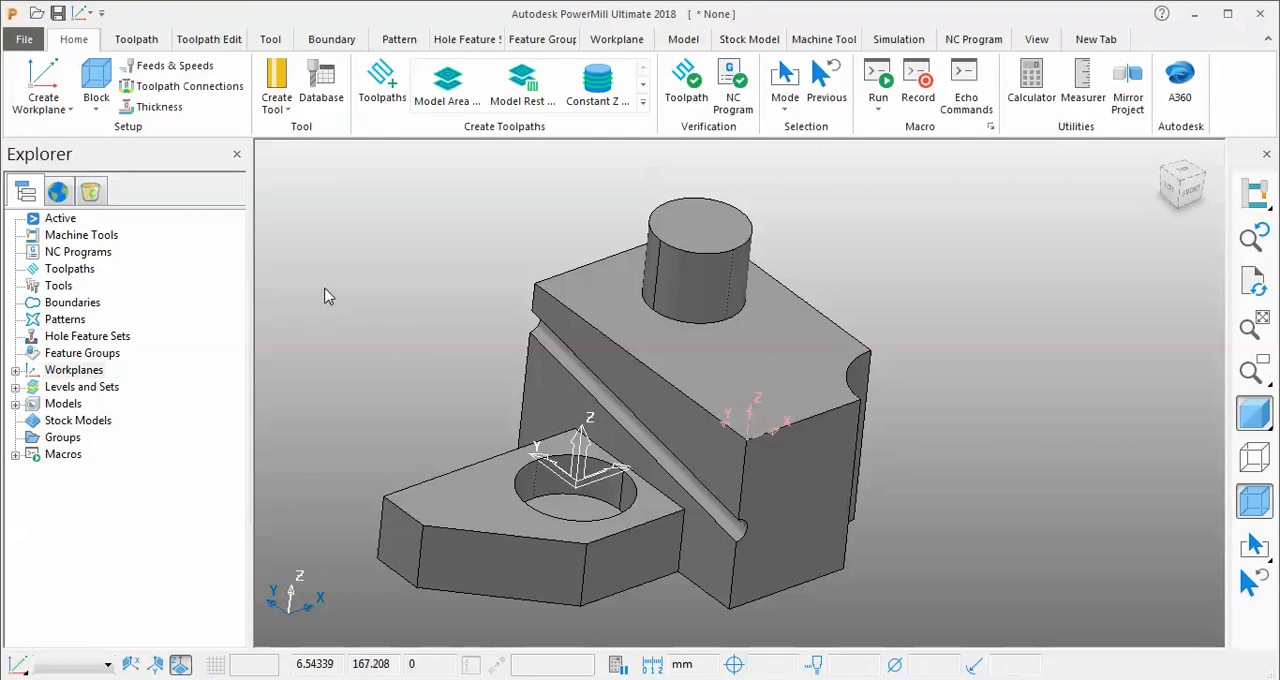
Activate workplane 1 on the block's near top corner and delete it.
click(15, 370)
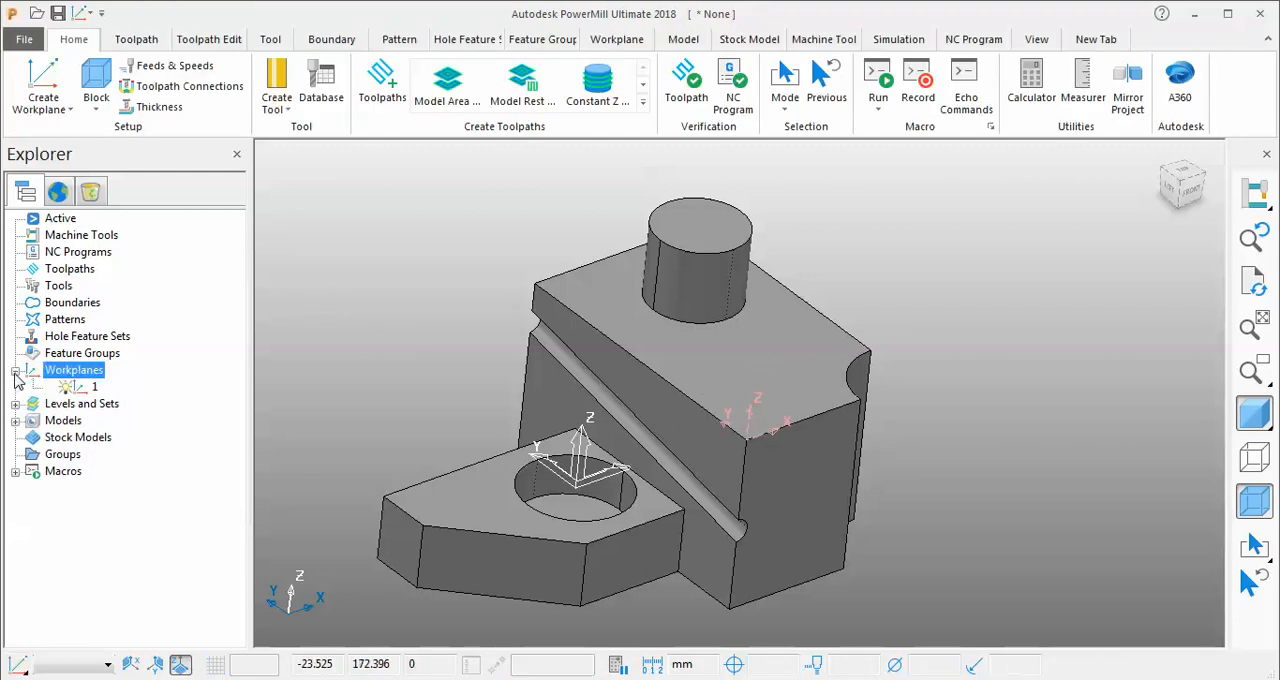
right_click(95, 390)
click(148, 130)
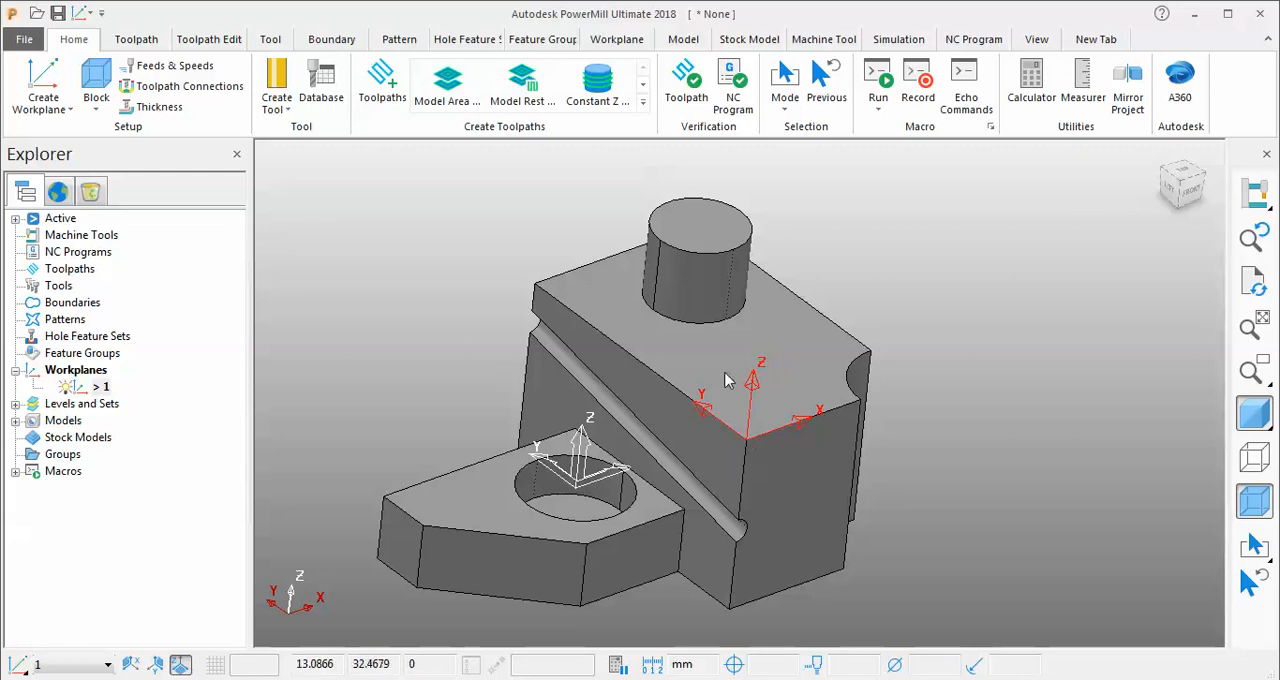
right_click(96, 392)
click(150, 378)
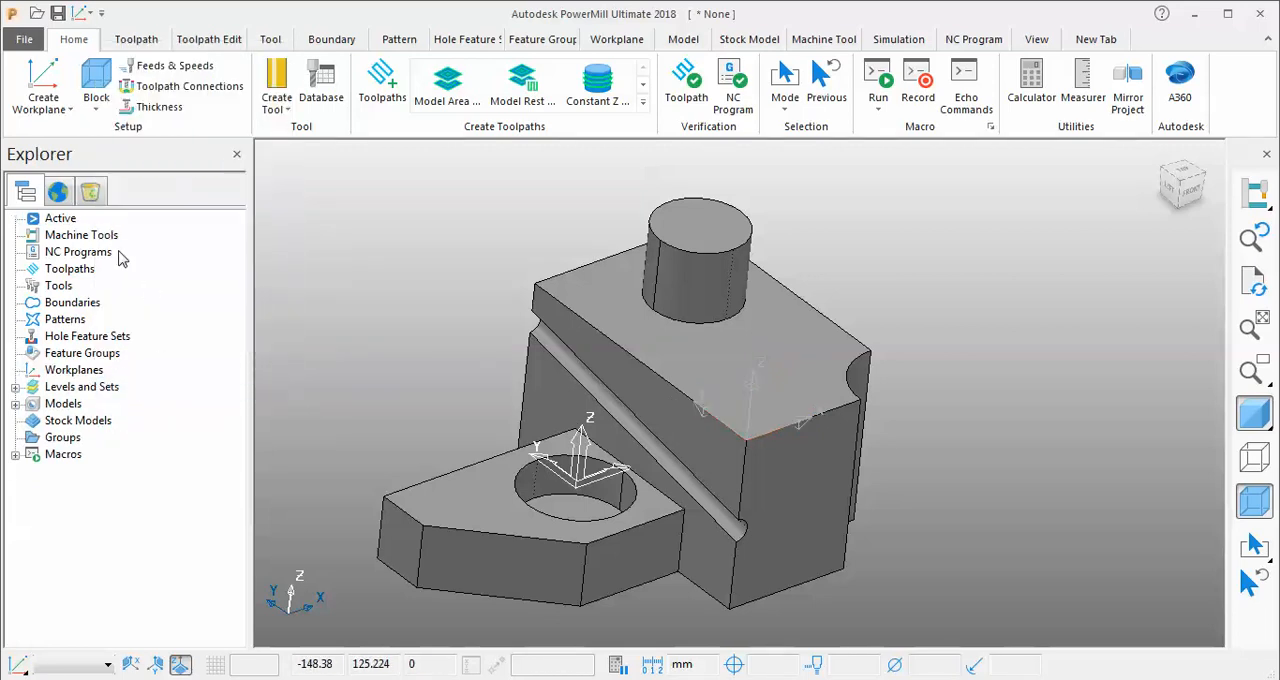
Create two workplanes at key points on the block's top face, one on the far corner above the groove and one on the near corner.
click(45, 104)
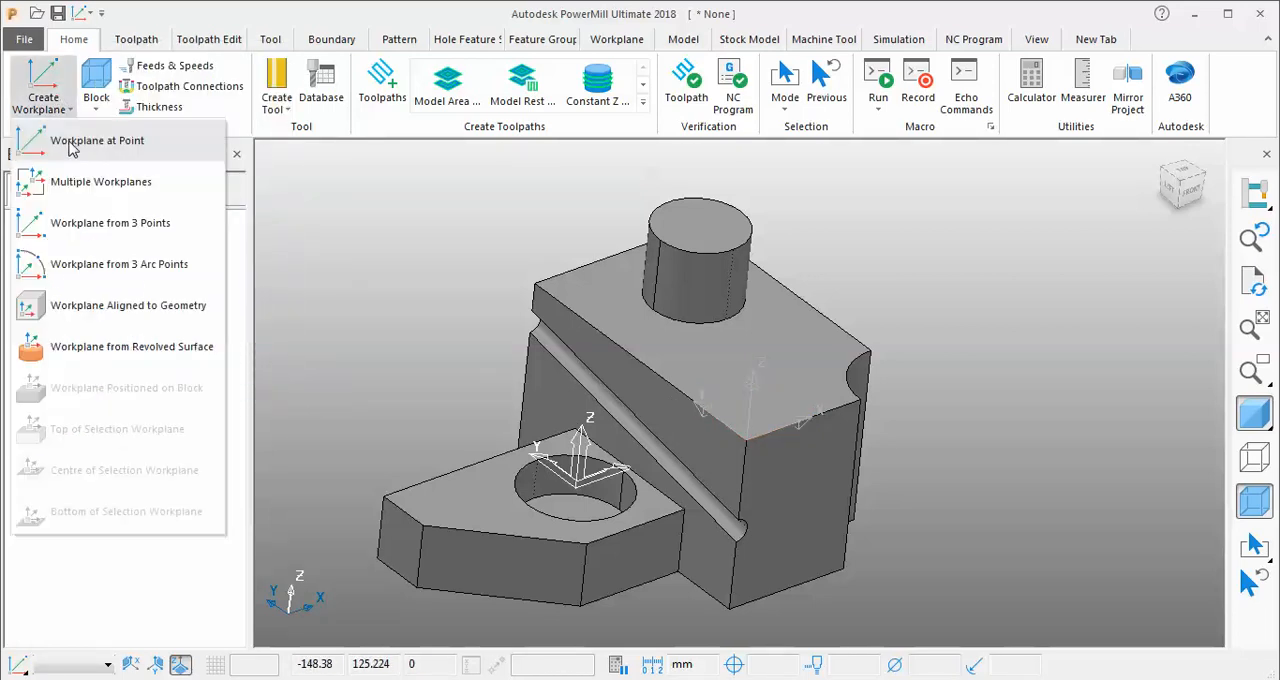
click(74, 145)
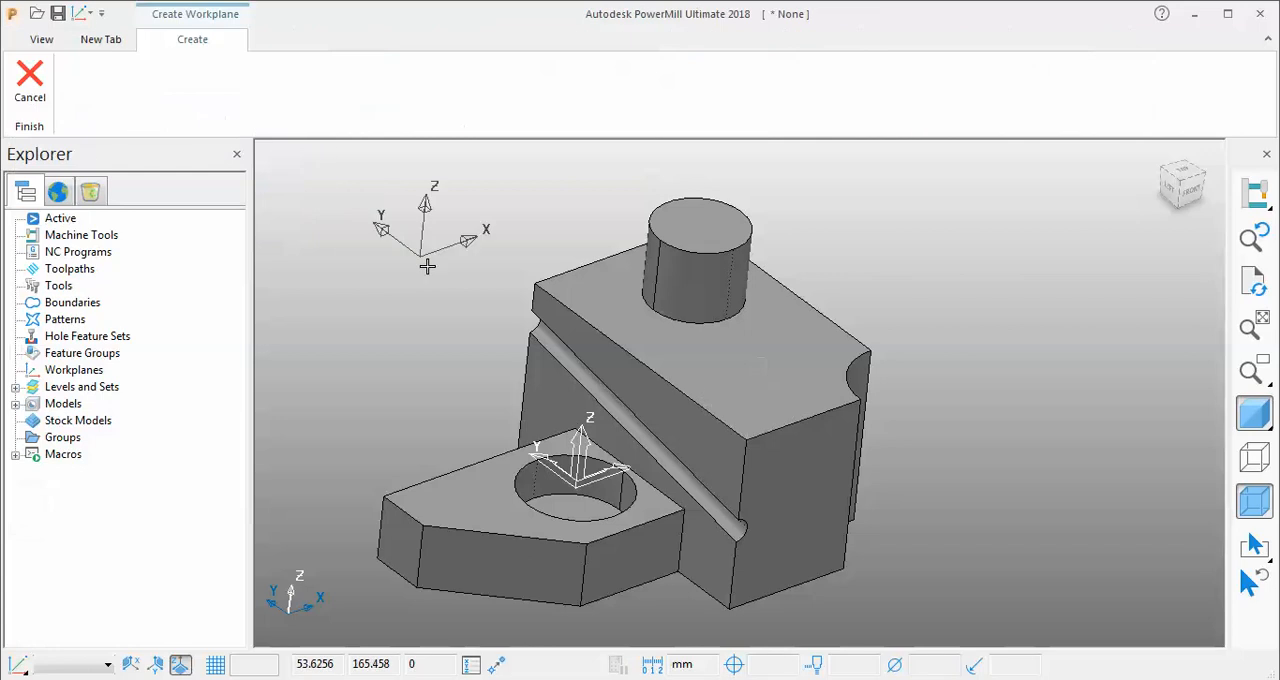
click(537, 283)
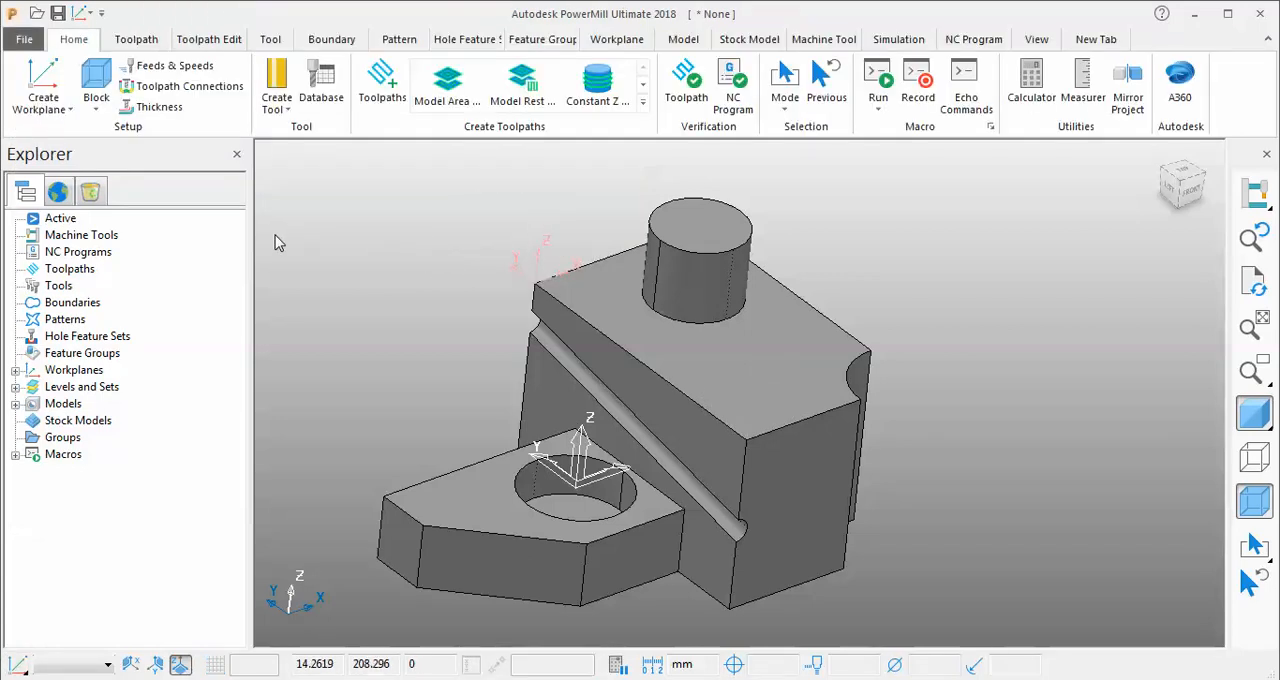
click(45, 104)
click(74, 145)
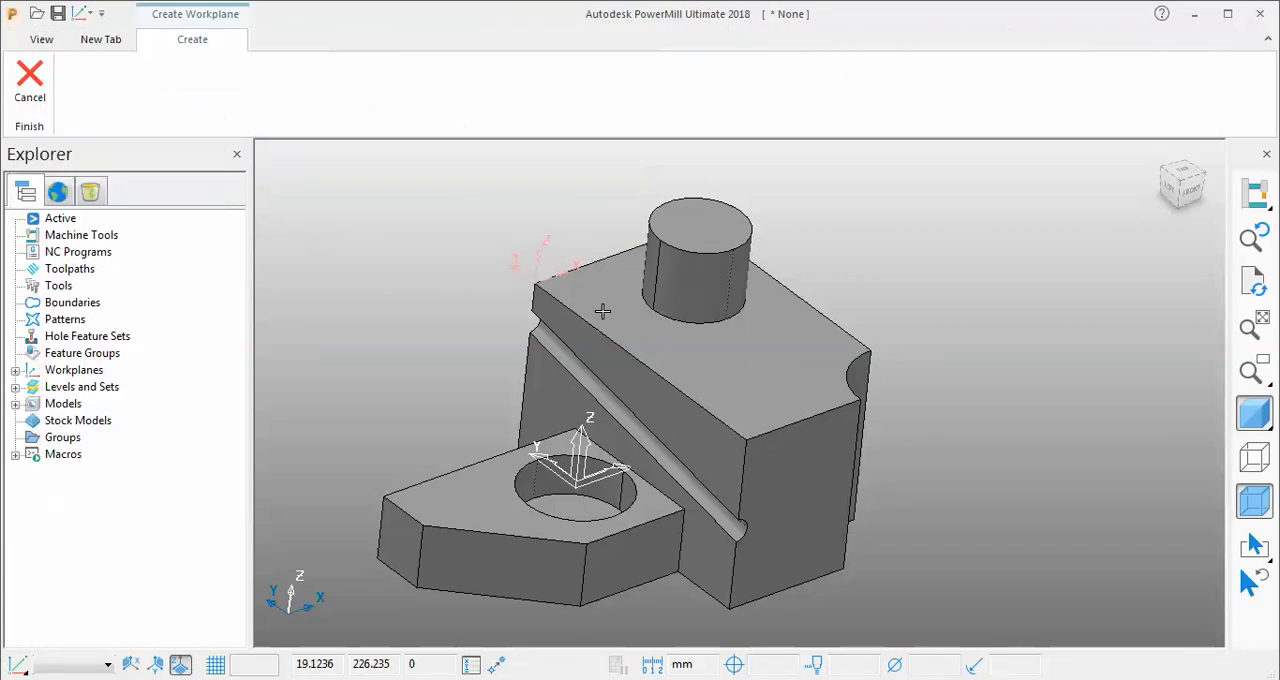
click(750, 432)
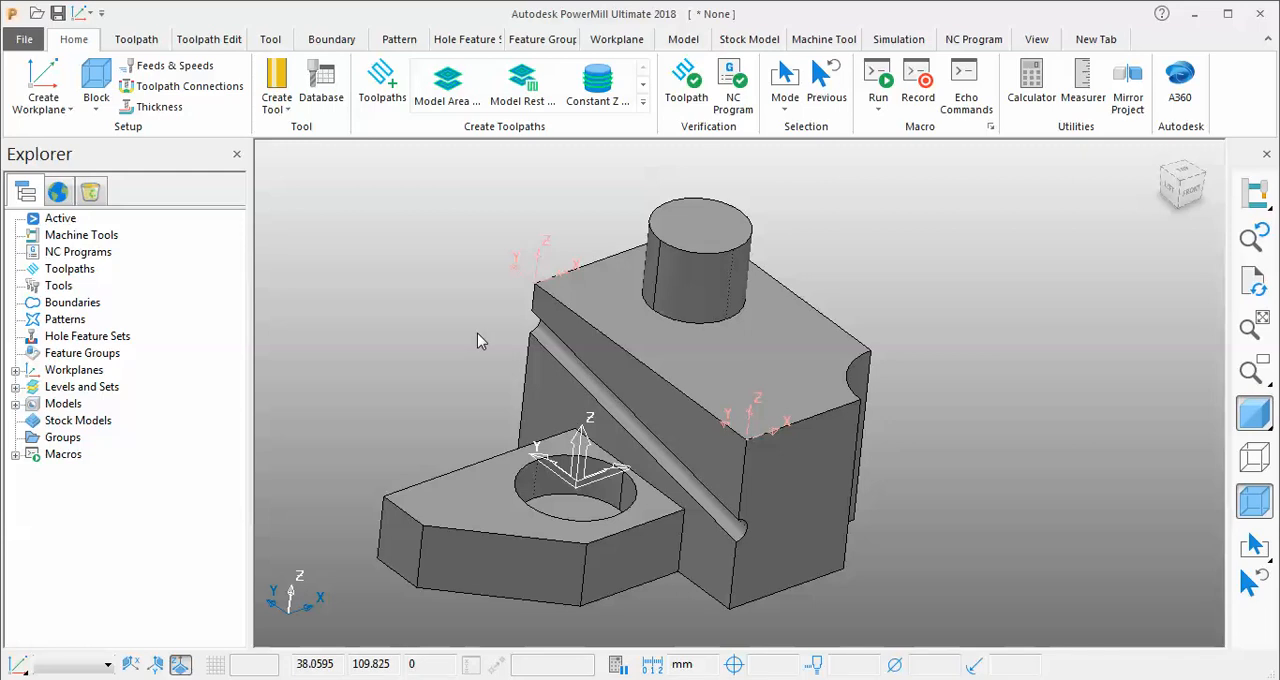
Activate workplane 2 on the block's near top corner.
click(18, 371)
click(86, 390)
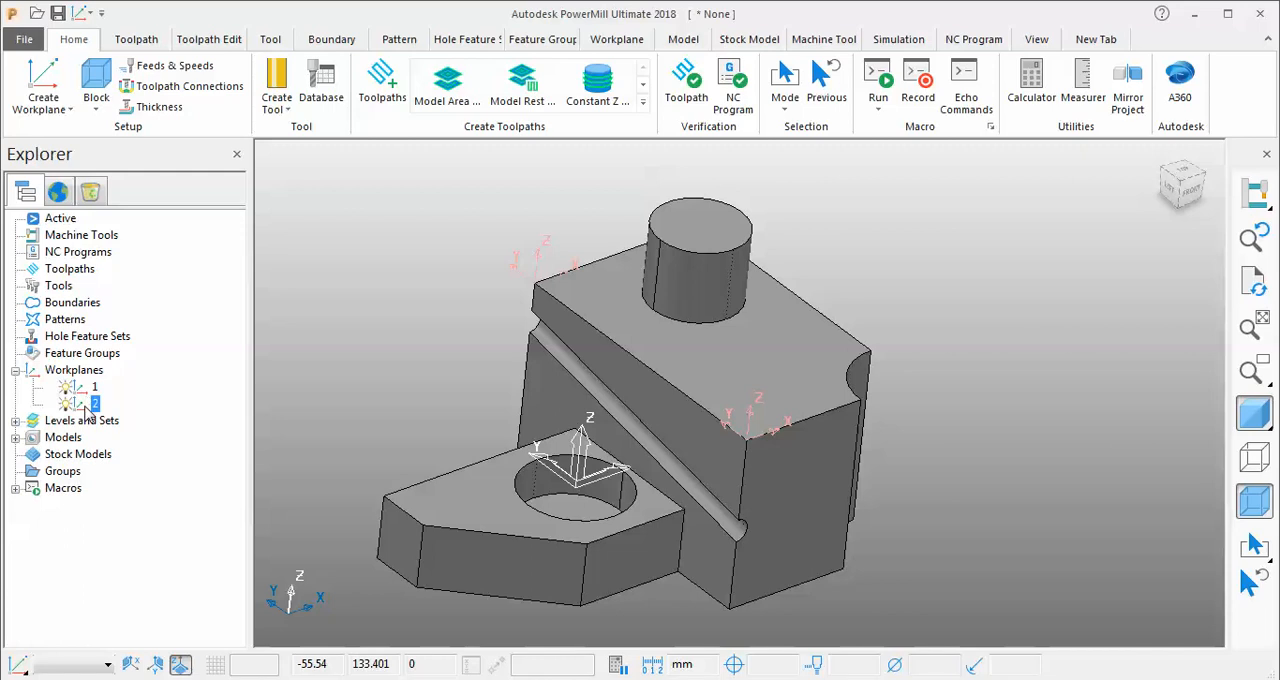
right_click(88, 404)
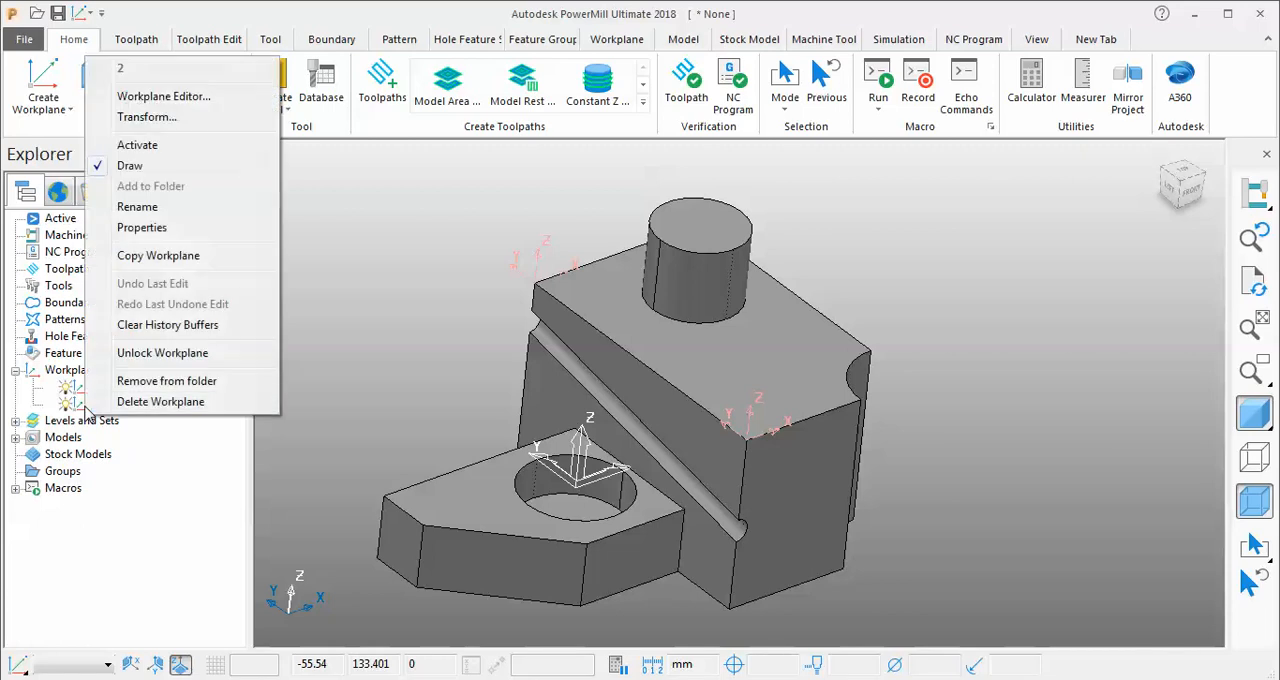
click(148, 146)
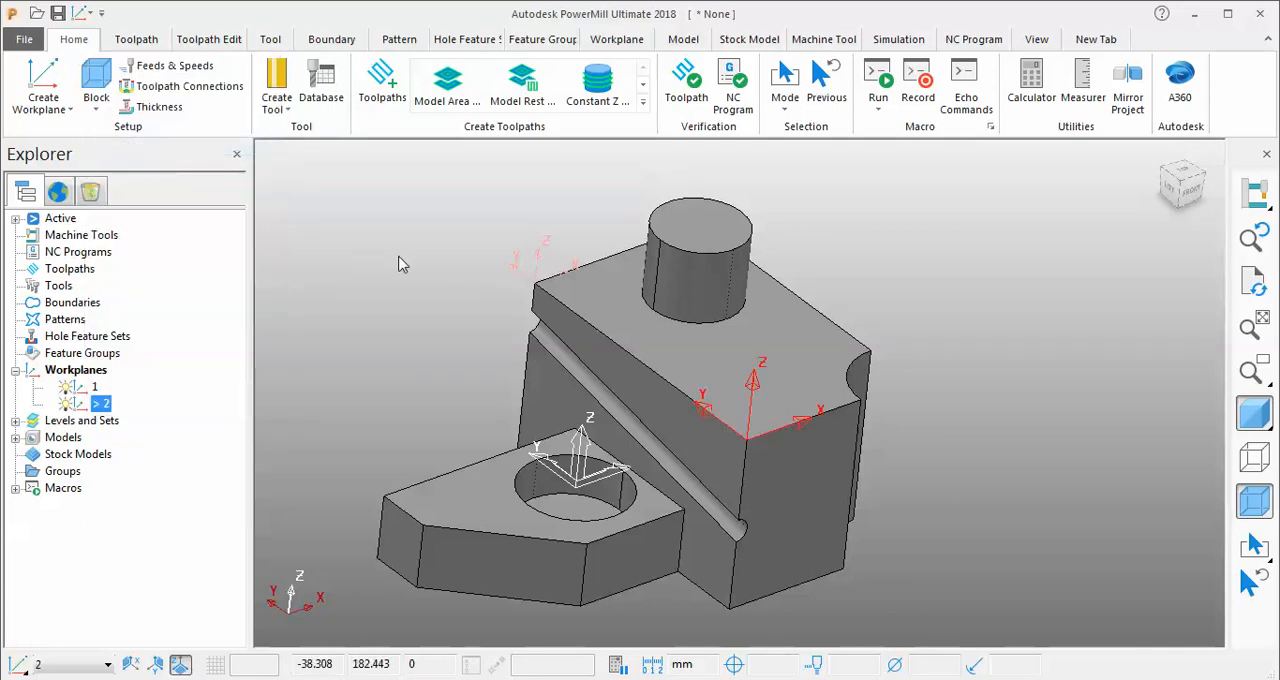
Make workplane 1, on the far top corner above the groove, the active workplane.
middle_drag(416, 287, 432, 323)
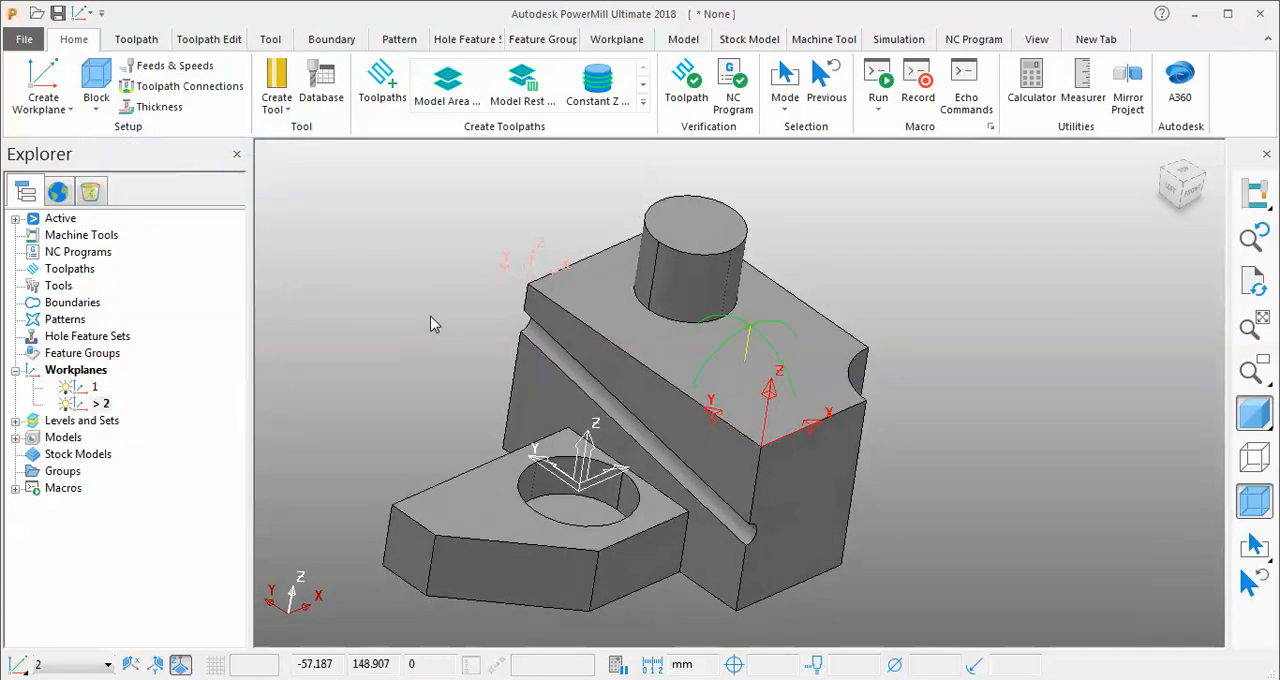
right_click(86, 388)
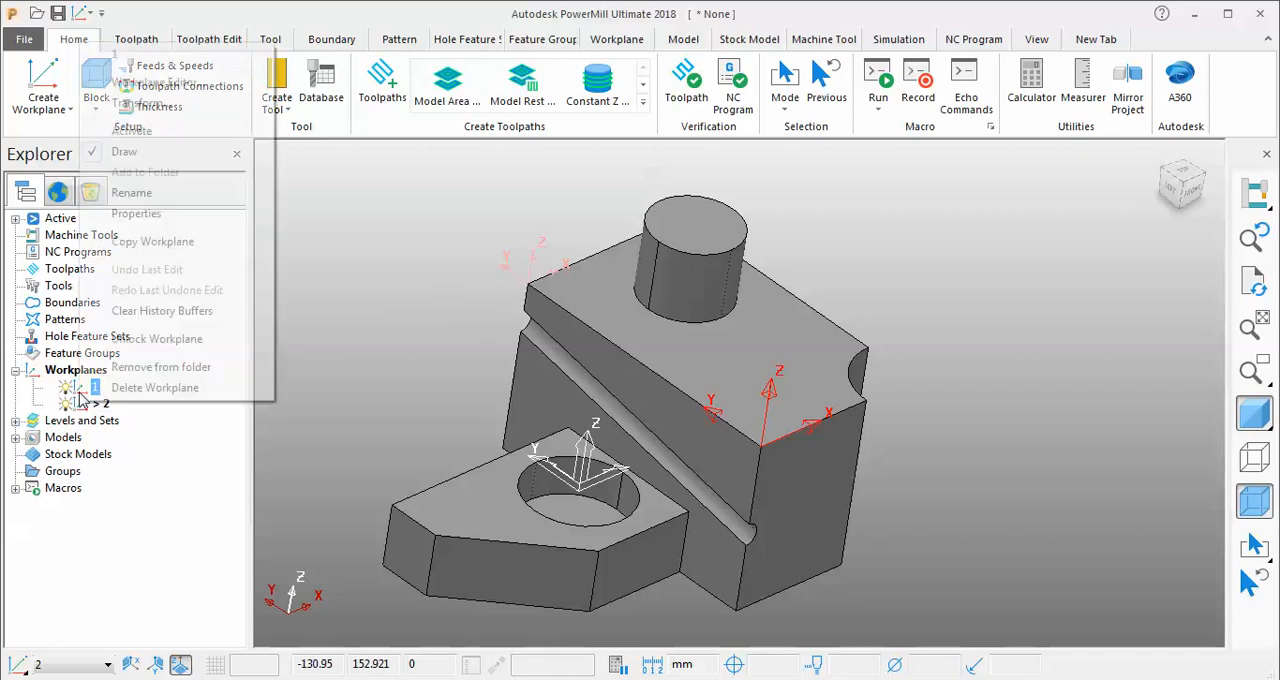
click(132, 131)
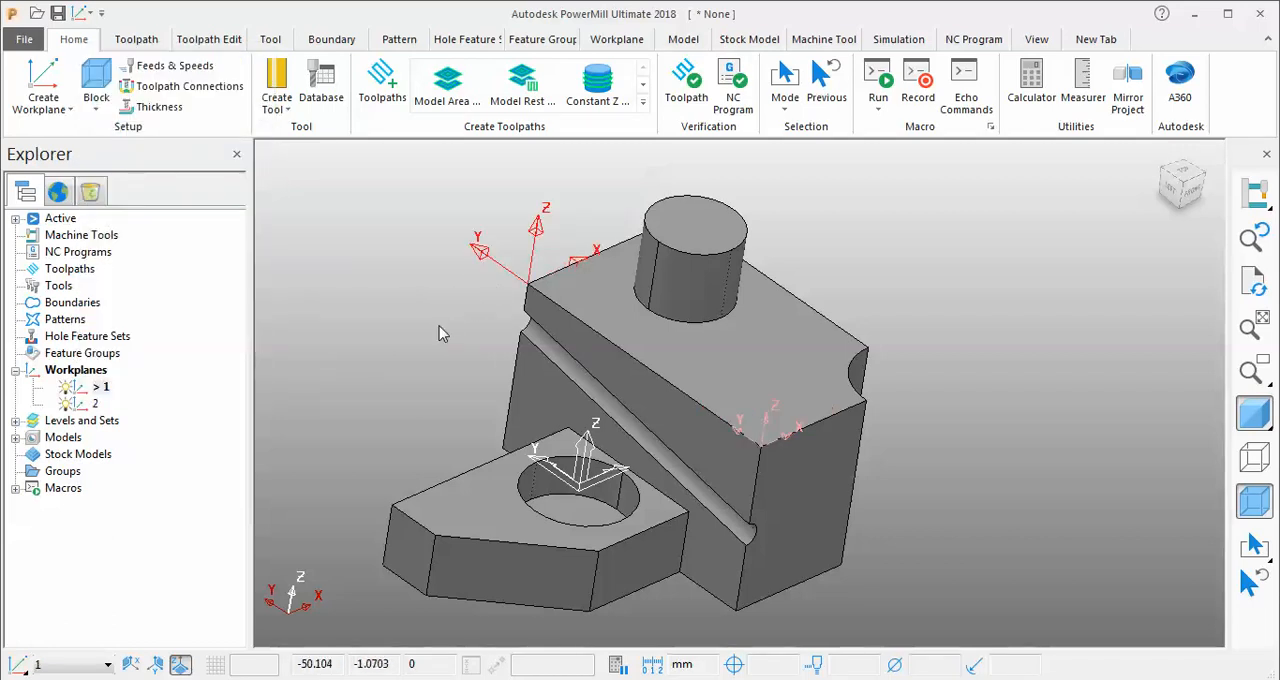
right_click(81, 397)
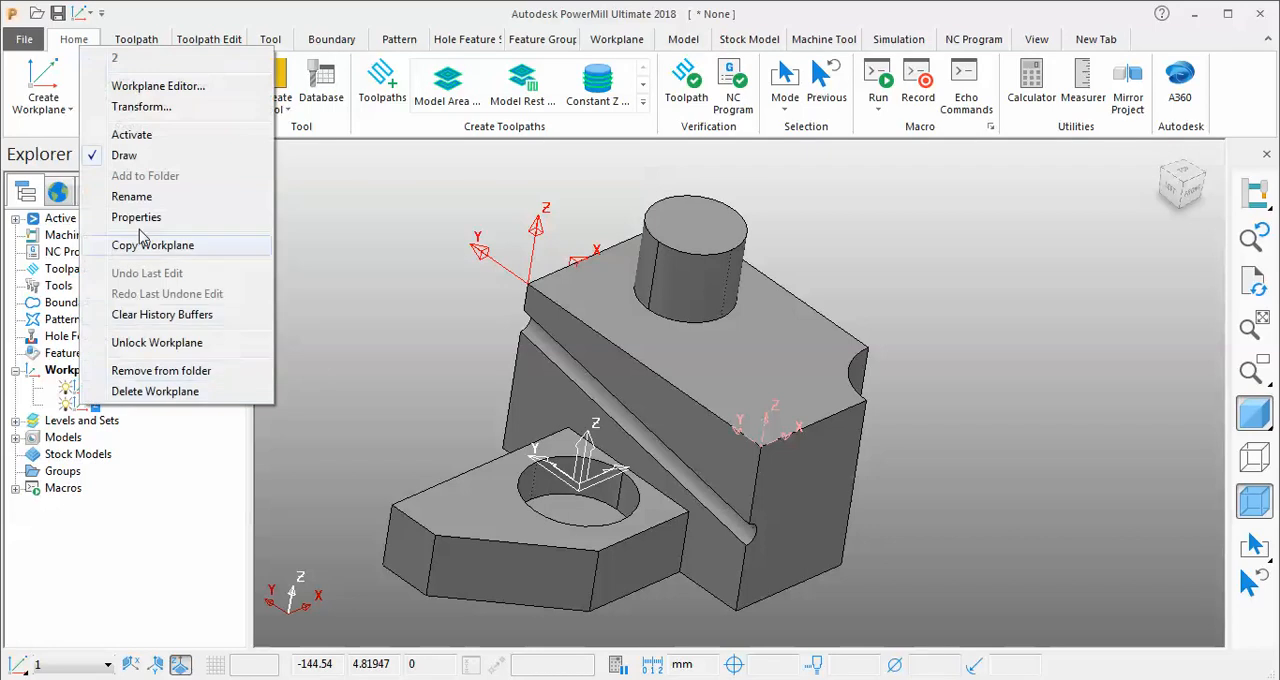
click(452, 233)
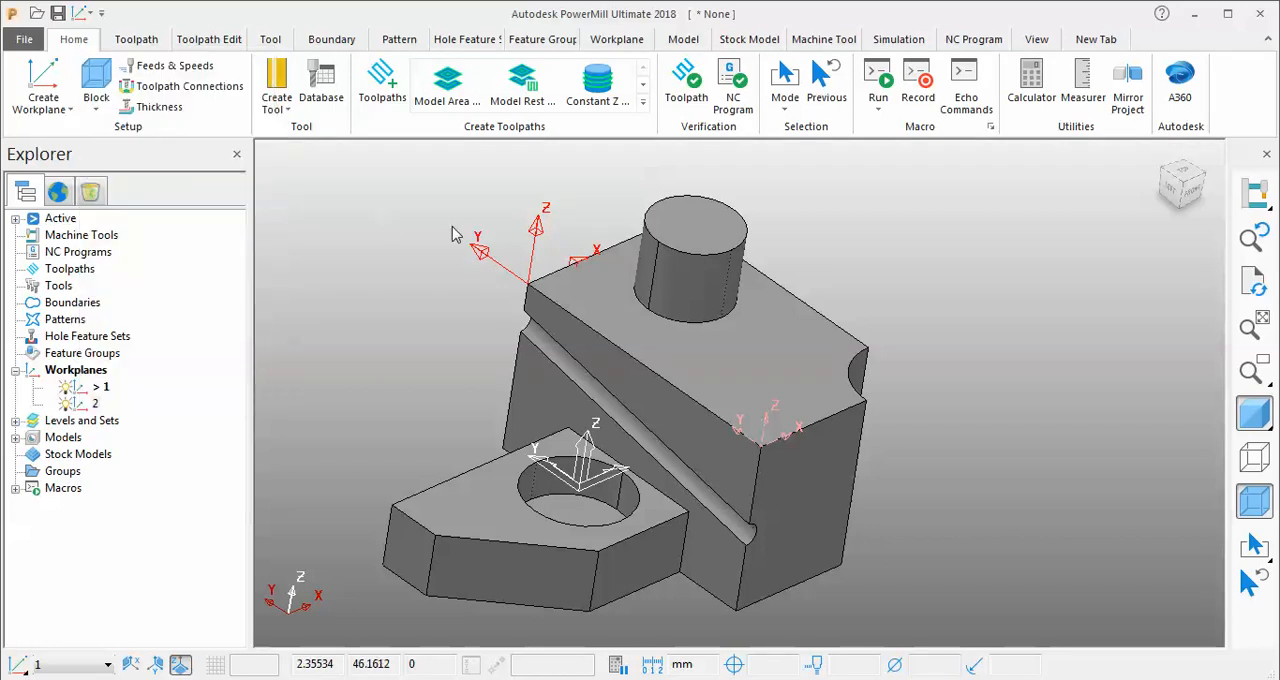
Edit workplane 1 in the Workplane Editor and move its origin freehand to the block's near top corner, at workplane 2.
right_click(96, 394)
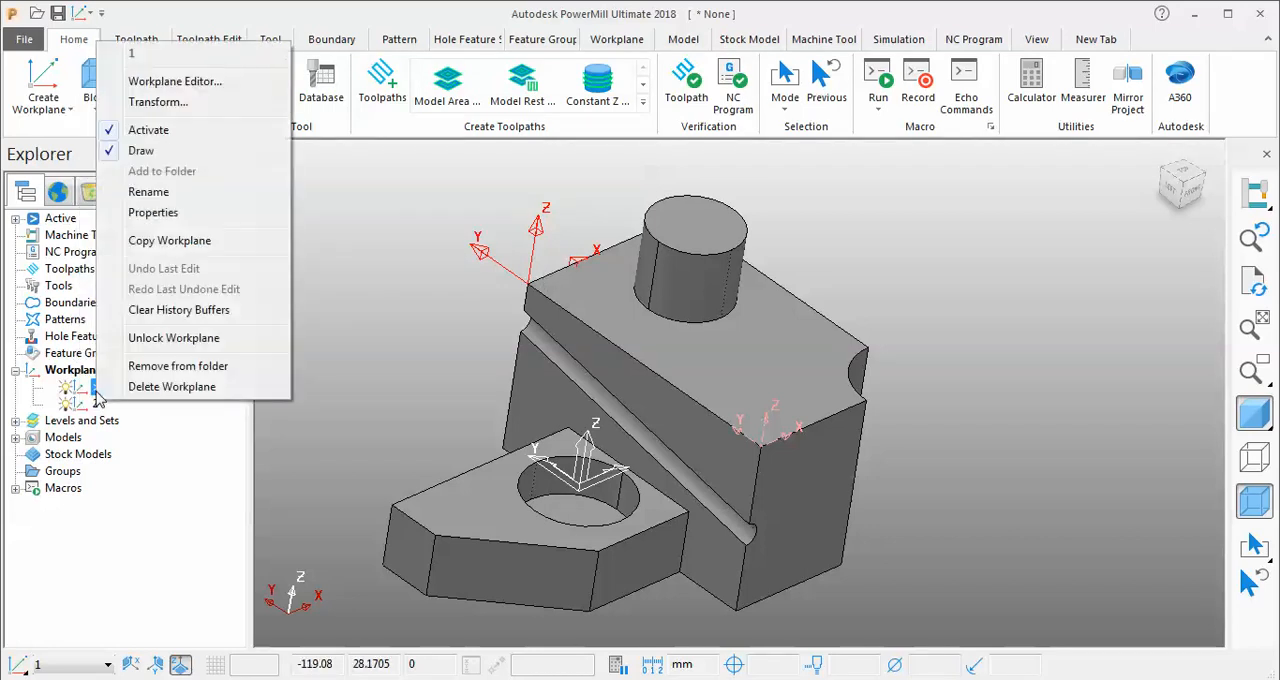
click(175, 81)
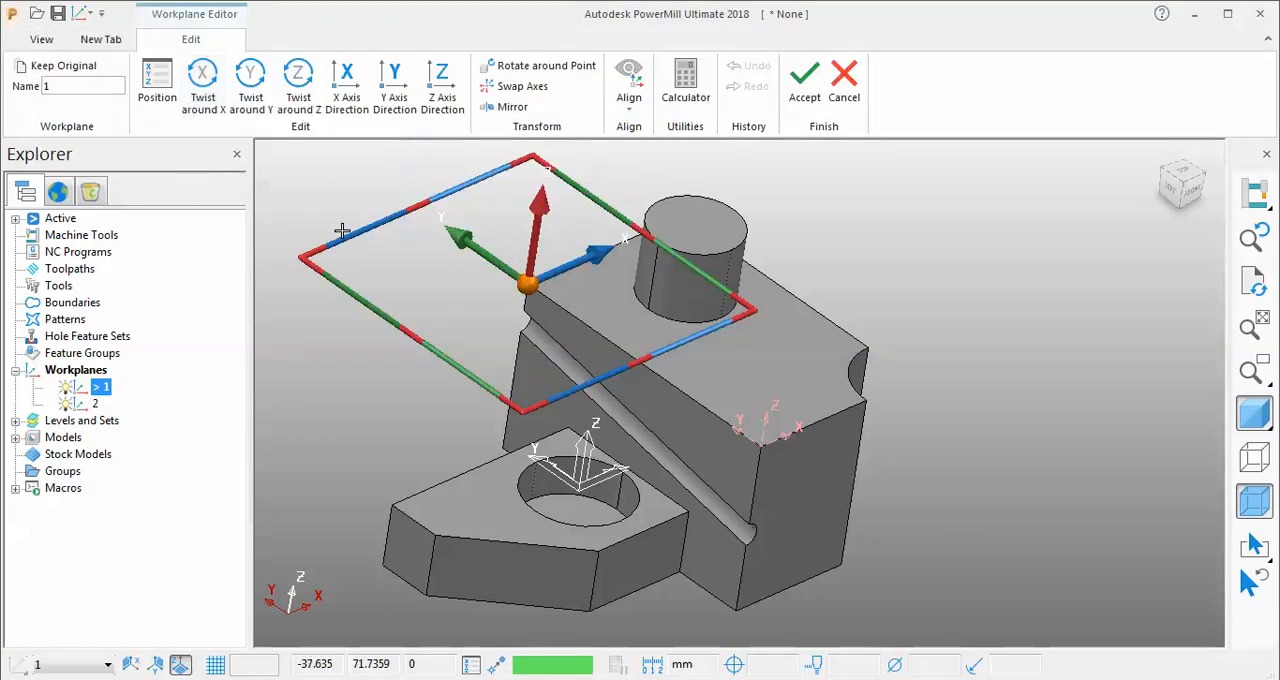
middle_drag(342, 231, 840, 234)
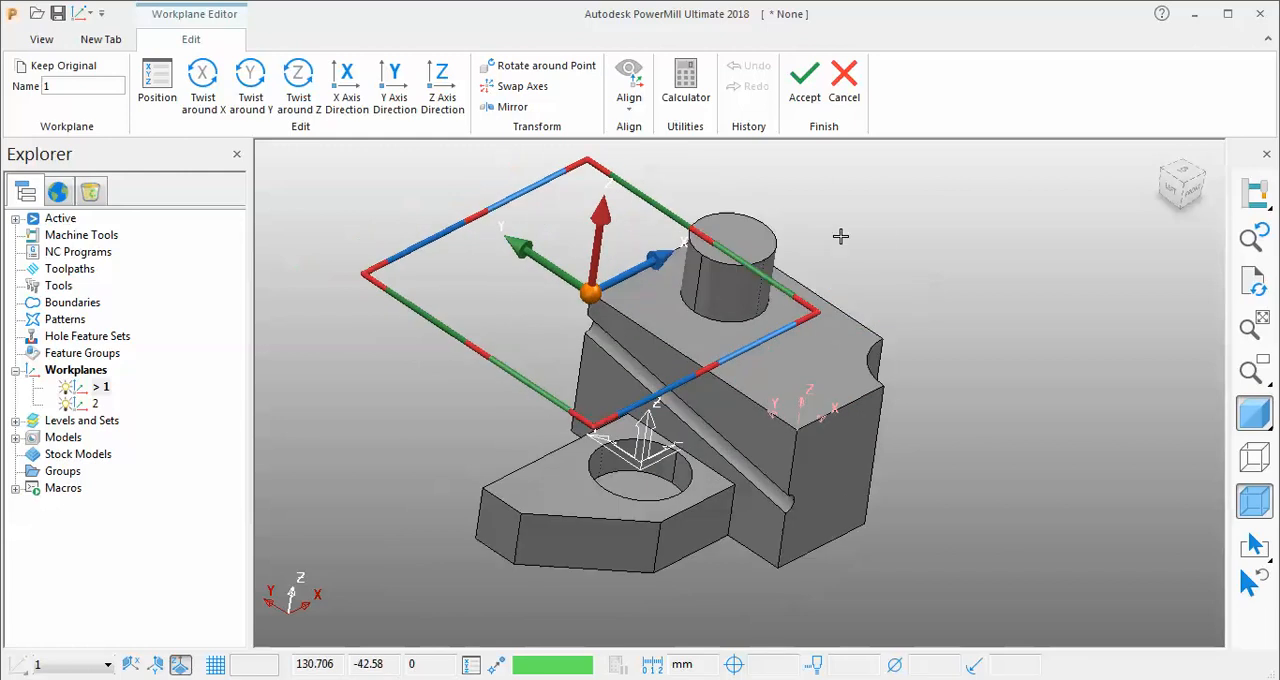
scroll(886, 234, up, 3)
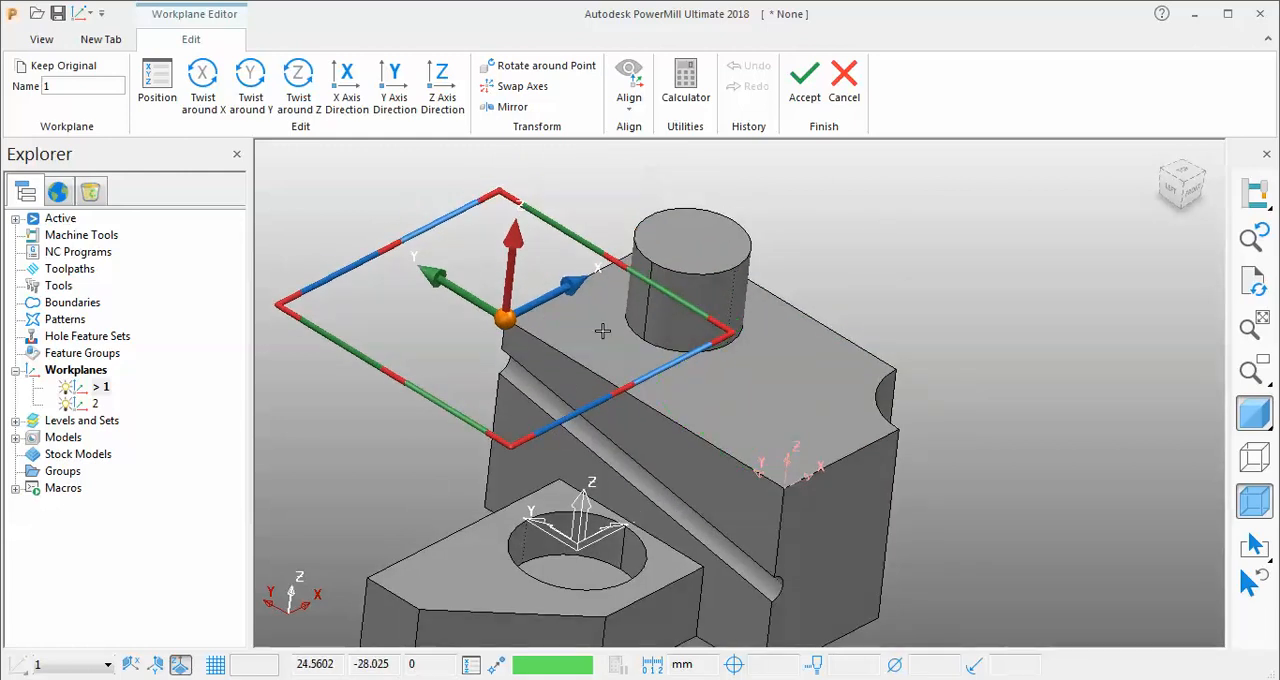
drag(508, 318, 372, 574)
scroll(592, 438, down, 5)
middle_drag(600, 440, 578, 425)
drag(463, 485, 683, 434)
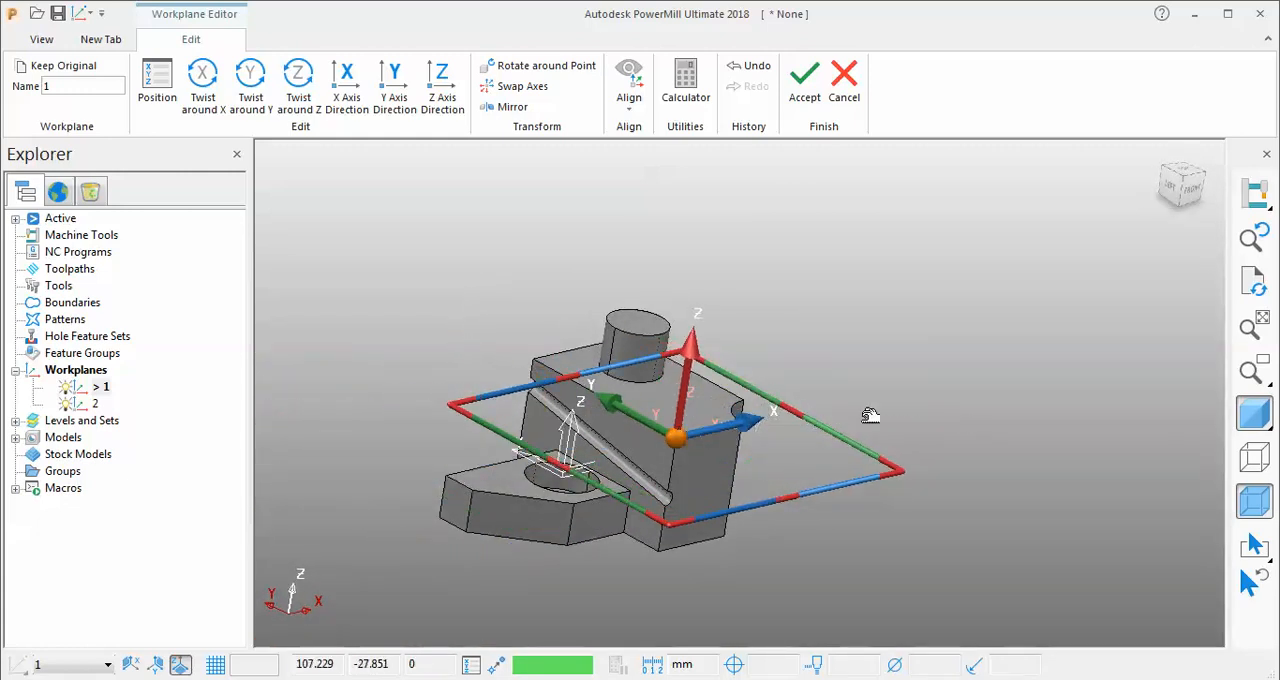
middle_drag(866, 417, 889, 345)
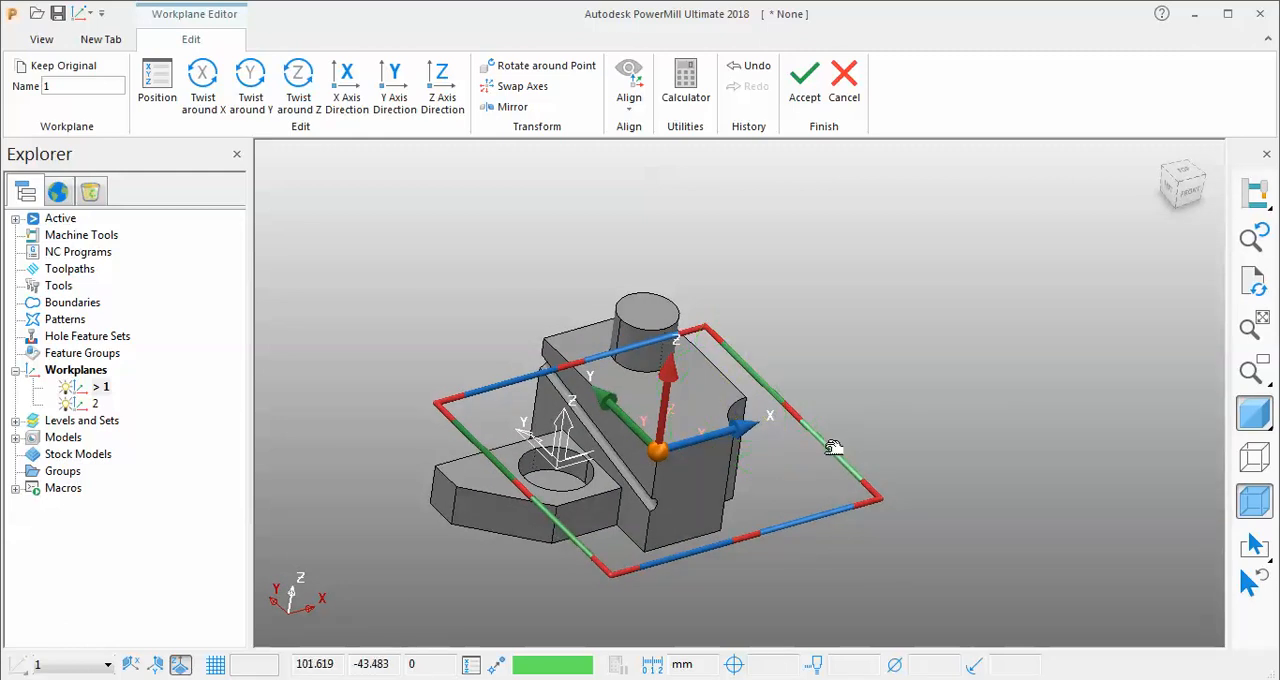
Rotate workplane 1 about its axes so X follows the block's near top edge and Z points down, and accept the edit.
drag(833, 448, 1021, 453)
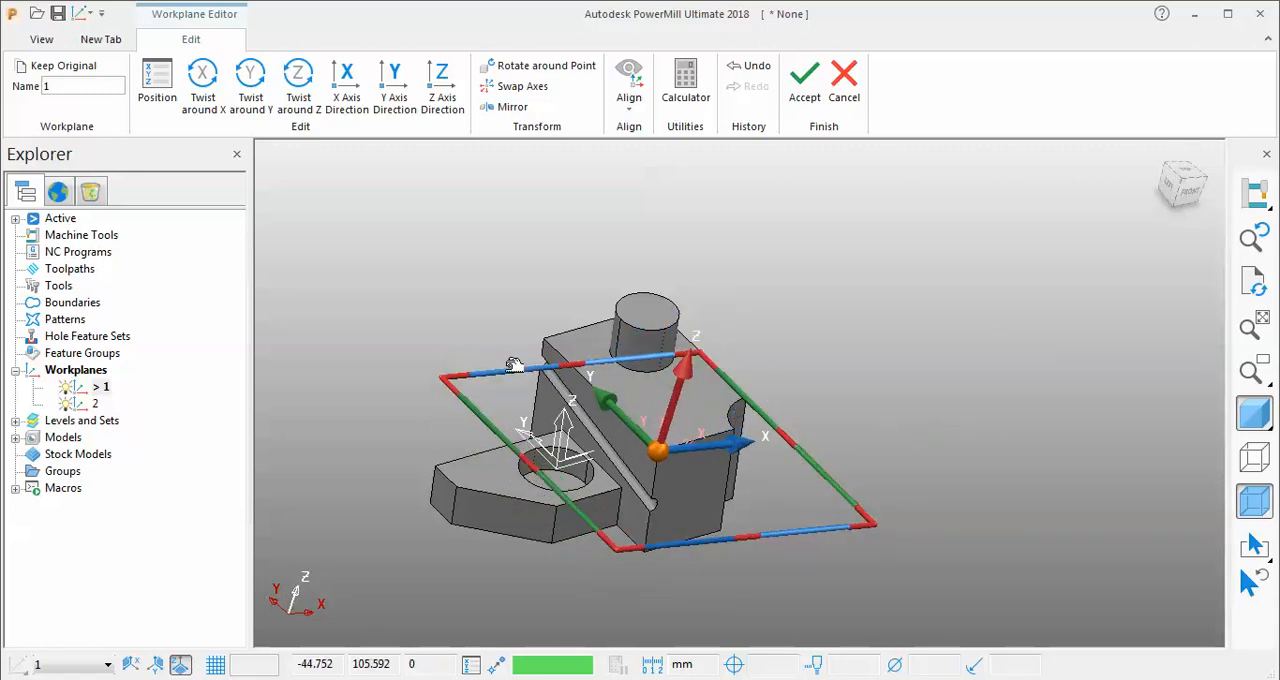
drag(516, 364, 552, 305)
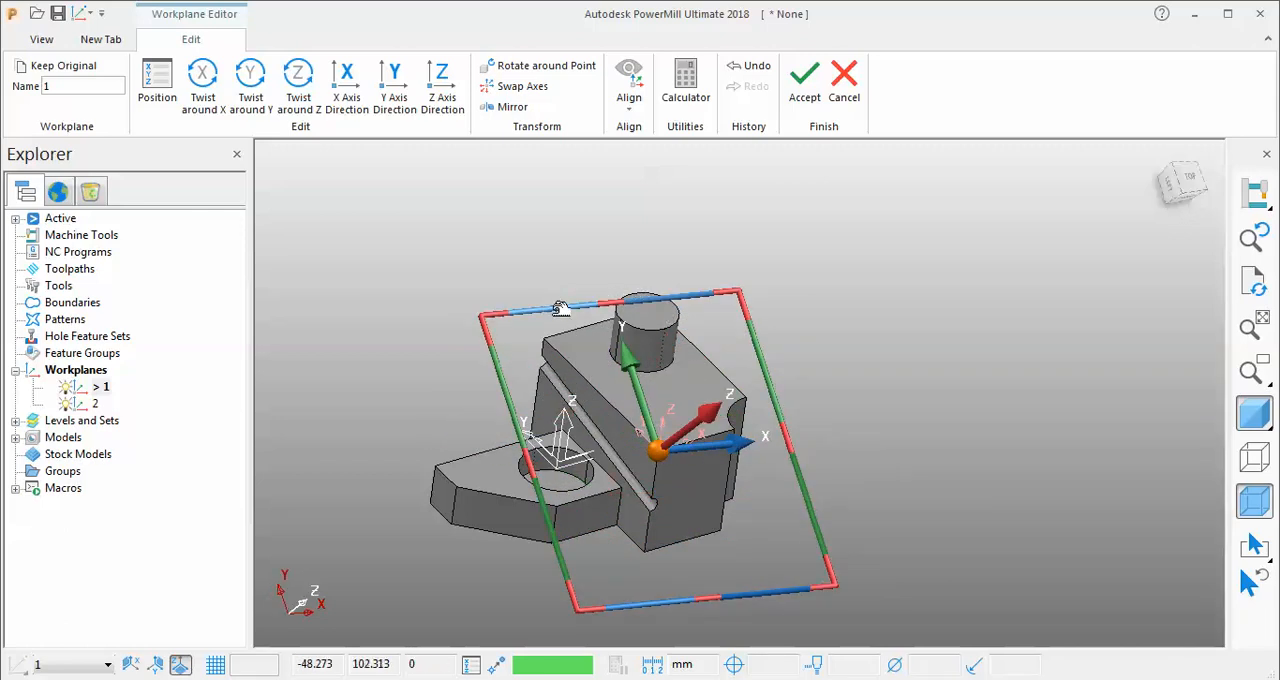
drag(589, 614, 792, 538)
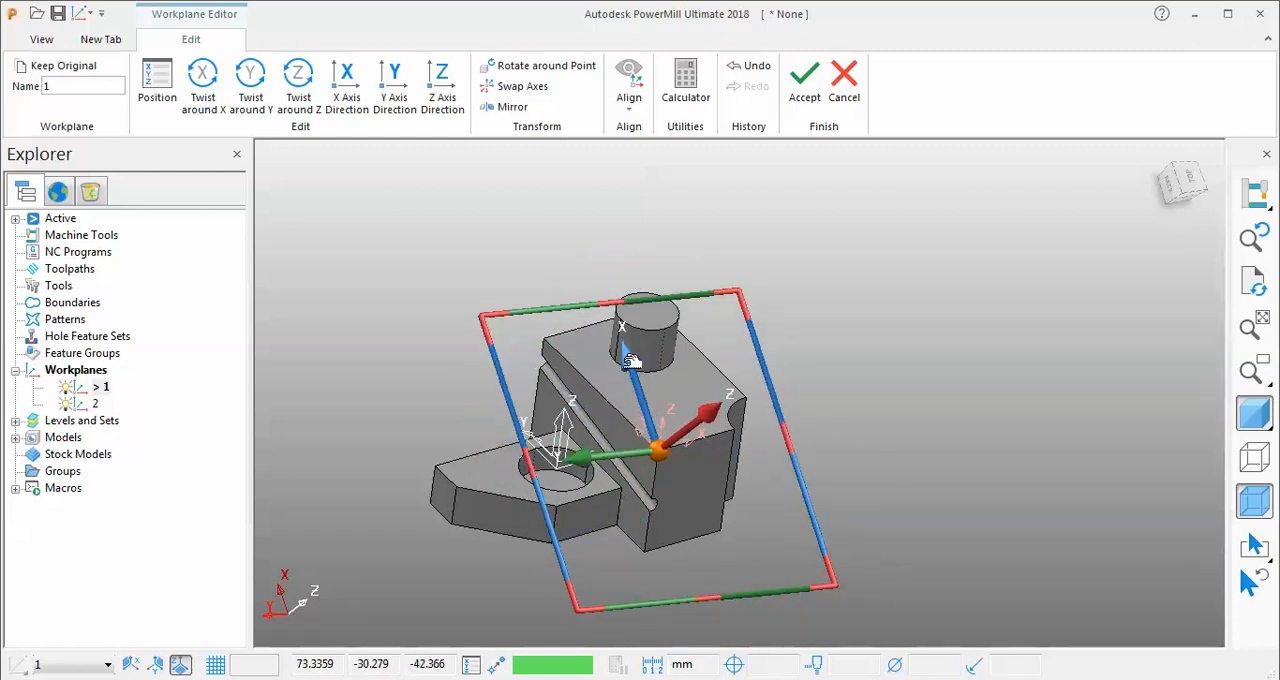
drag(632, 358, 540, 336)
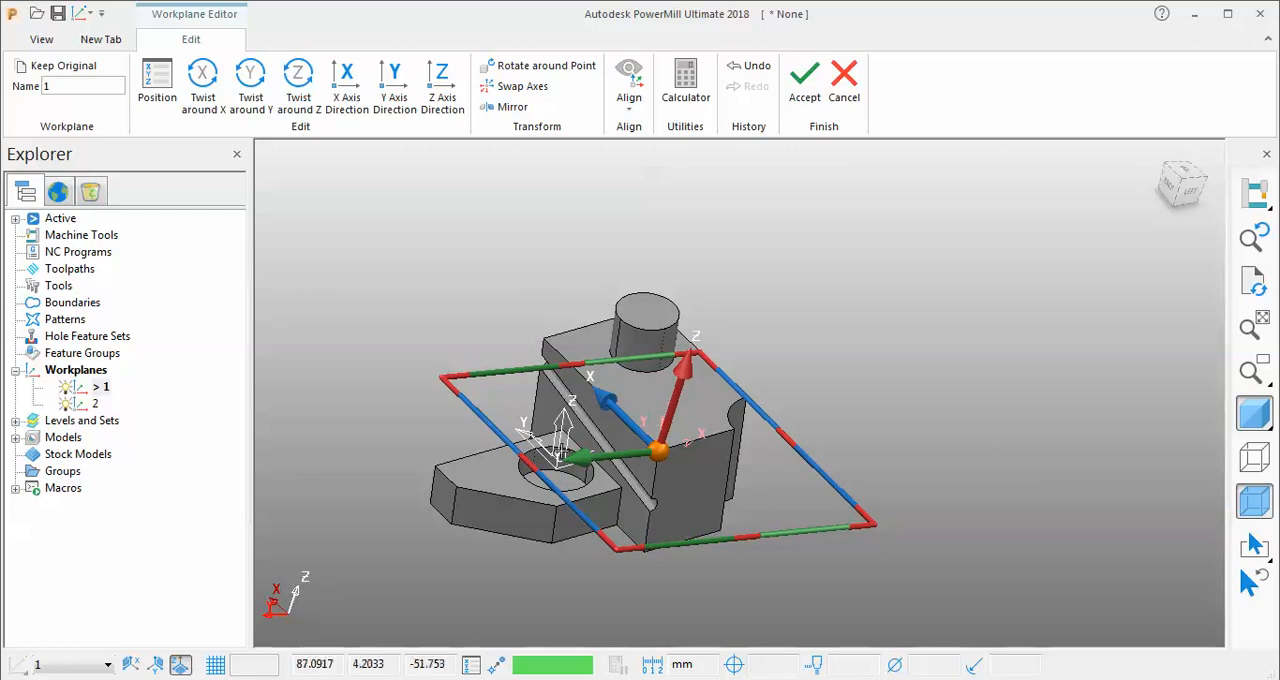
drag(562, 452, 722, 432)
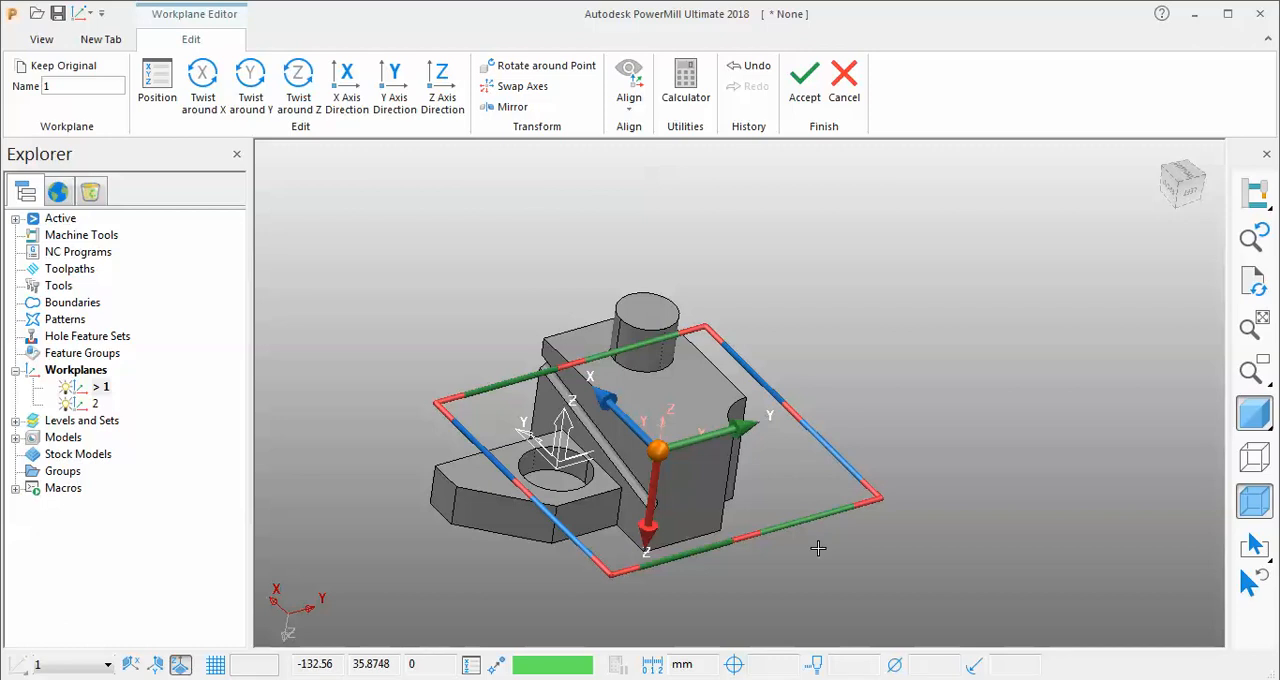
drag(748, 428, 549, 336)
drag(575, 472, 742, 426)
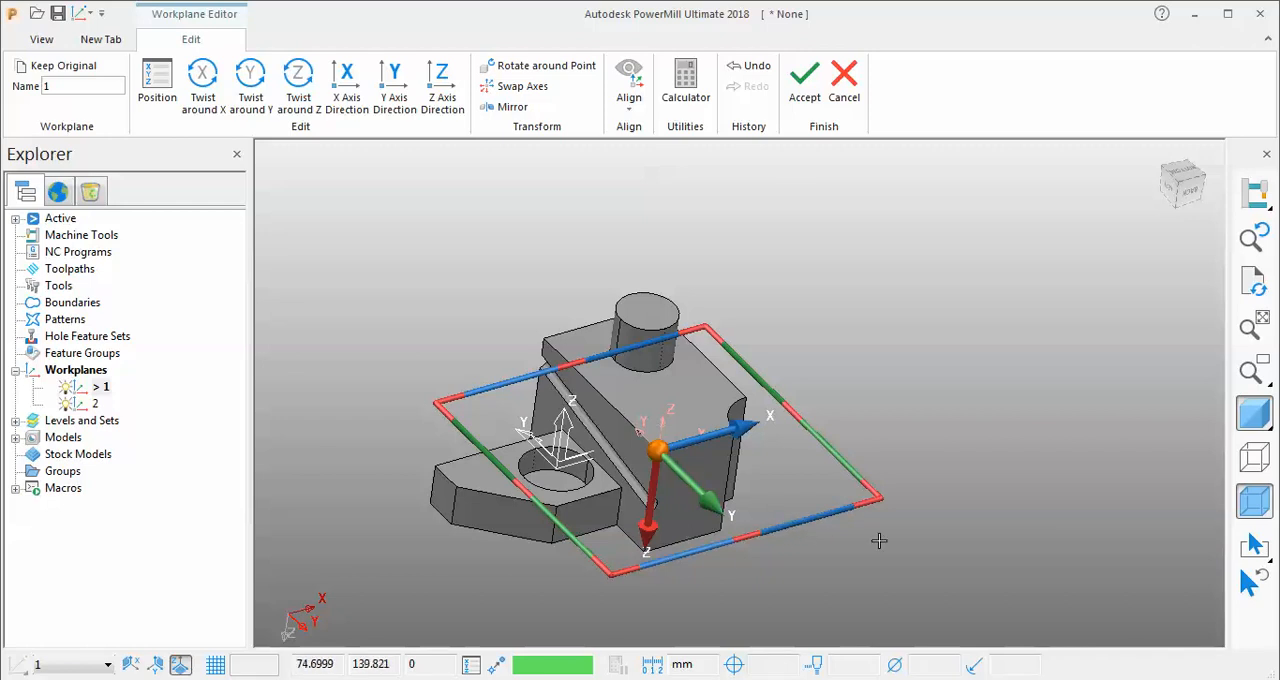
click(805, 85)
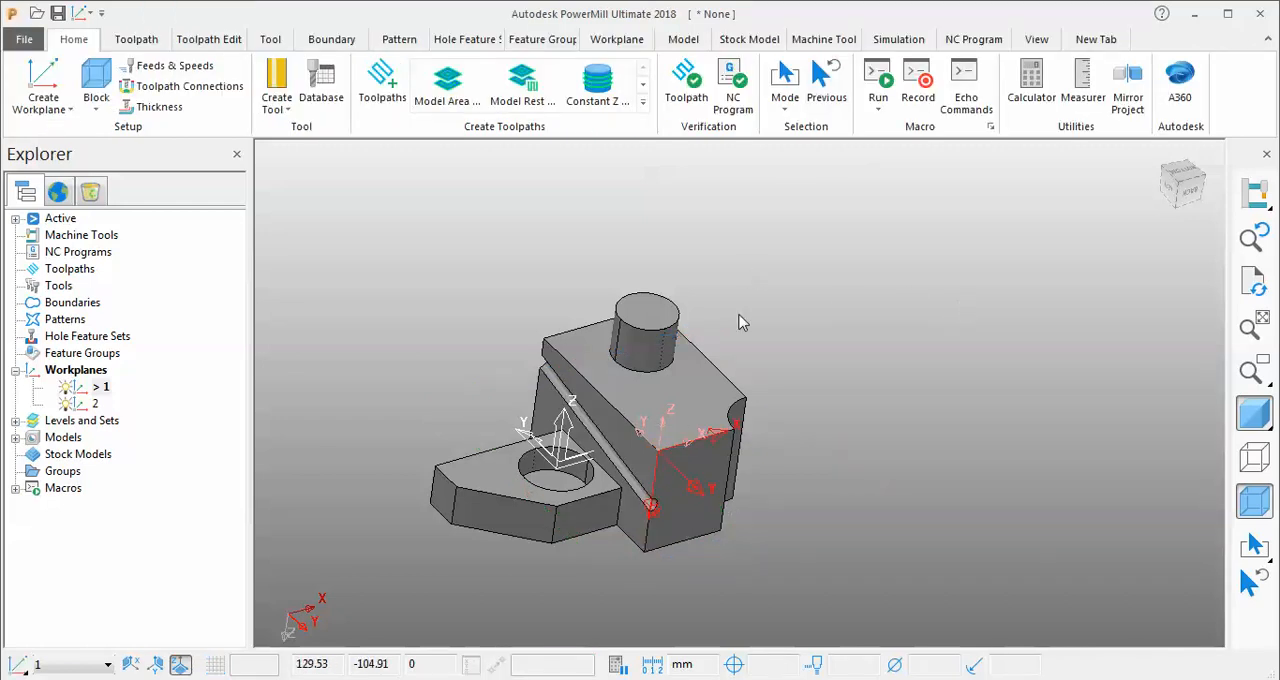
Delete workplanes 1 and 2.
click(112, 389)
click(459, 366)
right_click(88, 410)
click(165, 403)
right_click(94, 390)
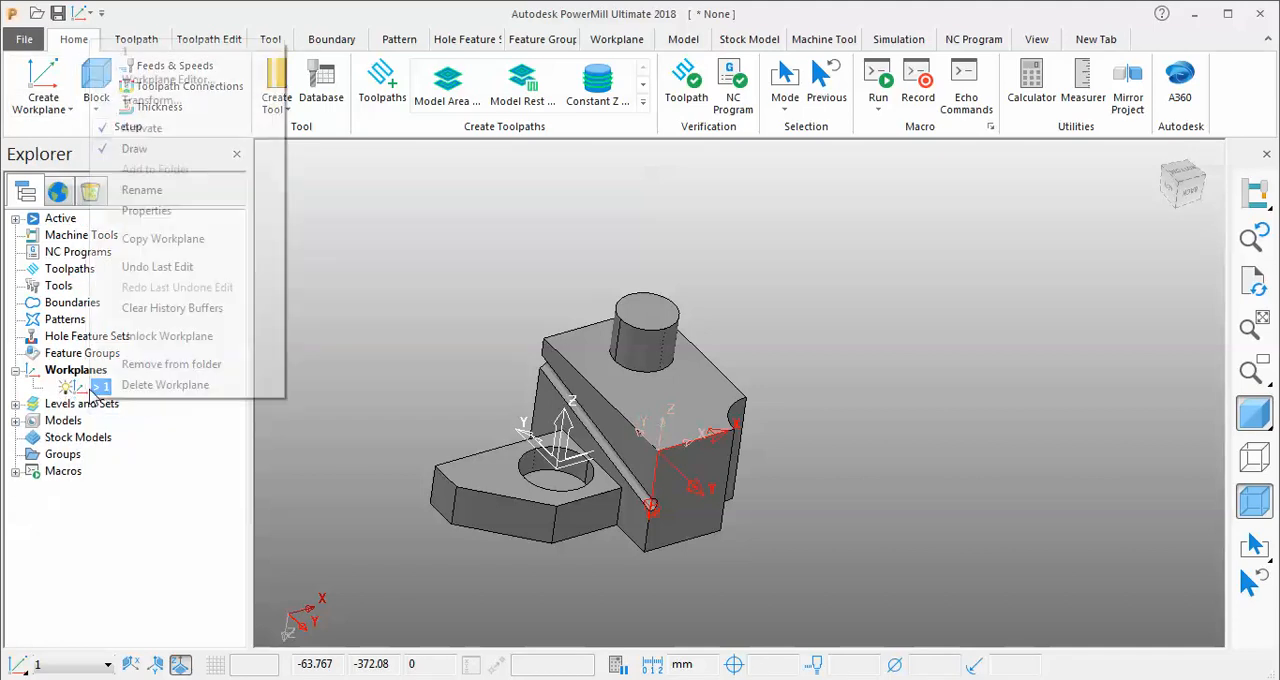
click(165, 385)
Create a single workplane at the key point on the block's near top corner.
click(43, 100)
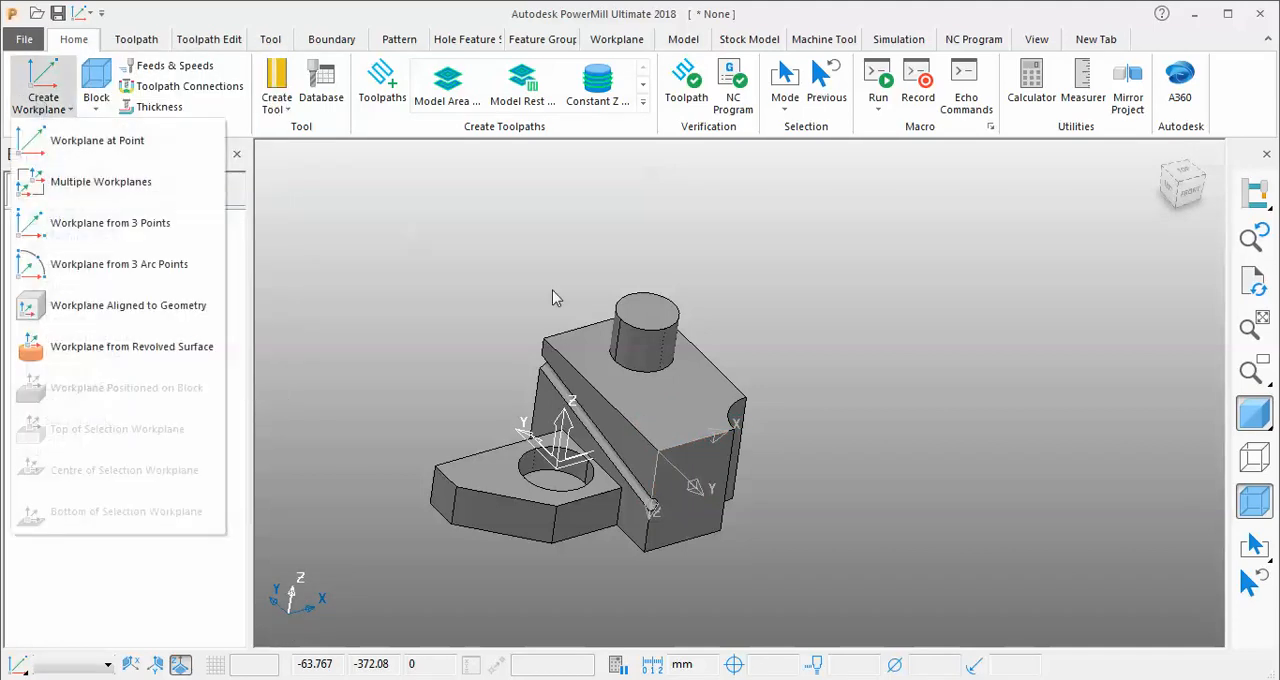
click(120, 178)
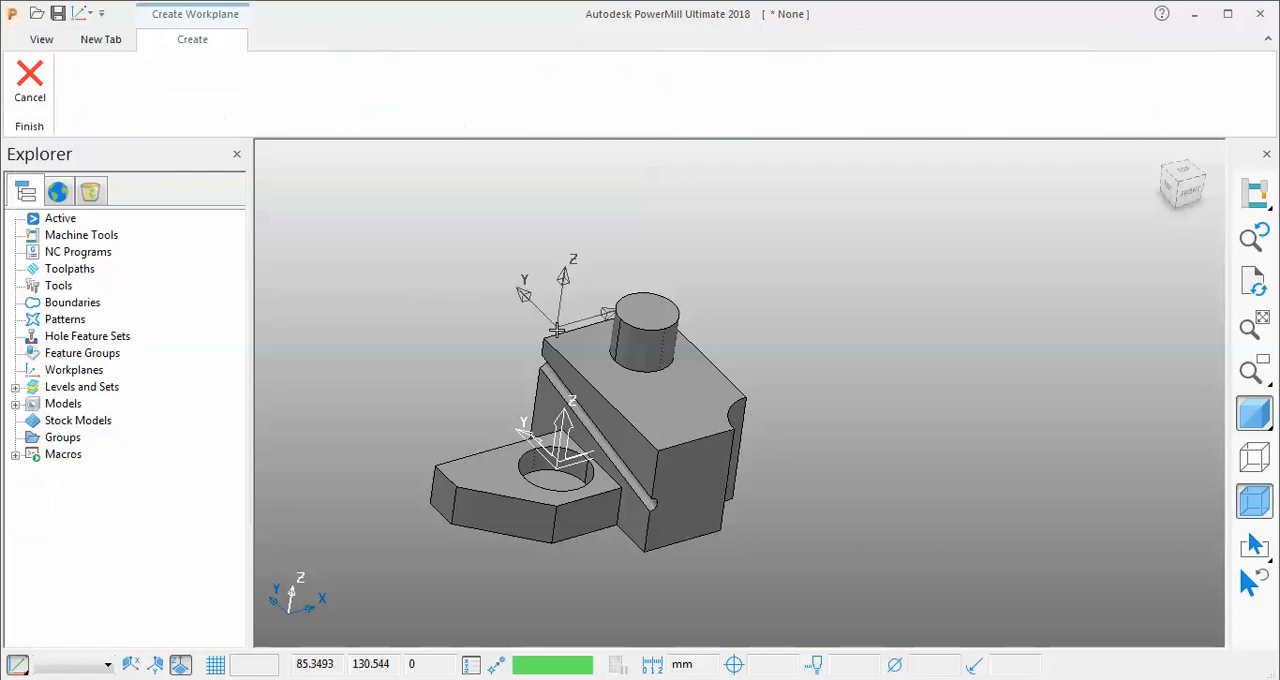
click(655, 435)
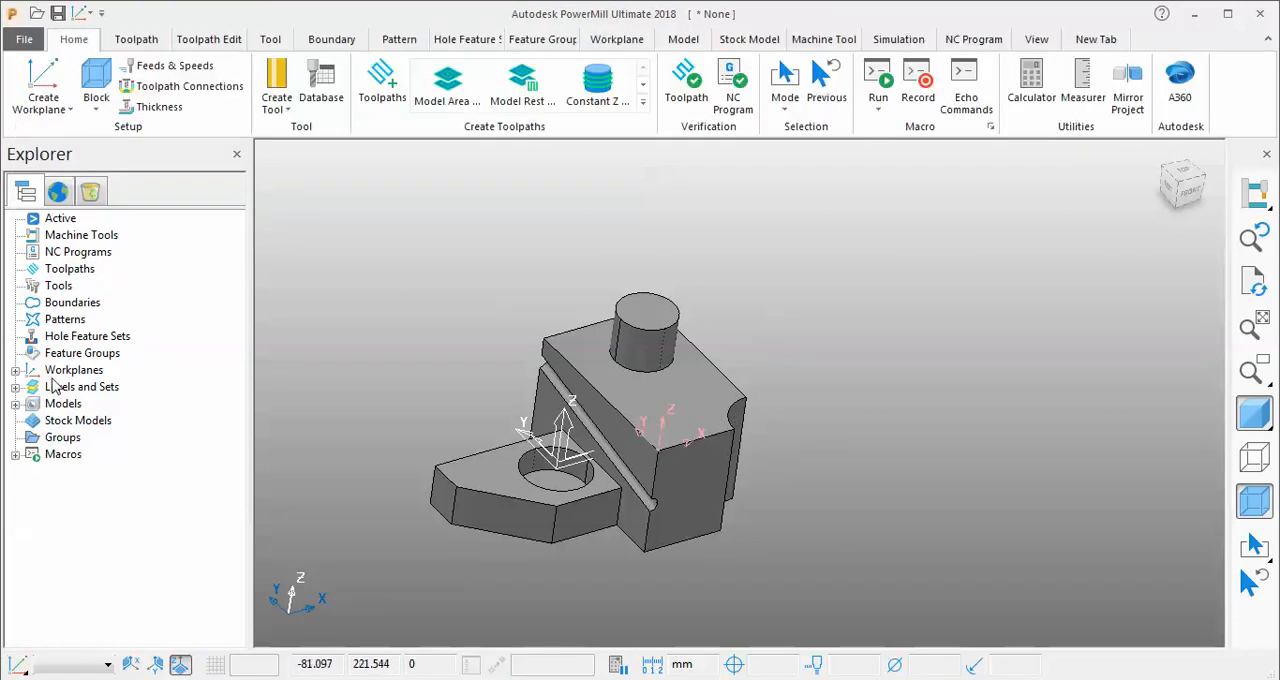
Lower the workplane freehand along its Z axis in the Workplane Editor, accept the edit, and delete that workplane.
click(15, 370)
right_click(75, 388)
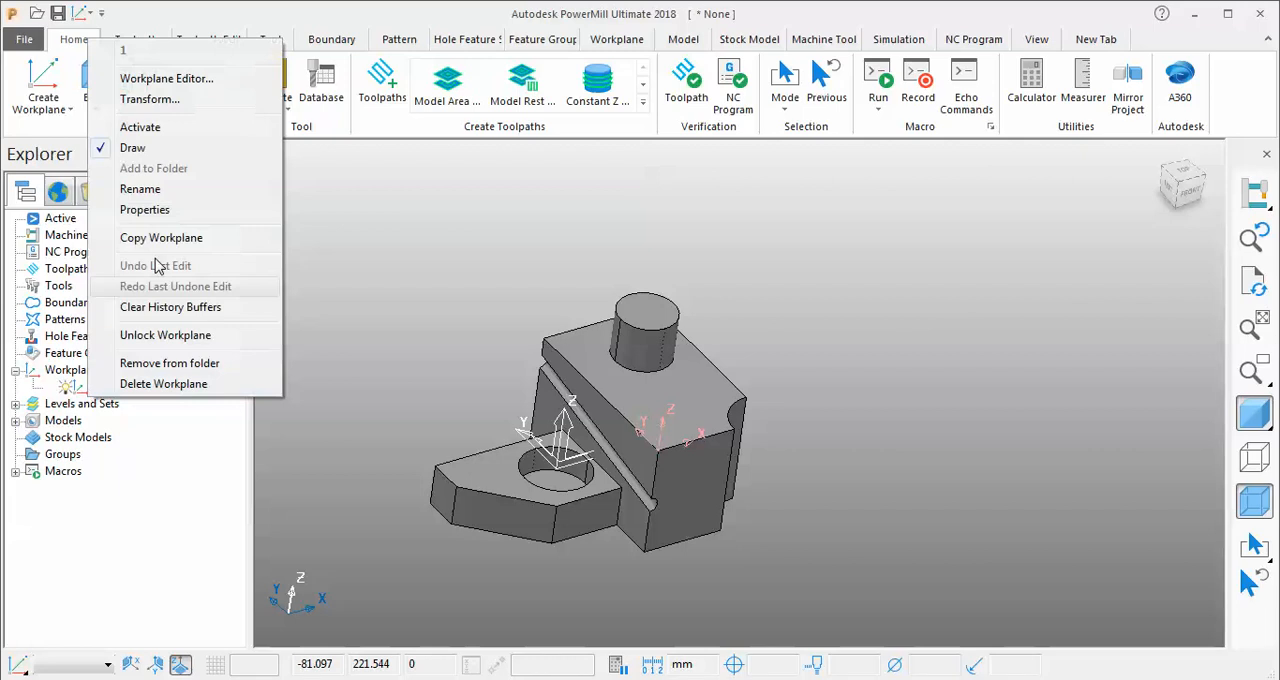
click(190, 80)
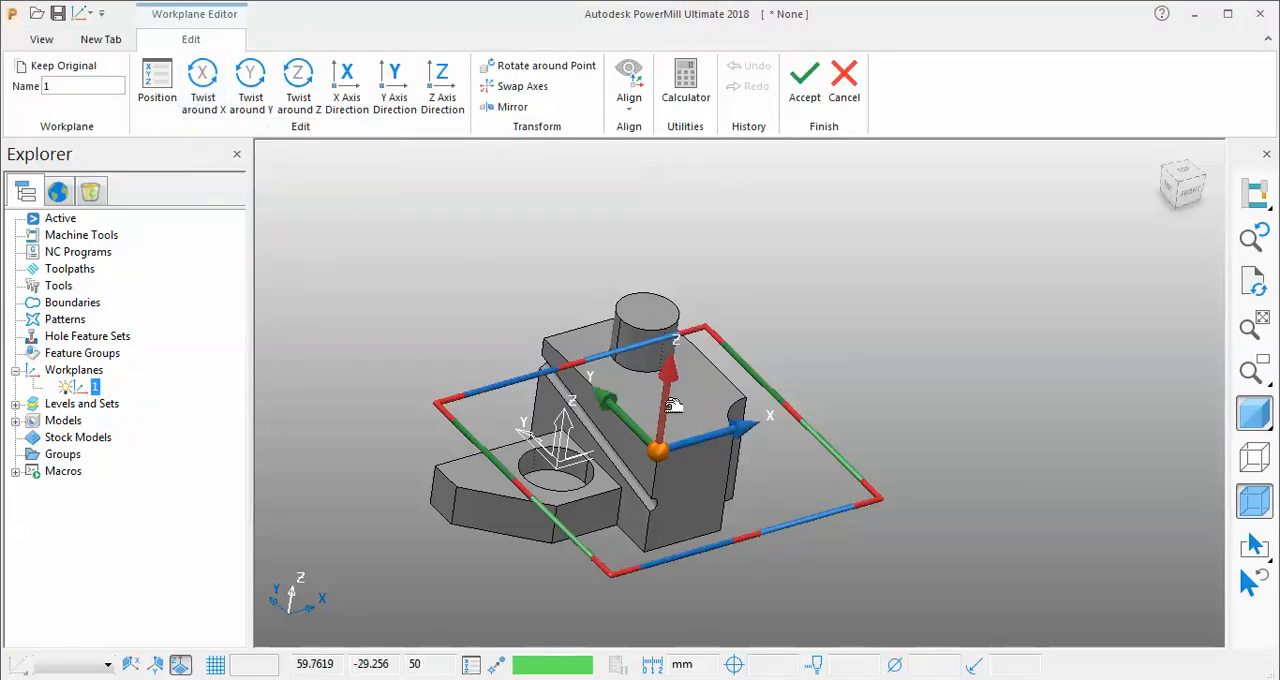
drag(674, 405, 663, 439)
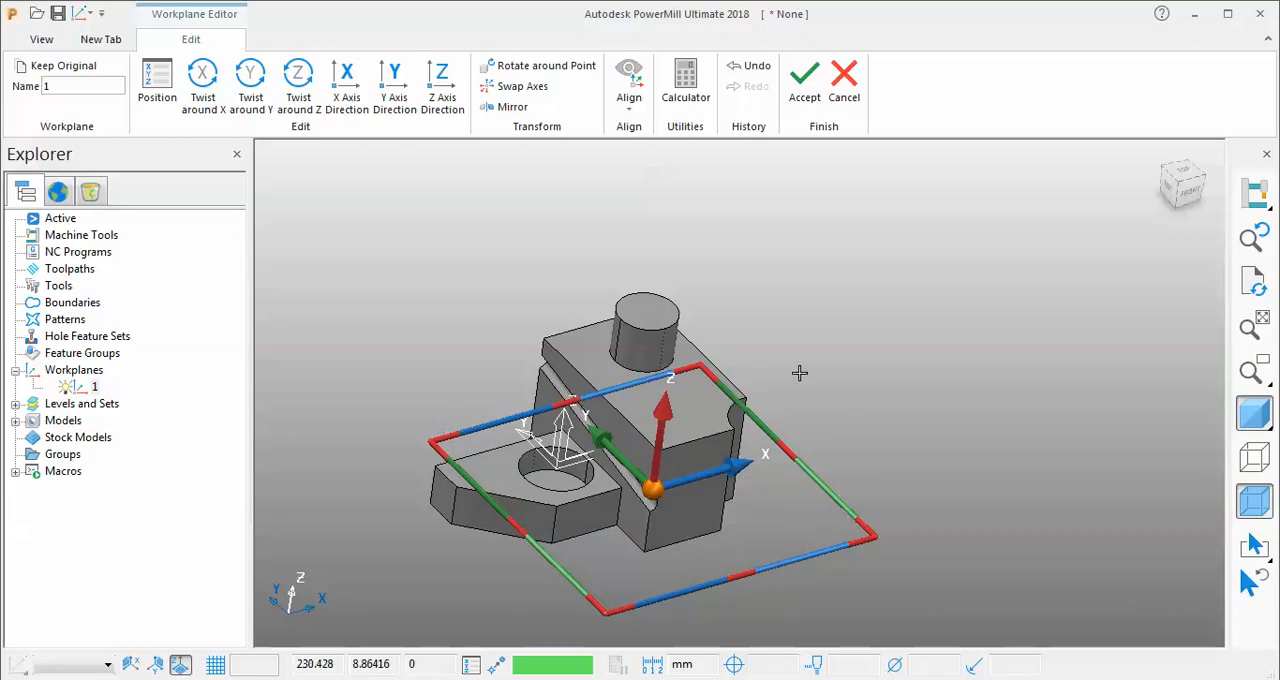
click(805, 85)
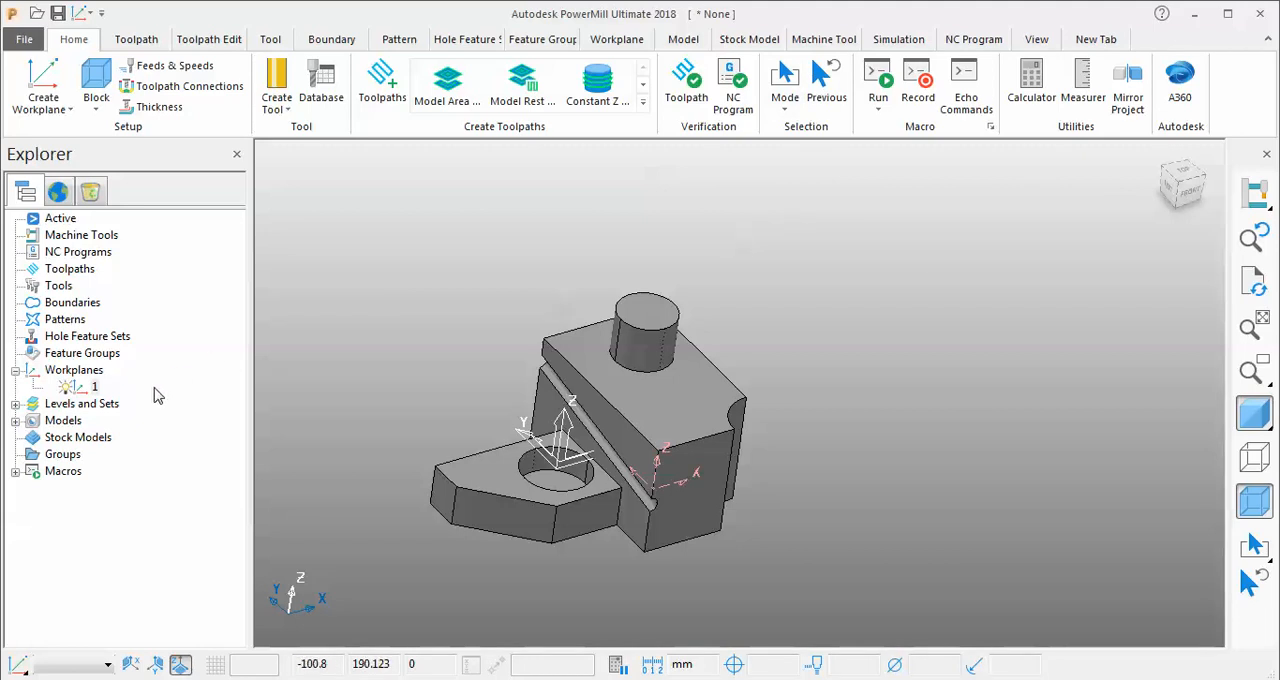
right_click(94, 387)
click(129, 380)
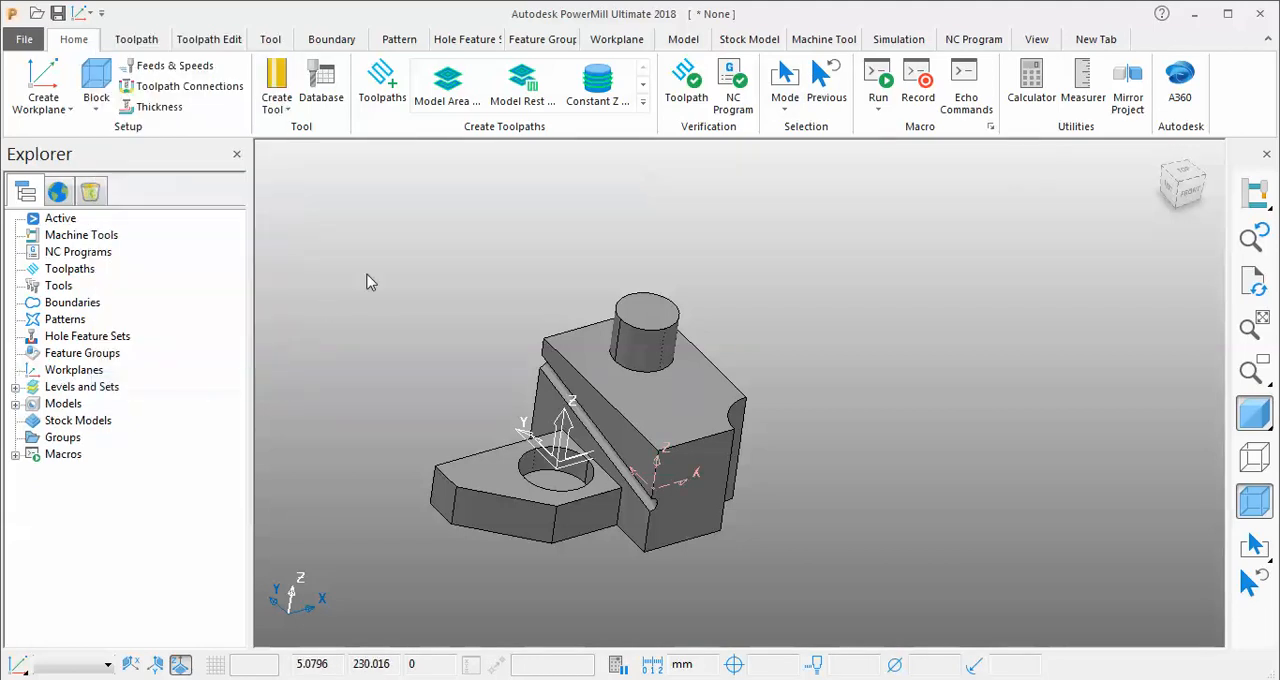
Create multiple workplanes in one command: three at the near, far and side corners of the block's top face, one on the lower plate's corner.
click(43, 100)
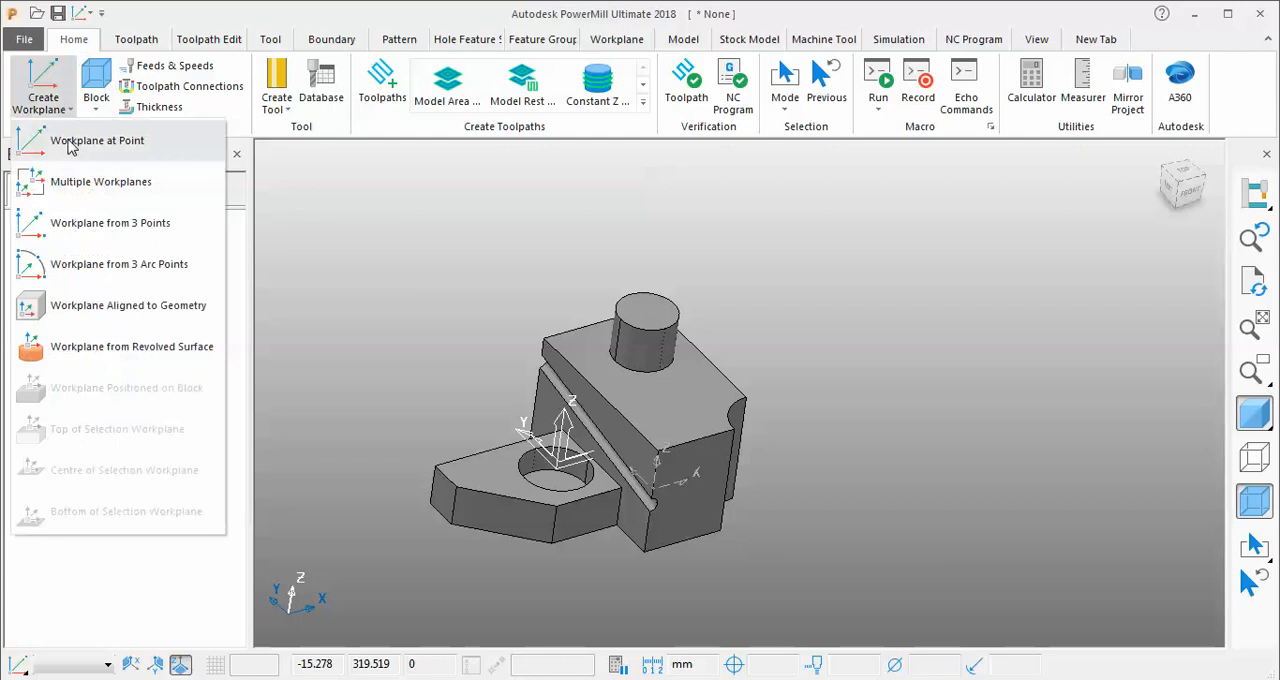
click(78, 190)
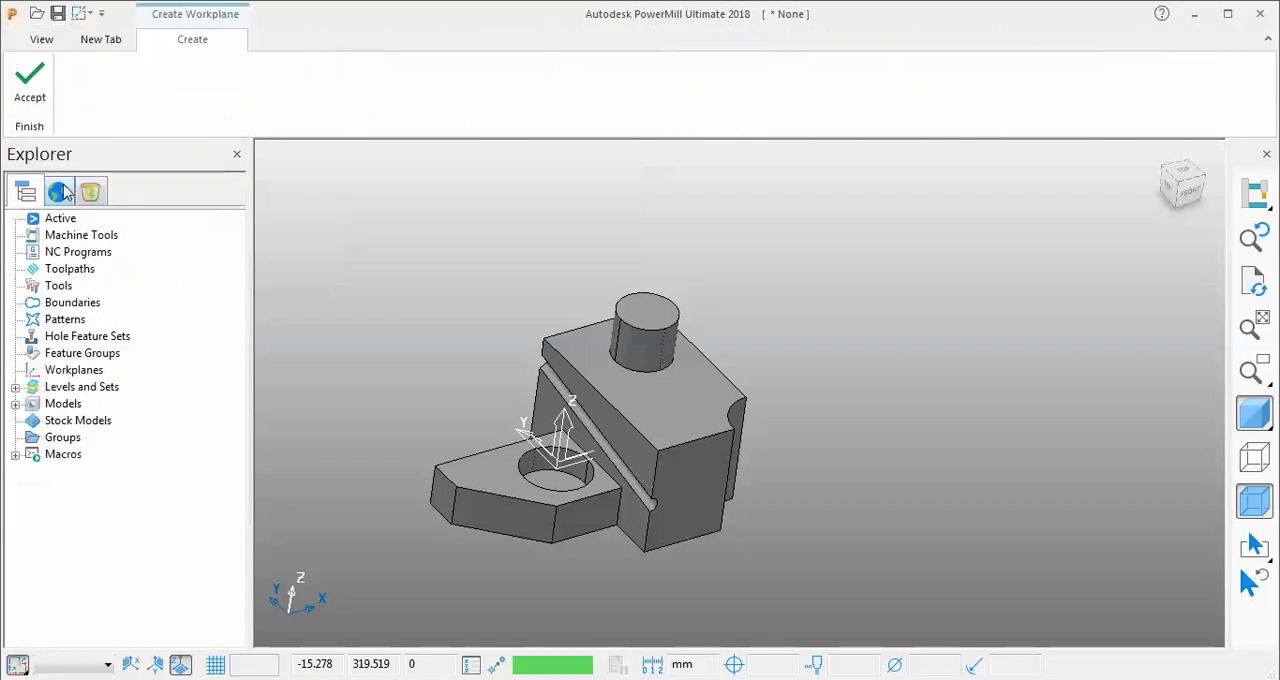
click(660, 440)
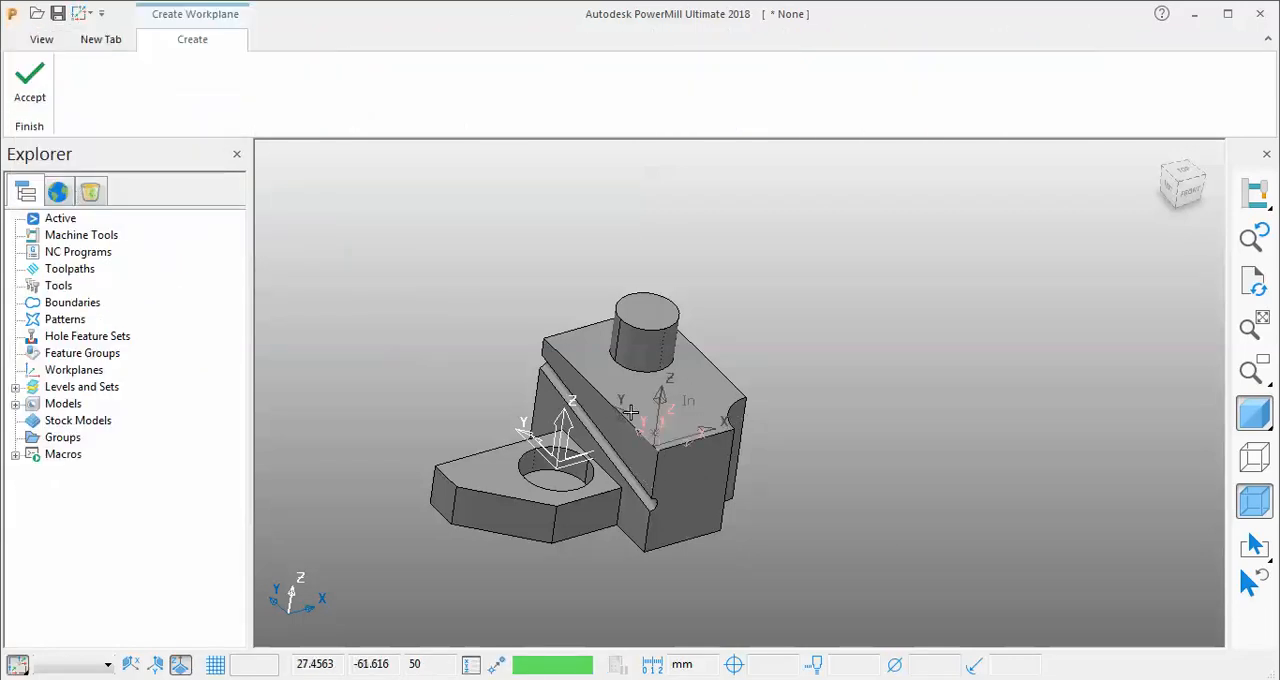
click(543, 338)
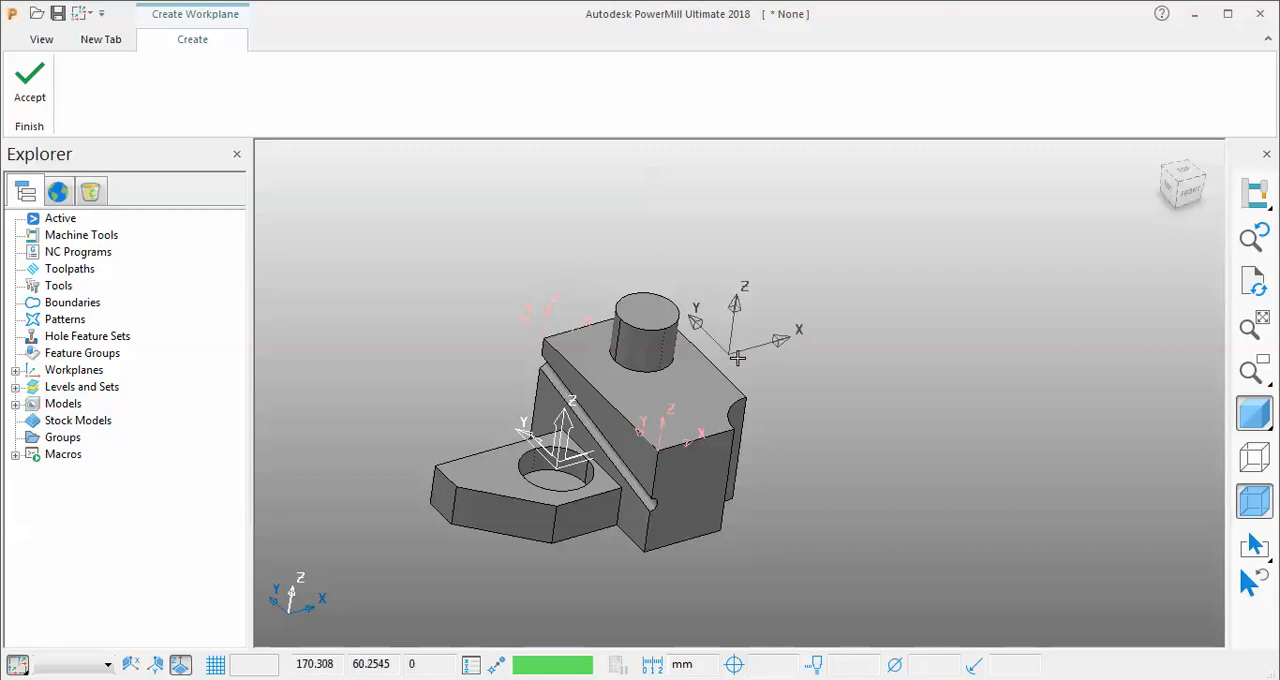
click(745, 398)
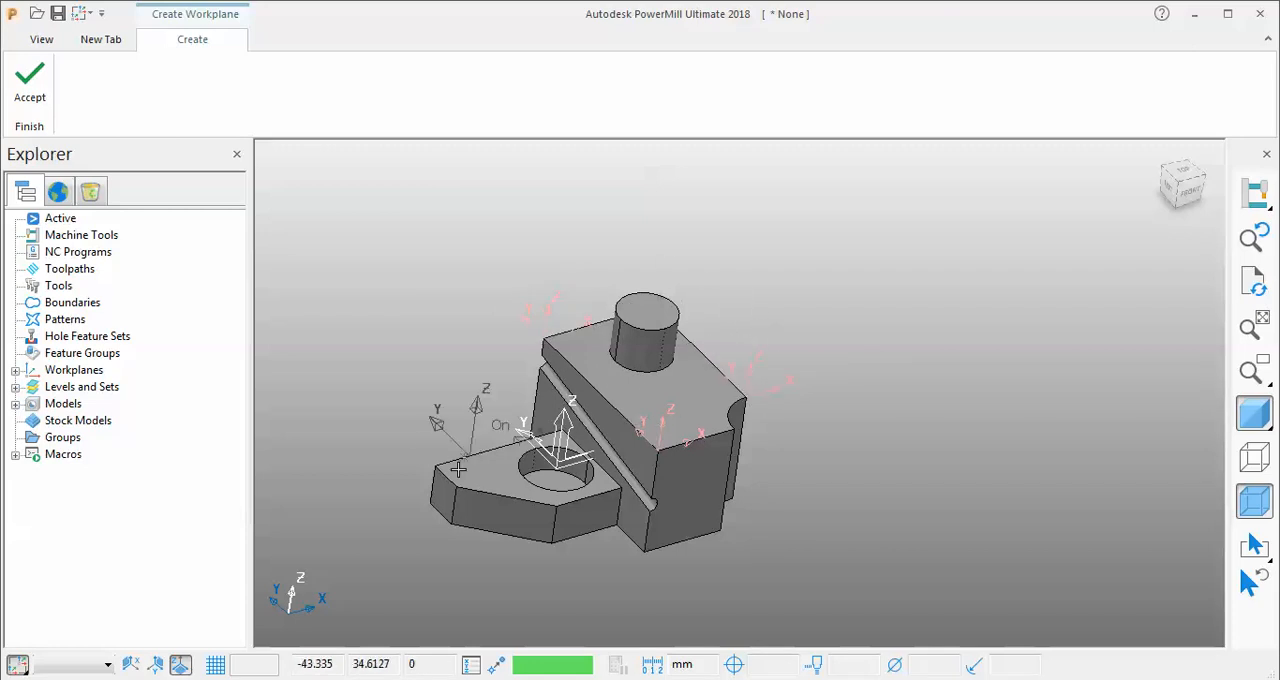
click(455, 485)
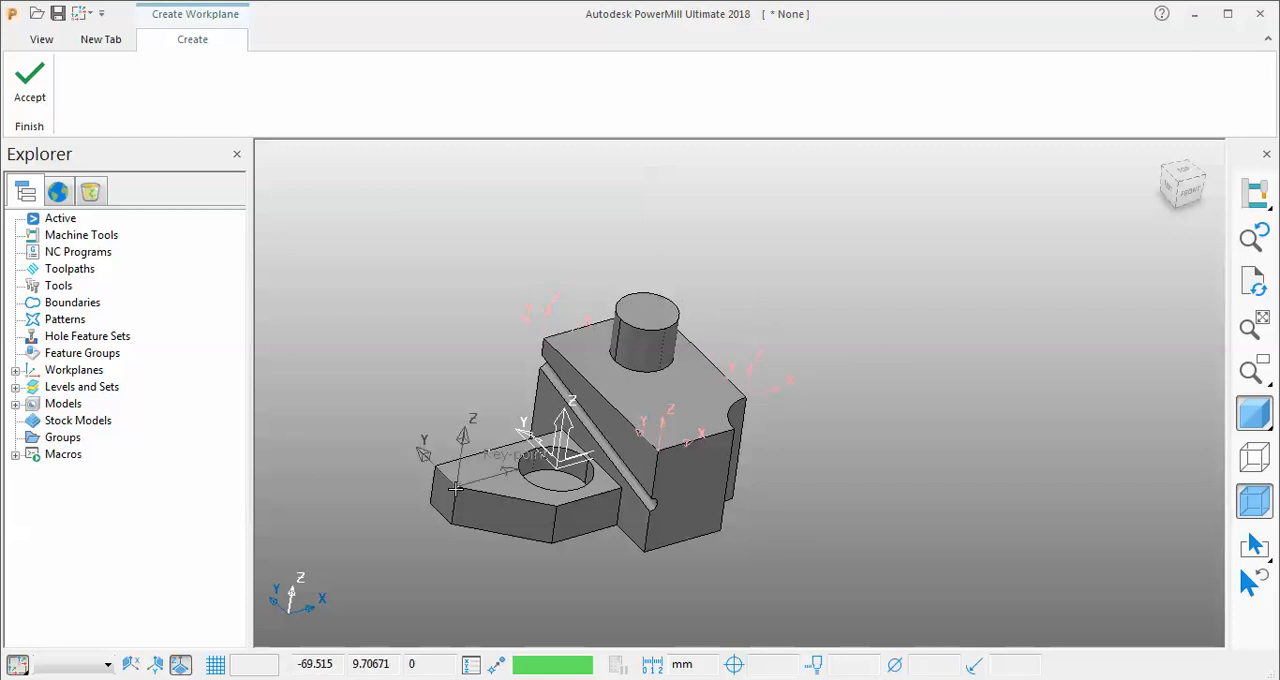
click(30, 80)
Delete workplanes 1, 2, 3 and 4 one after another.
middle_drag(743, 316, 663, 292)
click(15, 371)
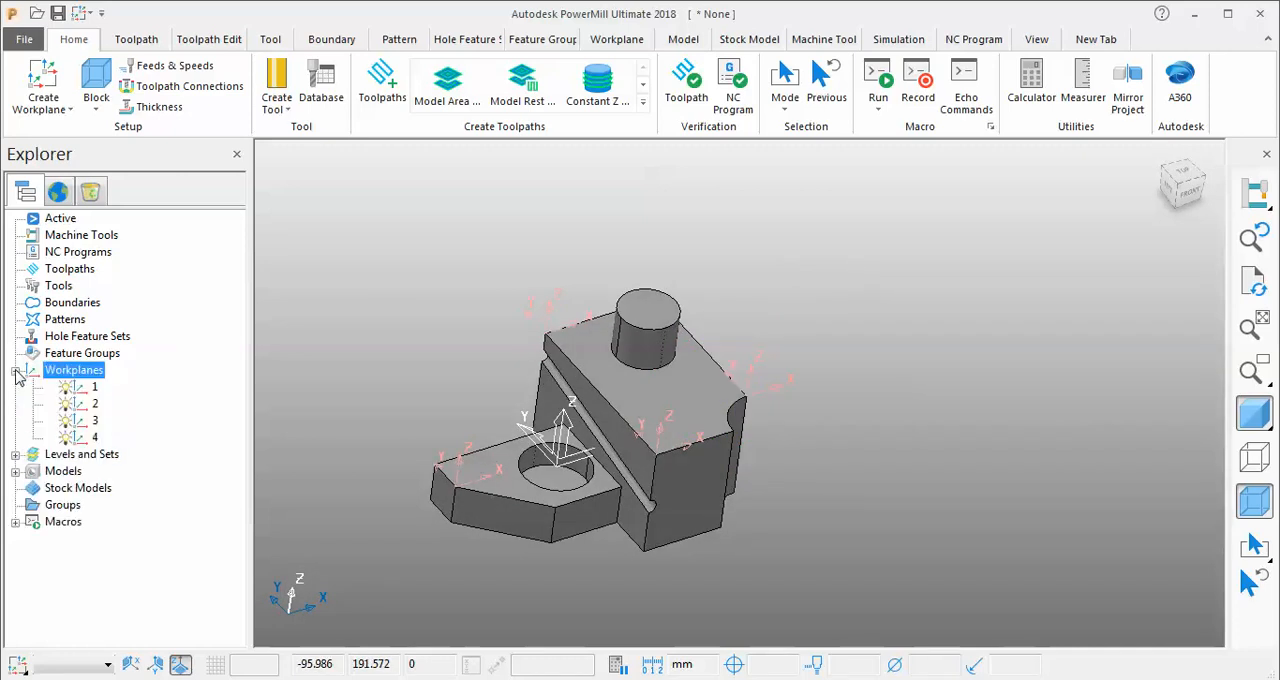
click(92, 388)
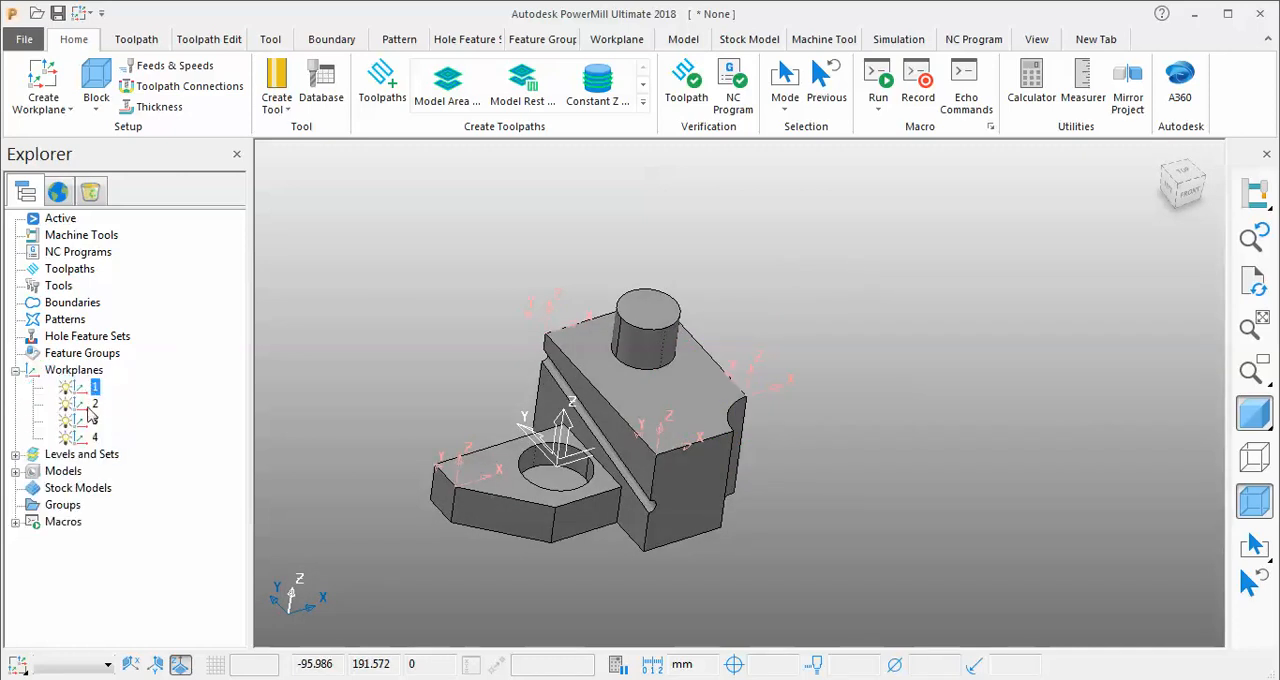
right_click(92, 405)
click(157, 380)
right_click(118, 403)
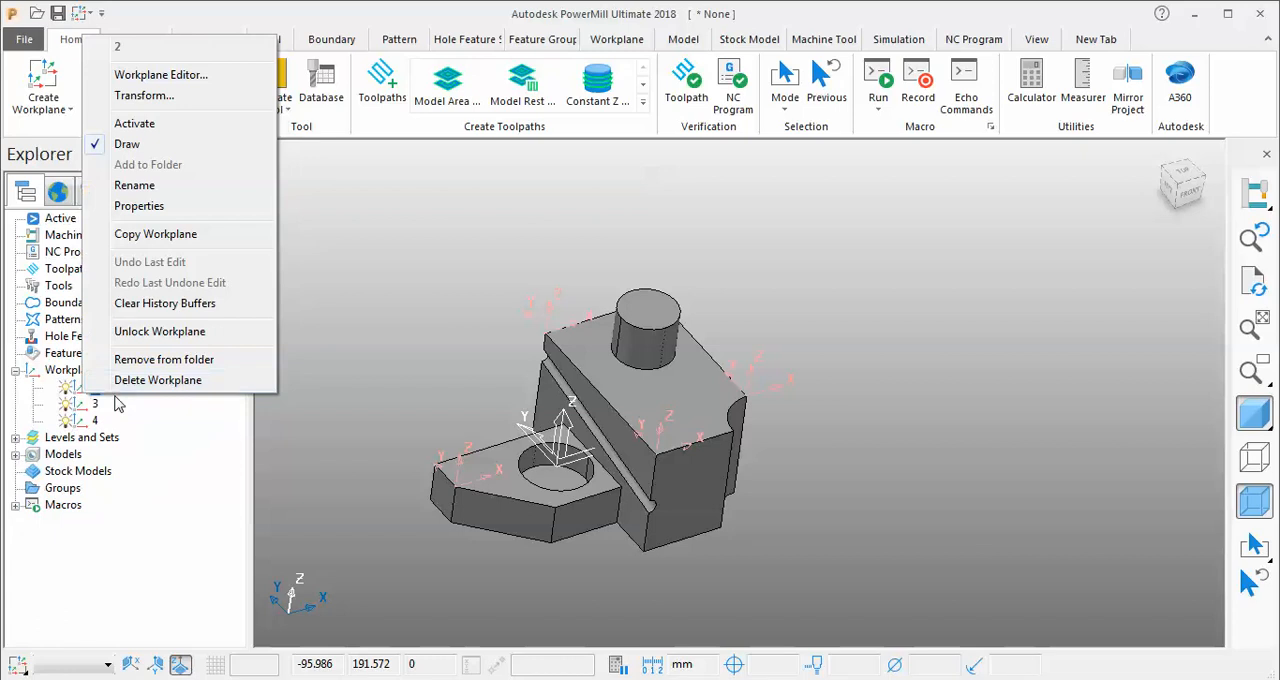
click(157, 380)
right_click(100, 389)
click(150, 380)
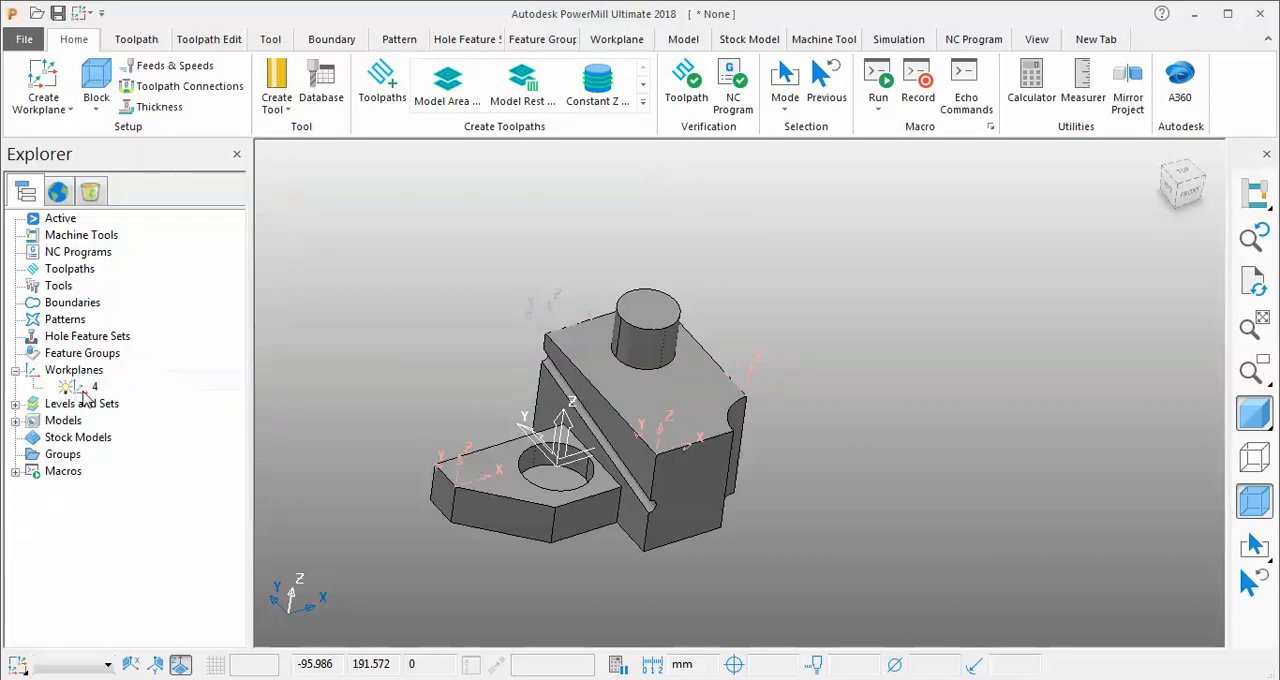
right_click(90, 388)
click(146, 400)
Create a workplane from three points: origin at the block's near top corner, X axis towards the notch, XY plane through the far corner above the groove.
middle_drag(440, 335, 520, 262)
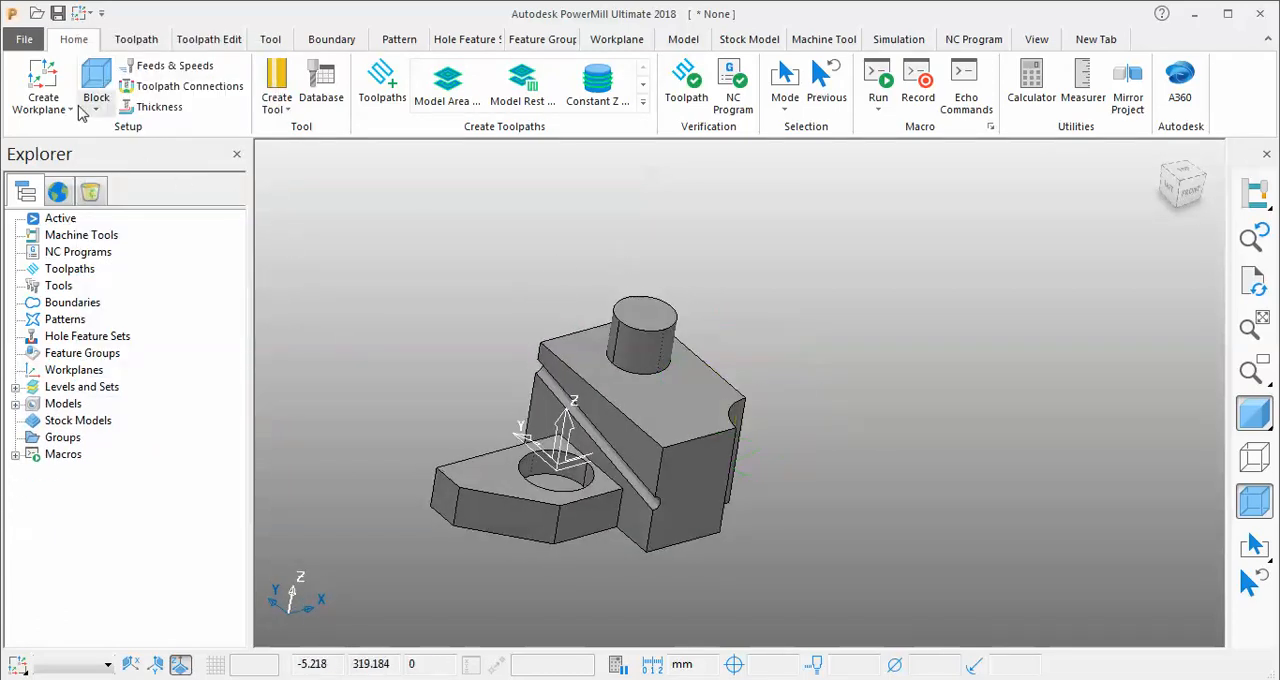
click(45, 100)
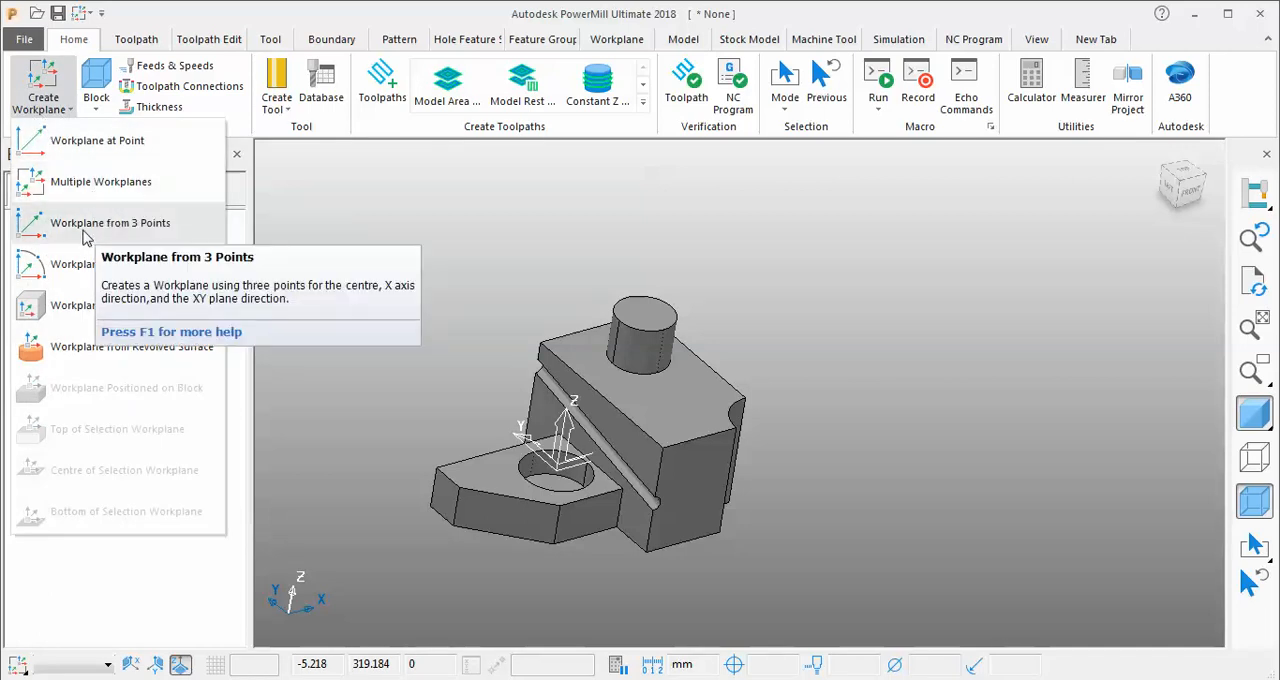
click(85, 225)
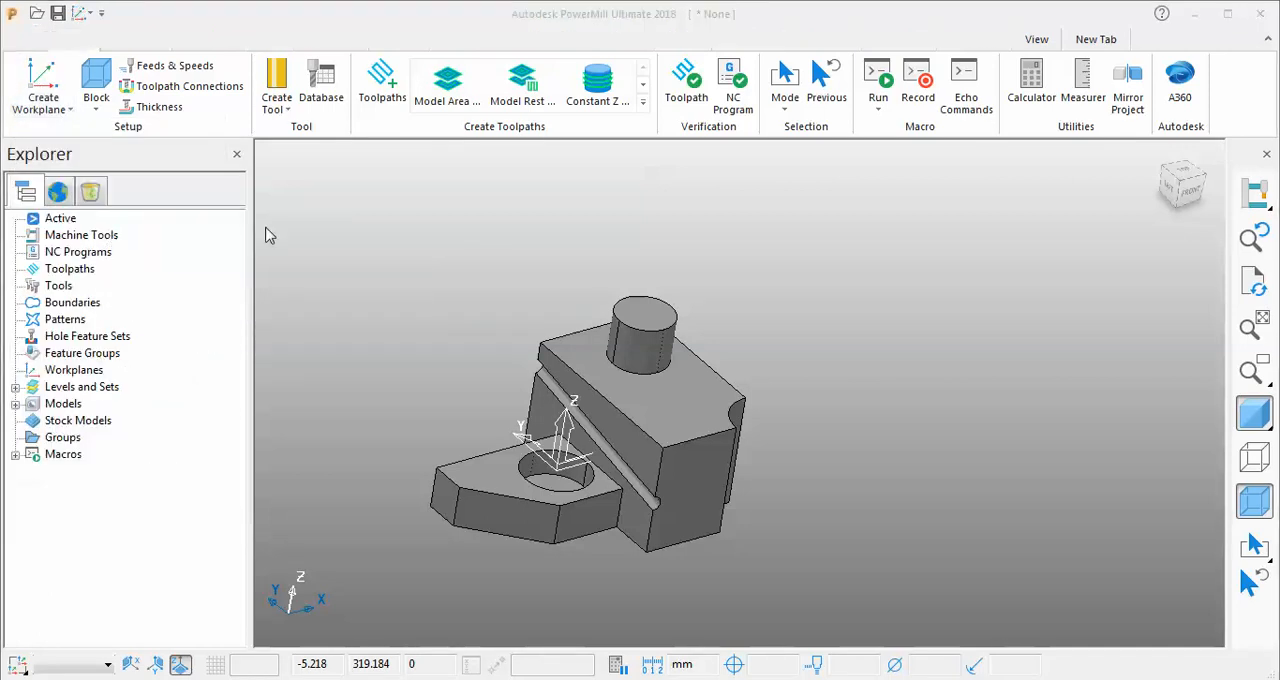
click(657, 449)
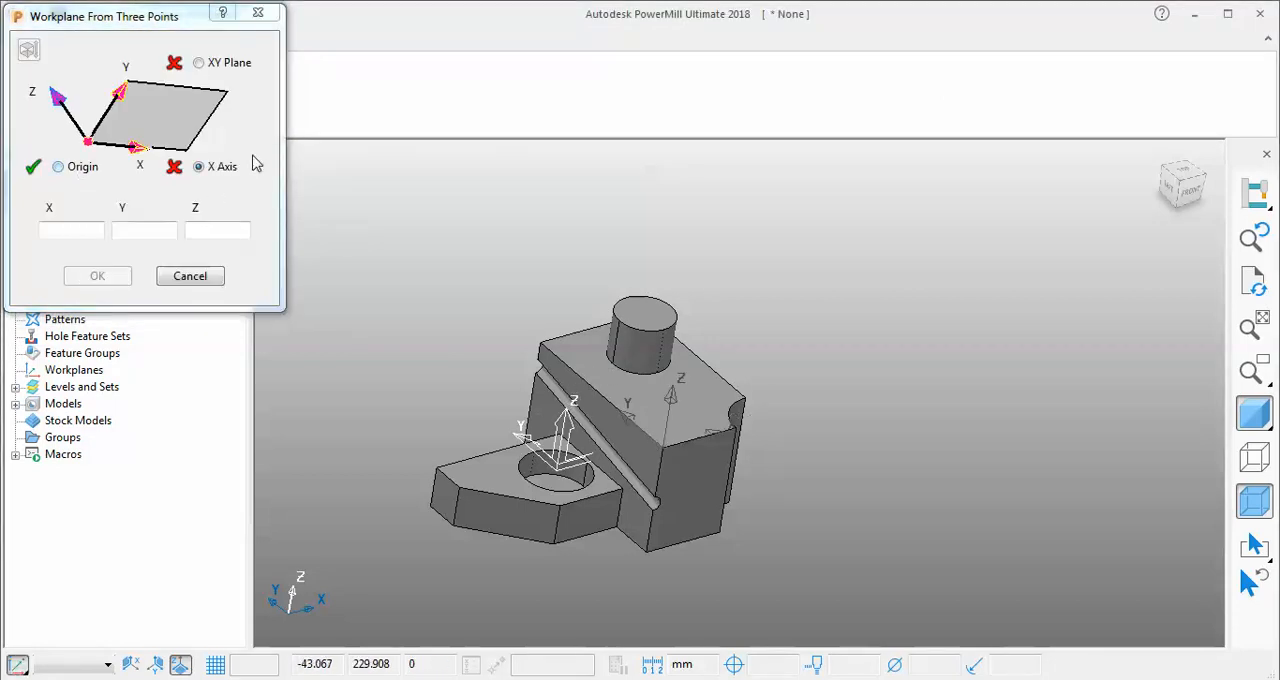
click(737, 426)
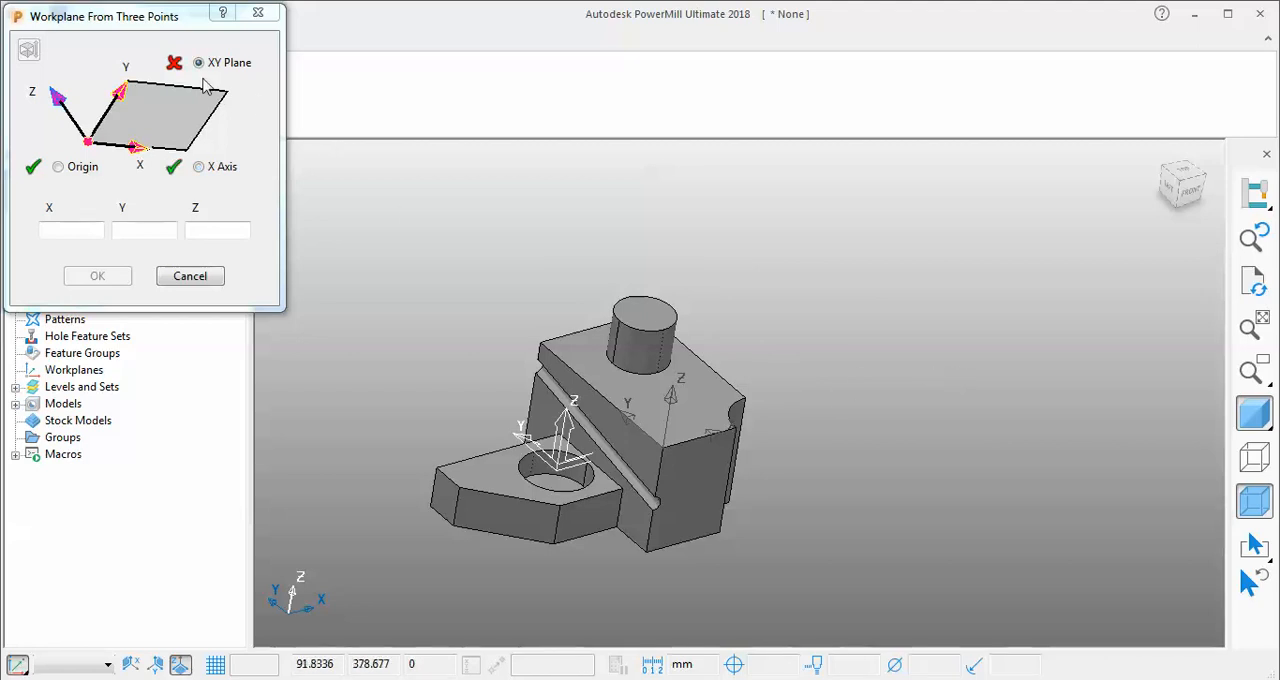
click(541, 341)
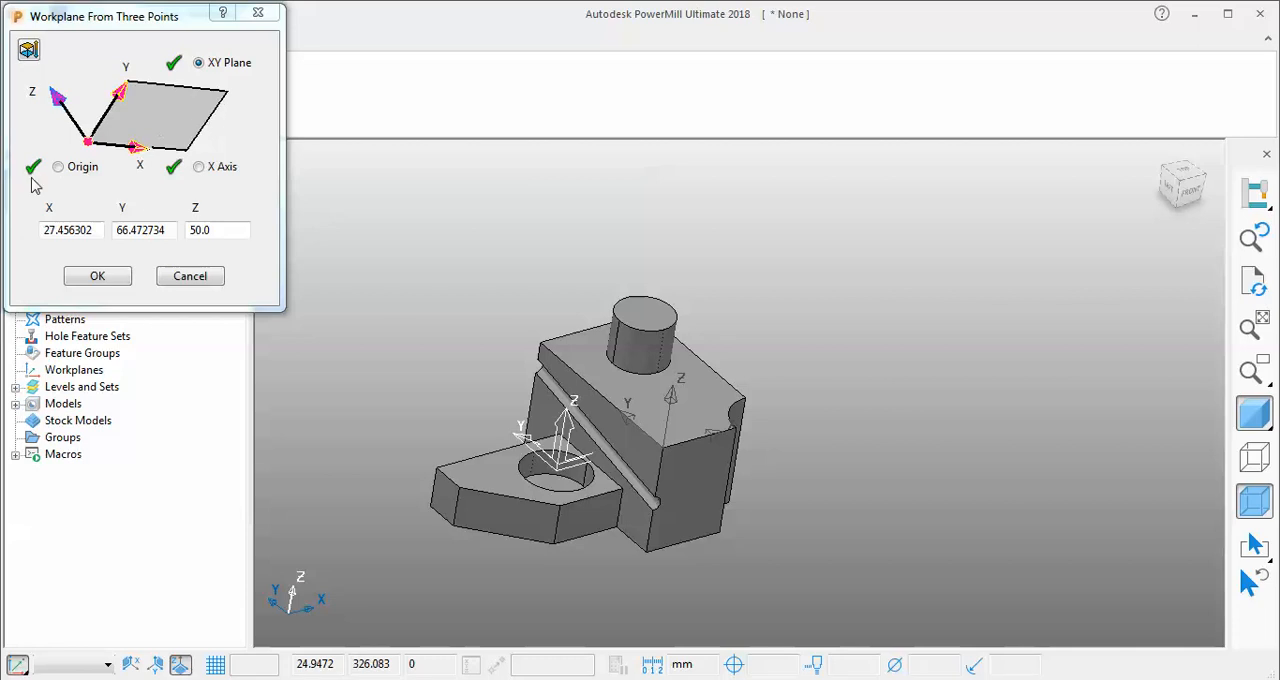
click(97, 276)
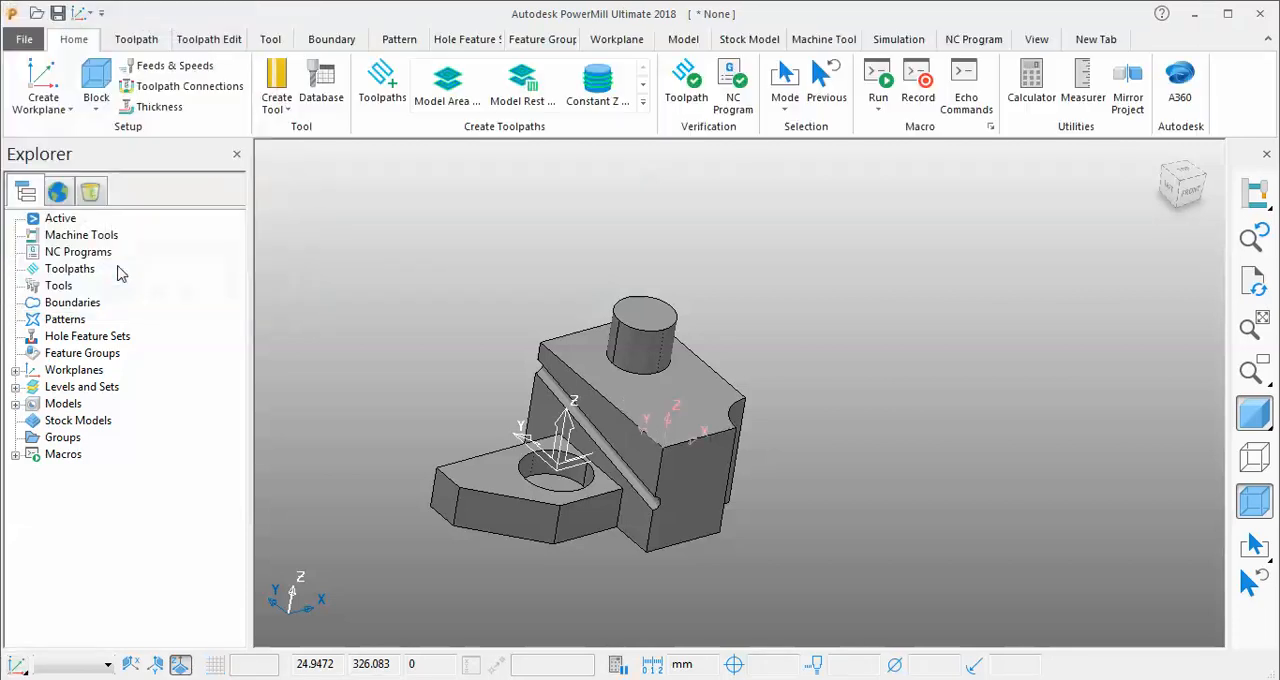
scroll(584, 488, up, 6)
scroll(640, 498, down, 3)
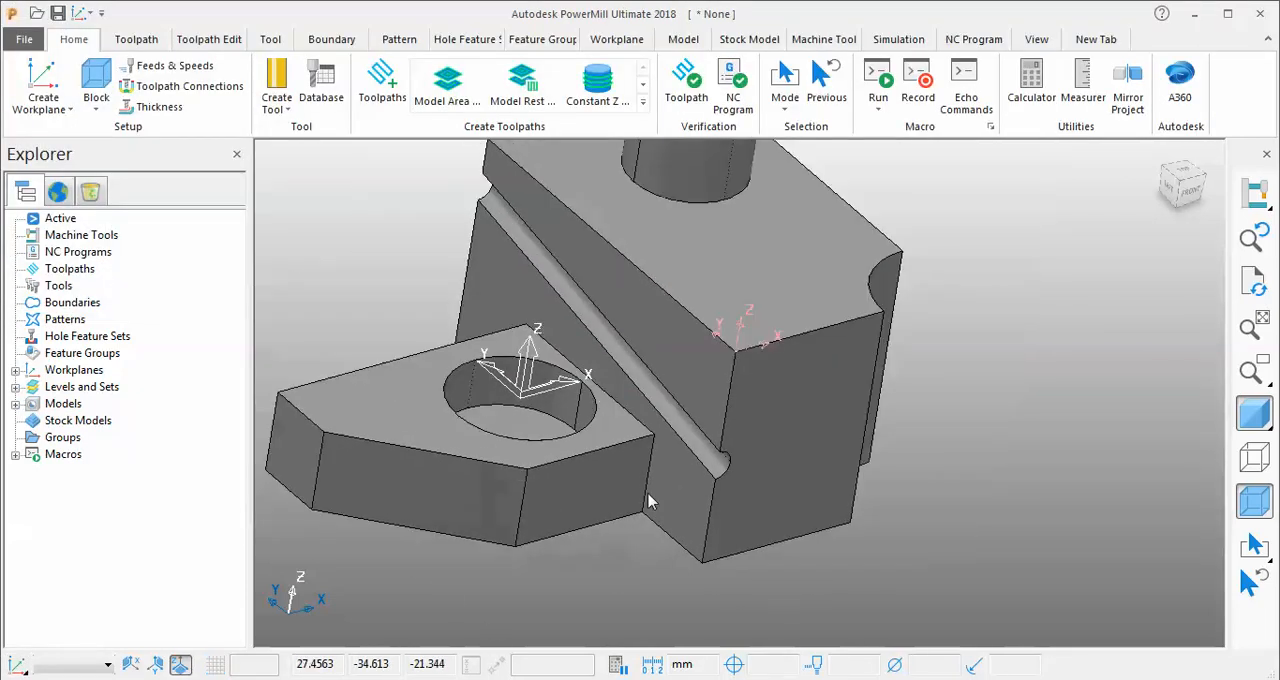
Create a three-point workplane at the lower plate's near bottom corner, X along the bottom edge, XY plane through the corner above, with Z flipped outward.
scroll(487, 489, down, 3)
scroll(405, 511, up, 4)
scroll(405, 518, up, 2)
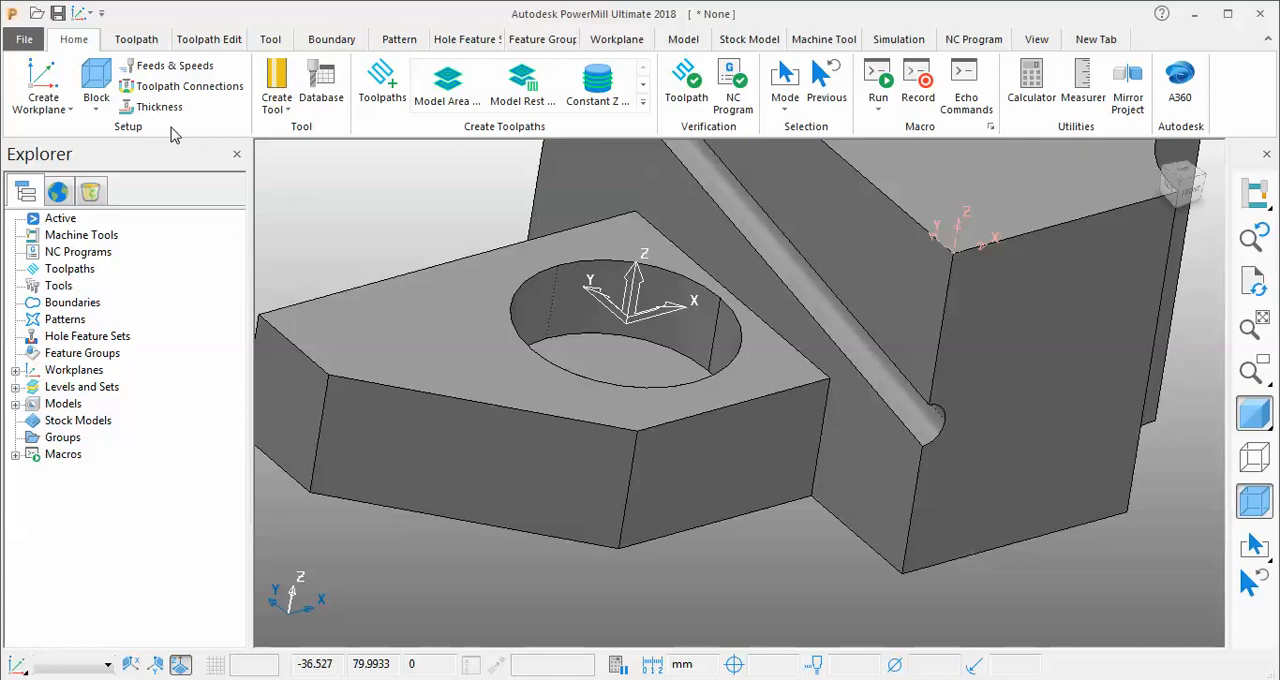
click(42, 102)
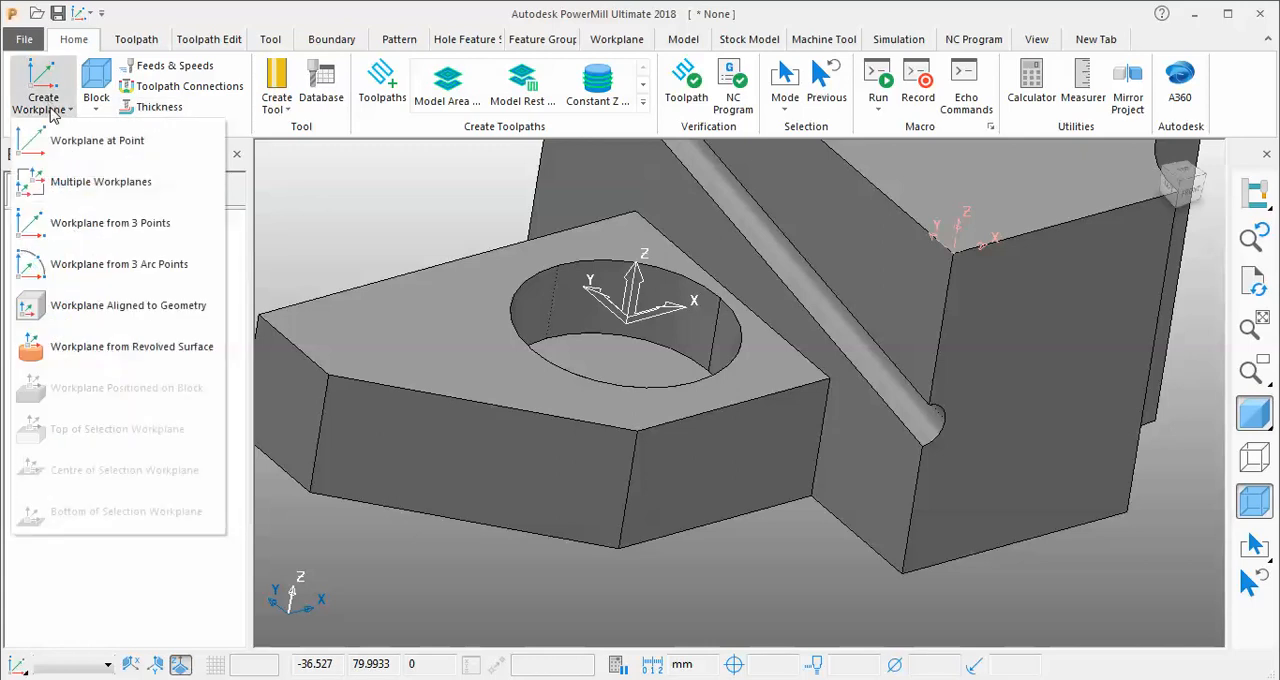
click(137, 236)
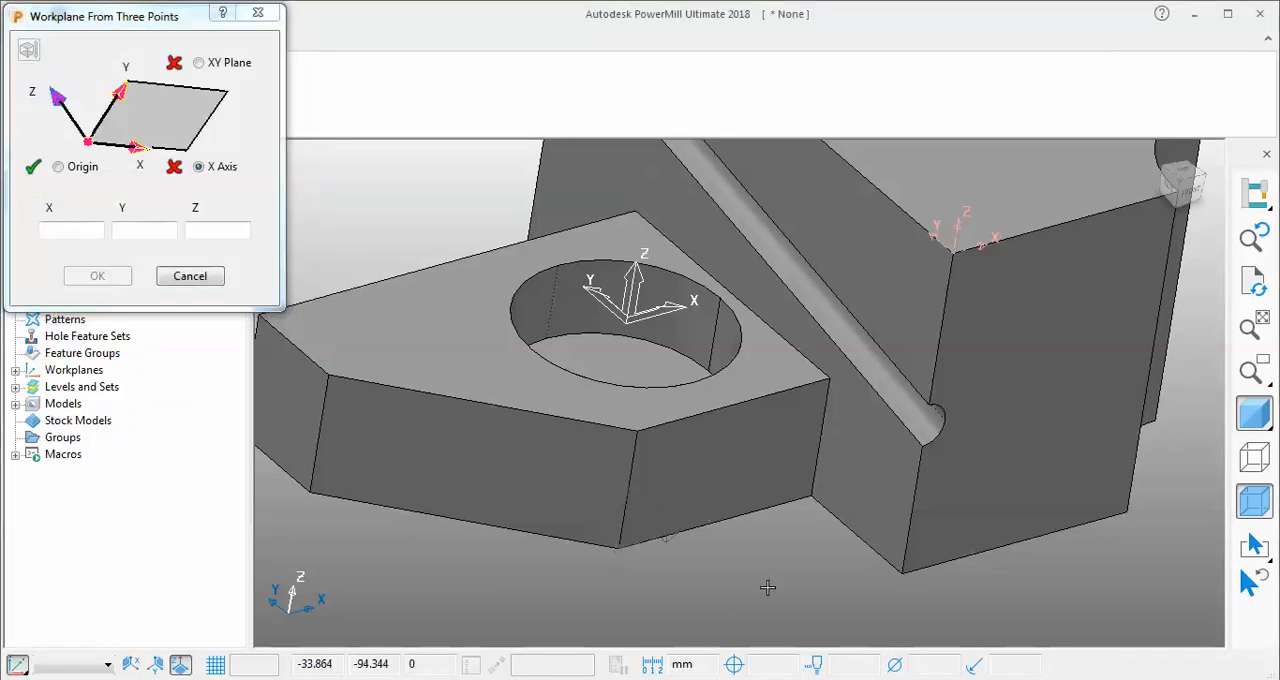
scroll(767, 588, down, 2)
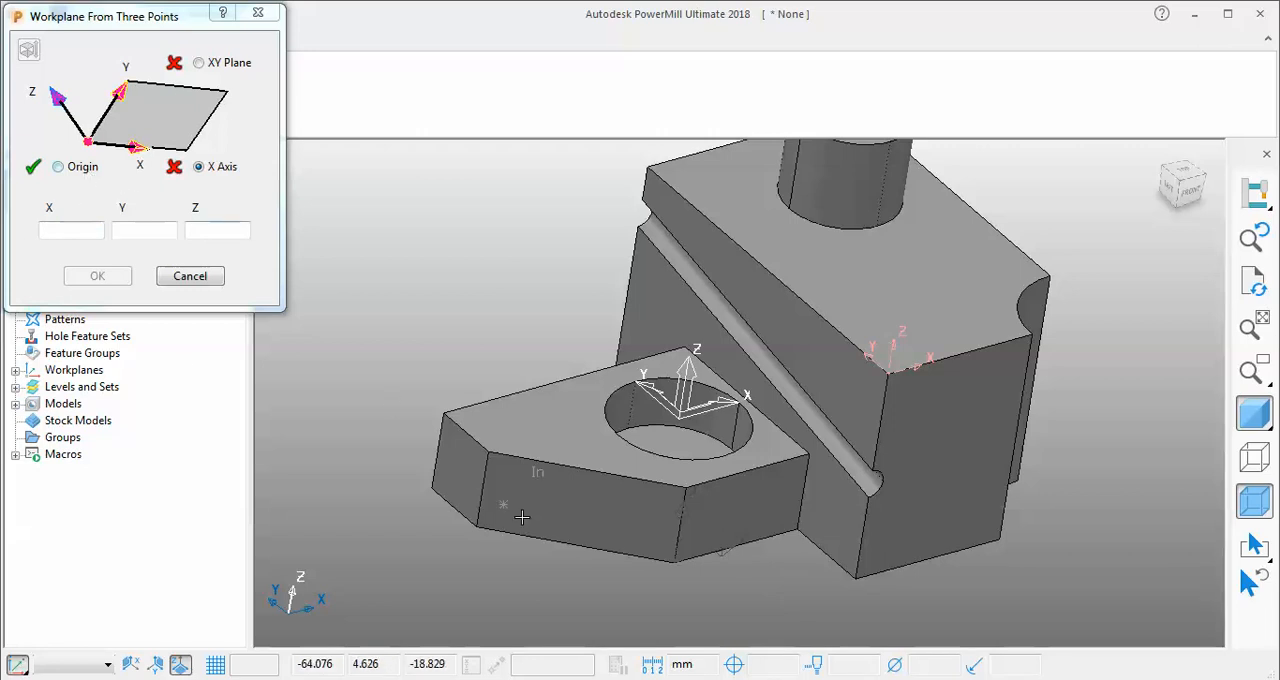
click(476, 528)
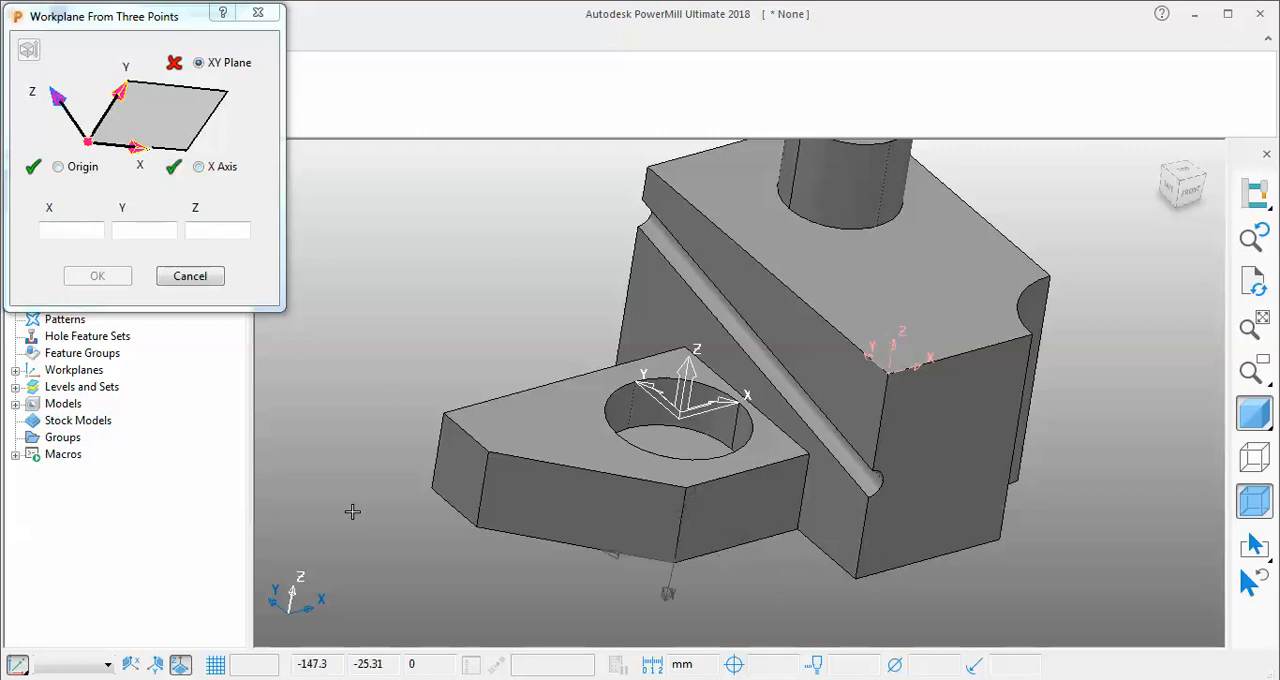
click(688, 487)
middle_drag(688, 495, 540, 487)
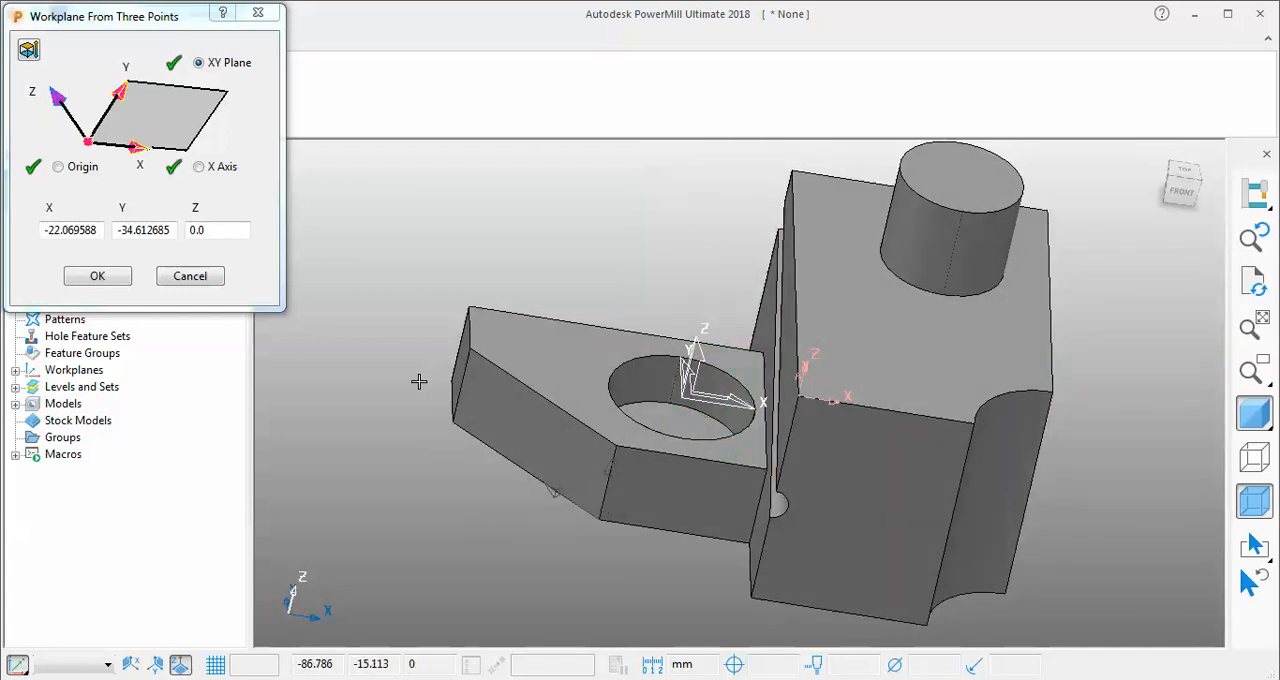
click(31, 58)
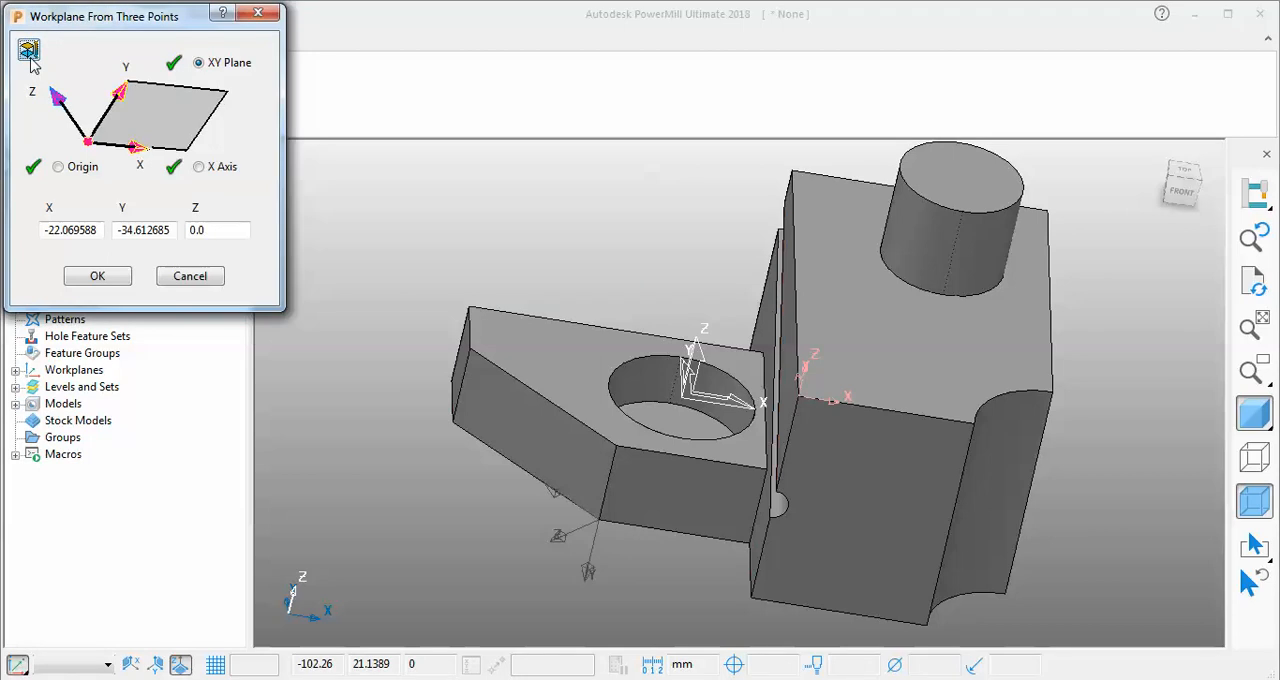
click(92, 283)
Create a three-point workplane on the lower plate's top face: origin at the outer corner, X axis along the short chamfered edge, XY plane through the far corner.
middle_drag(480, 525, 263, 163)
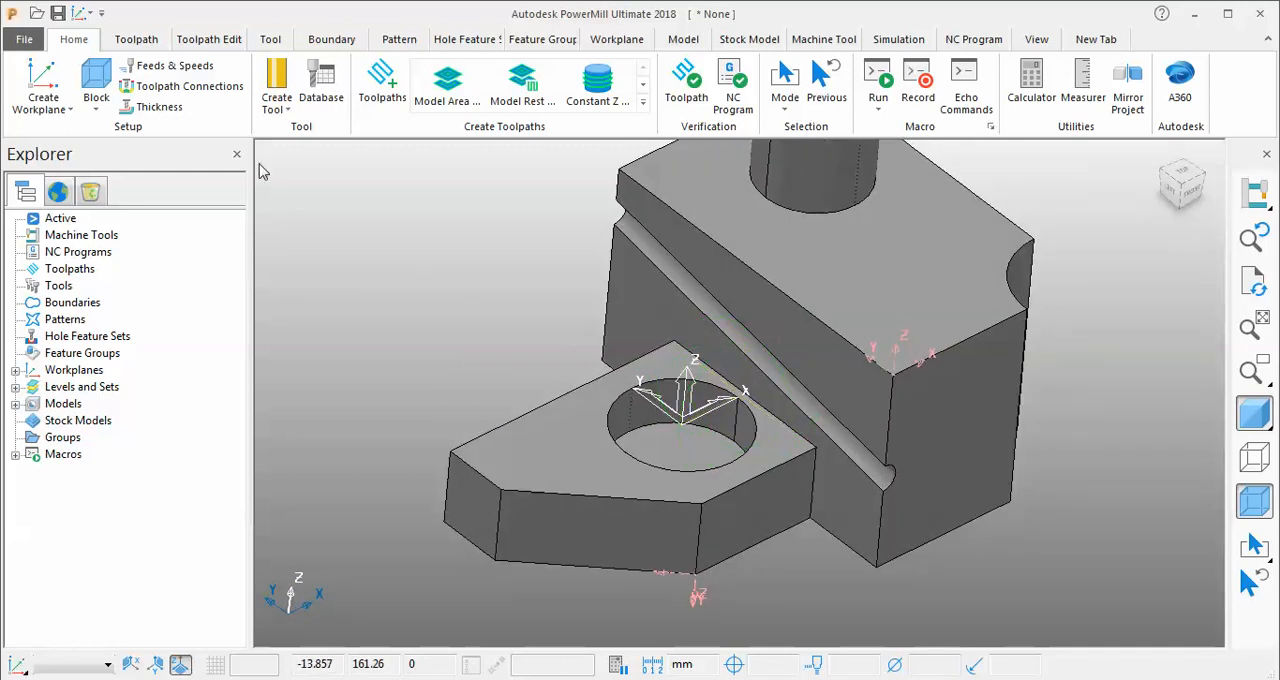
click(42, 100)
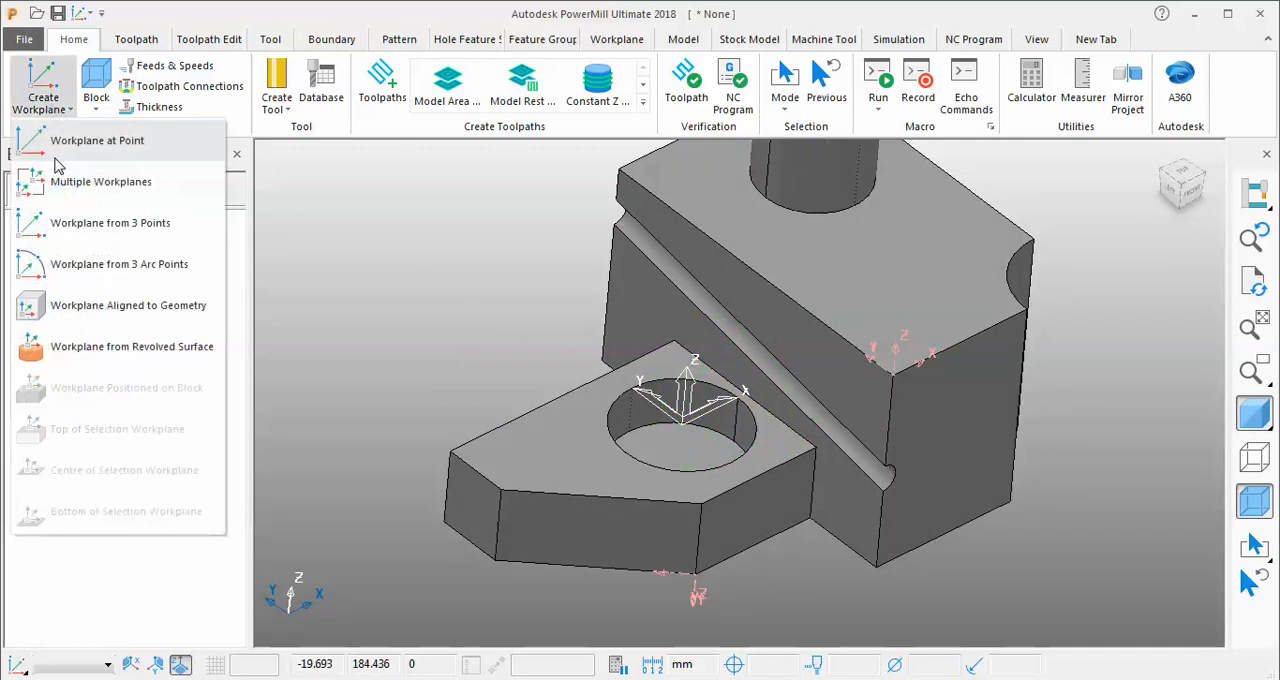
click(92, 228)
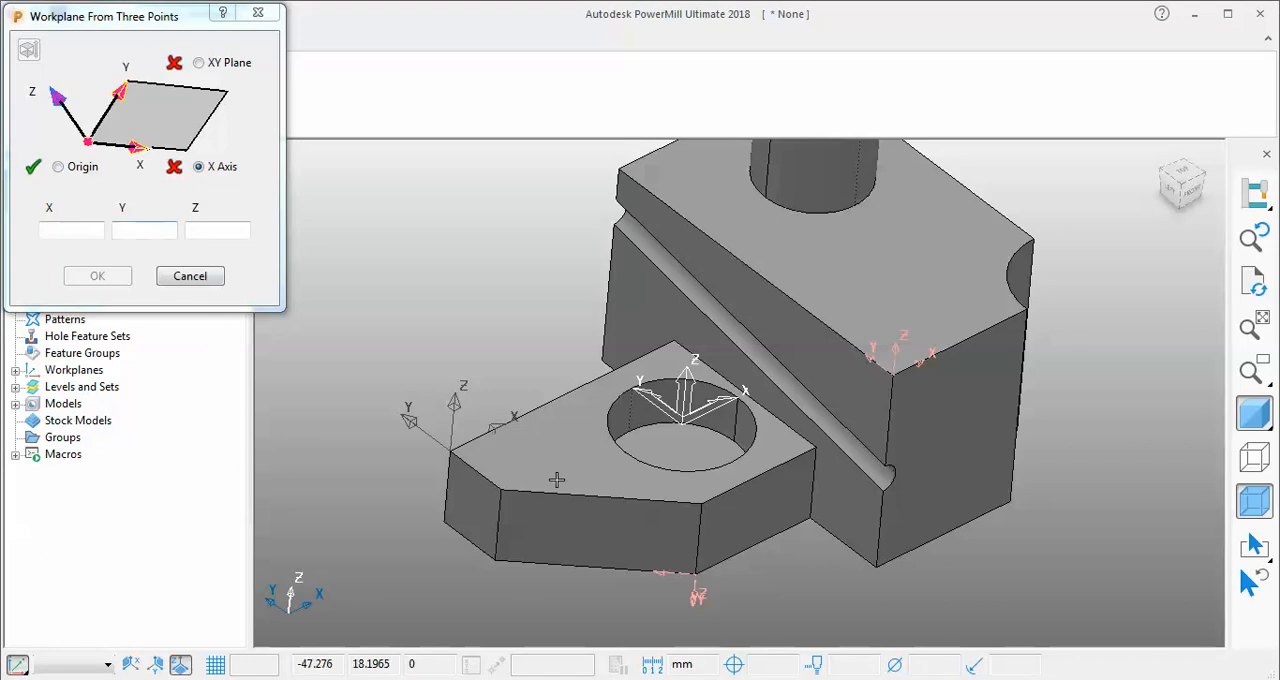
click(509, 488)
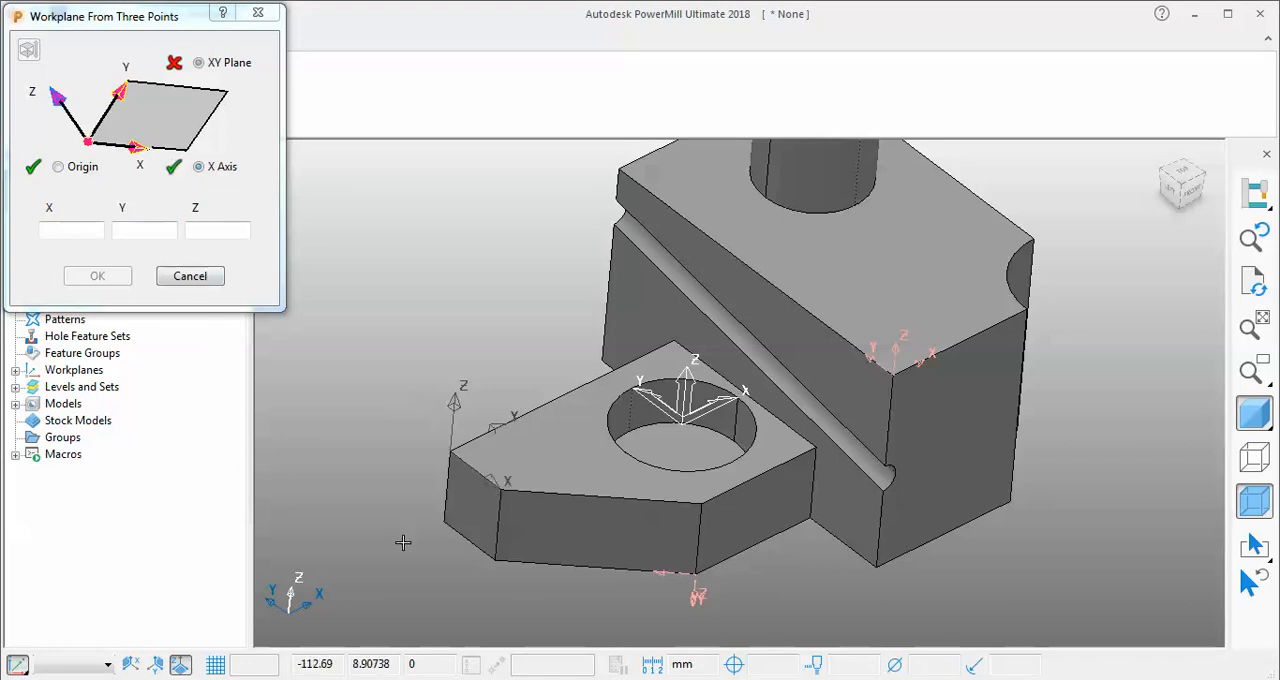
click(675, 343)
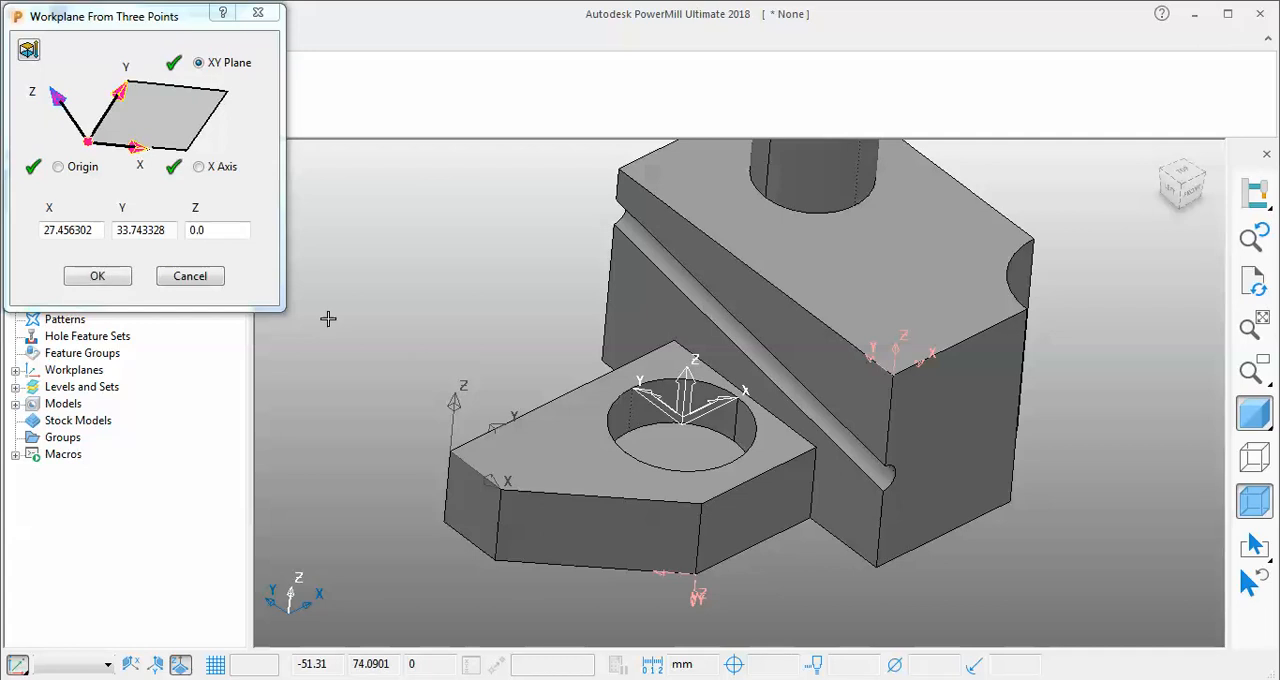
click(97, 276)
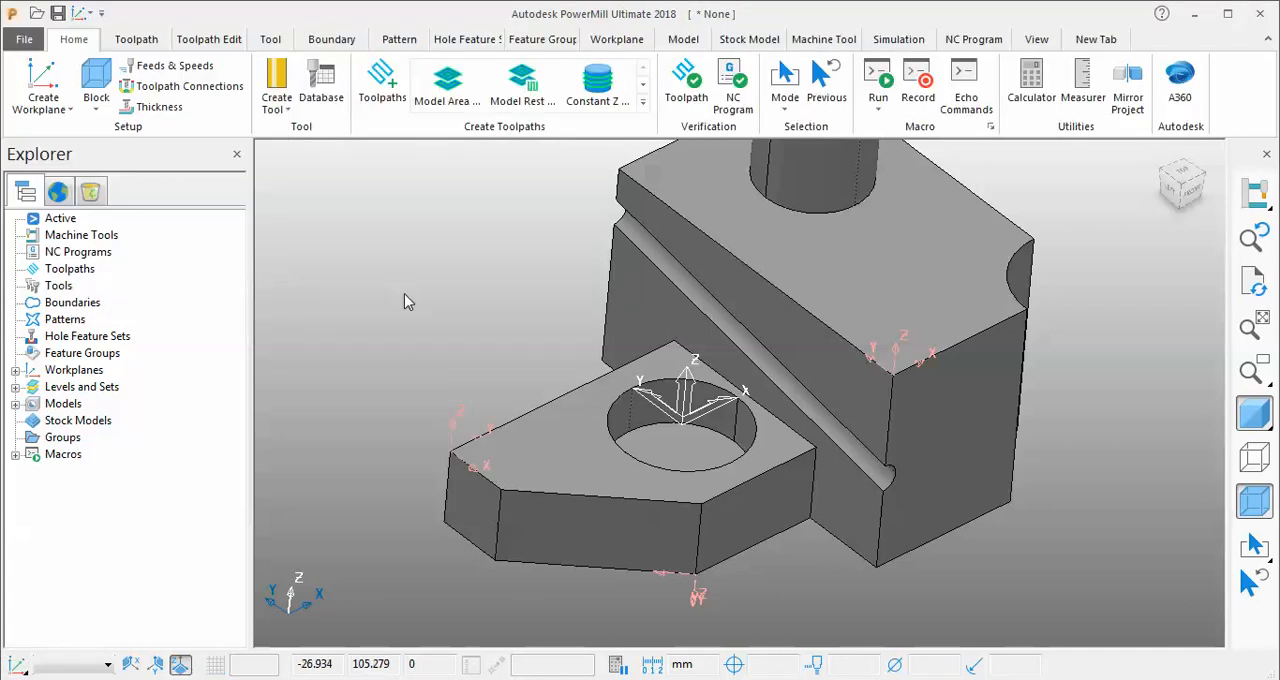
Create a workplane from three arc points on the block notch's top edge, accepting the calculated centre as origin and pointing Z upward.
click(40, 104)
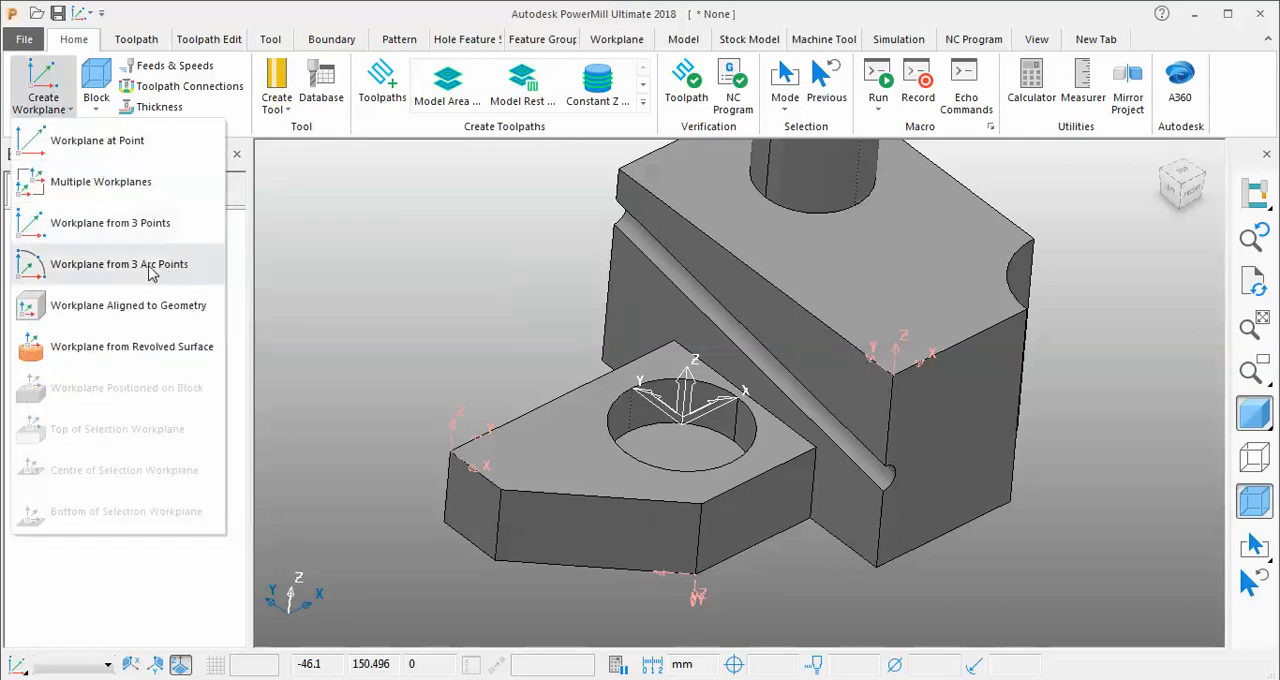
click(127, 266)
scroll(440, 380, down, 3)
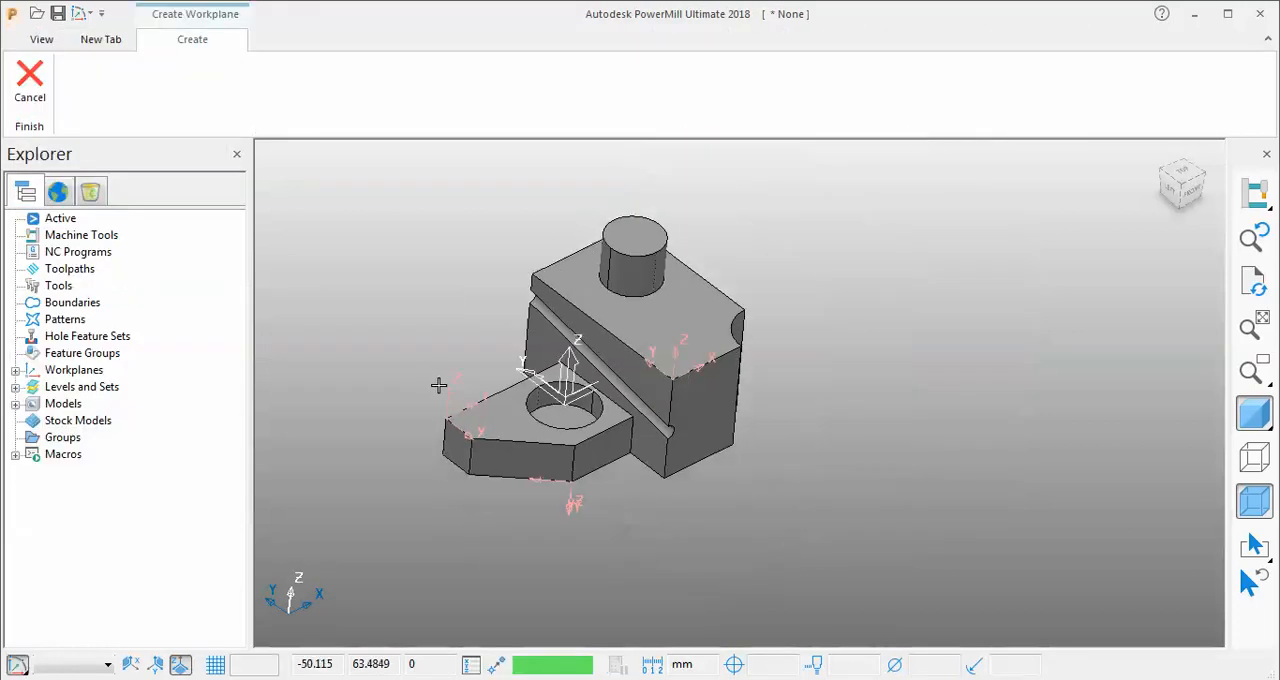
scroll(729, 328, up, 5)
middle_drag(896, 342, 920, 364)
scroll(910, 356, up, 3)
scroll(715, 298, up, 2)
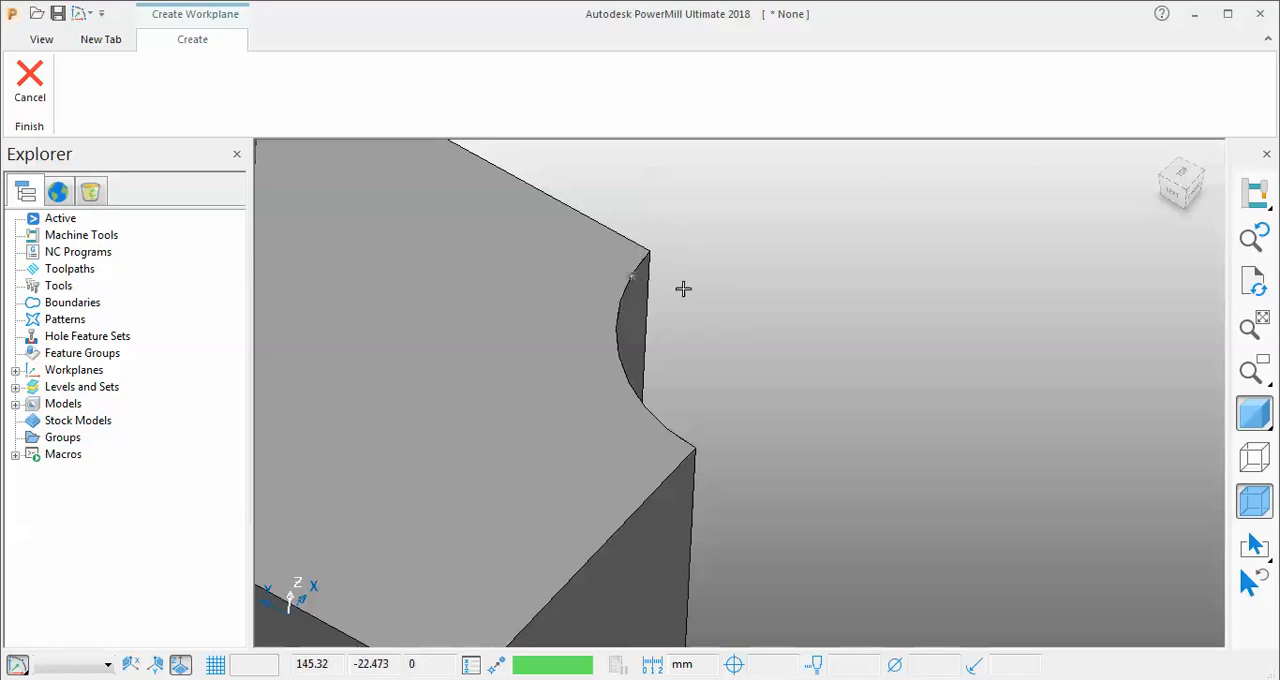
click(697, 450)
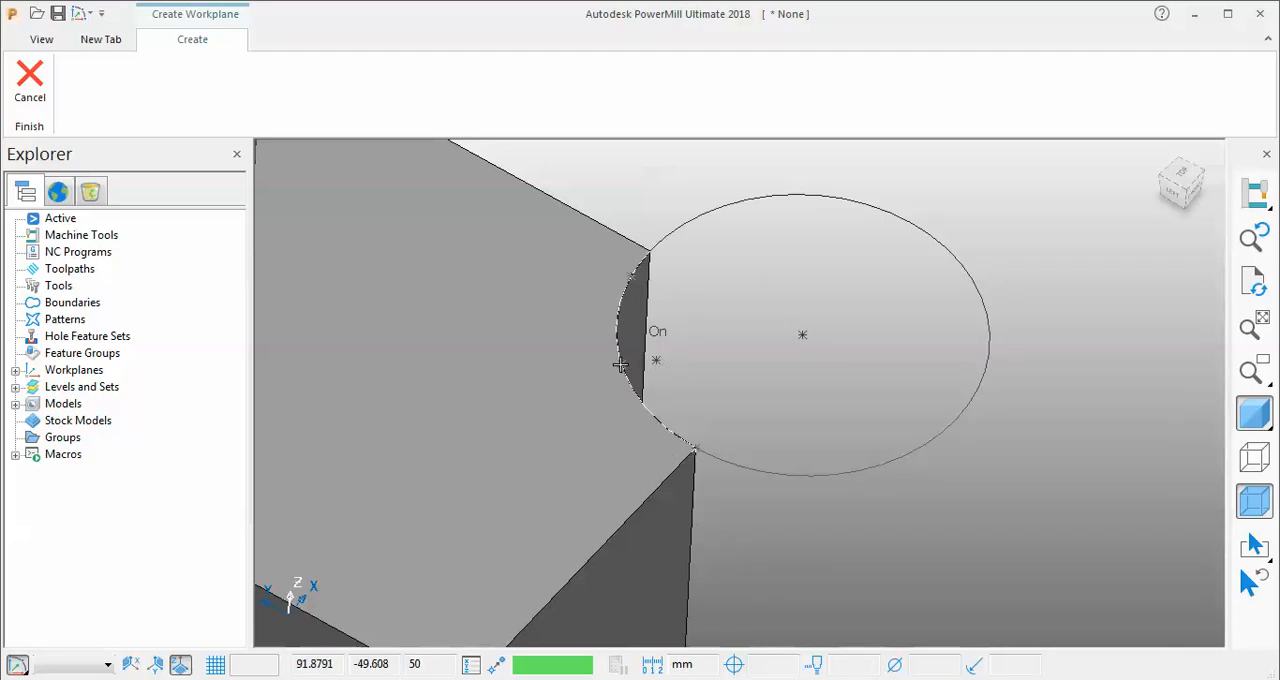
click(620, 365)
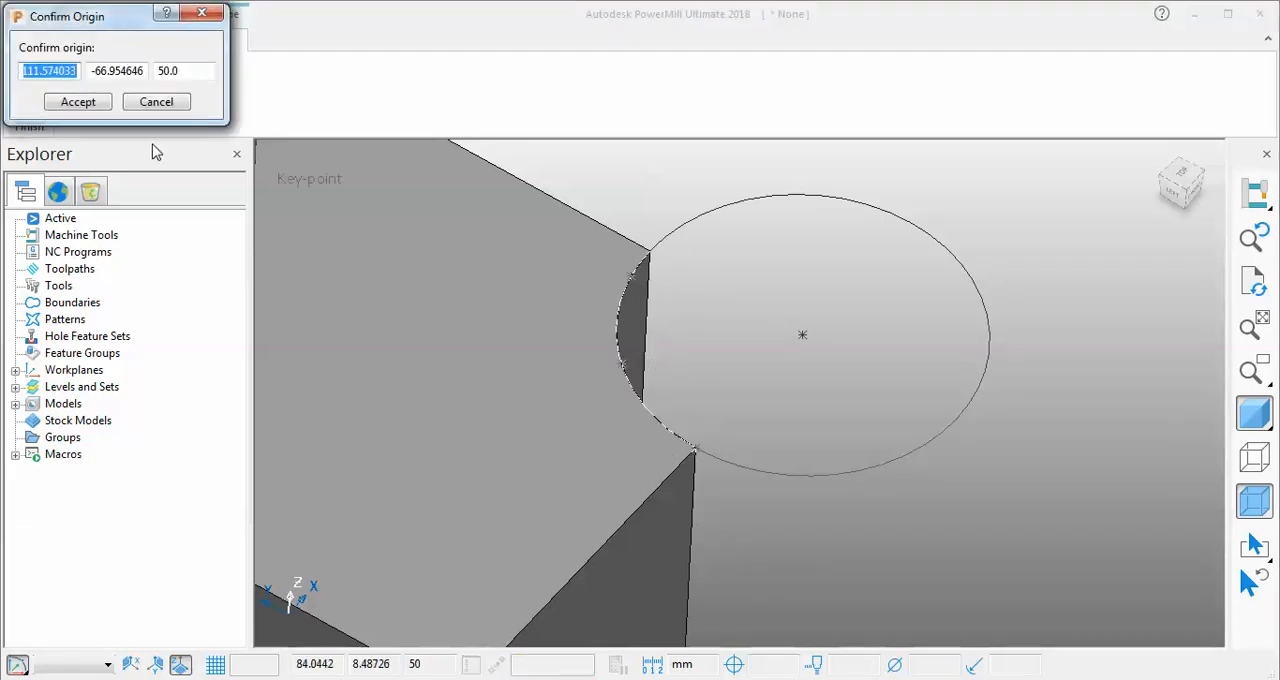
click(78, 102)
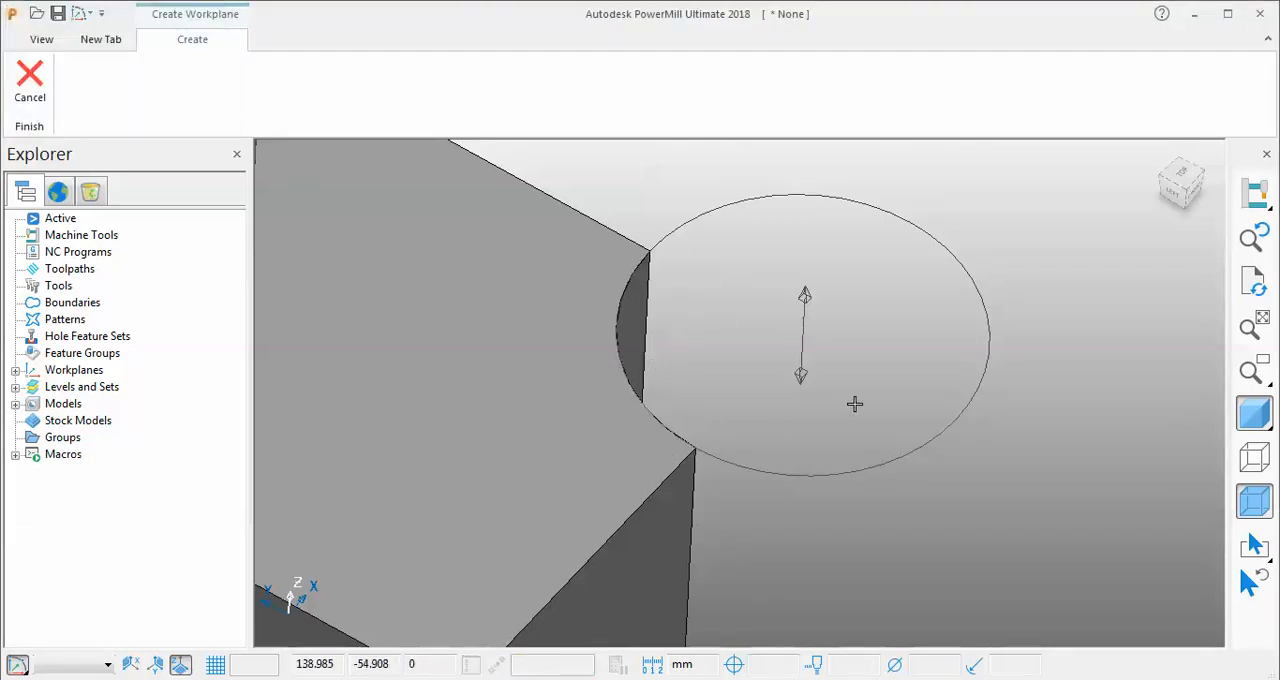
middle_drag(854, 403, 851, 373)
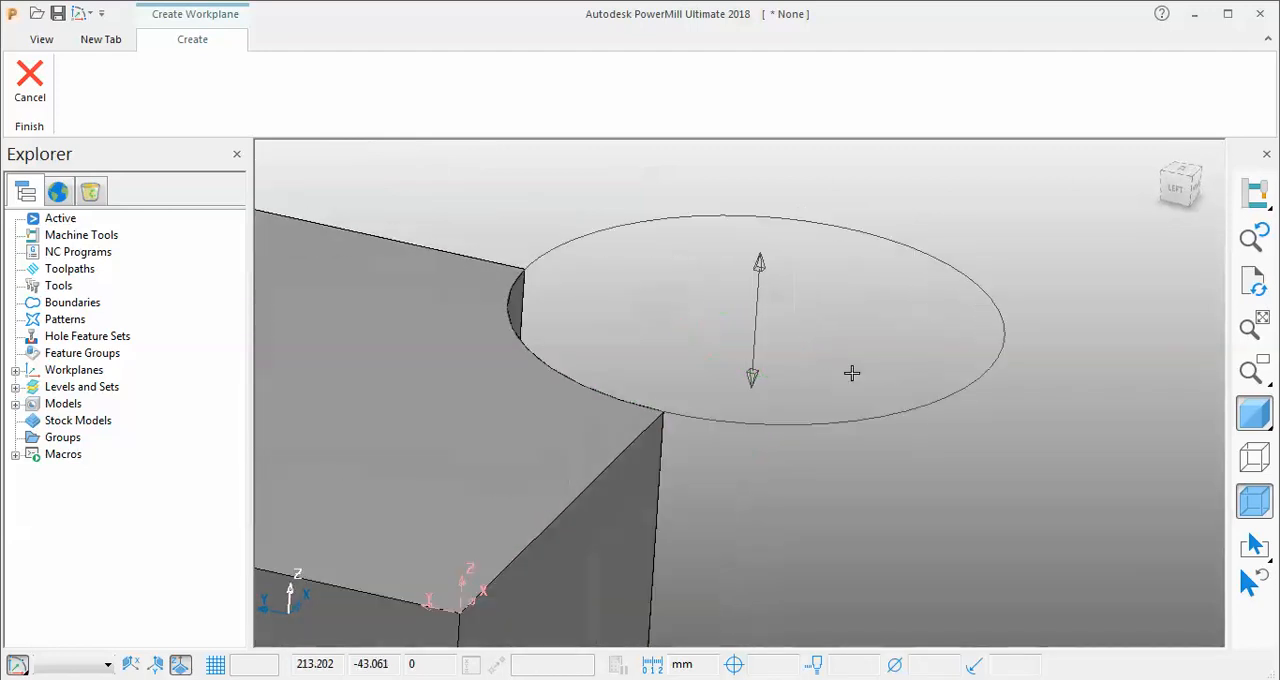
click(748, 286)
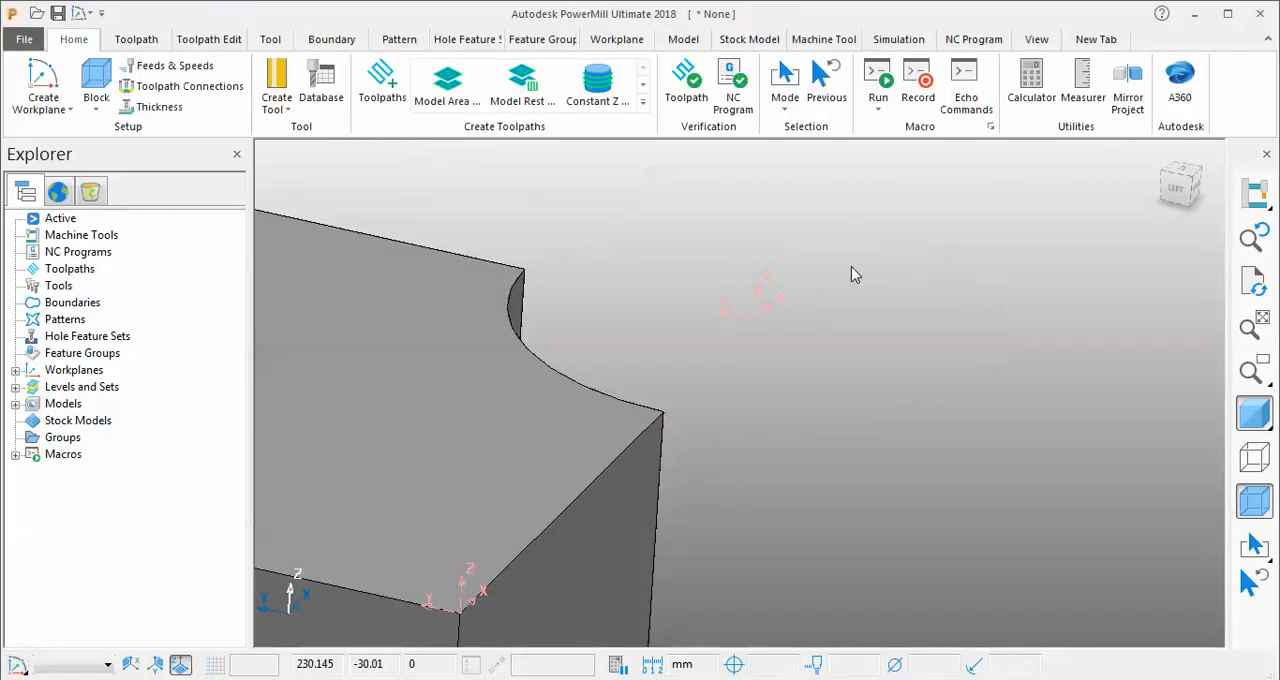
Create a workplane from three arc points on the notch's bottom edge, accepting the arc centre as origin and pointing Z upward.
scroll(908, 315, down, 5)
mouse_move(906, 312)
middle_down()
mouse_move(882, 308)
mouse_move(1130, 427)
mouse_move(999, 539)
mouse_move(870, 600)
mouse_move(876, 416)
mouse_move(835, 430)
mouse_move(900, 437)
mouse_move(929, 456)
middle_up()
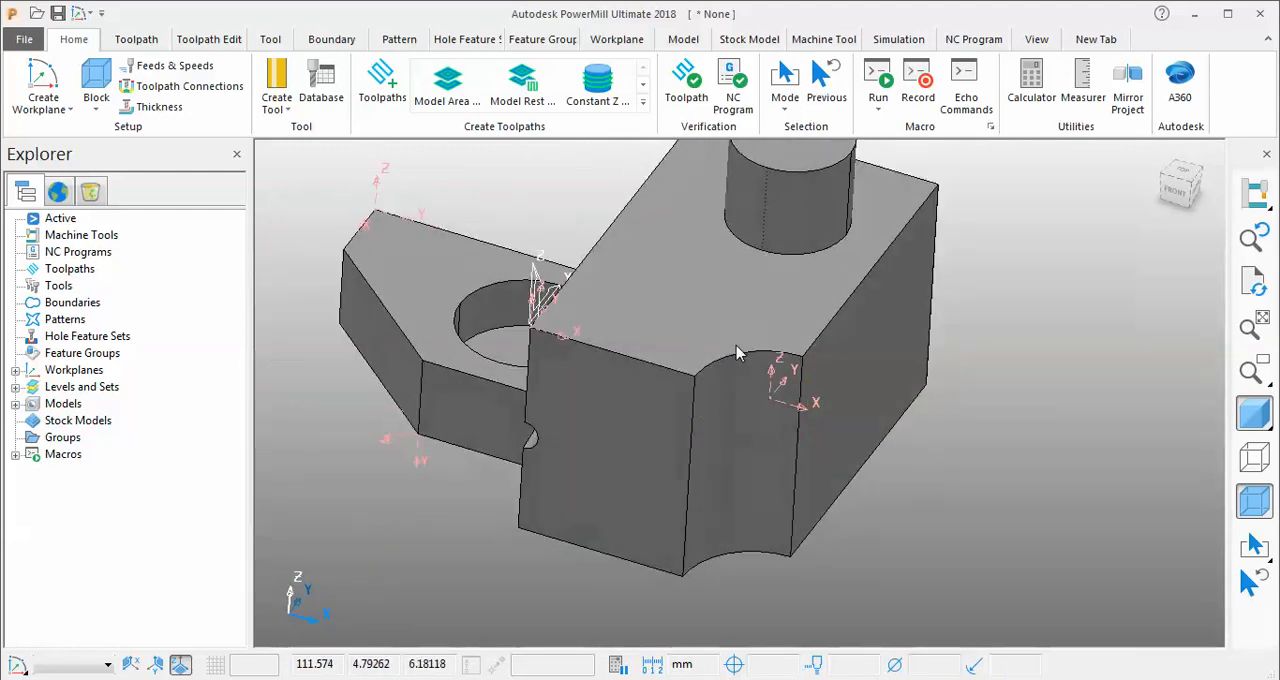
click(42, 102)
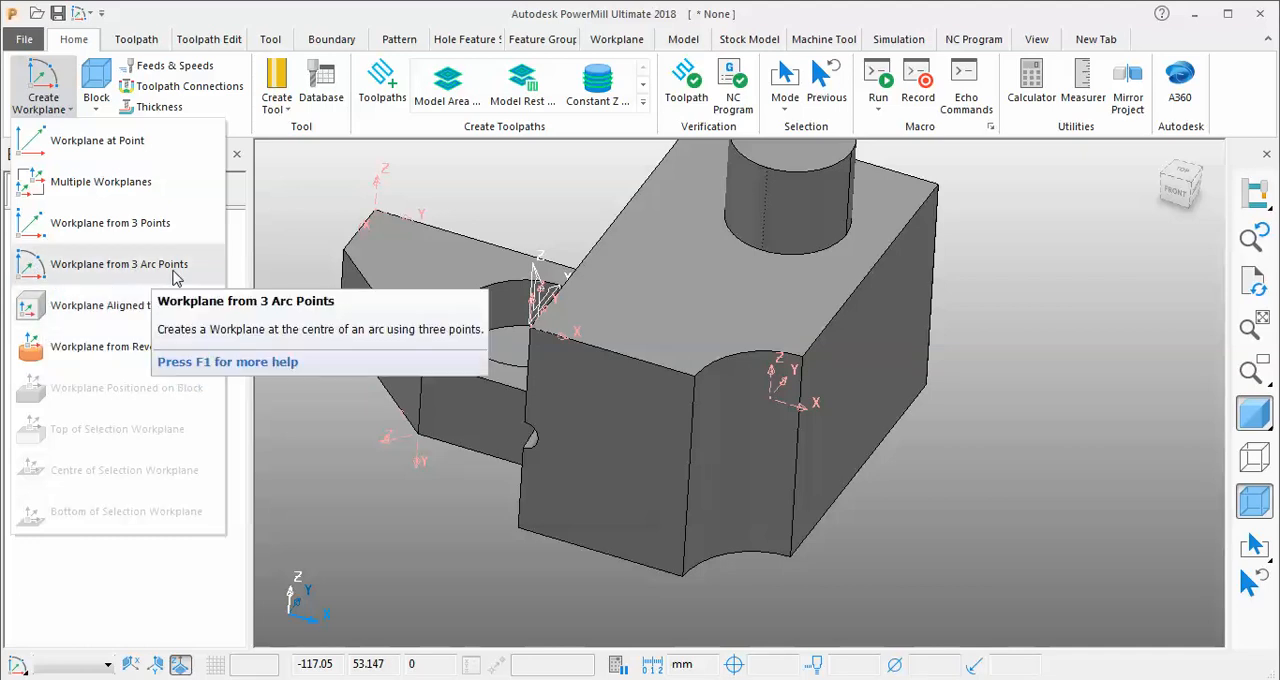
click(119, 264)
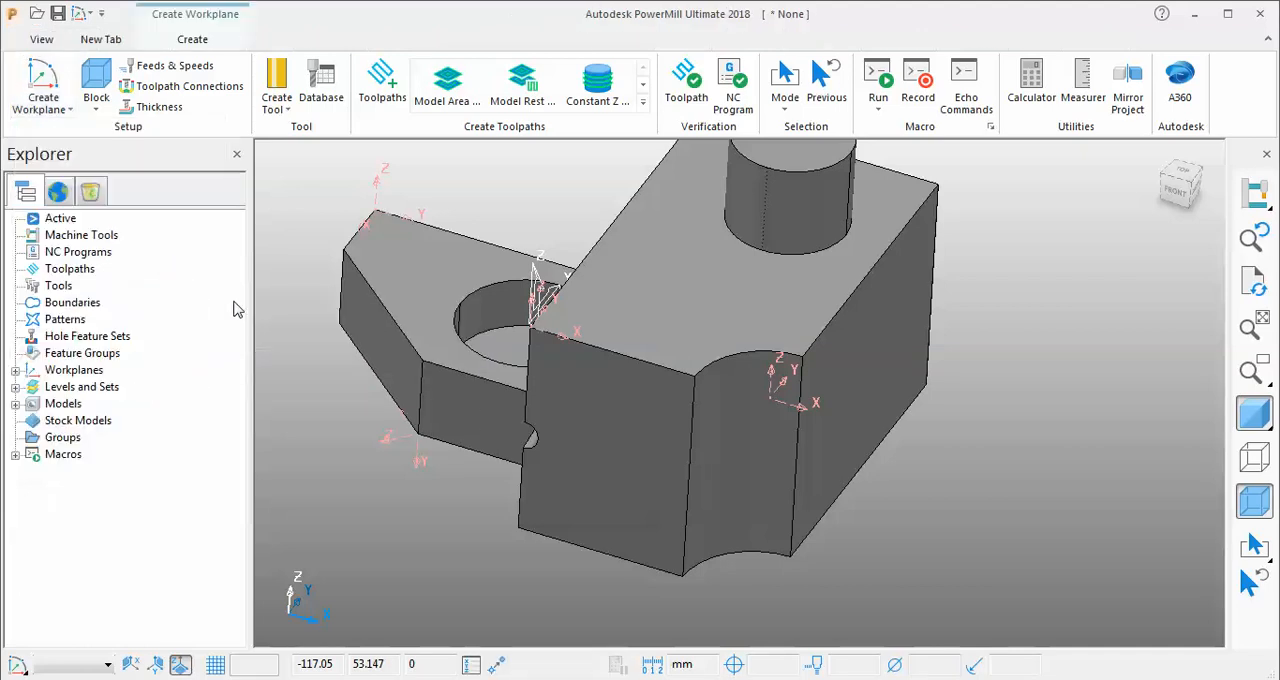
click(683, 576)
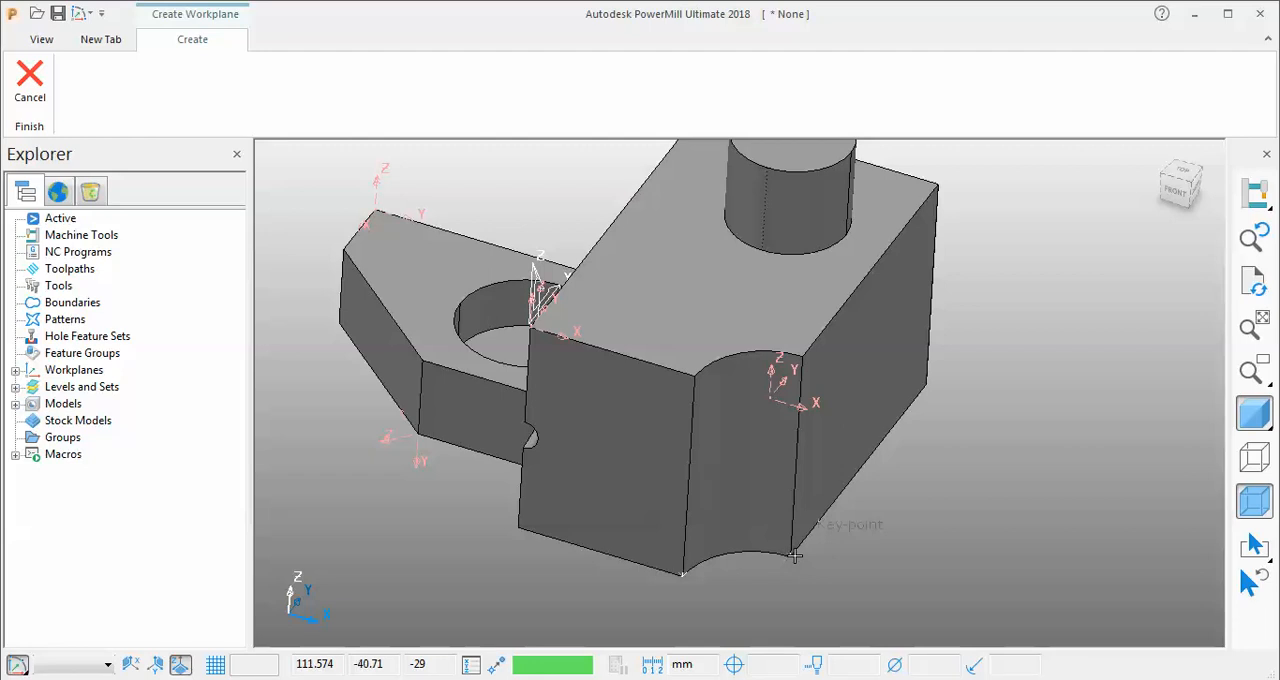
click(734, 553)
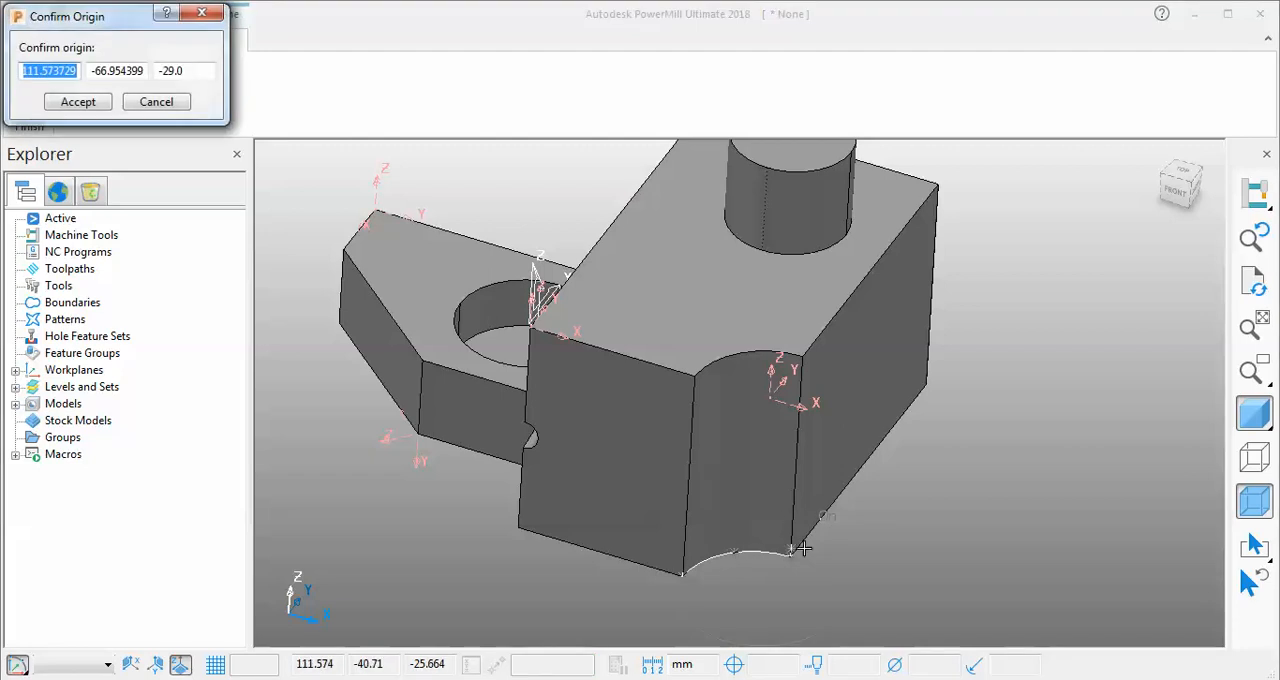
scroll(676, 489, down, 2)
middle_drag(676, 489, 537, 526)
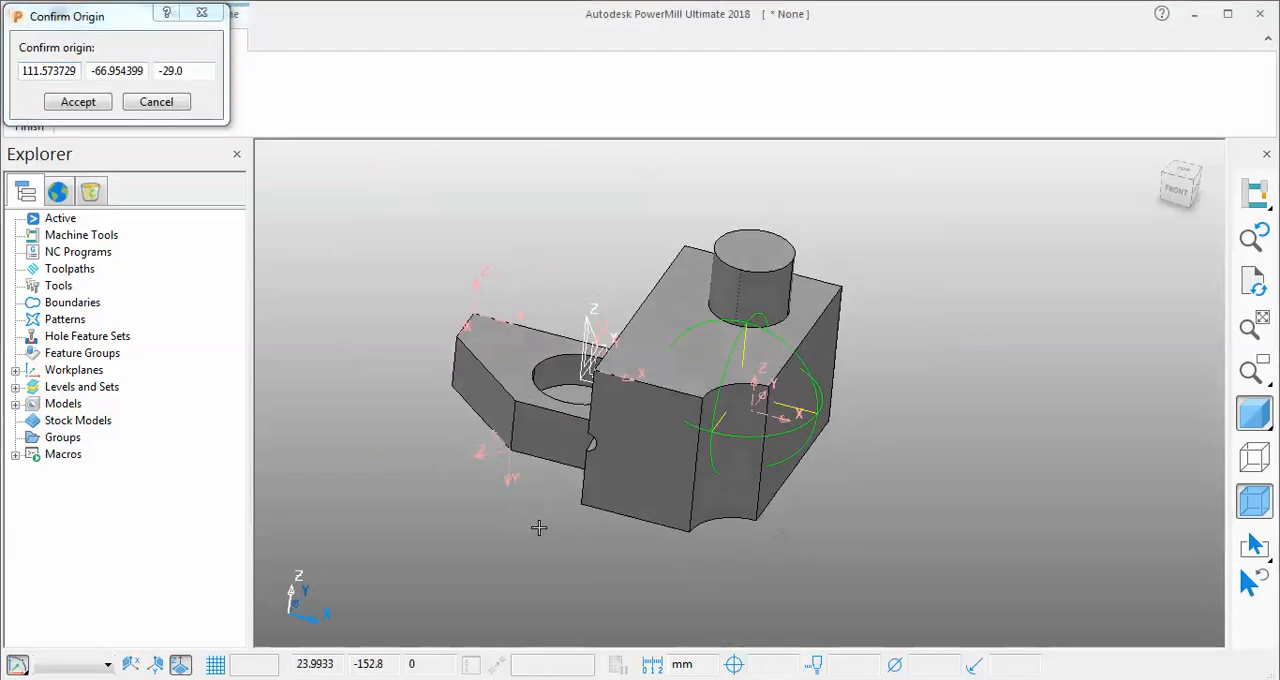
click(78, 102)
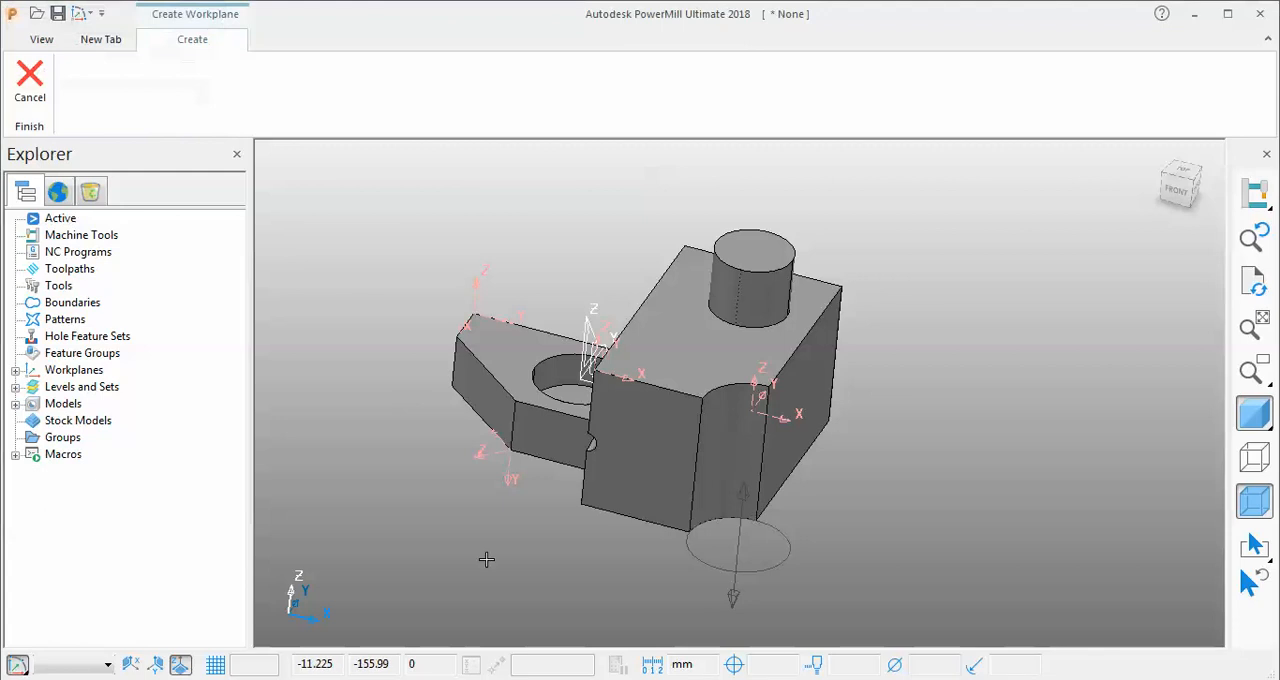
click(745, 492)
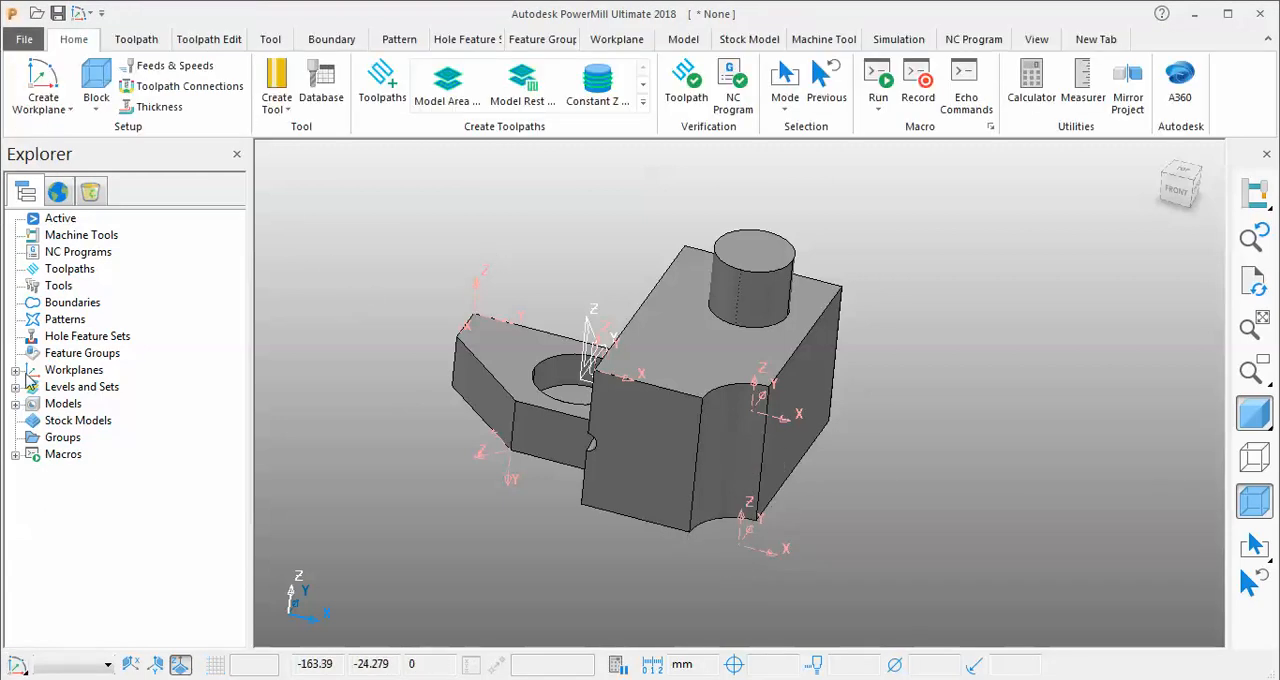
Delete workplanes 1 to 5 one after another.
click(15, 370)
right_click(95, 386)
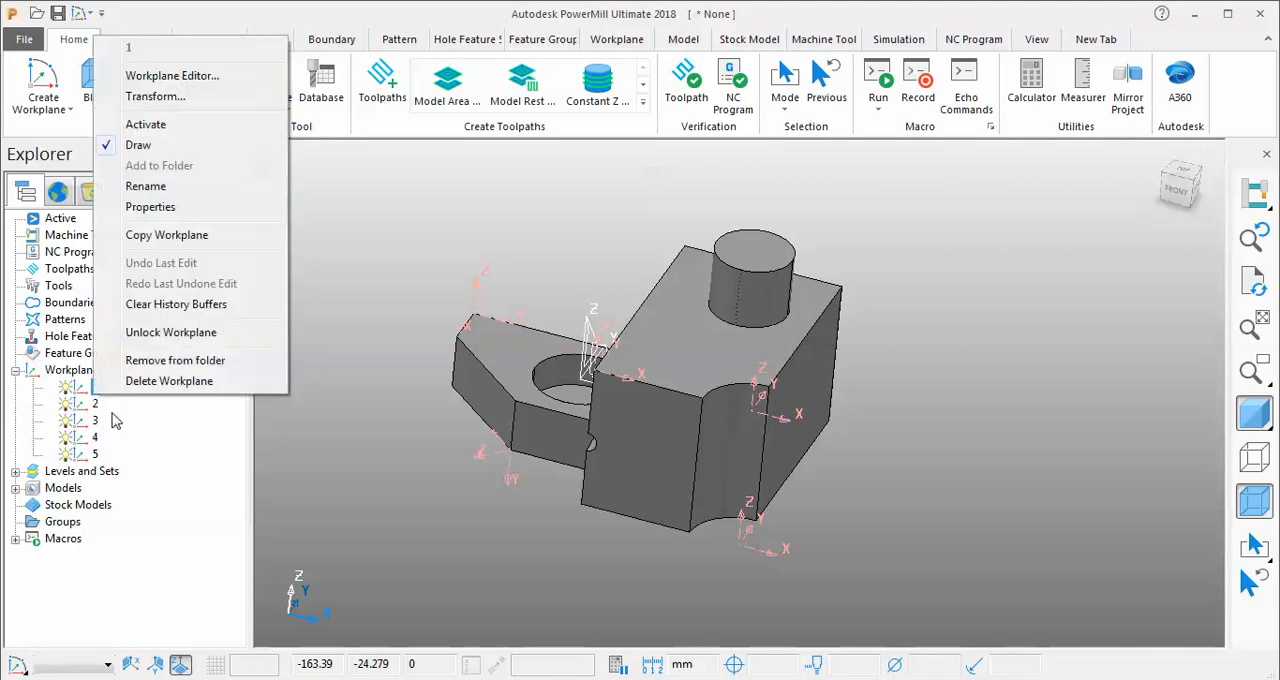
click(160, 386)
right_click(92, 387)
right_click(83, 397)
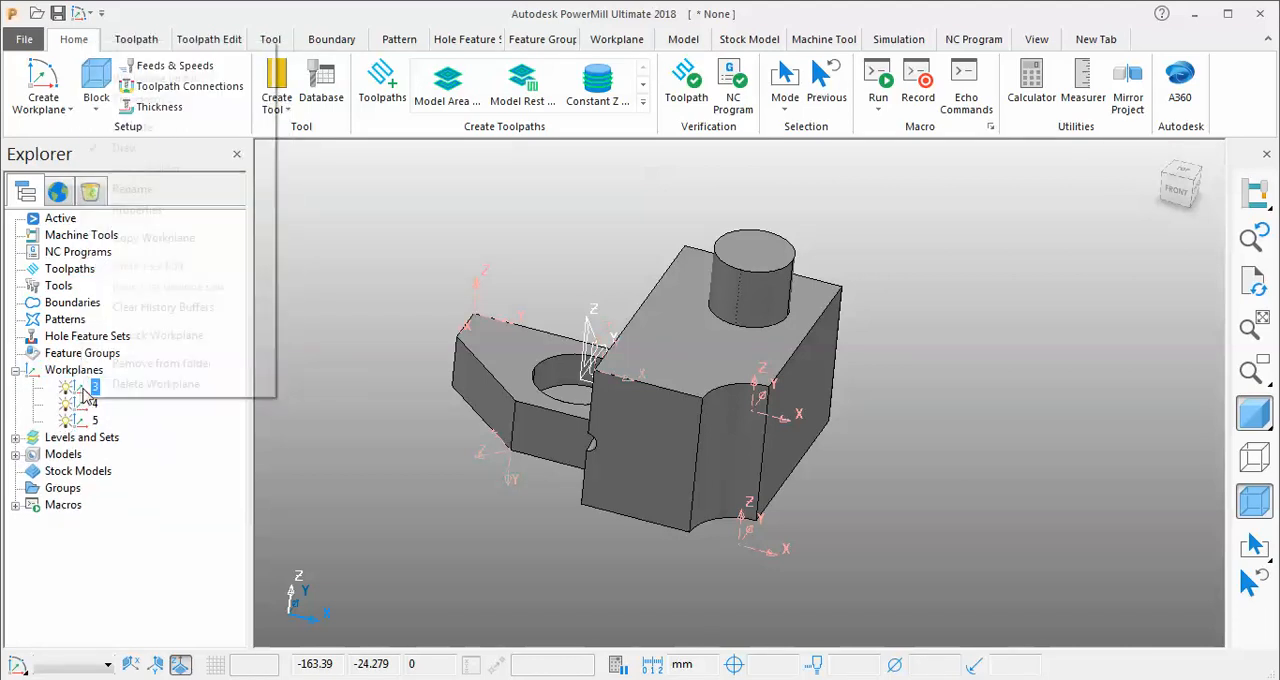
click(163, 385)
right_click(90, 398)
click(163, 385)
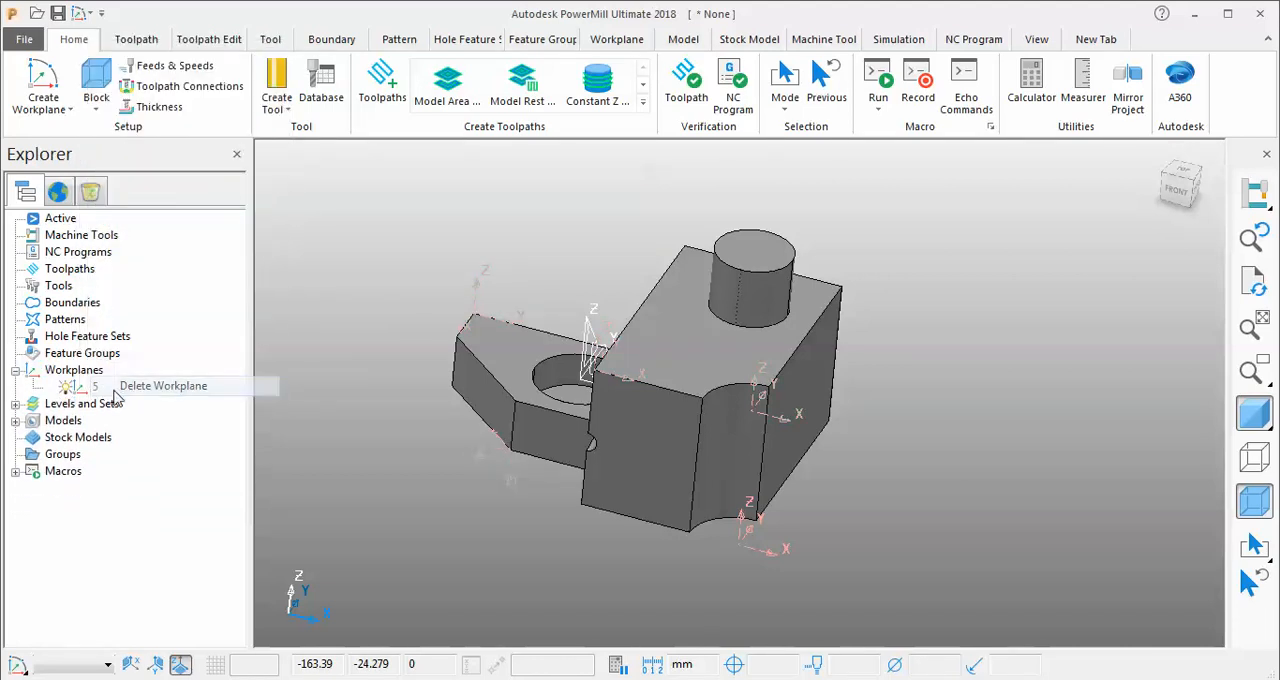
right_click(92, 388)
click(163, 385)
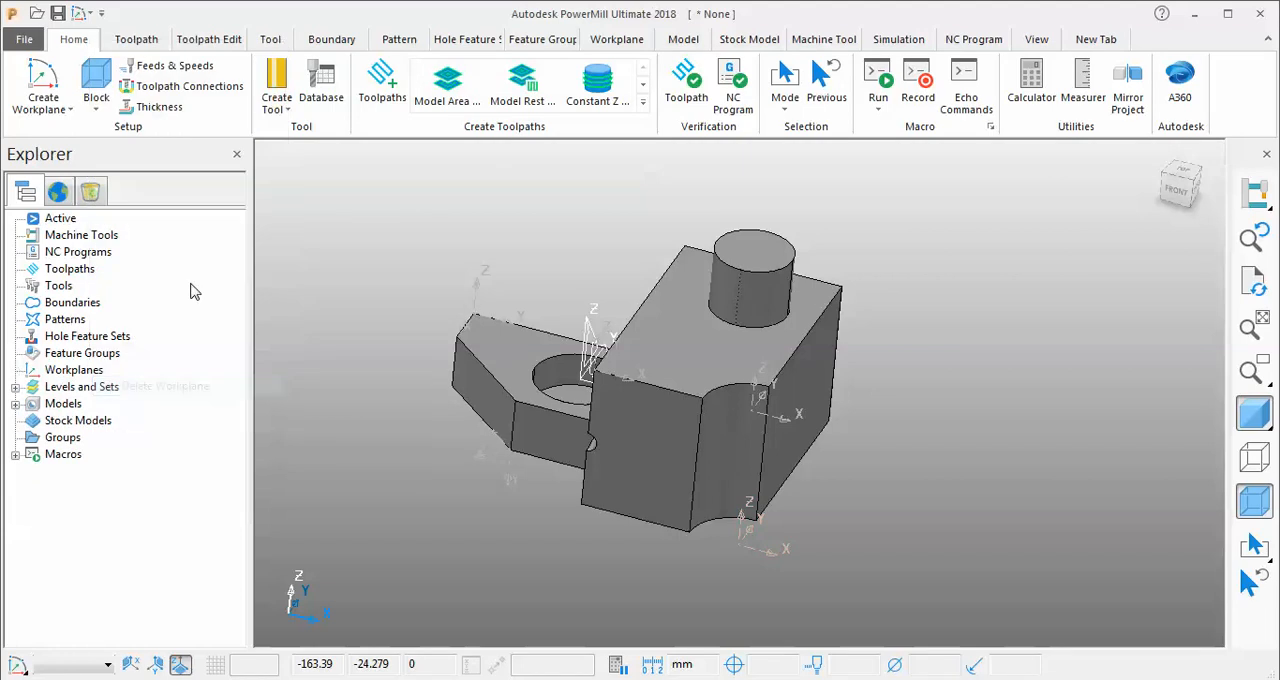
Create a workplane from three arc points on the cylindrical boss's top edge, accepting the calculated centre as origin.
click(40, 97)
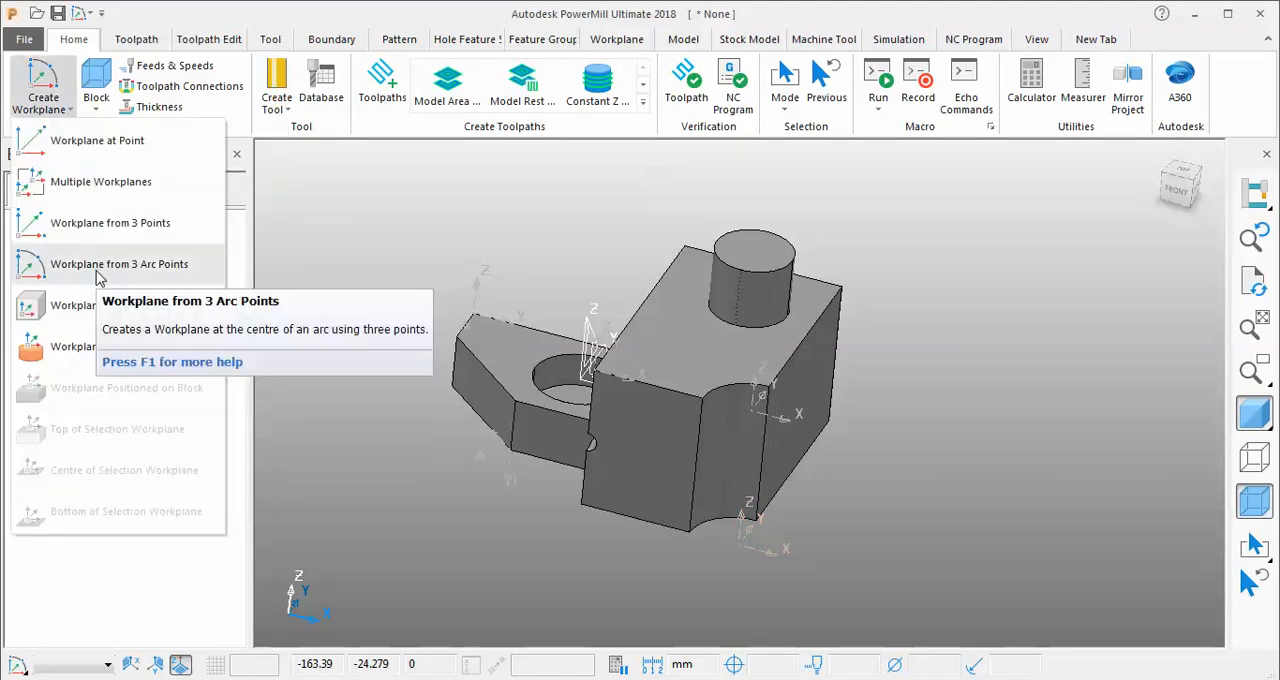
click(101, 270)
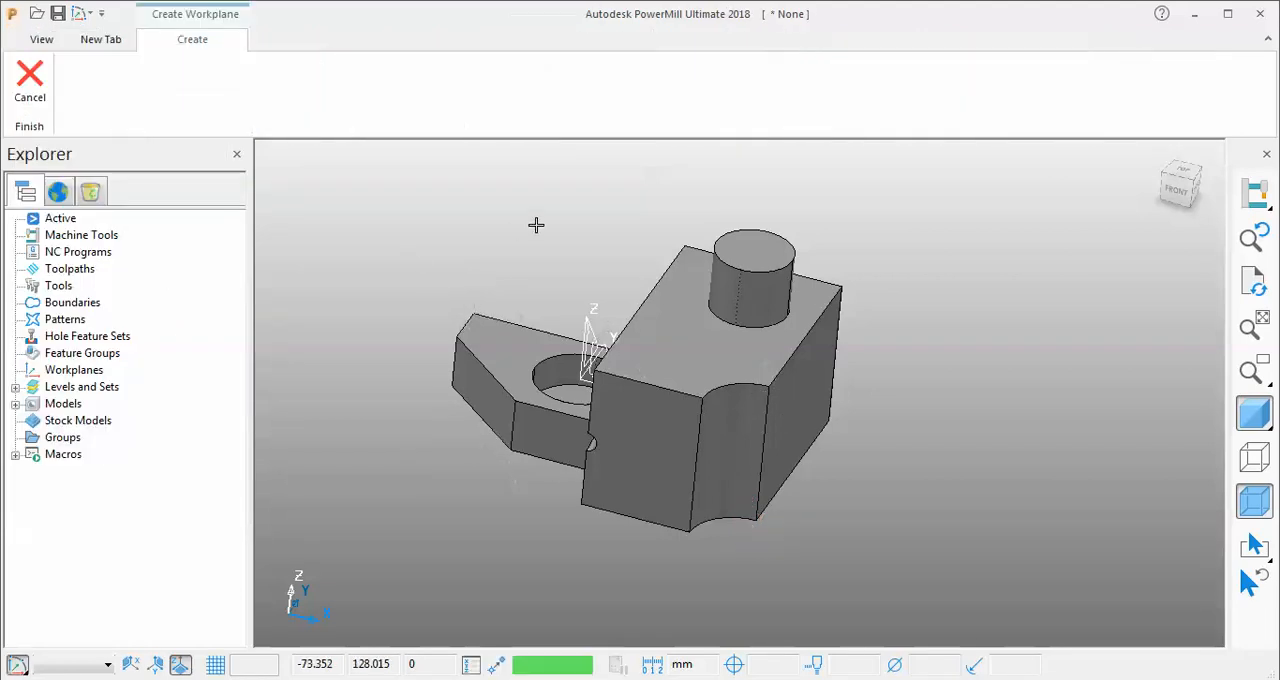
click(744, 273)
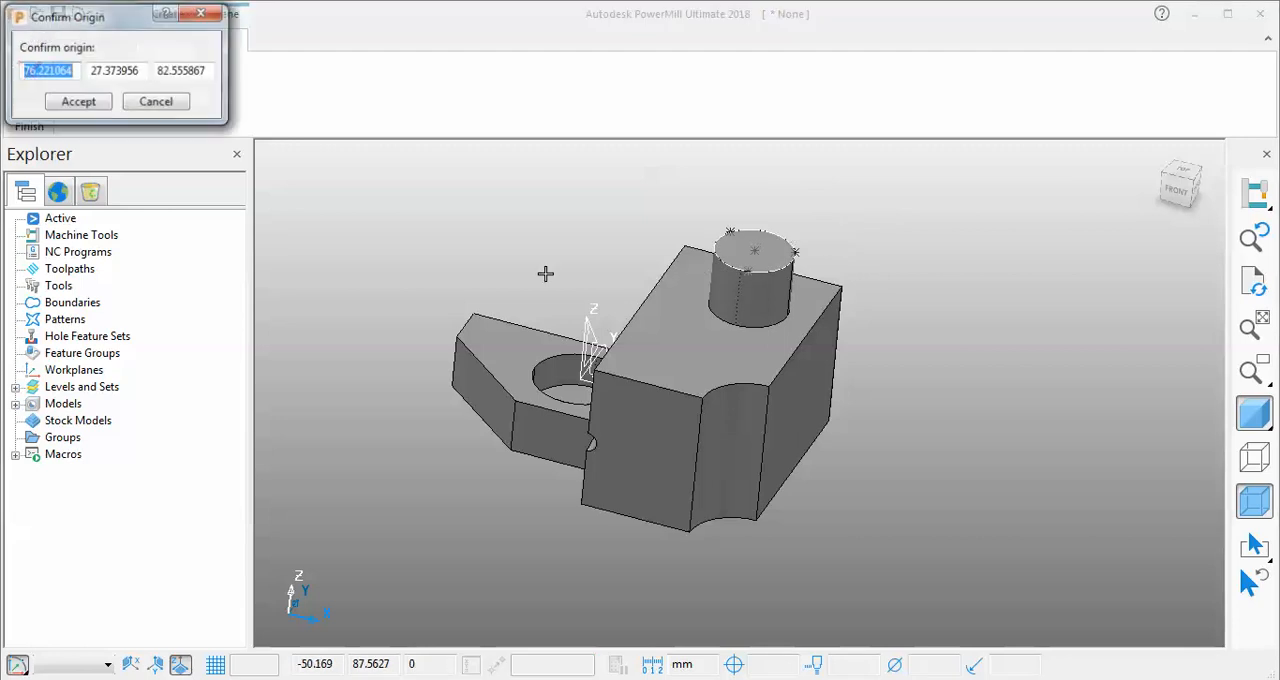
click(88, 102)
middle_drag(771, 197, 597, 377)
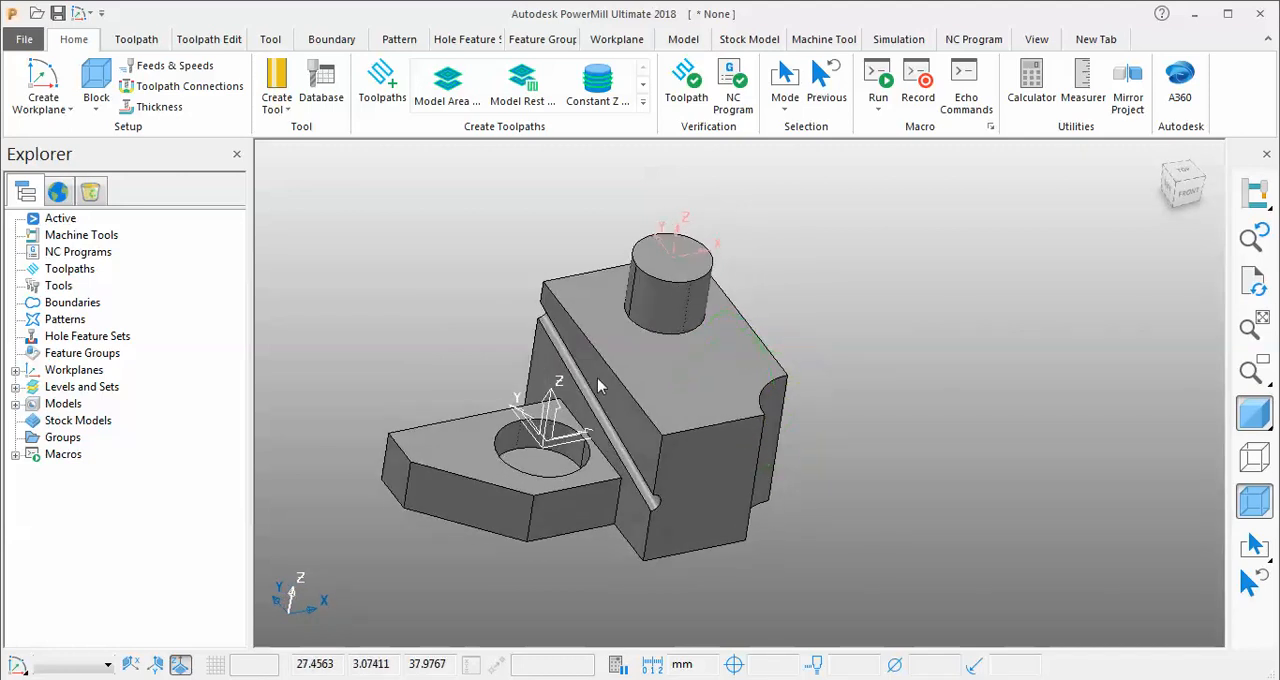
scroll(703, 414, up, 4)
scroll(680, 410, down, 3)
scroll(566, 409, up, 2)
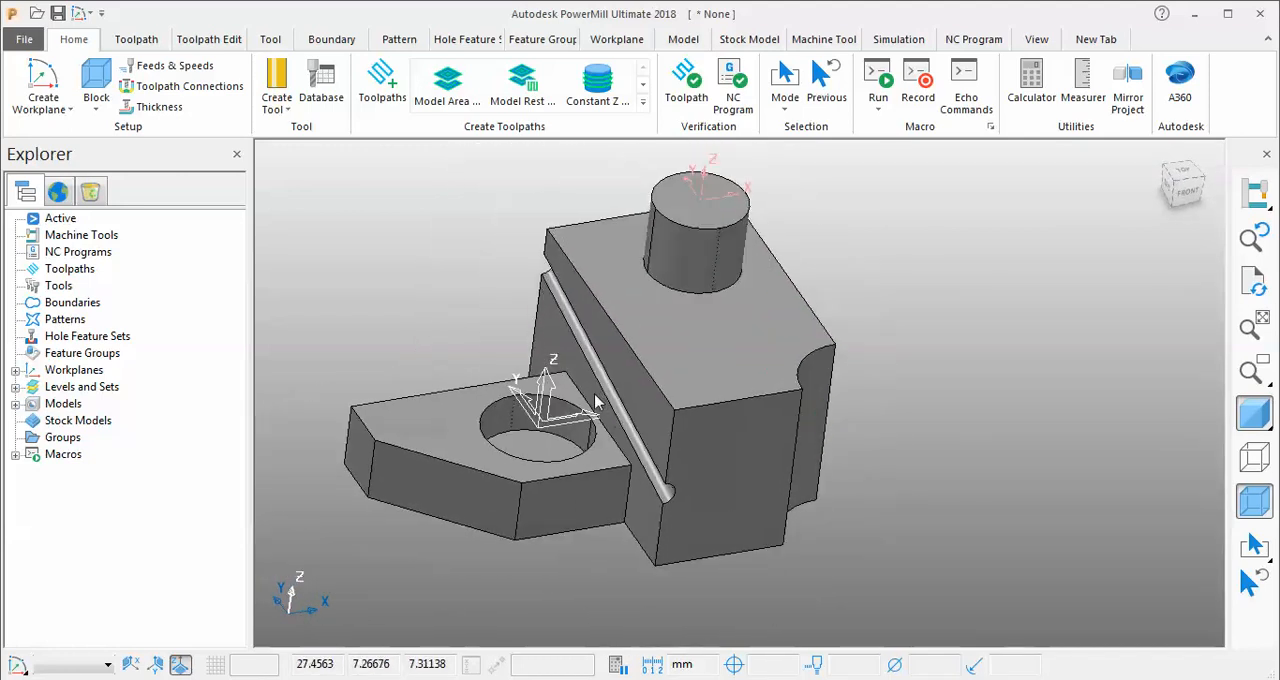
Delete workplane 1 from the boss's top.
click(15, 370)
right_click(62, 387)
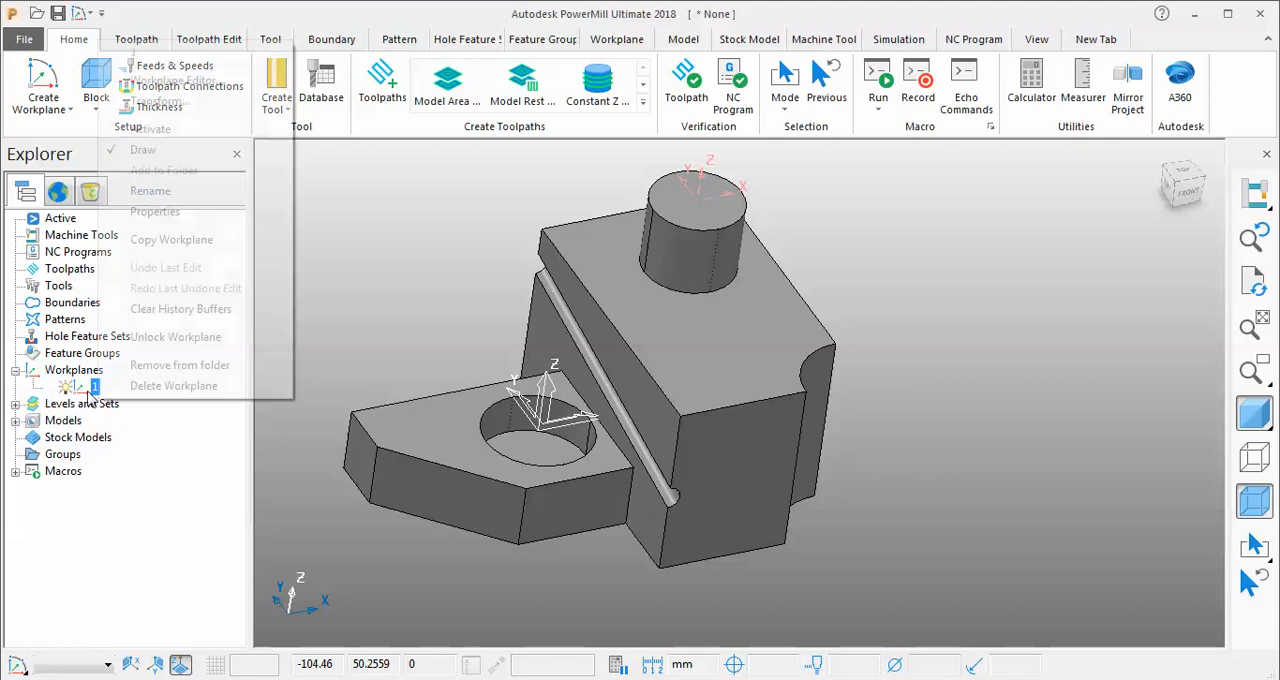
click(165, 386)
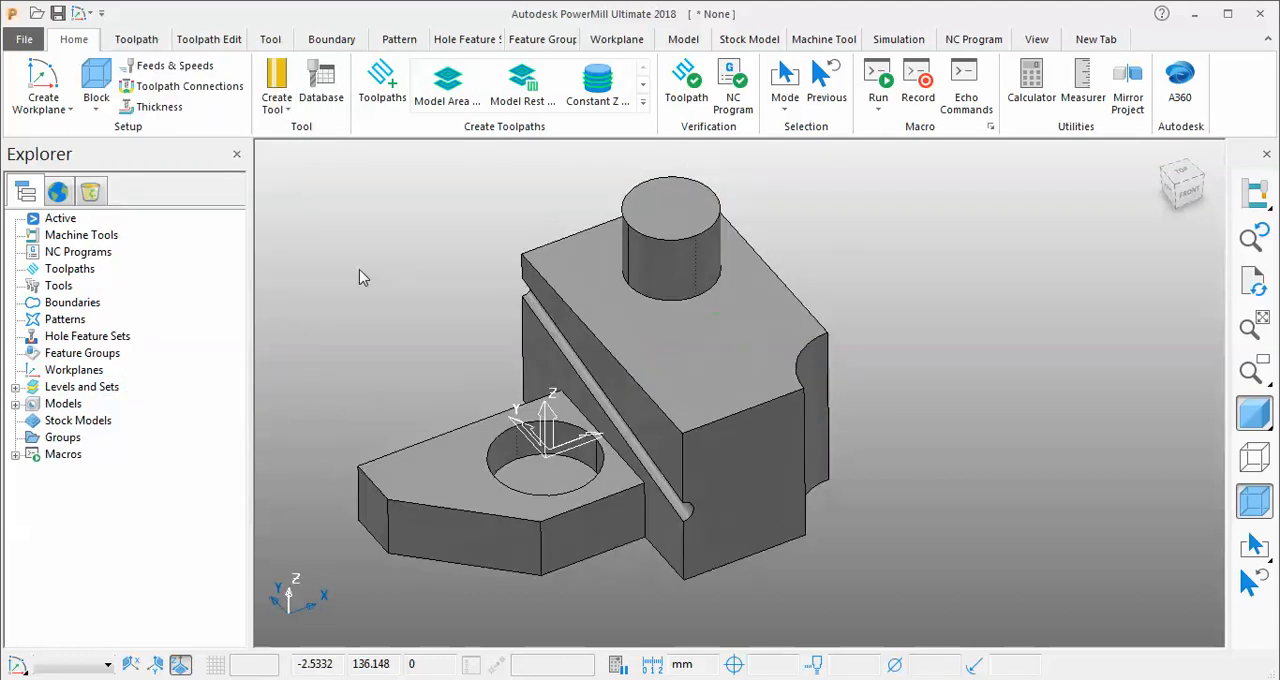
Create a workplane aligned to geometry on the lower plate's short chamfered side face.
click(43, 104)
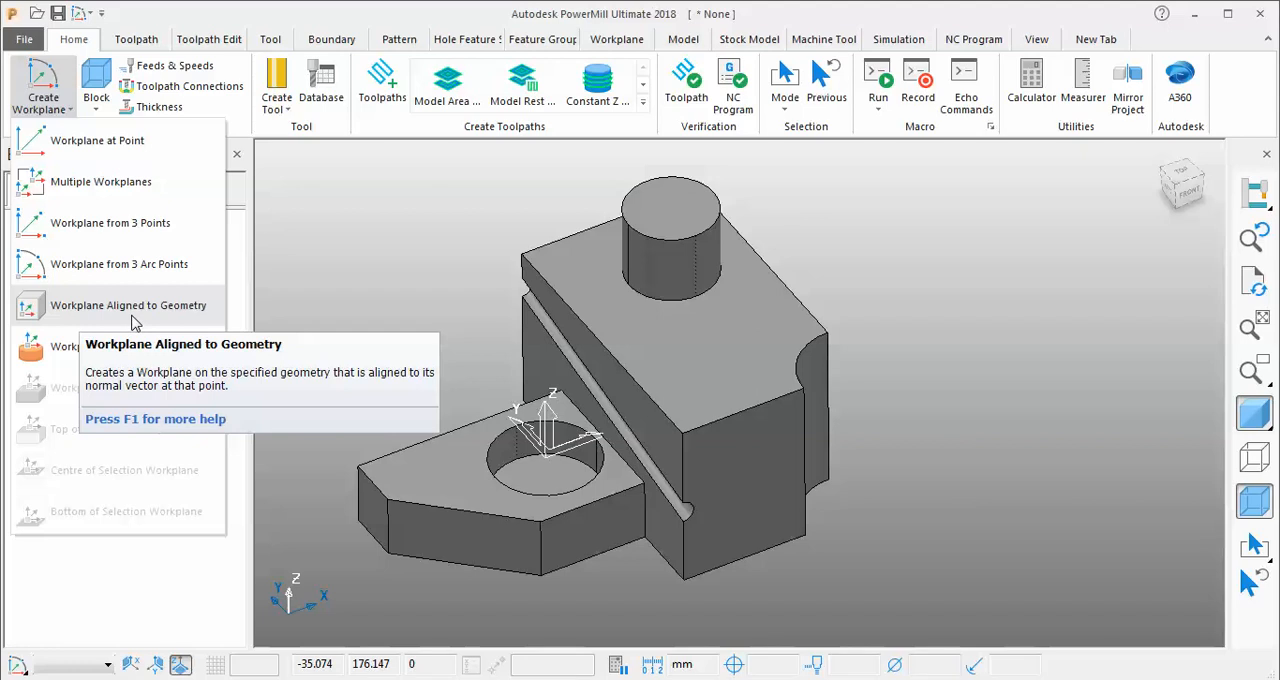
click(193, 317)
scroll(405, 329, down, 2)
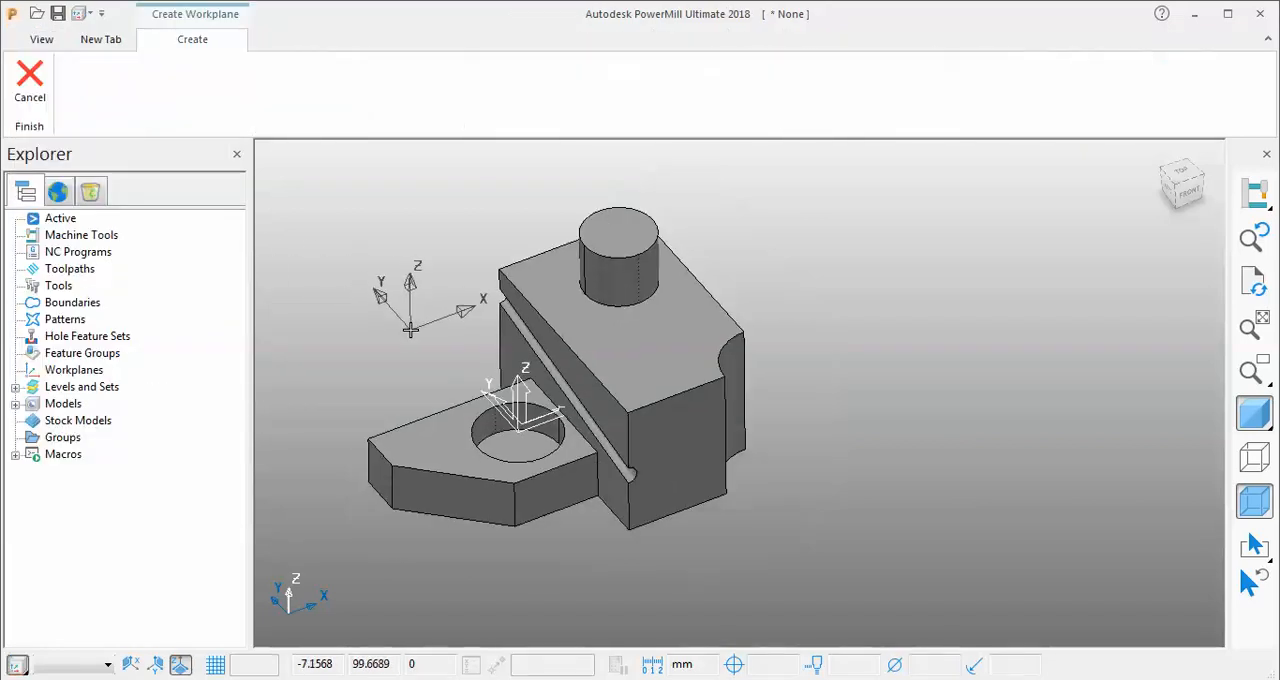
mouse_move(413, 338)
middle_down()
mouse_move(432, 320)
mouse_move(434, 349)
middle_up()
scroll(432, 540, up, 5)
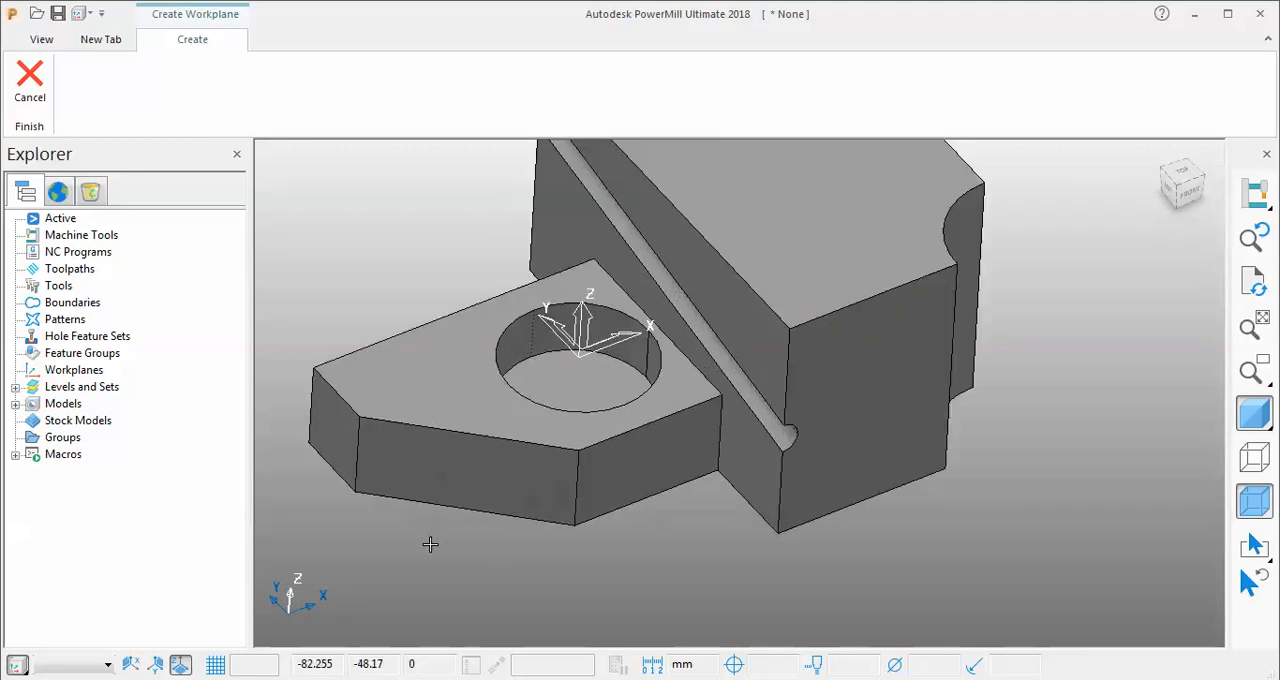
middle_drag(511, 520, 543, 531)
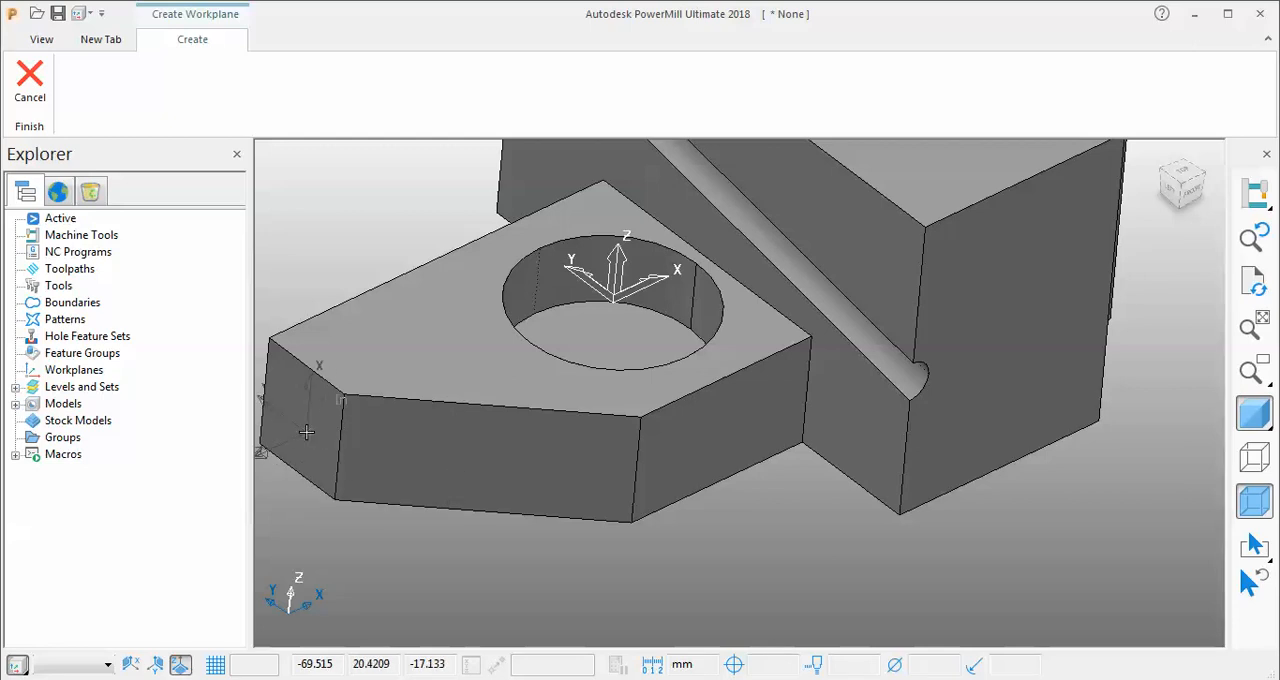
scroll(494, 451, up, 3)
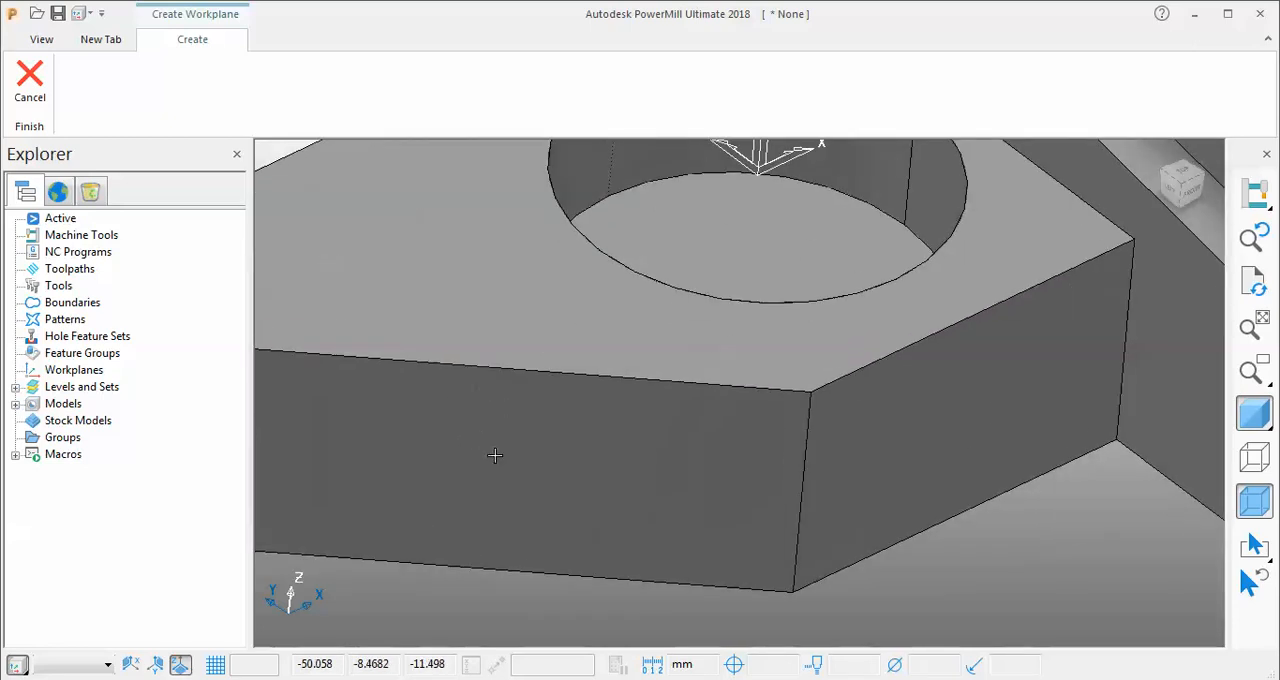
scroll(560, 490, down, 4)
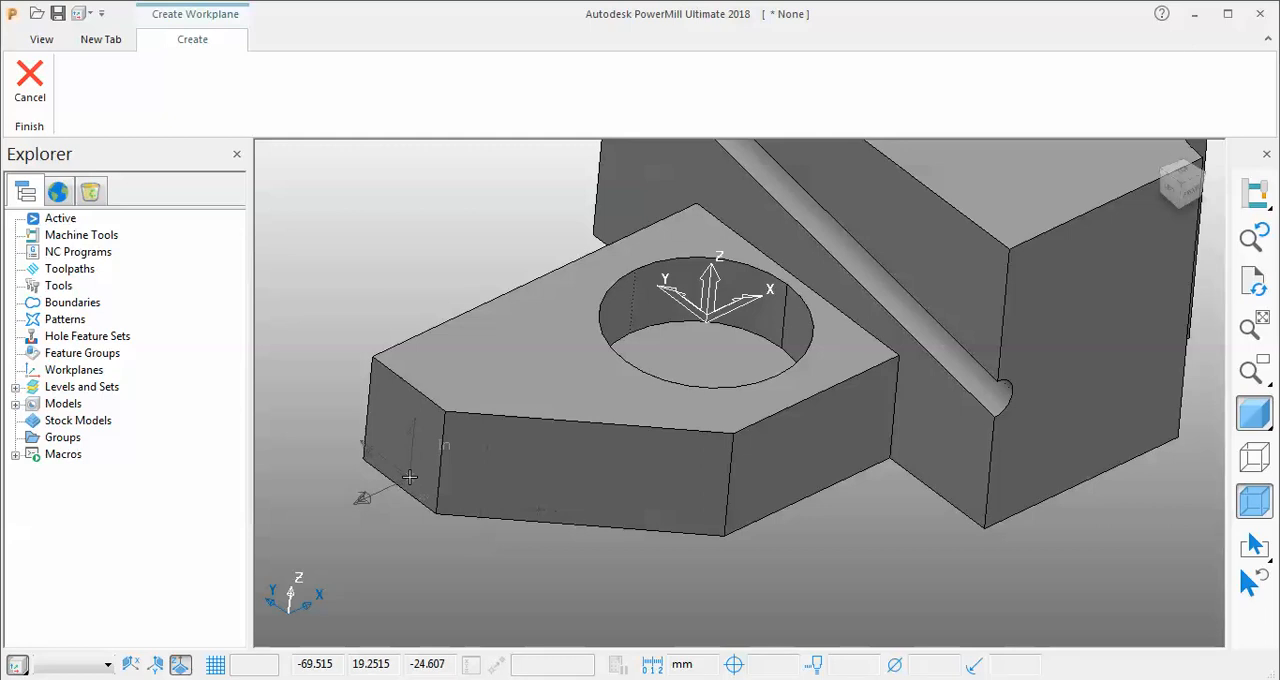
click(365, 493)
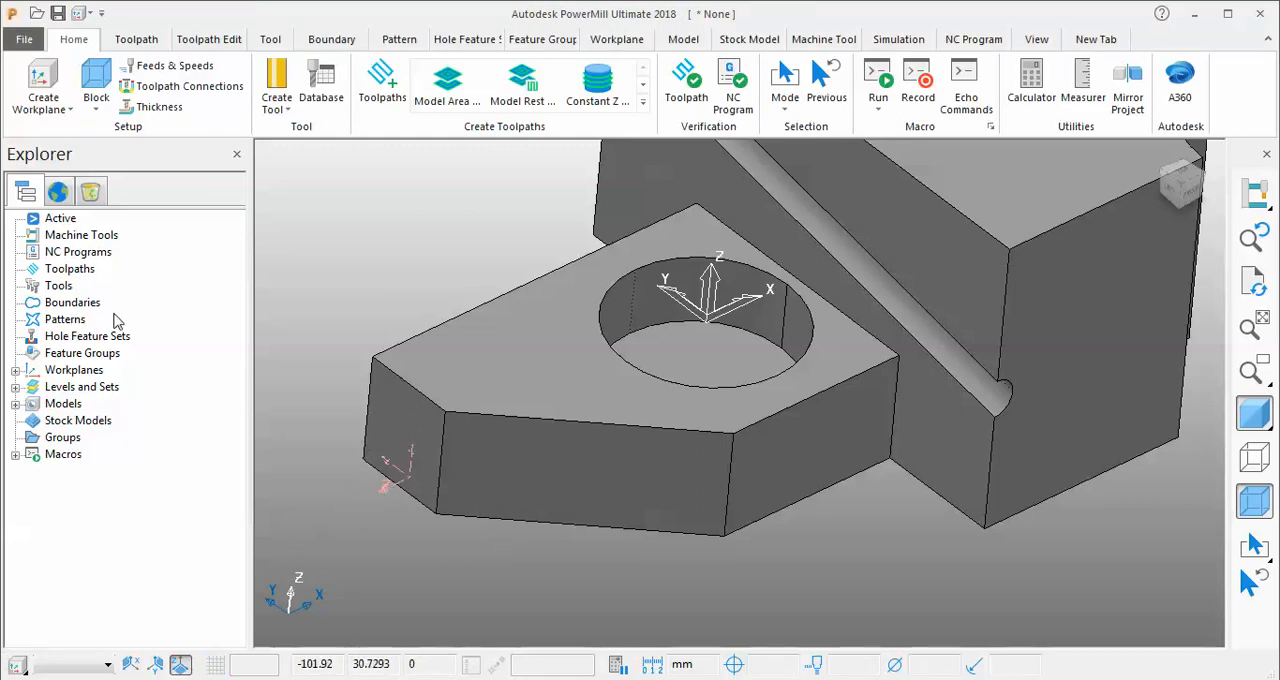
Create two more geometry-aligned workplanes on the lower plate, one on its long angled side face and one on its top face.
click(42, 102)
click(84, 308)
click(551, 482)
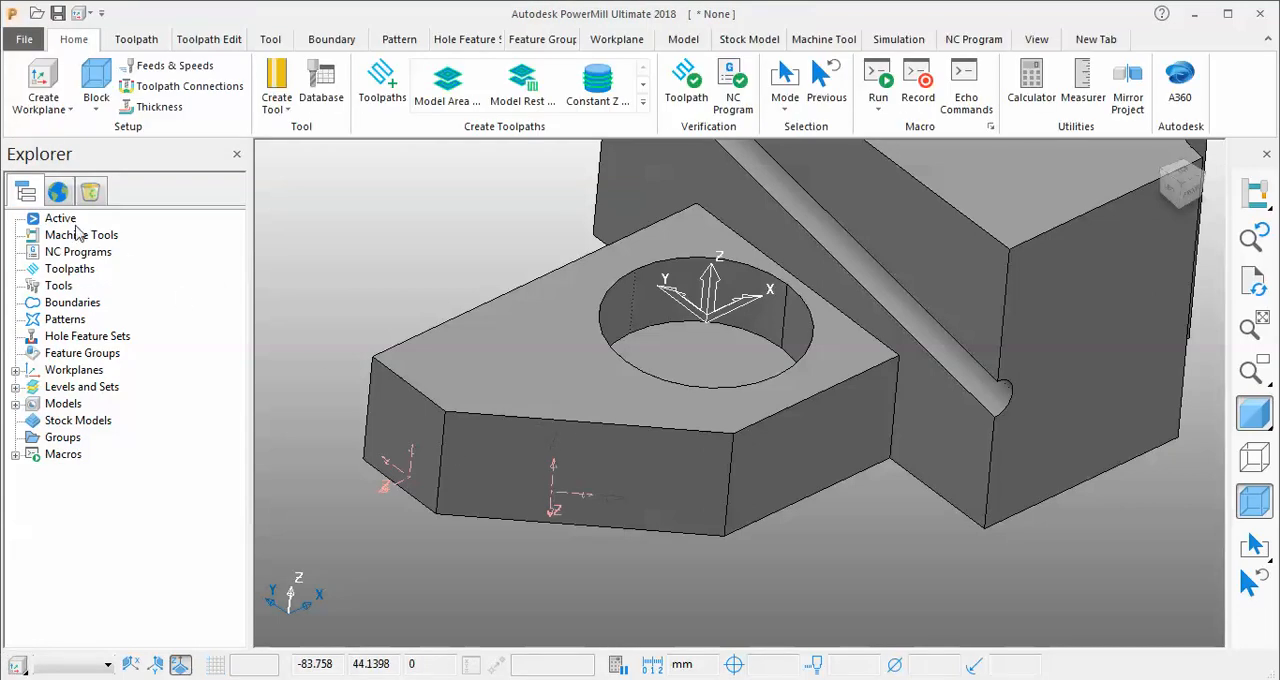
click(52, 112)
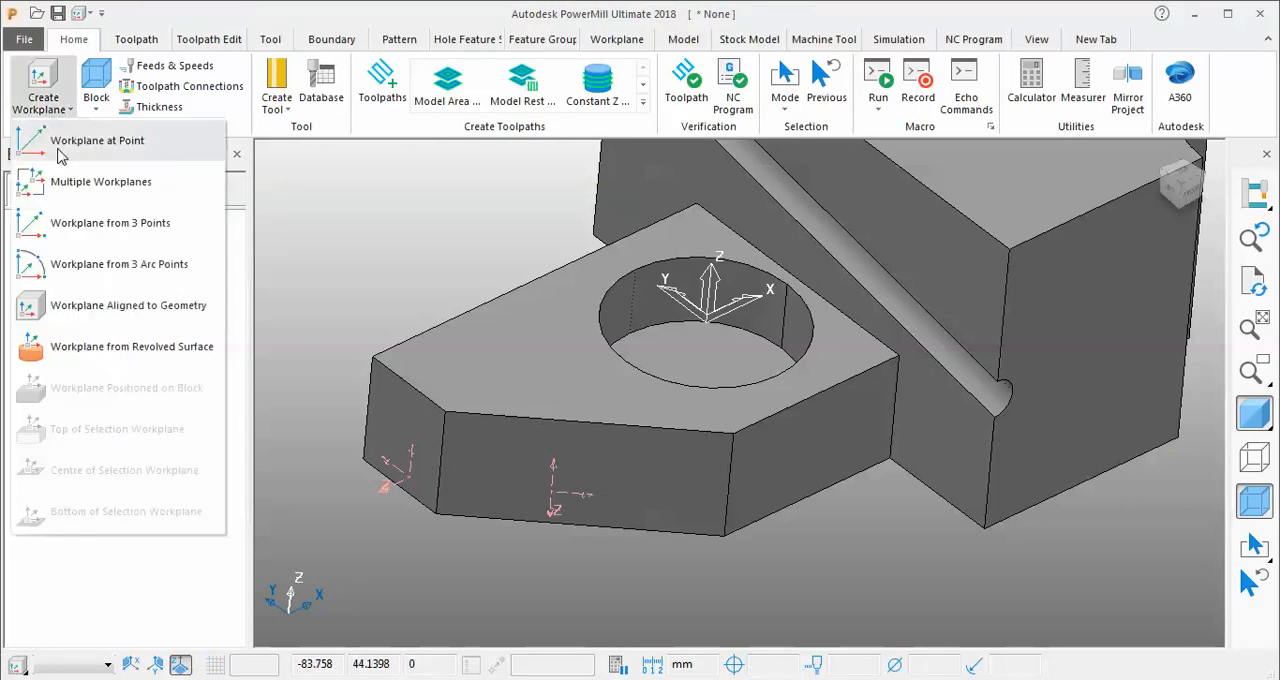
click(140, 305)
click(508, 350)
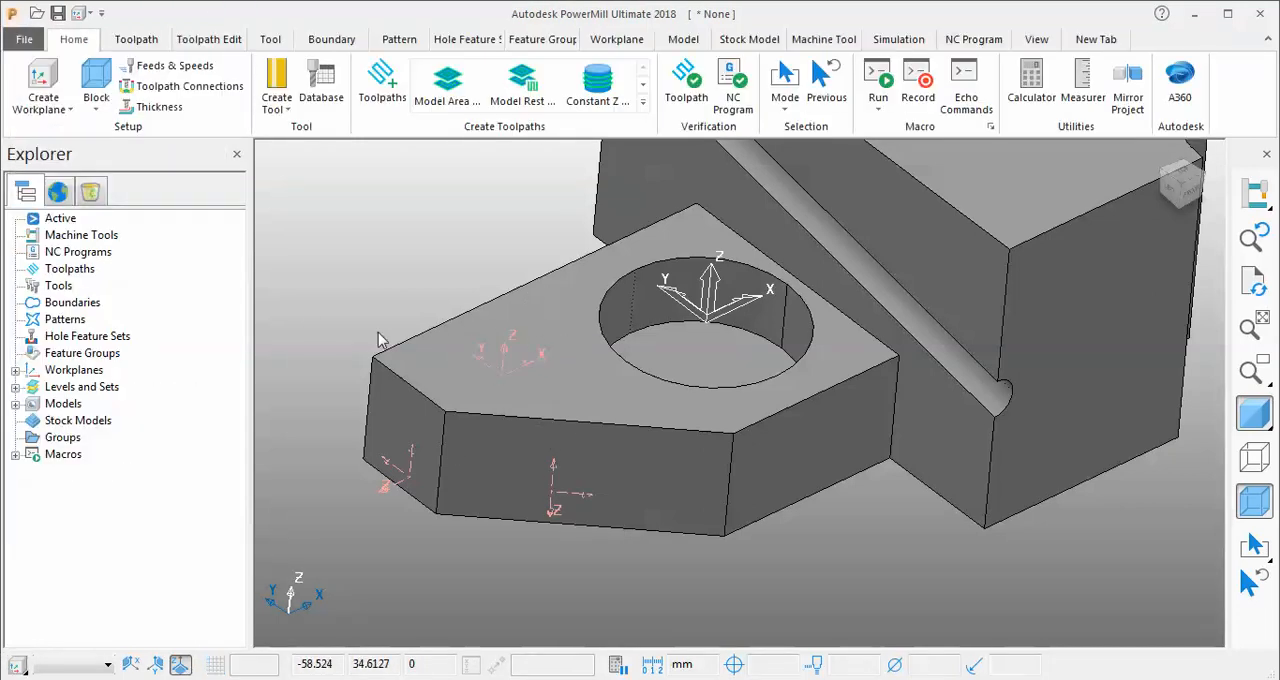
Create a workplane aligned to geometry on the block's top face, close to the notch.
click(45, 100)
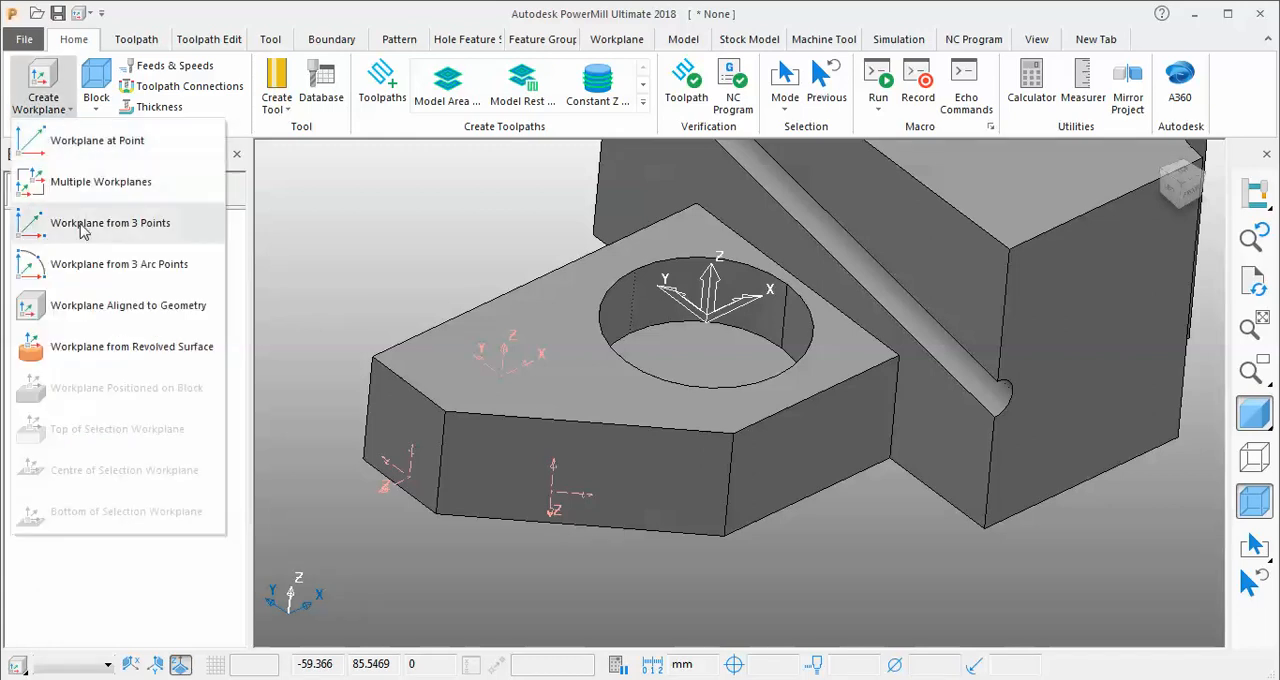
click(113, 318)
scroll(484, 492, down, 3)
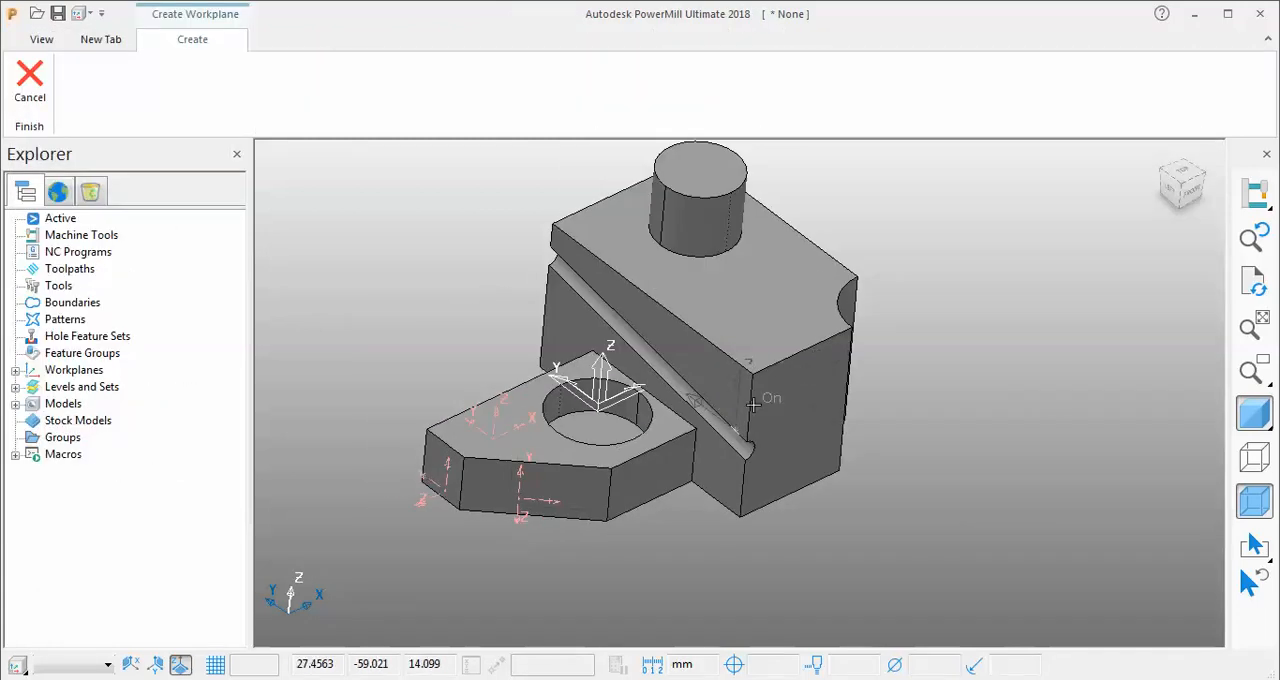
click(765, 331)
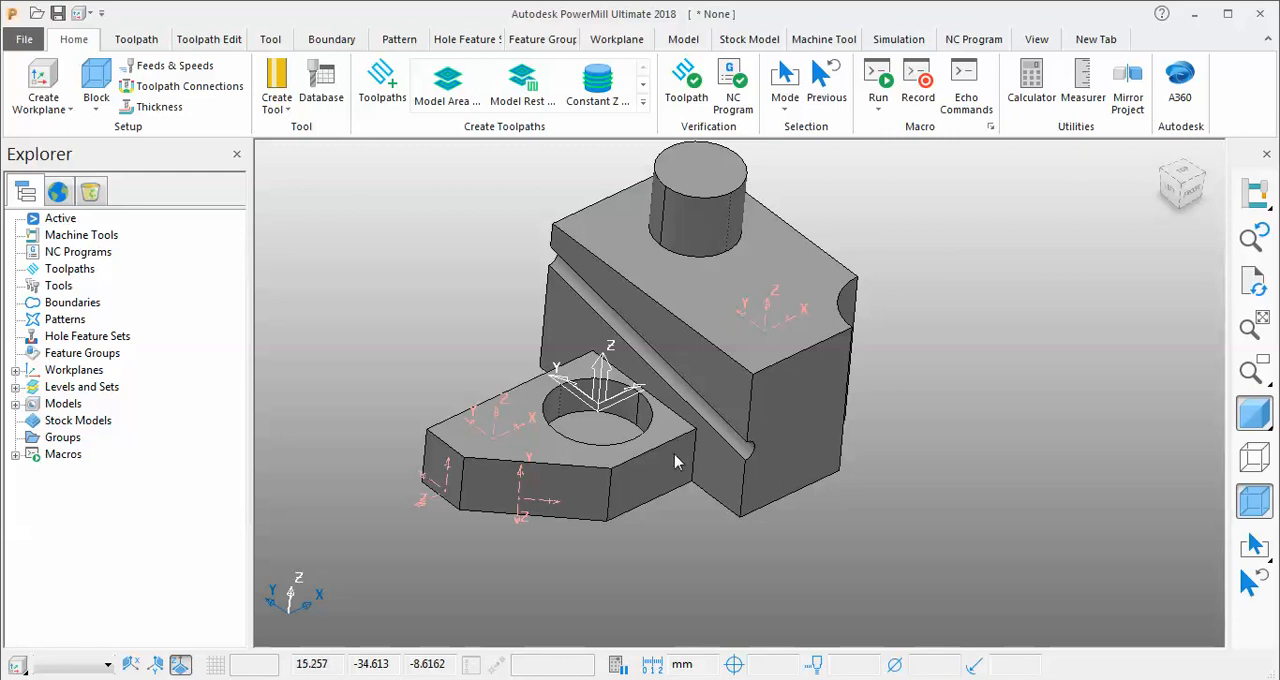
Edit workplane 4, moving its origin onto the block's nearest top corner, and accept the change.
click(15, 371)
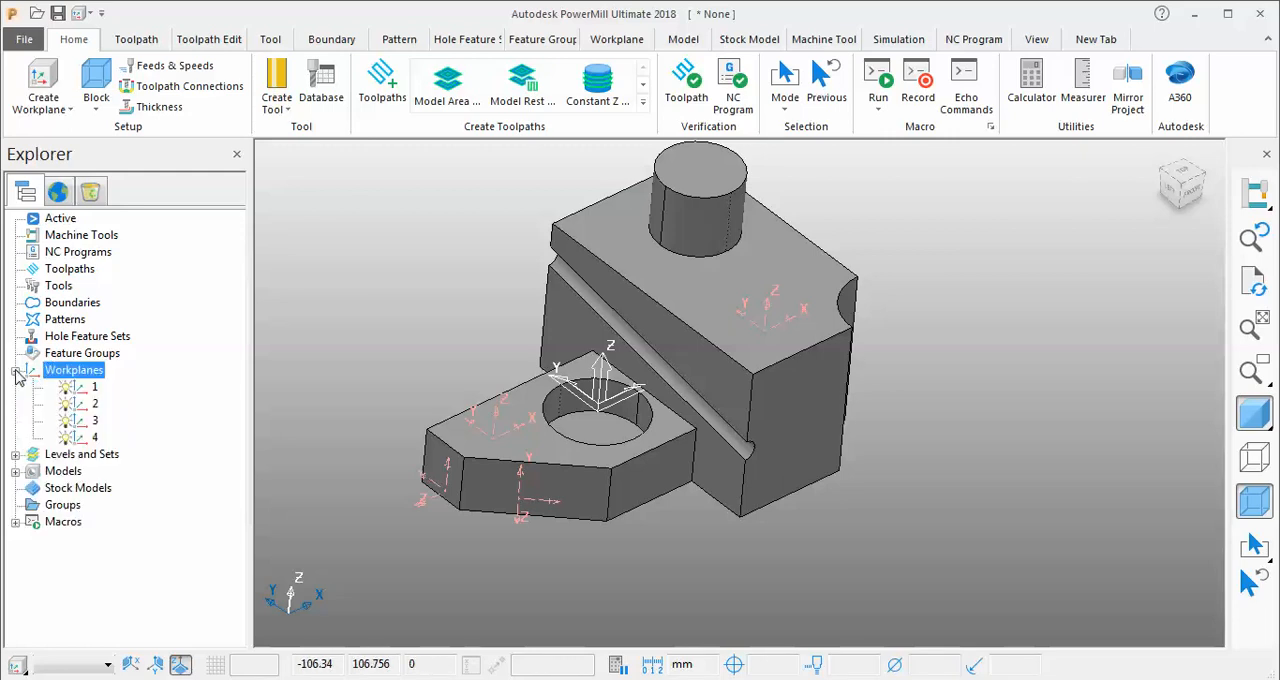
right_click(90, 437)
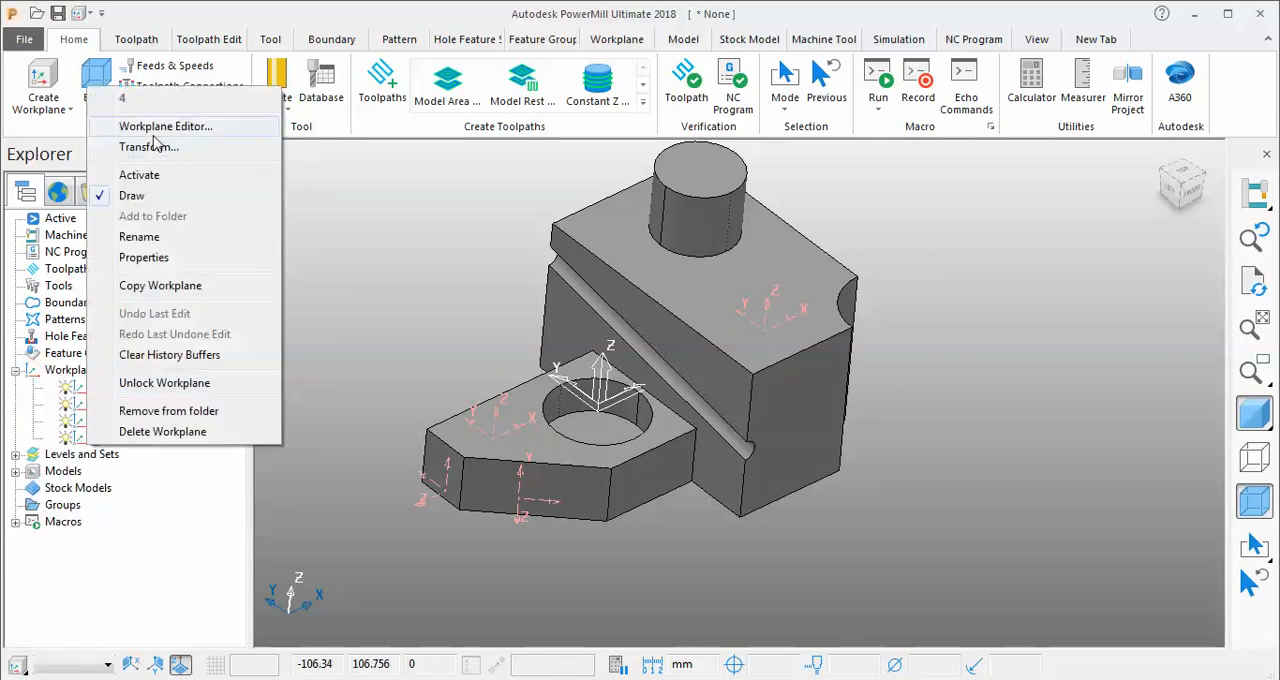
click(157, 128)
drag(766, 330, 752, 373)
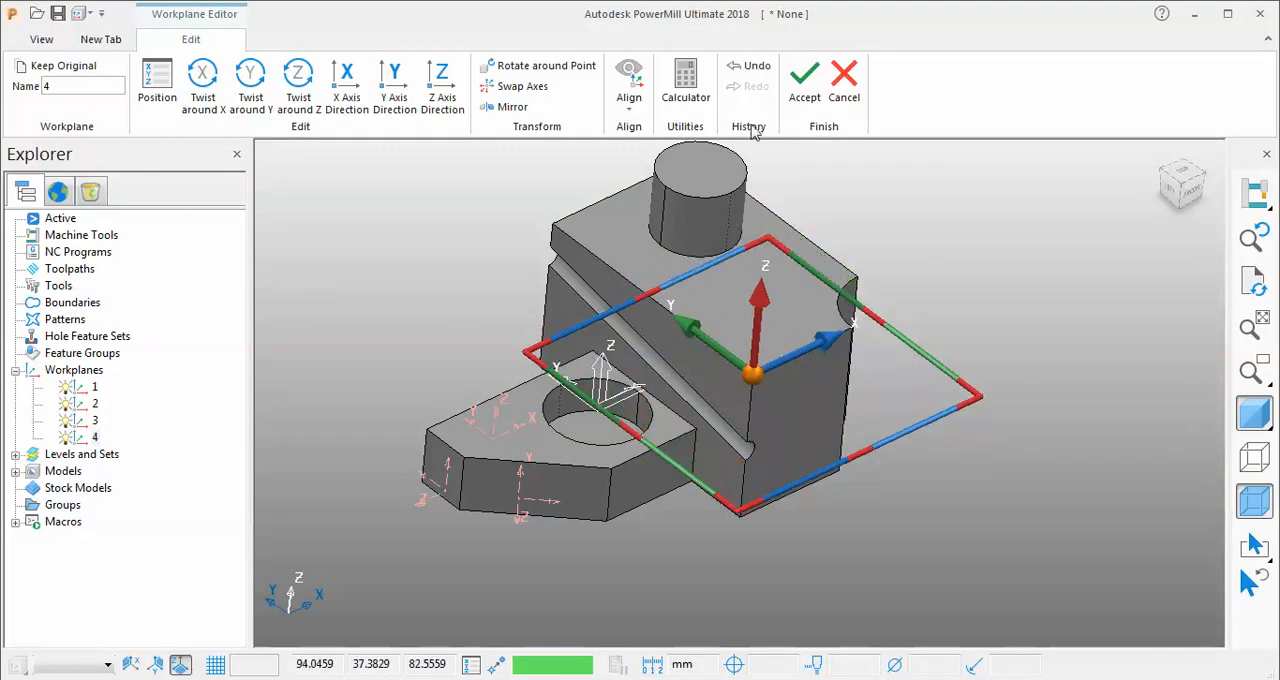
click(804, 82)
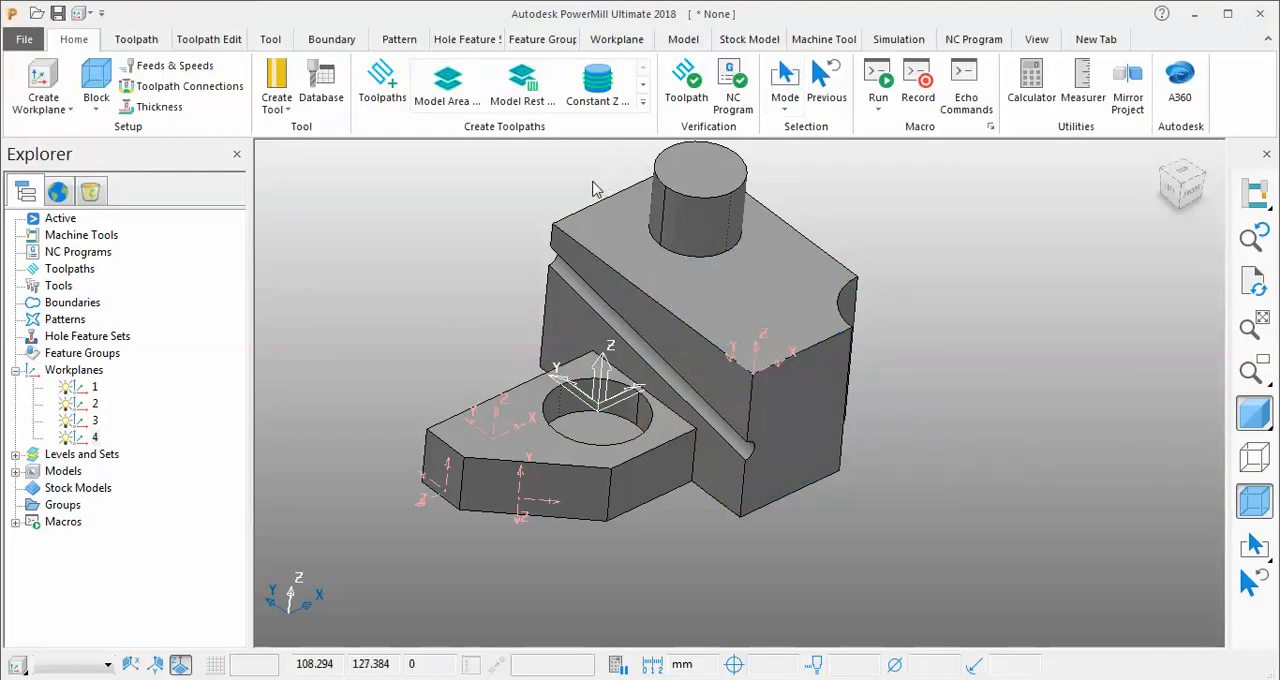
scroll(855, 402, down, 3)
scroll(828, 294, up, 2)
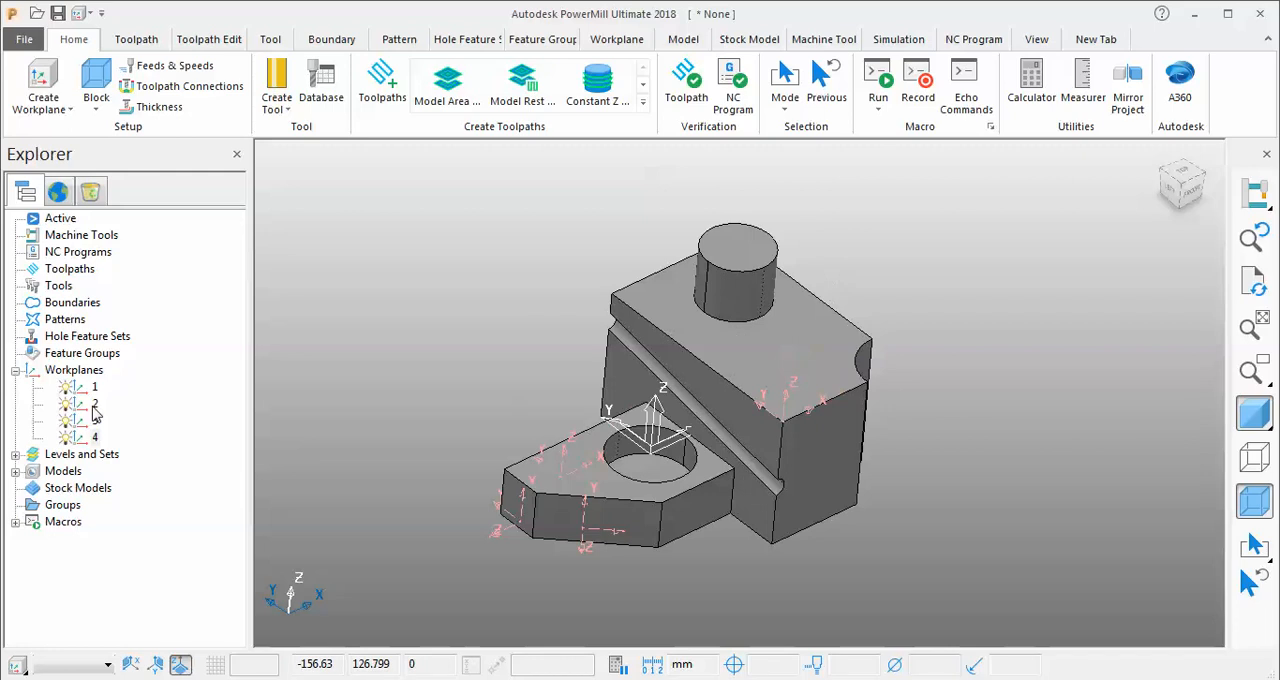
Delete workplanes 4, 3, 2 and 1 one after another.
right_click(88, 440)
click(155, 432)
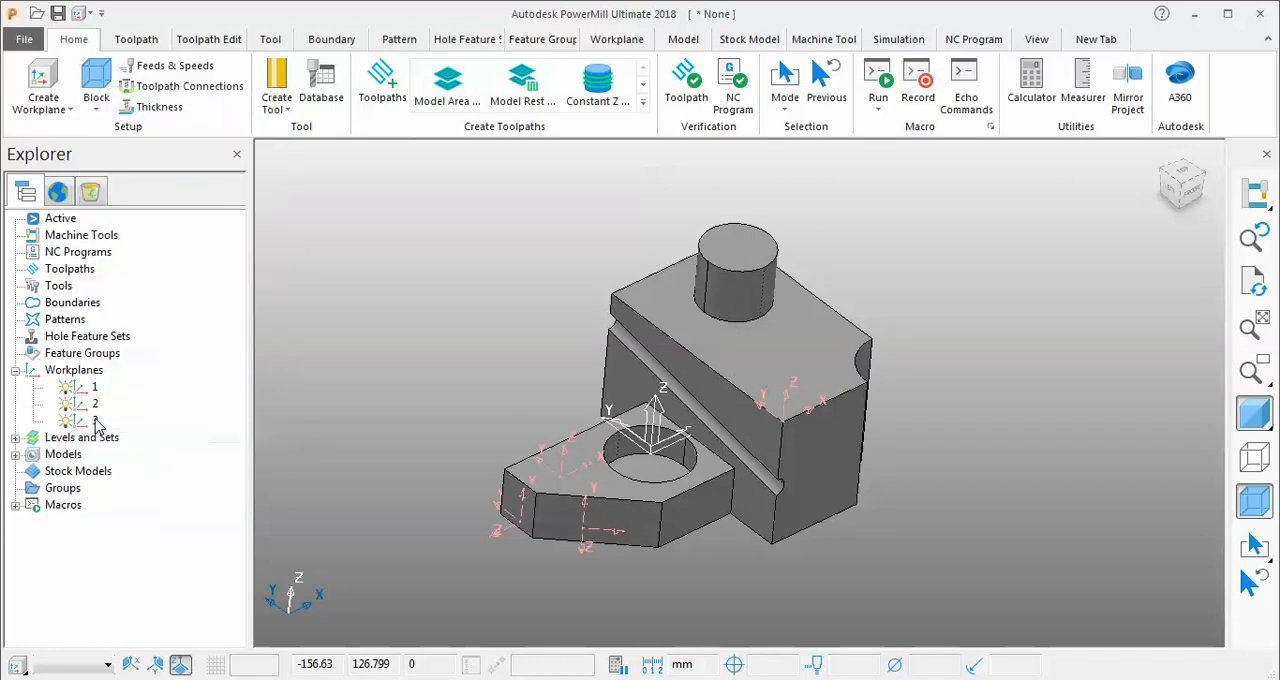
right_click(96, 420)
click(155, 414)
right_click(96, 404)
click(169, 396)
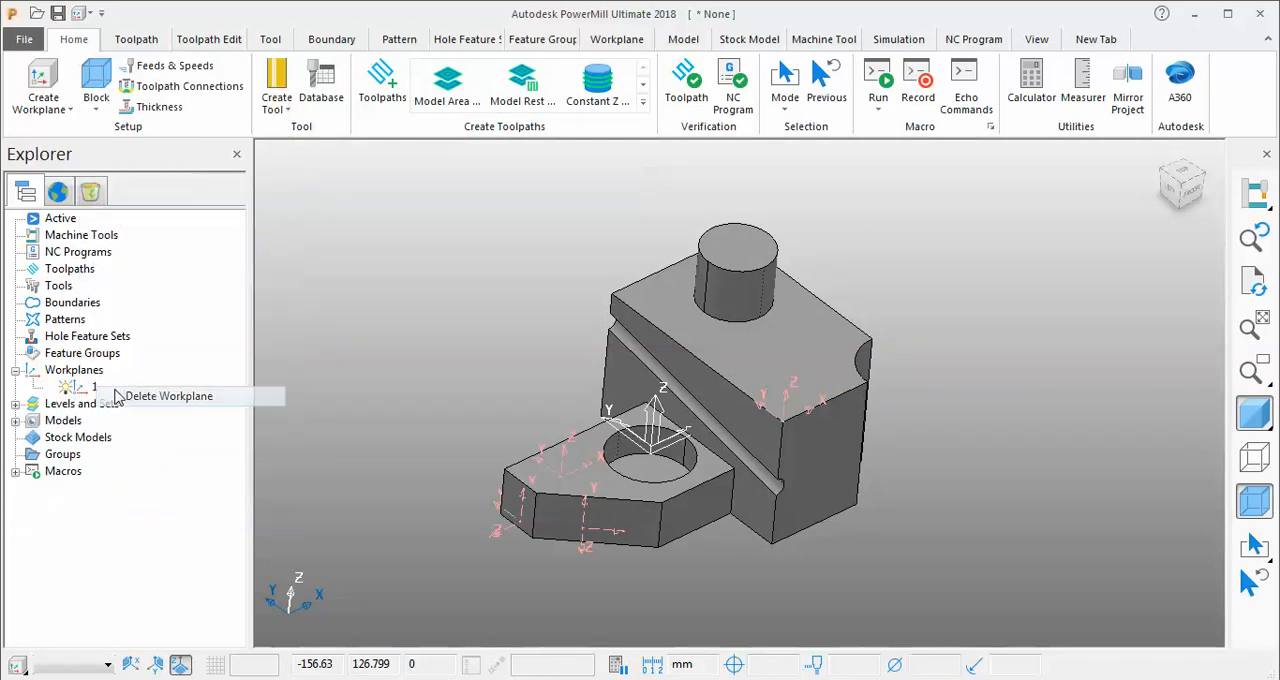
right_click(90, 387)
click(165, 375)
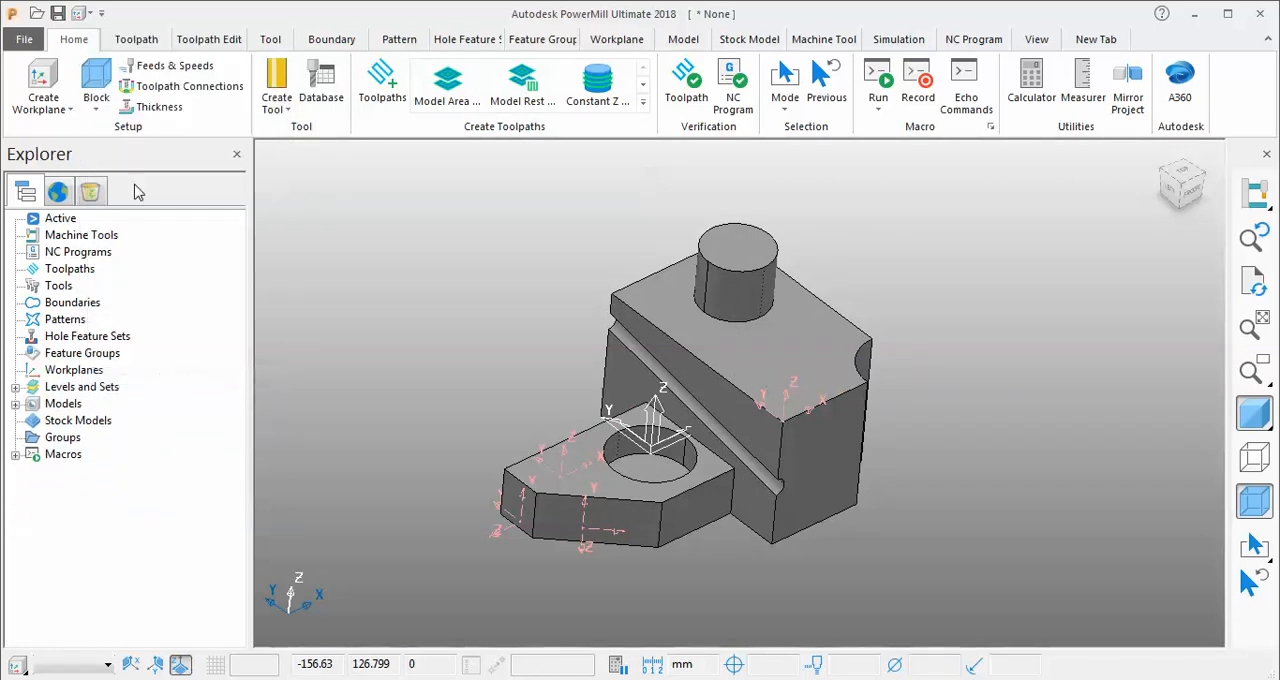
Create a workplane from the boss's revolved cylindrical surface, at its top centre with Z pointing upward.
click(70, 110)
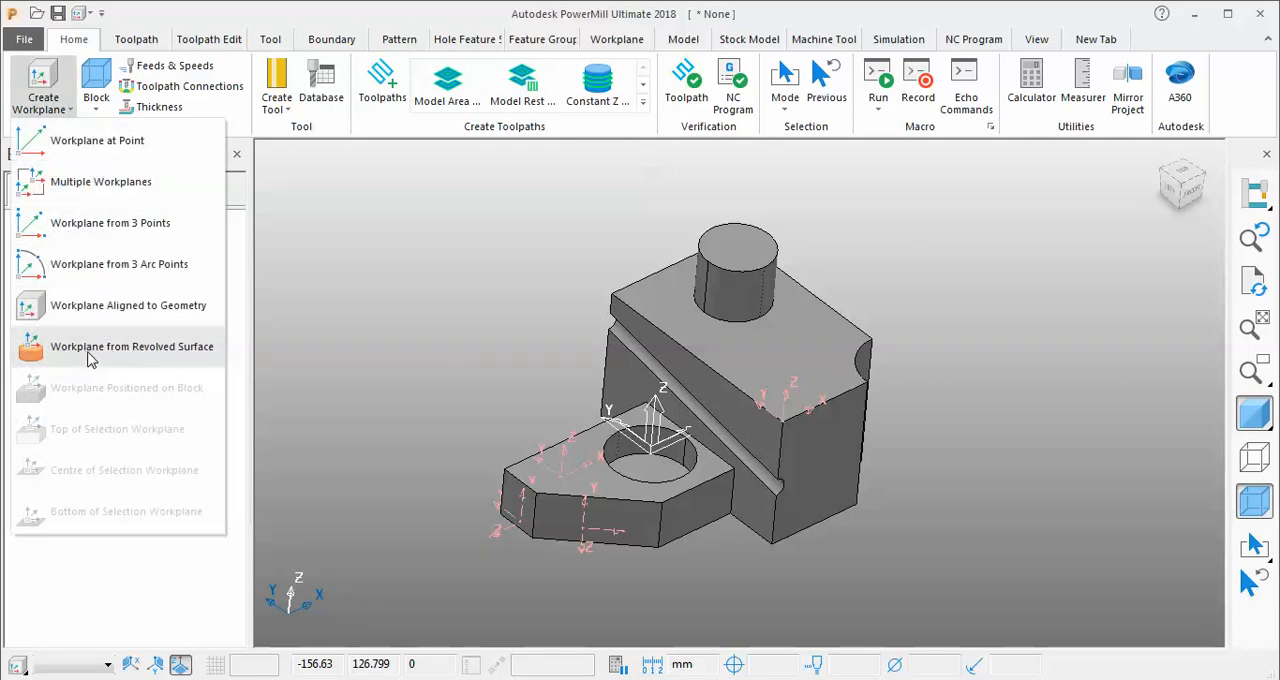
click(160, 347)
scroll(671, 247, up, 5)
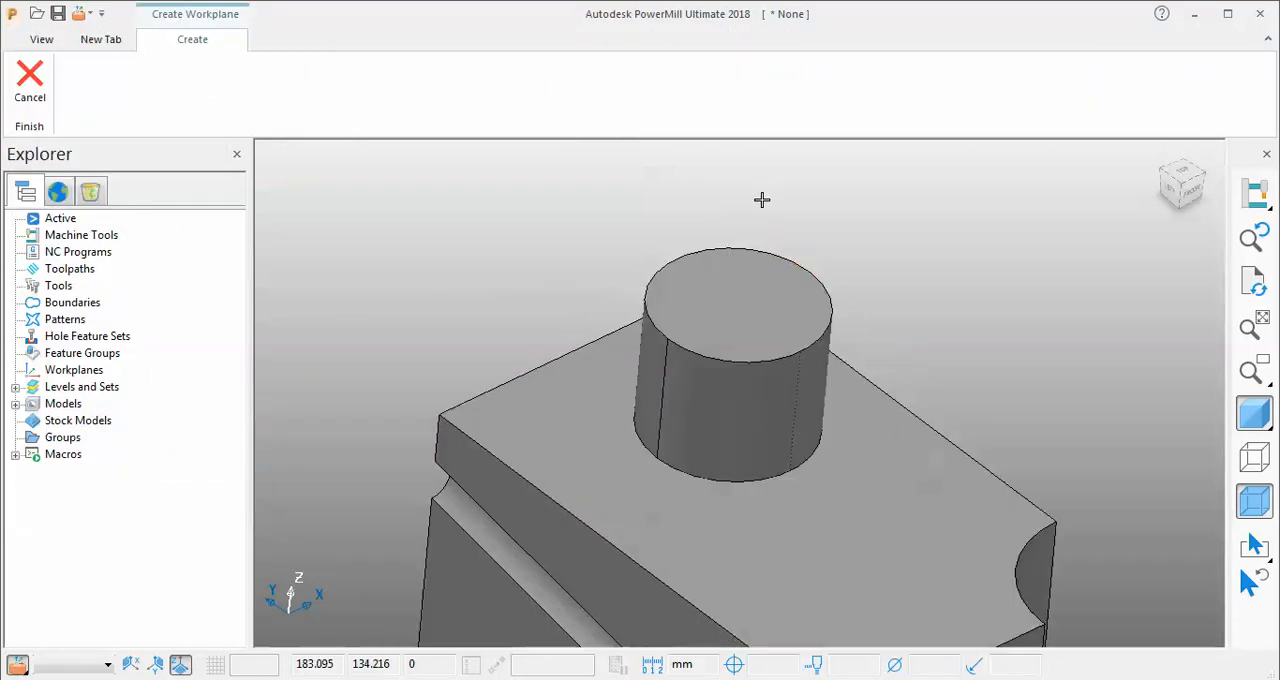
click(824, 390)
click(779, 397)
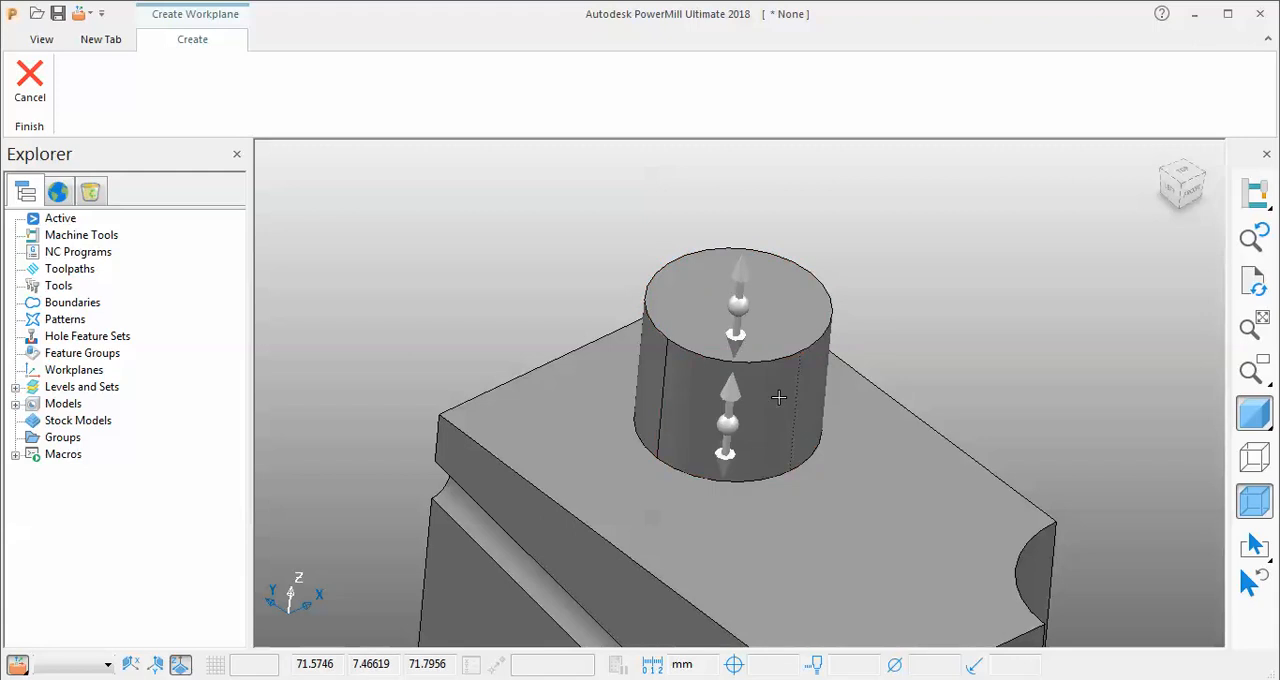
click(756, 249)
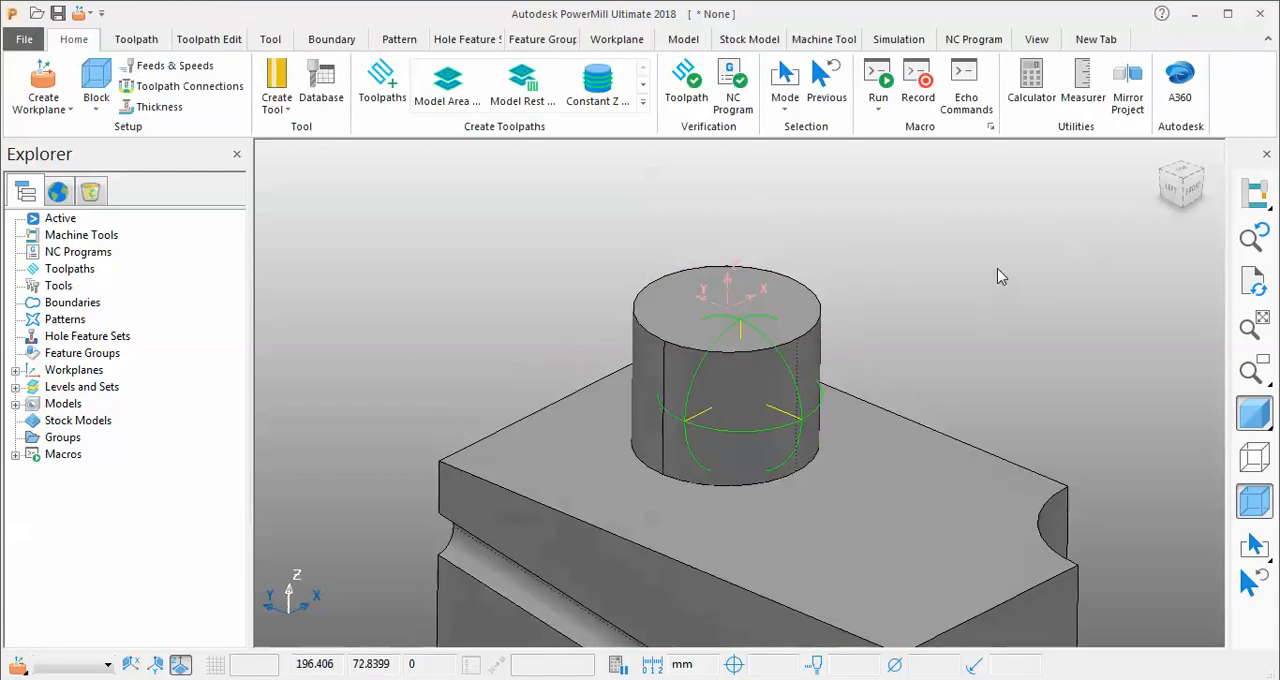
Create a workplane from the revolved surface of the block's side groove, at its near end with Z pointing outward along the groove.
scroll(854, 400, down, 3)
scroll(877, 565, up, 8)
scroll(877, 565, down, 5)
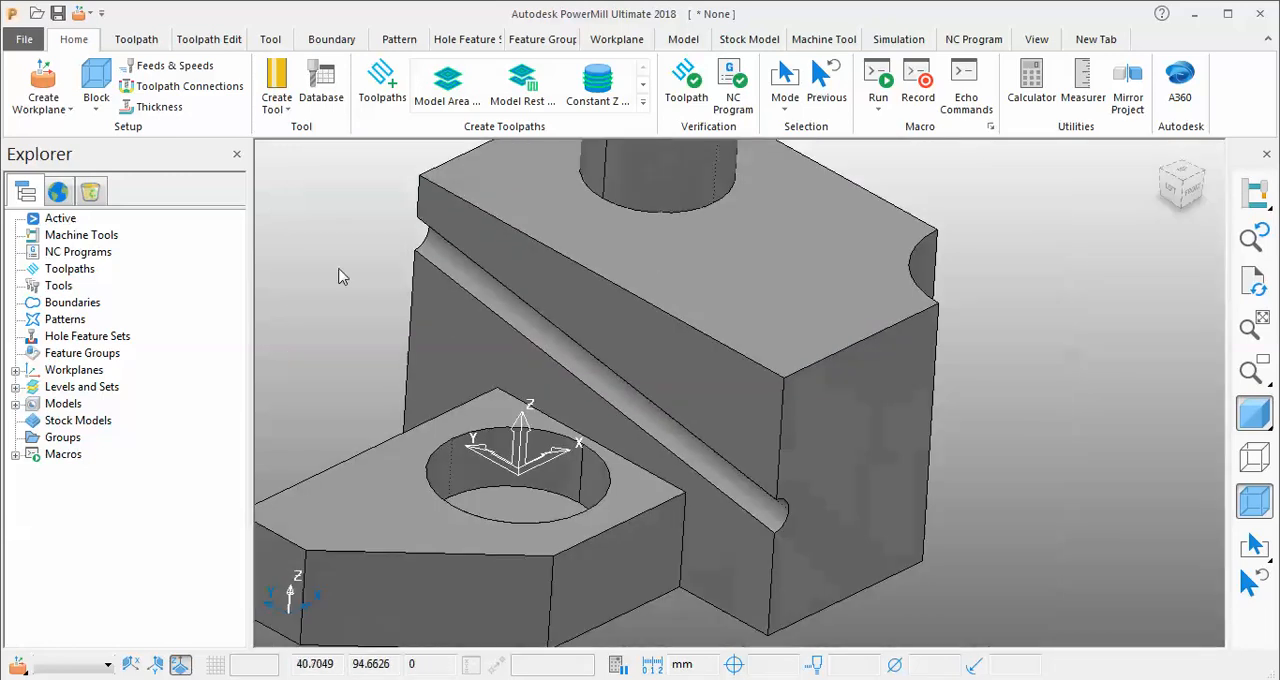
click(43, 82)
click(672, 443)
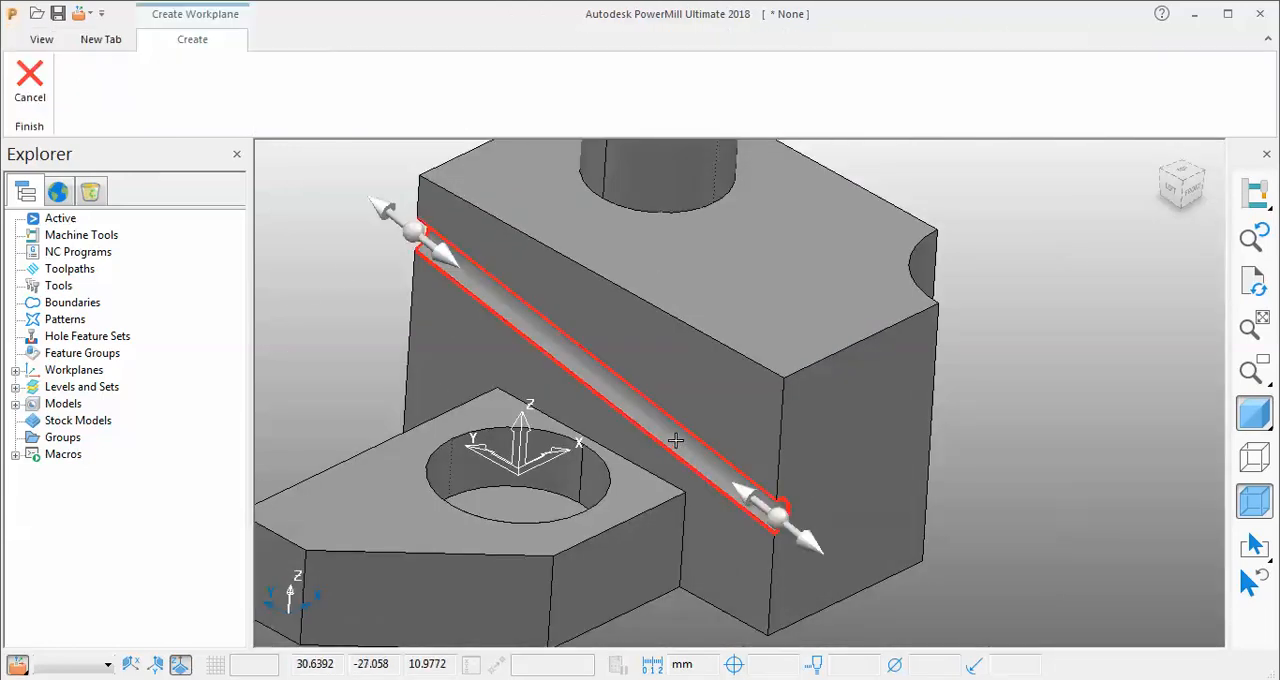
click(808, 568)
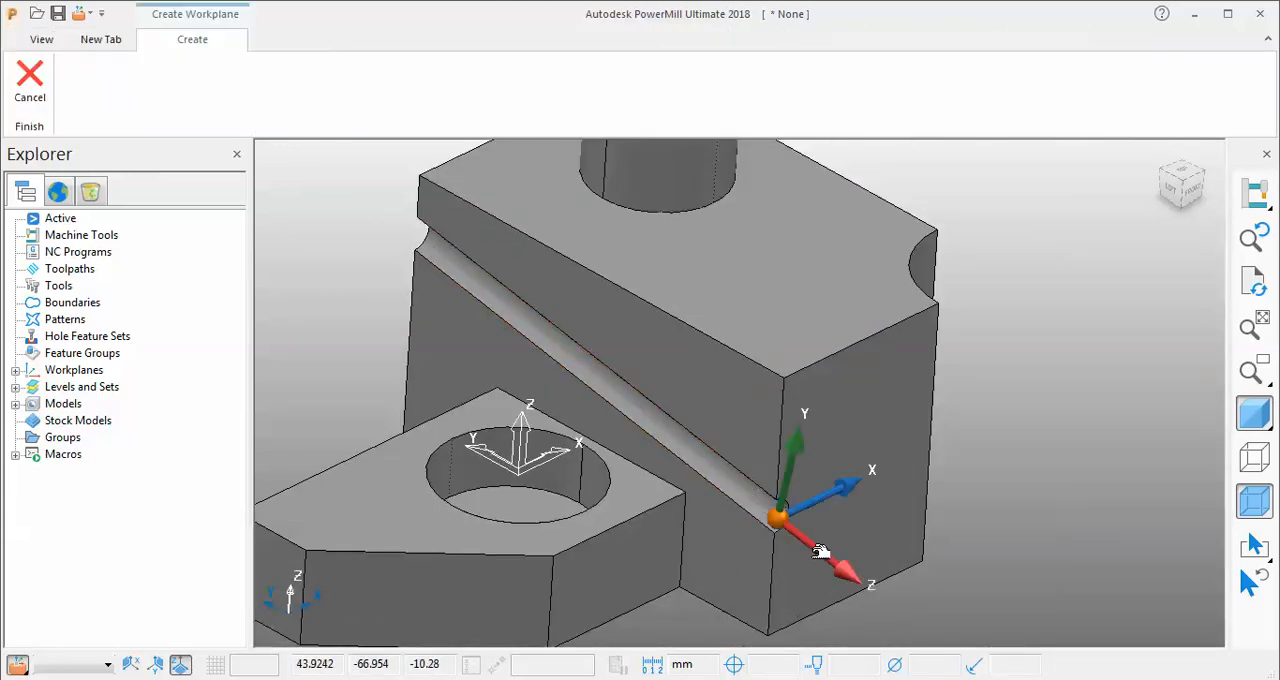
click(820, 551)
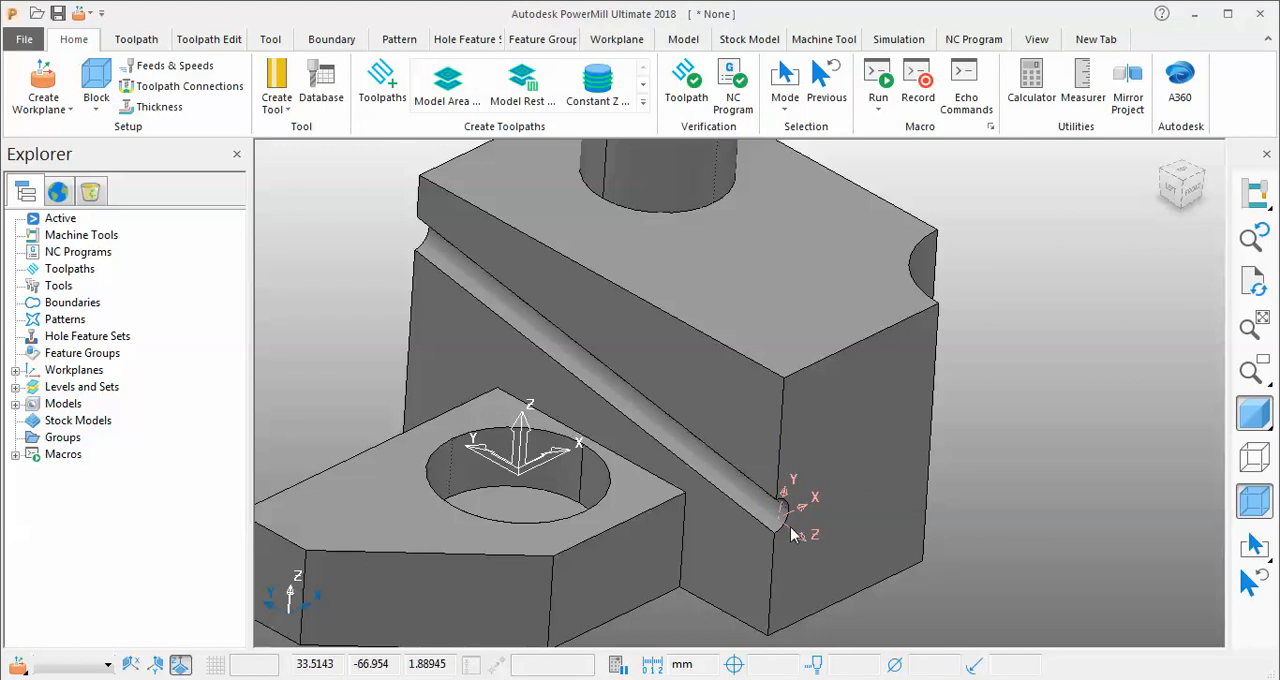
Create a workplane from the revolved surface of the front plate's hole, at its top centre with Z pointing upward.
click(45, 105)
click(109, 346)
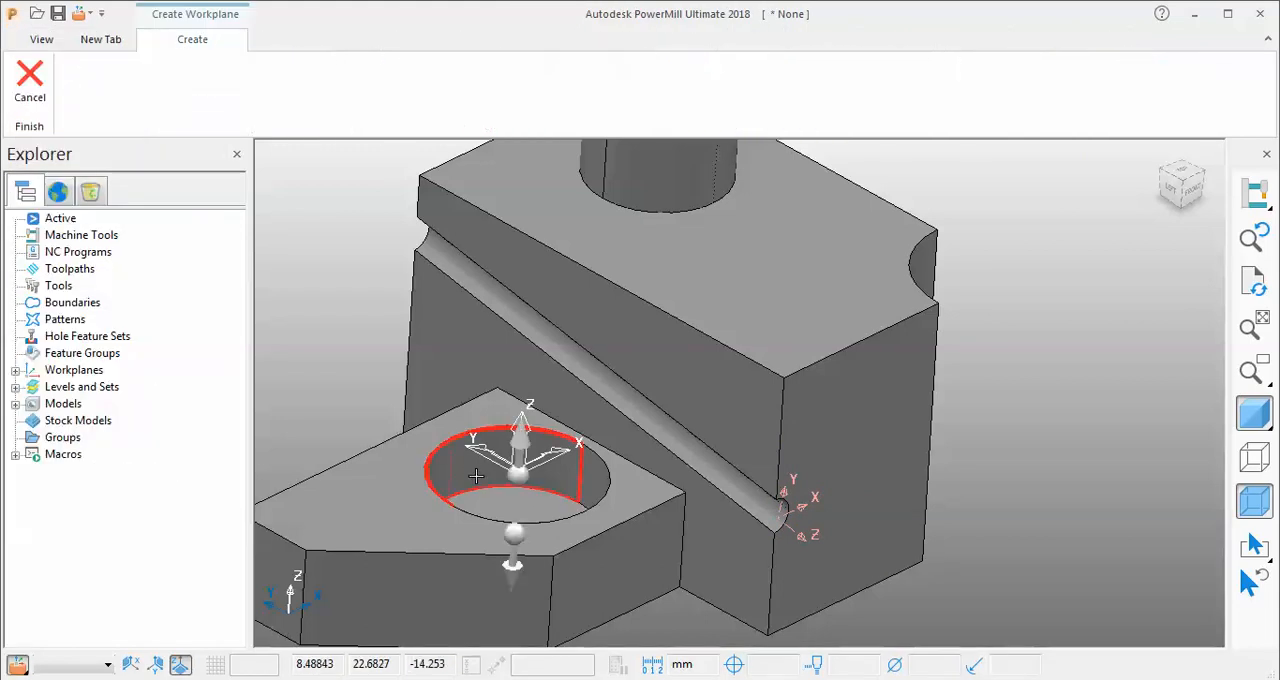
click(474, 468)
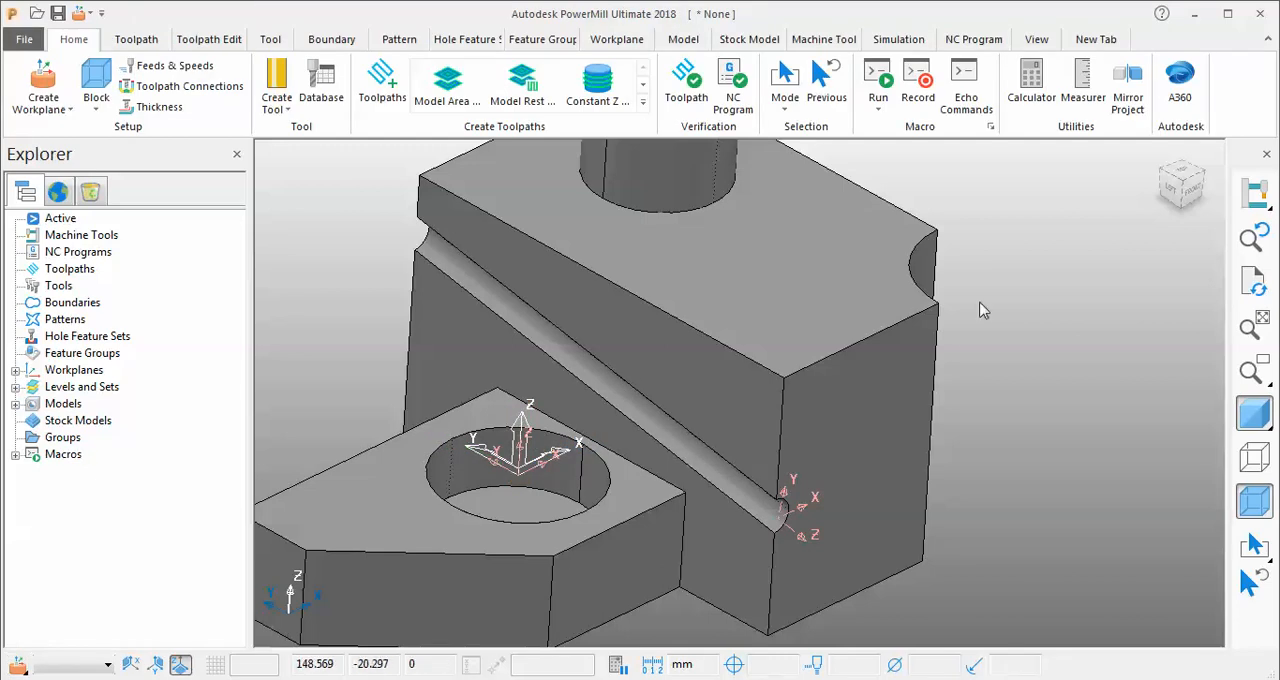
Create a workplane from the revolved surface of the block's rounded notch, at its top centre with Z pointing upward.
middle_drag(423, 379, 292, 172)
click(43, 82)
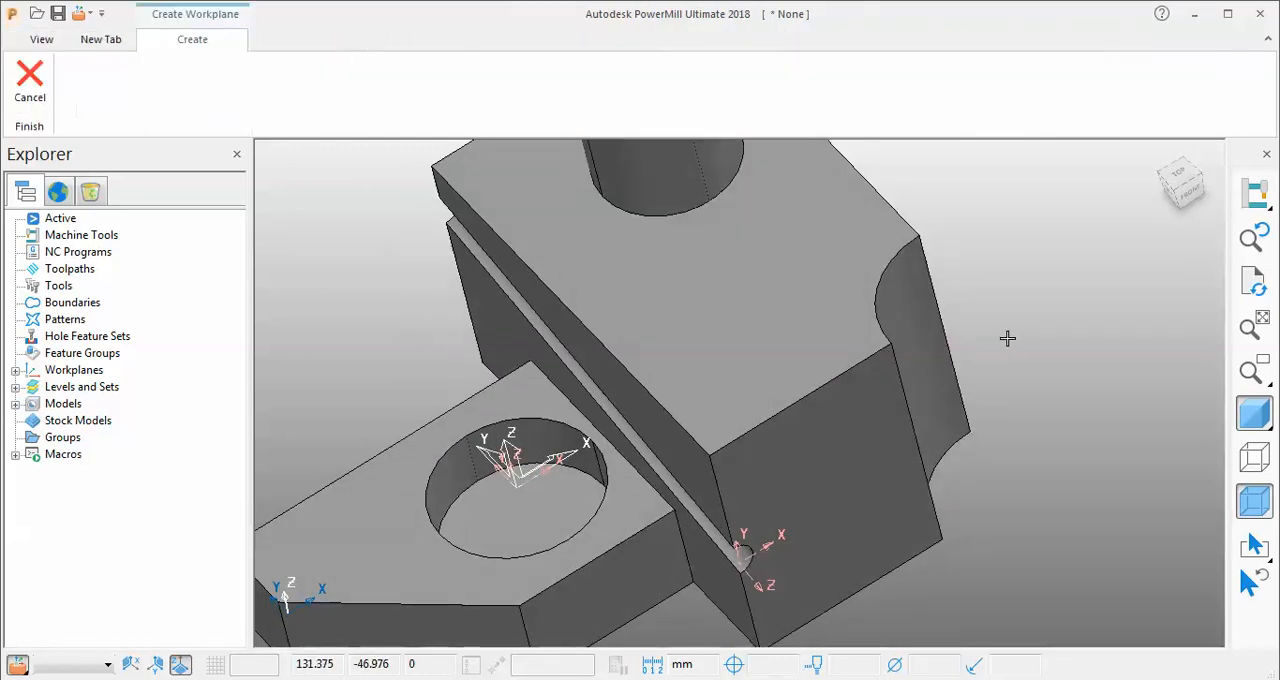
click(974, 289)
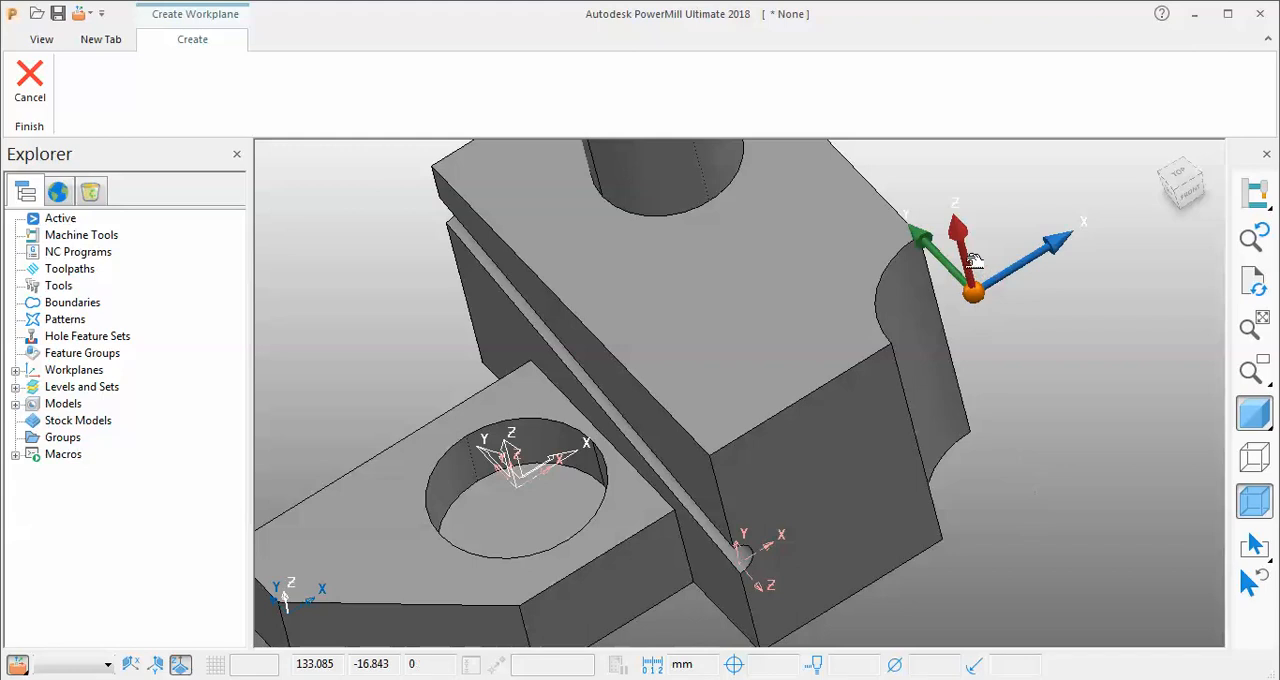
middle_drag(974, 259, 865, 228)
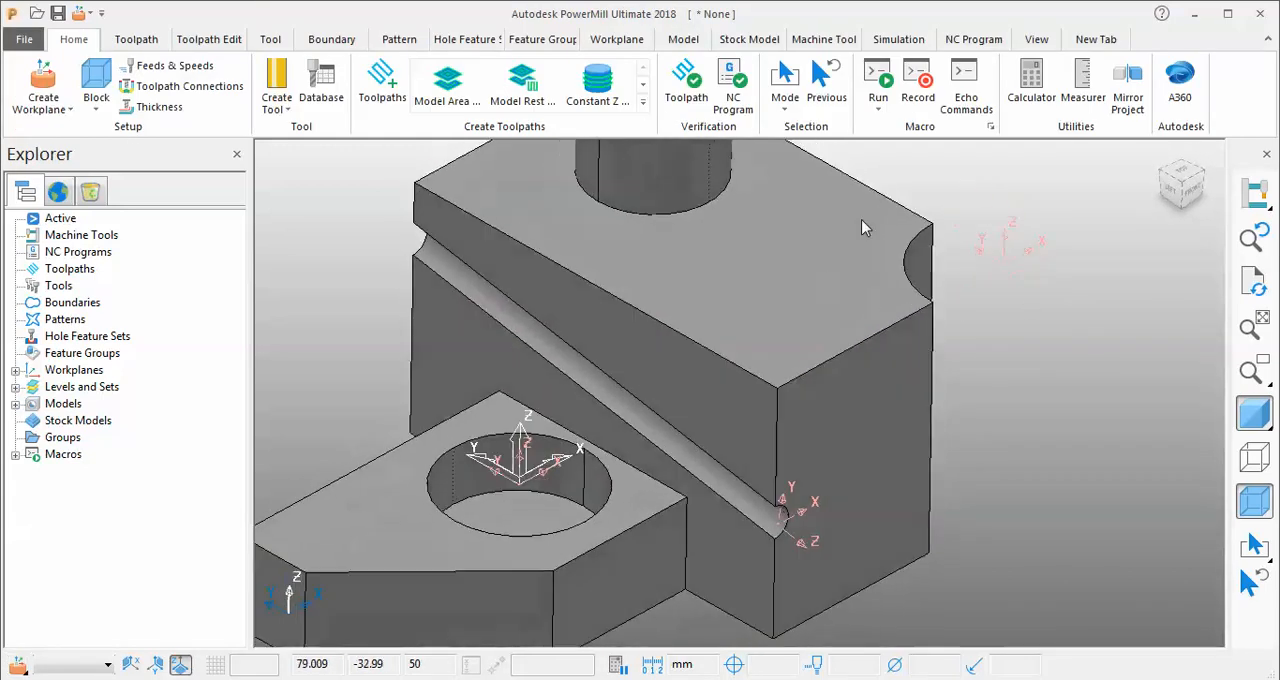
Delete workplanes 1, 2, 3 and 4 one after another.
scroll(880, 210, down, 5)
scroll(920, 190, up, 3)
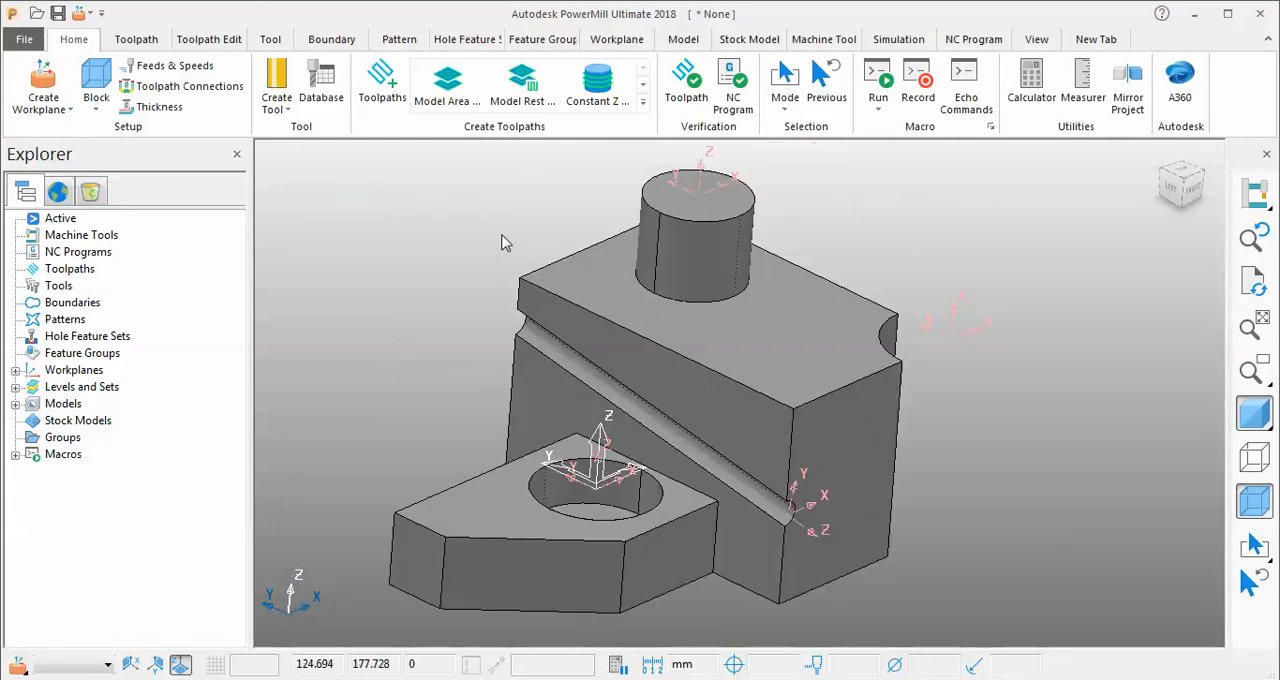
scroll(562, 287, down, 2)
click(18, 371)
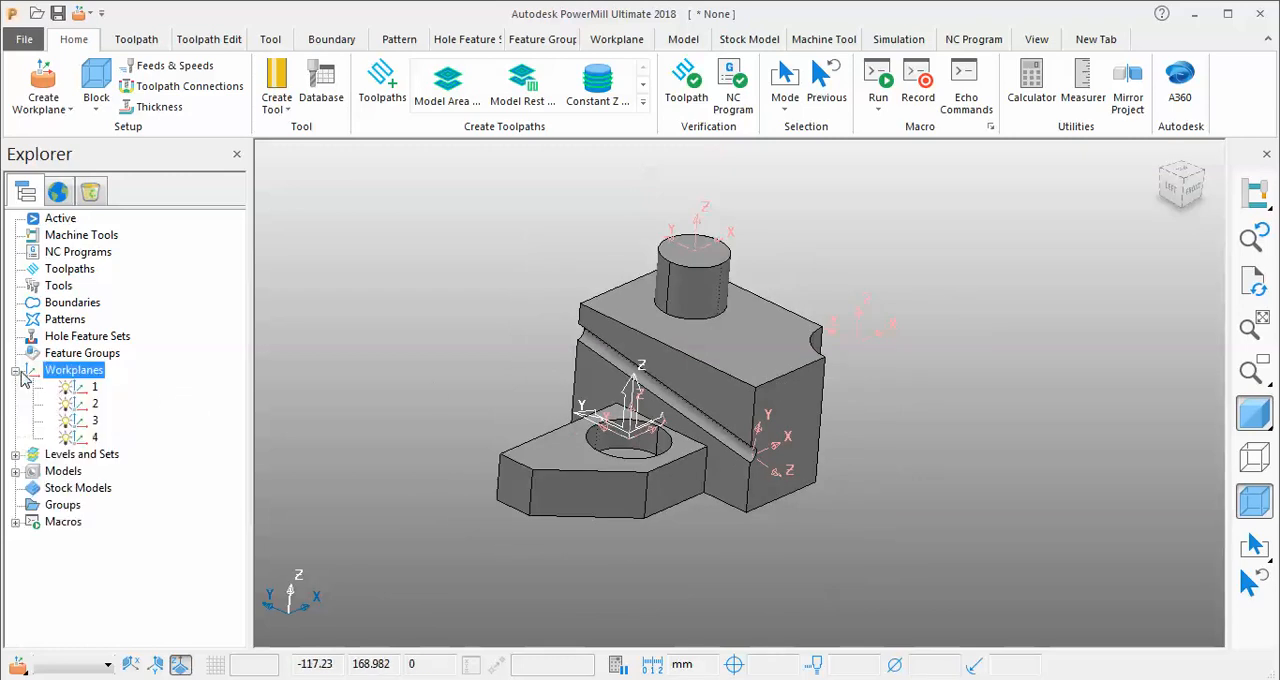
right_click(74, 390)
click(140, 381)
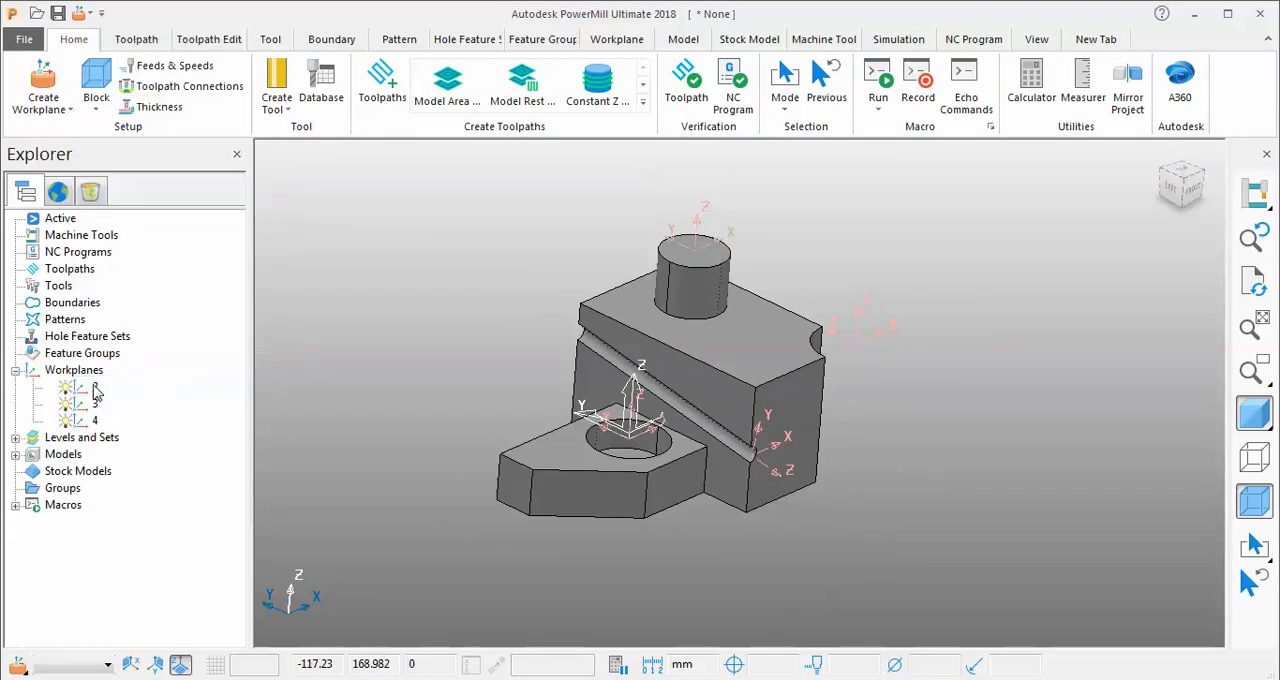
right_click(78, 388)
click(133, 382)
right_click(92, 388)
click(140, 381)
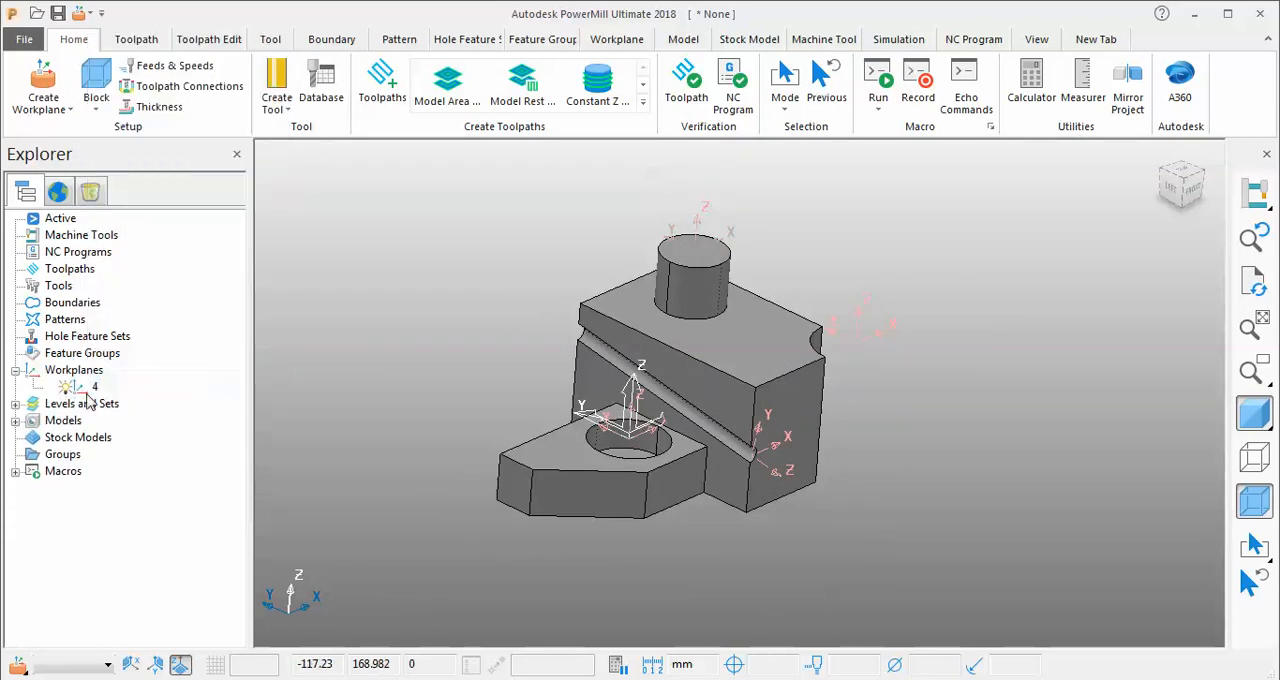
right_click(90, 388)
click(114, 392)
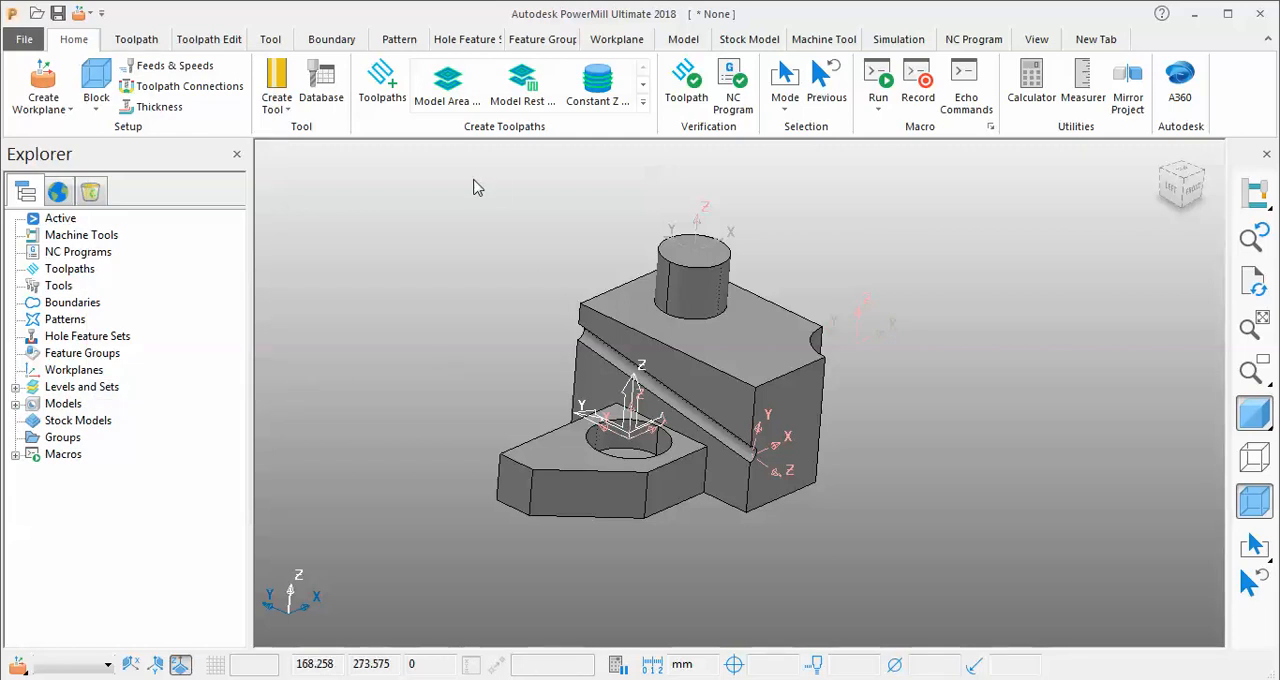
Compare which selection-based workplane options are available with the whole model selected and with nothing selected.
drag(578, 249, 908, 586)
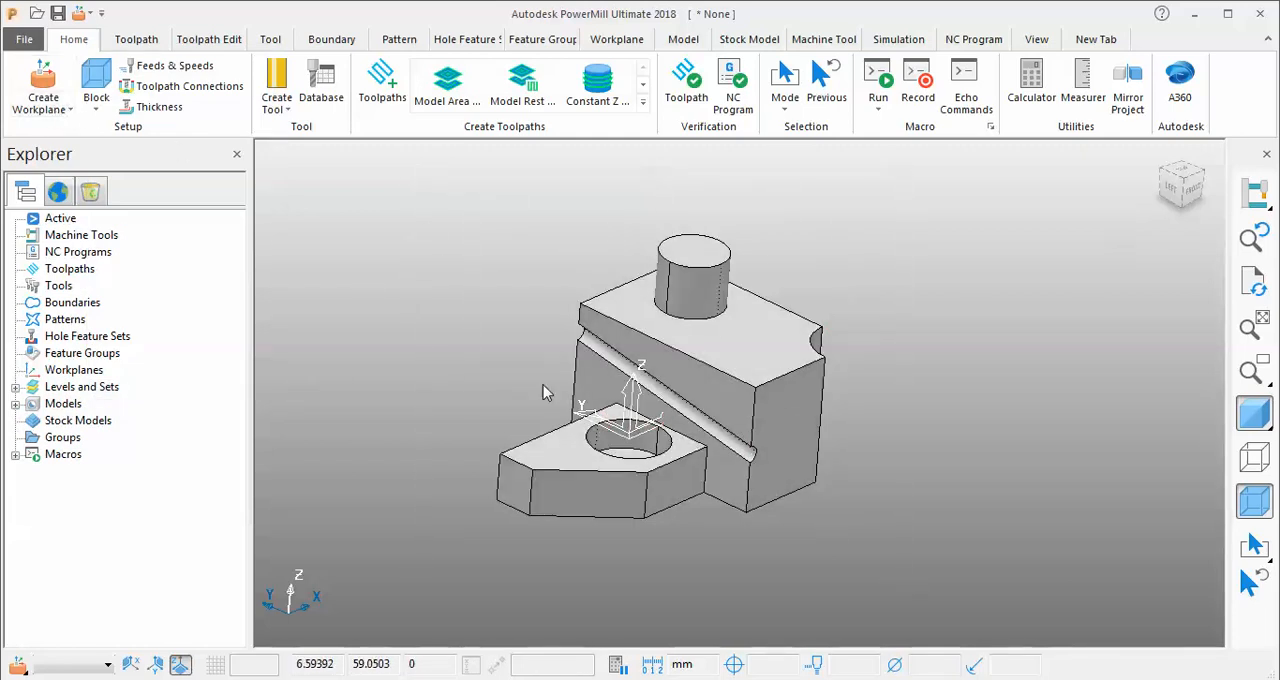
click(68, 108)
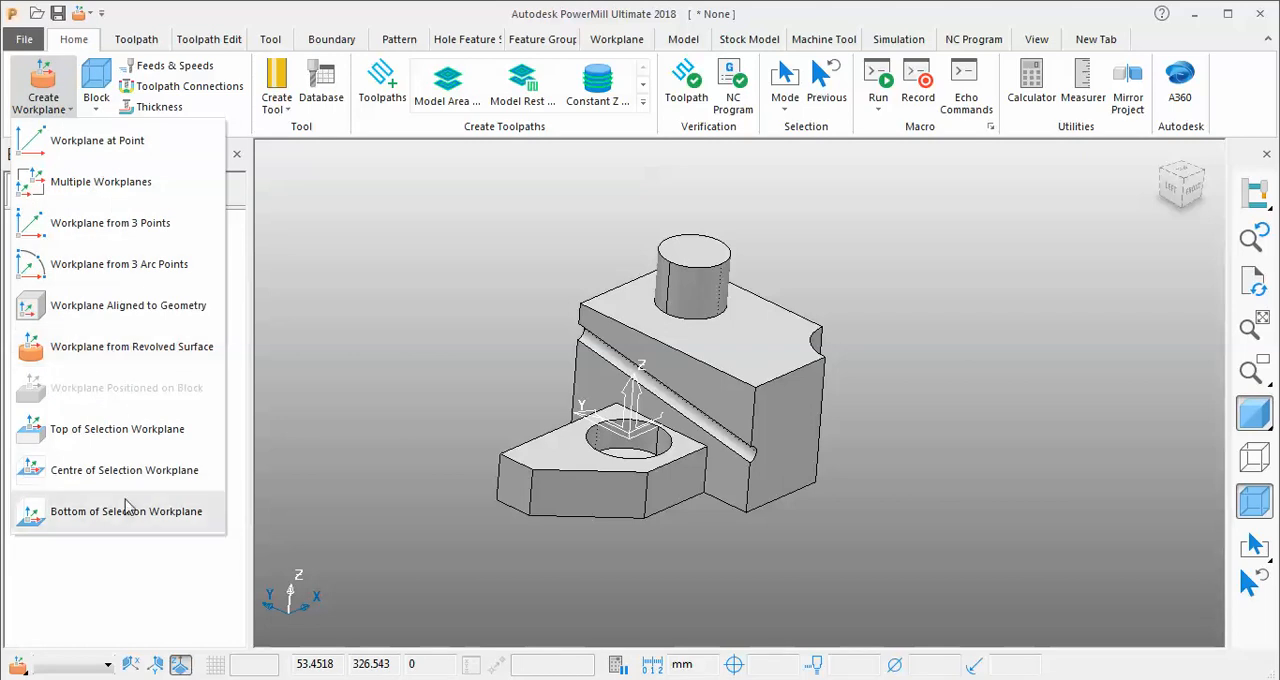
click(405, 344)
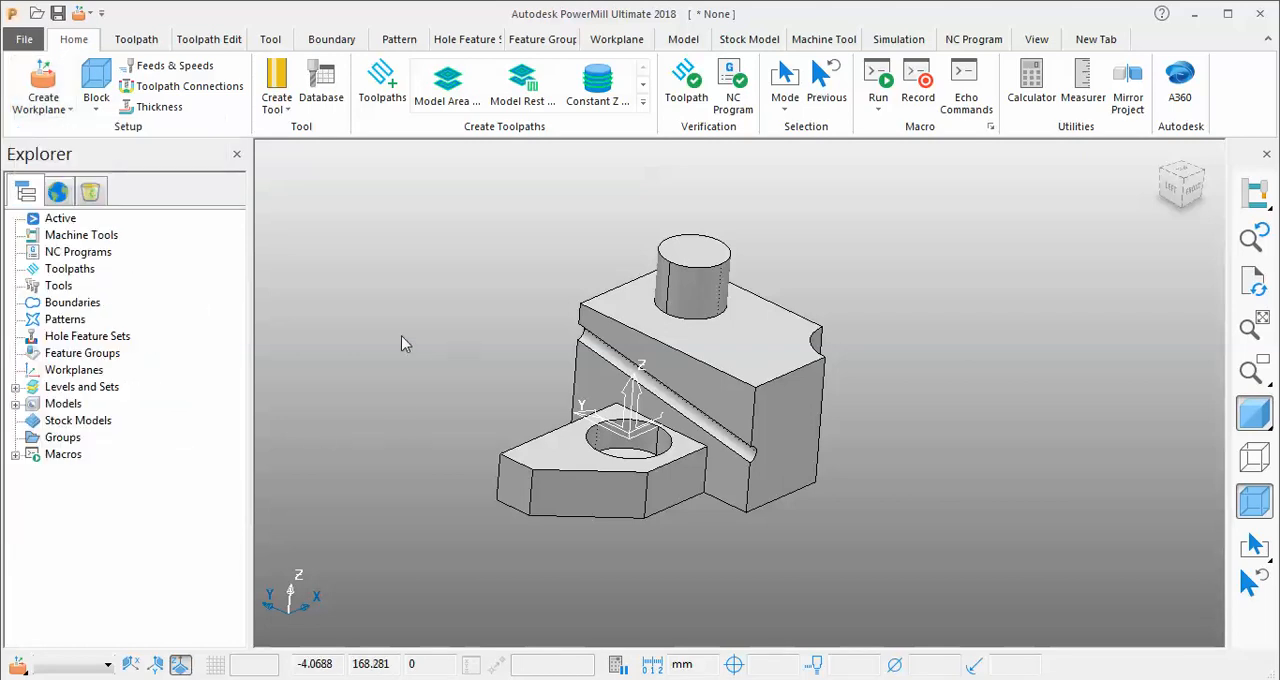
click(45, 100)
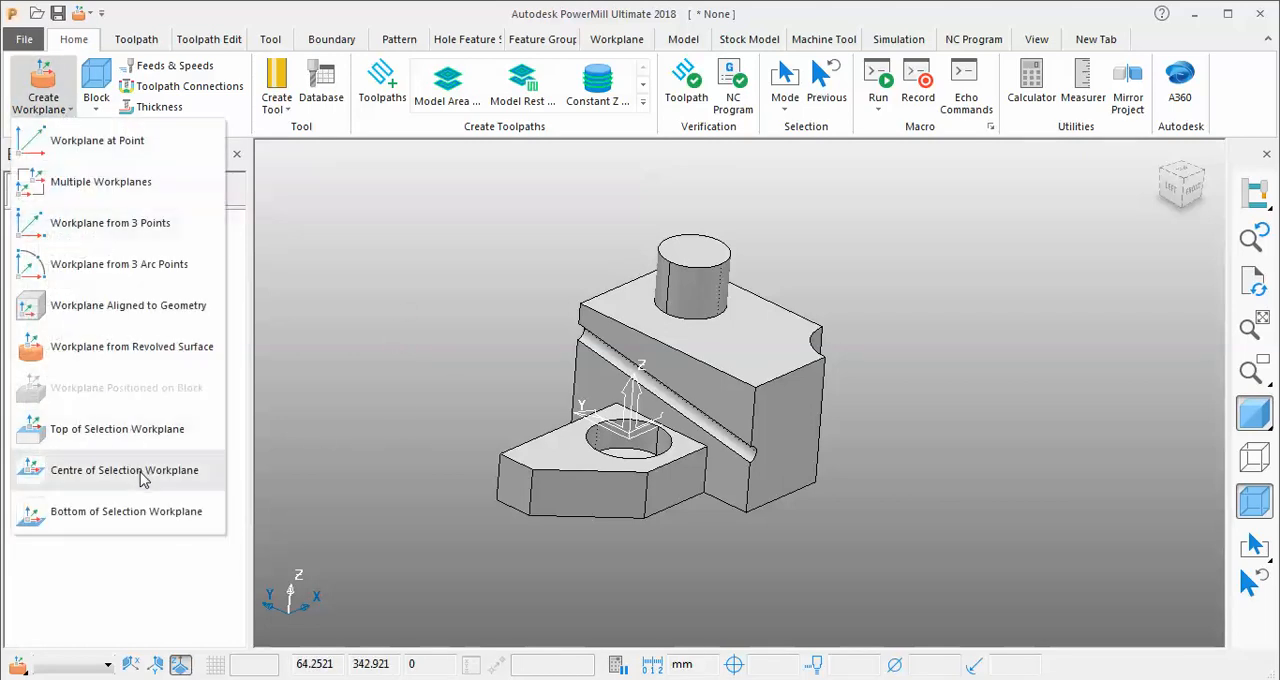
click(502, 390)
mouse_move(512, 356)
middle_down()
mouse_move(533, 382)
mouse_move(520, 368)
middle_up()
click(43, 100)
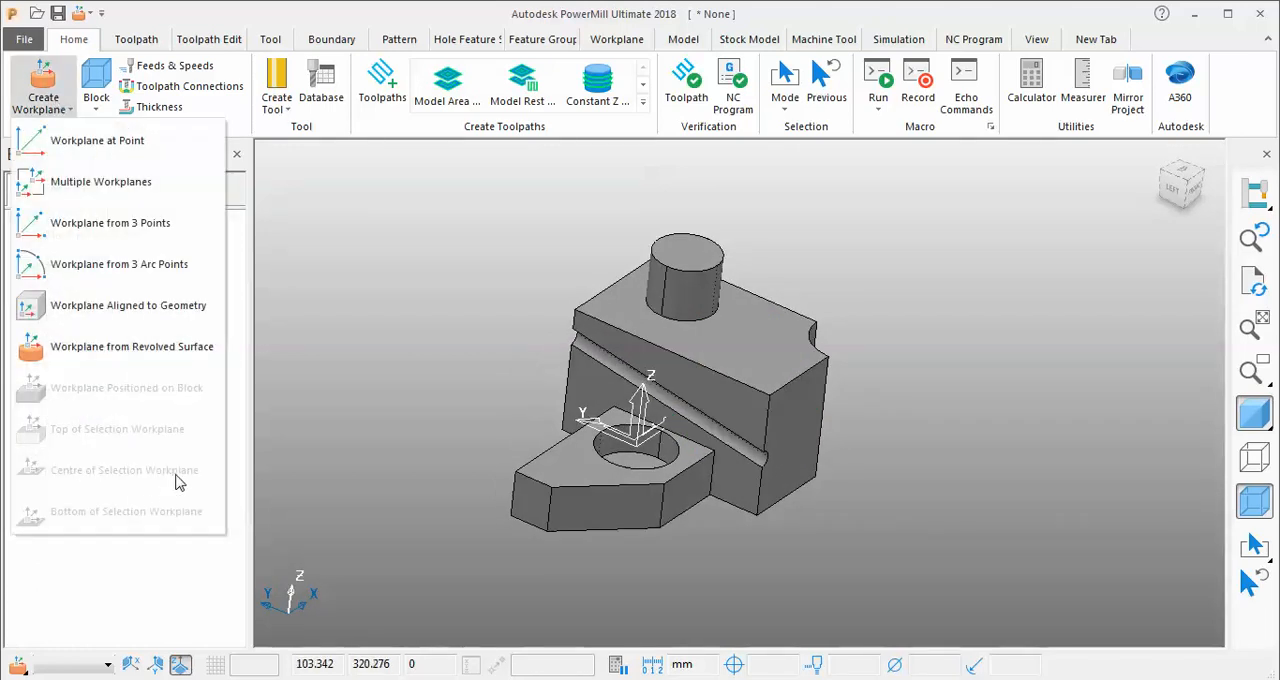
click(478, 318)
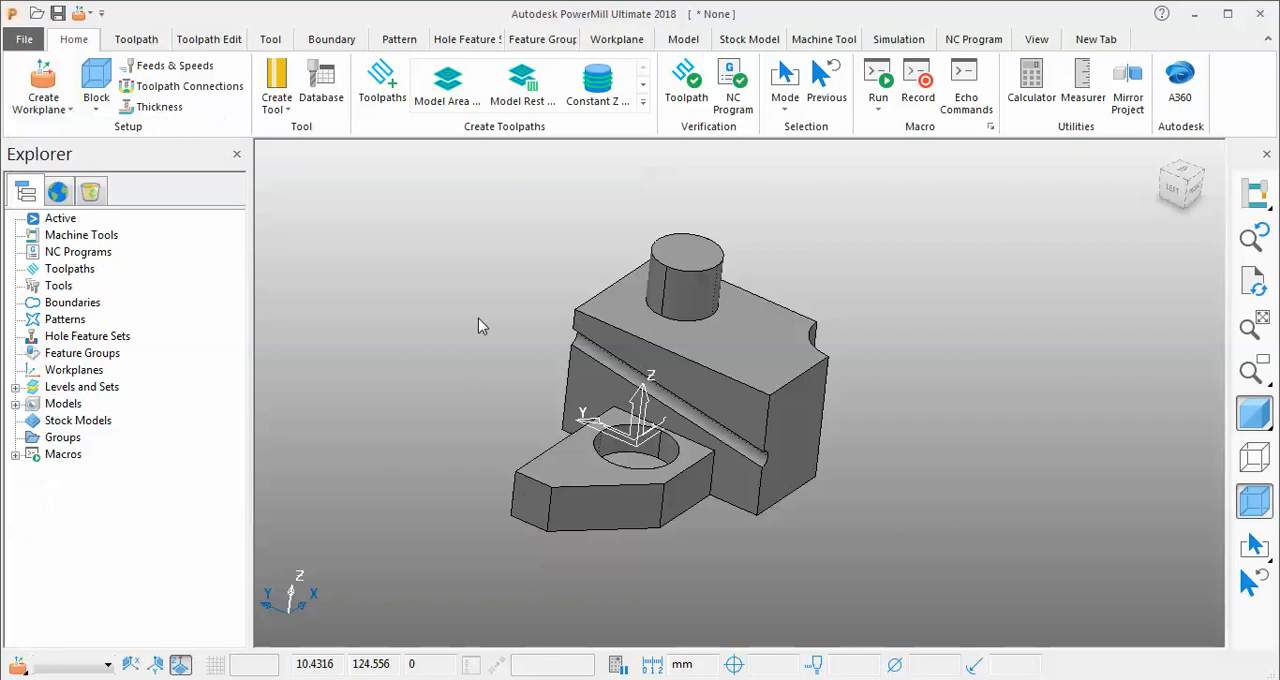
Select the whole model and create a Top of Selection workplane.
mouse_move(468, 152)
mouse_down()
mouse_move(698, 410)
mouse_move(878, 562)
mouse_move(451, 214)
mouse_up()
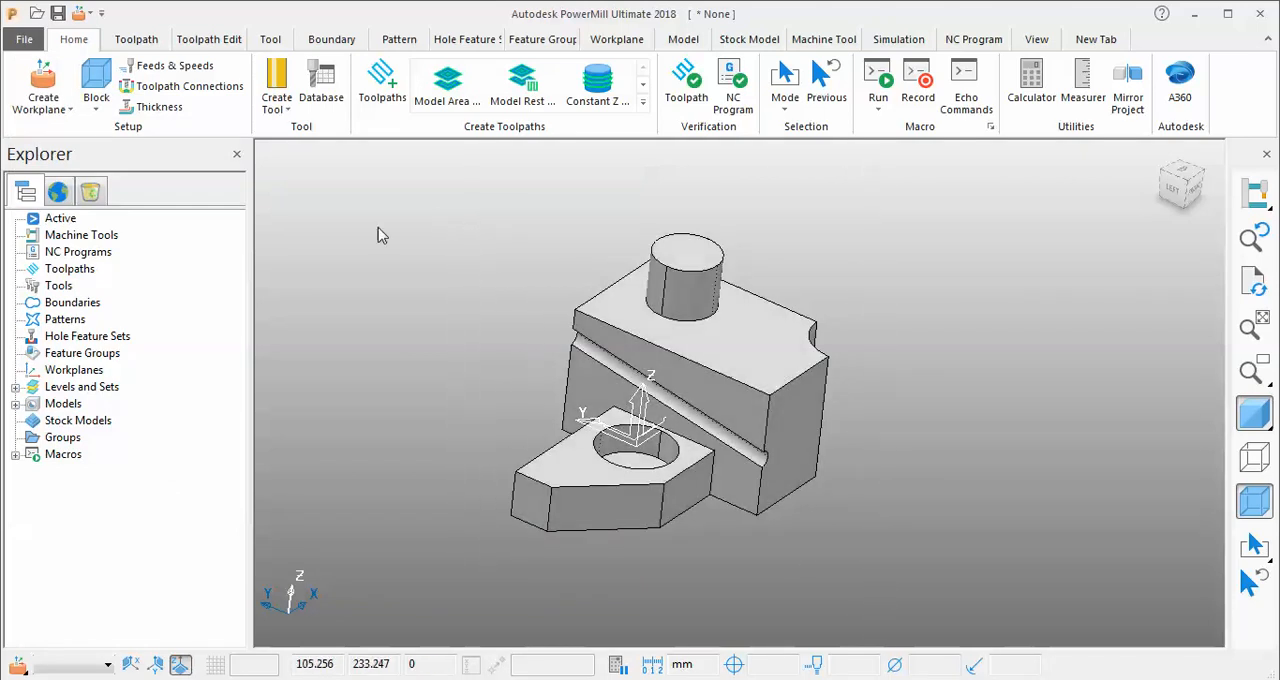
click(66, 116)
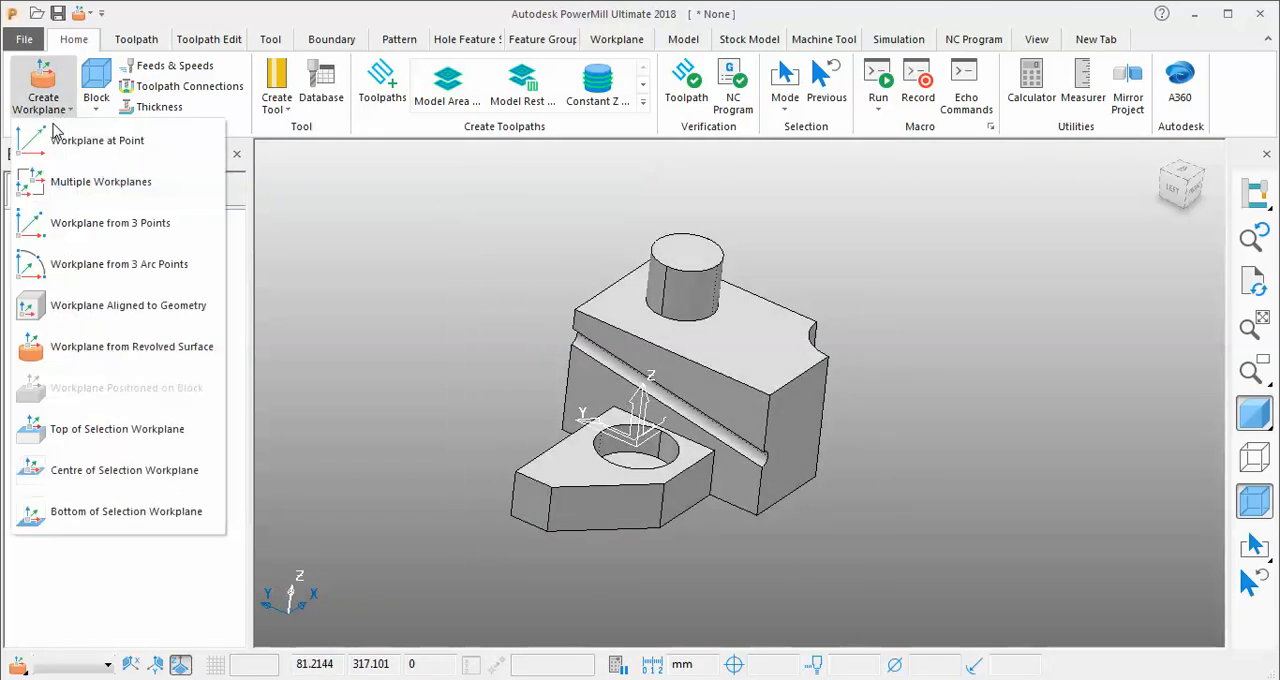
click(127, 437)
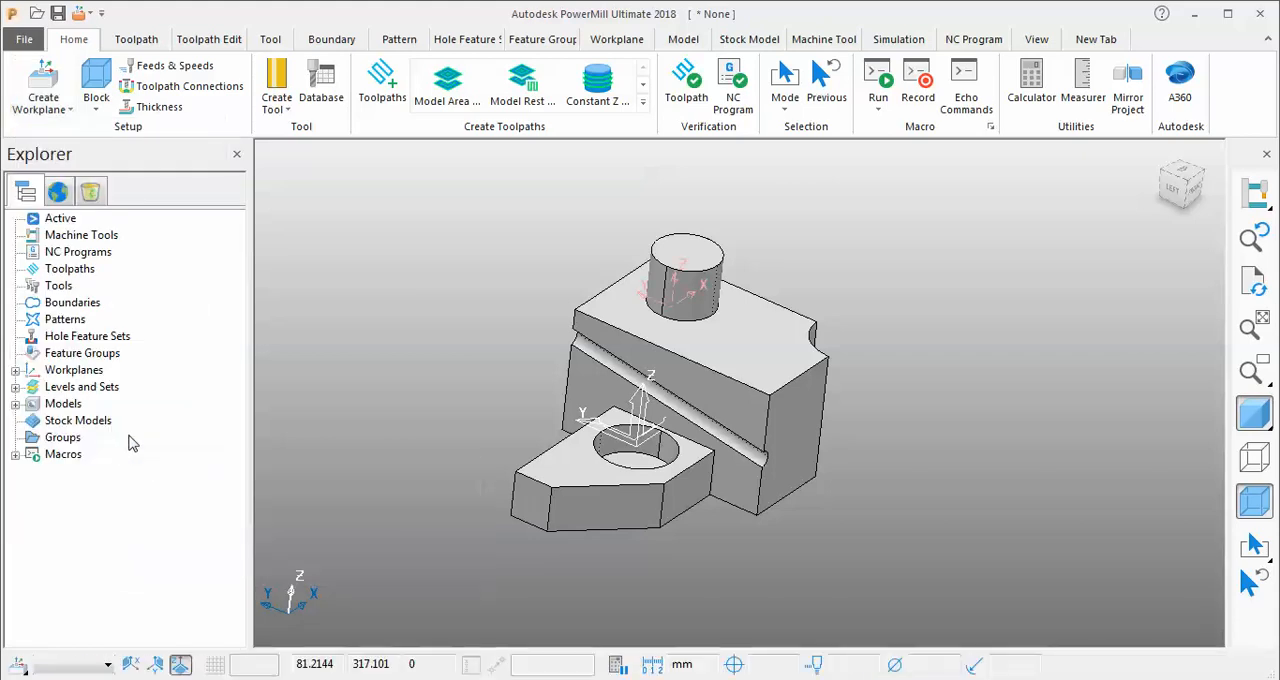
mouse_move(531, 313)
middle_down()
mouse_move(520, 240)
mouse_move(489, 180)
mouse_move(727, 255)
mouse_move(937, 369)
mouse_move(737, 371)
mouse_move(603, 329)
mouse_move(886, 486)
mouse_move(717, 534)
mouse_move(837, 586)
mouse_move(821, 305)
mouse_move(760, 257)
middle_up()
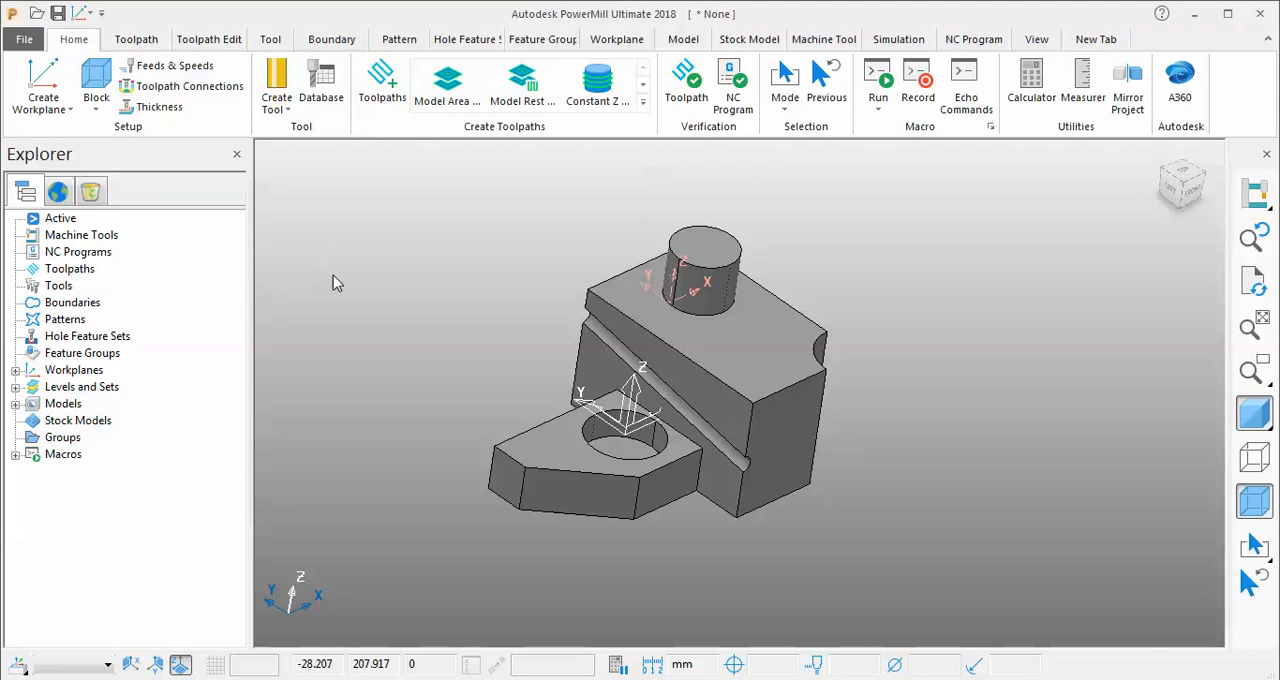
Delete the workplane created at the top of the whole model's selection.
click(16, 370)
right_click(80, 387)
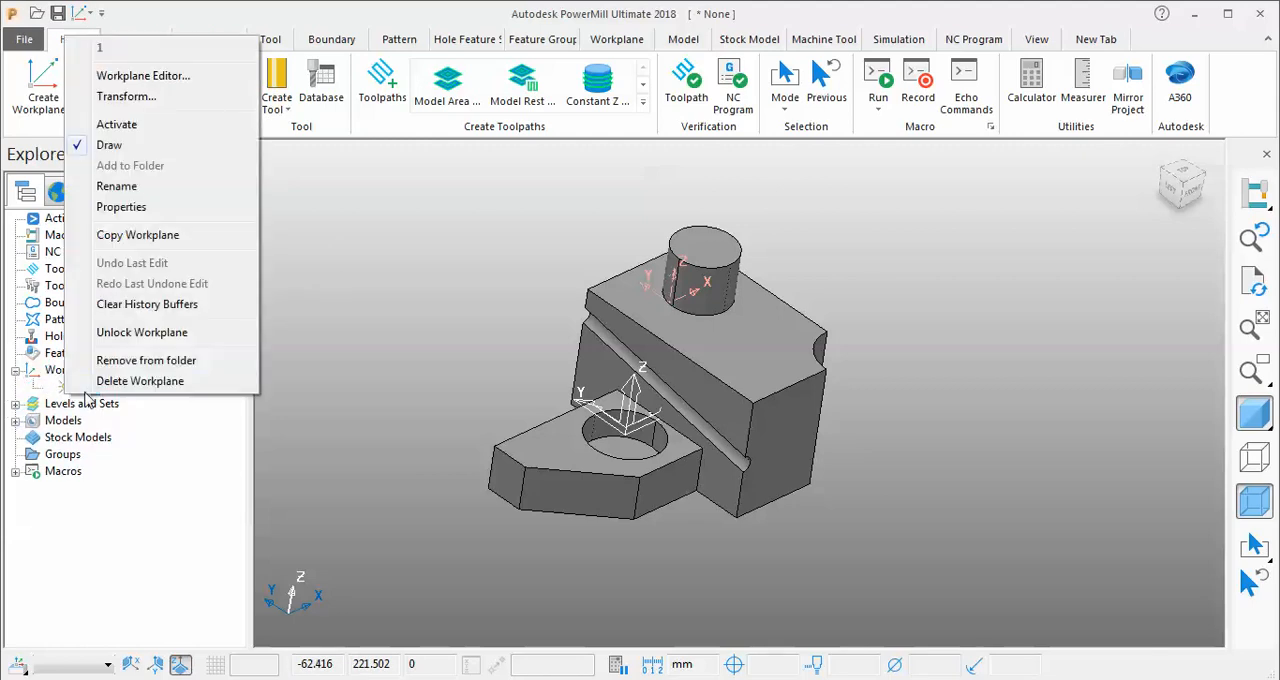
click(130, 380)
Select the model's surfaces except the boss and the block's end face, and create a Top of Selection workplane for them.
mouse_move(433, 338)
mouse_down()
mouse_move(662, 519)
mouse_move(733, 545)
mouse_up()
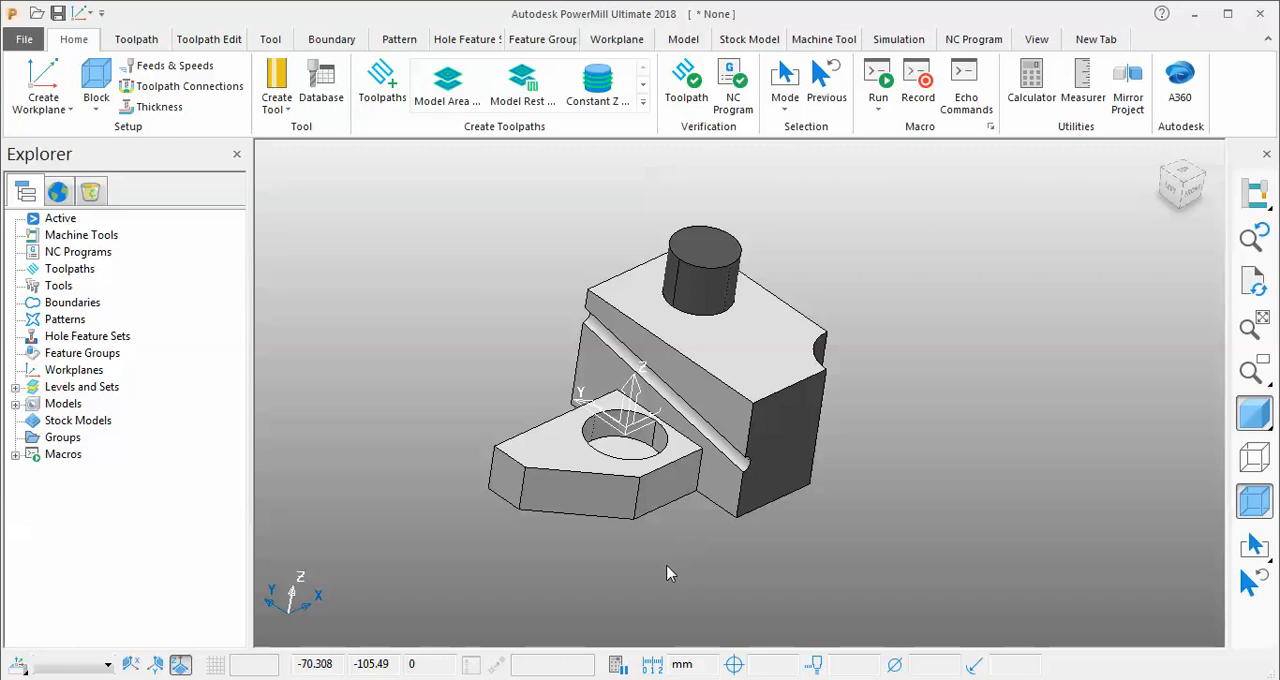
click(45, 100)
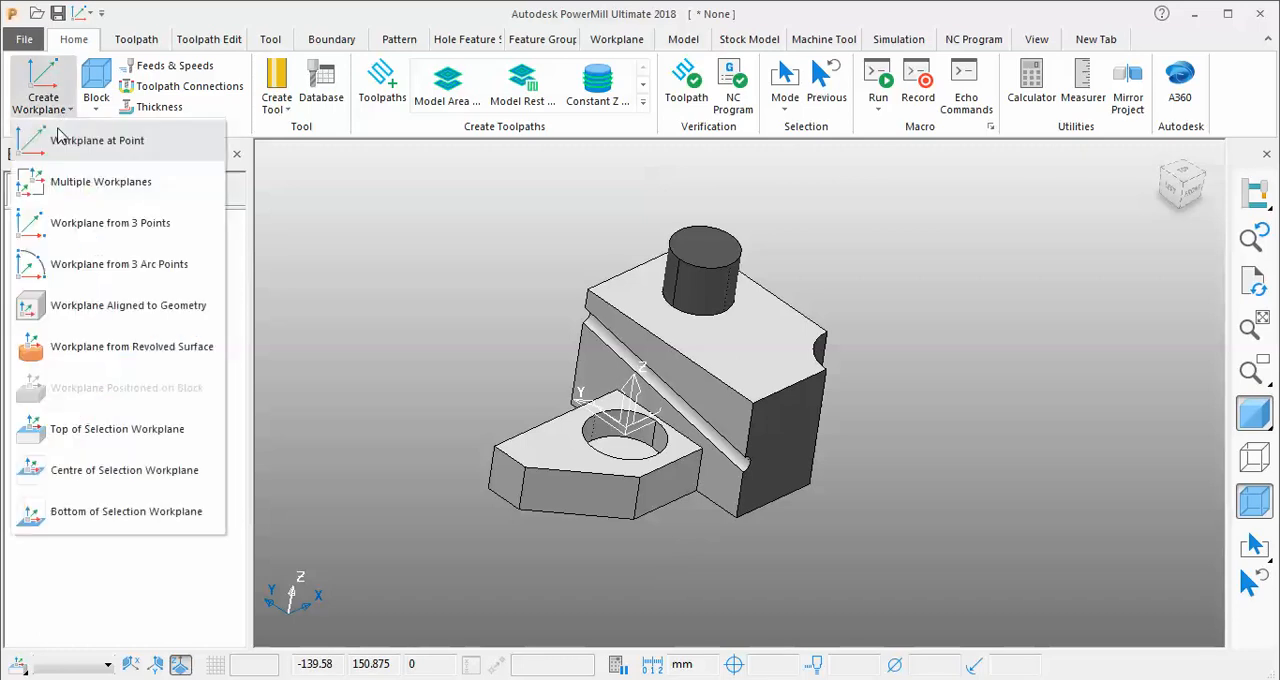
click(118, 434)
middle_drag(483, 329, 520, 150)
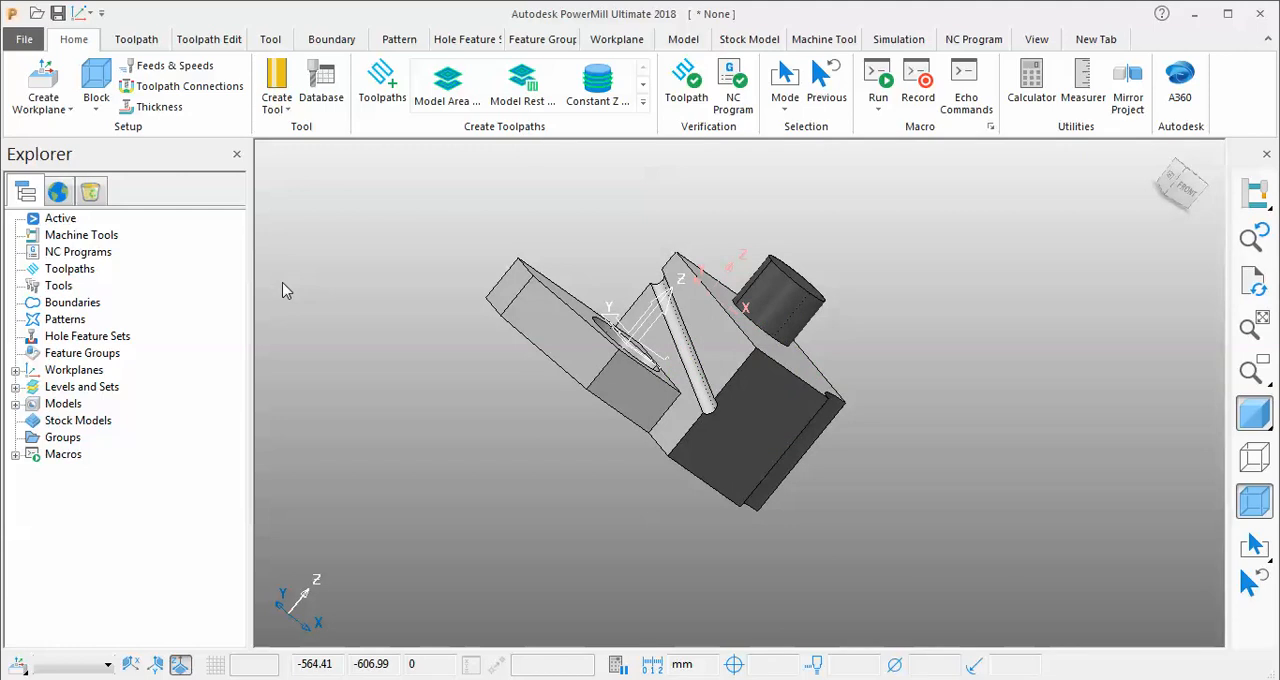
middle_drag(573, 376, 760, 430)
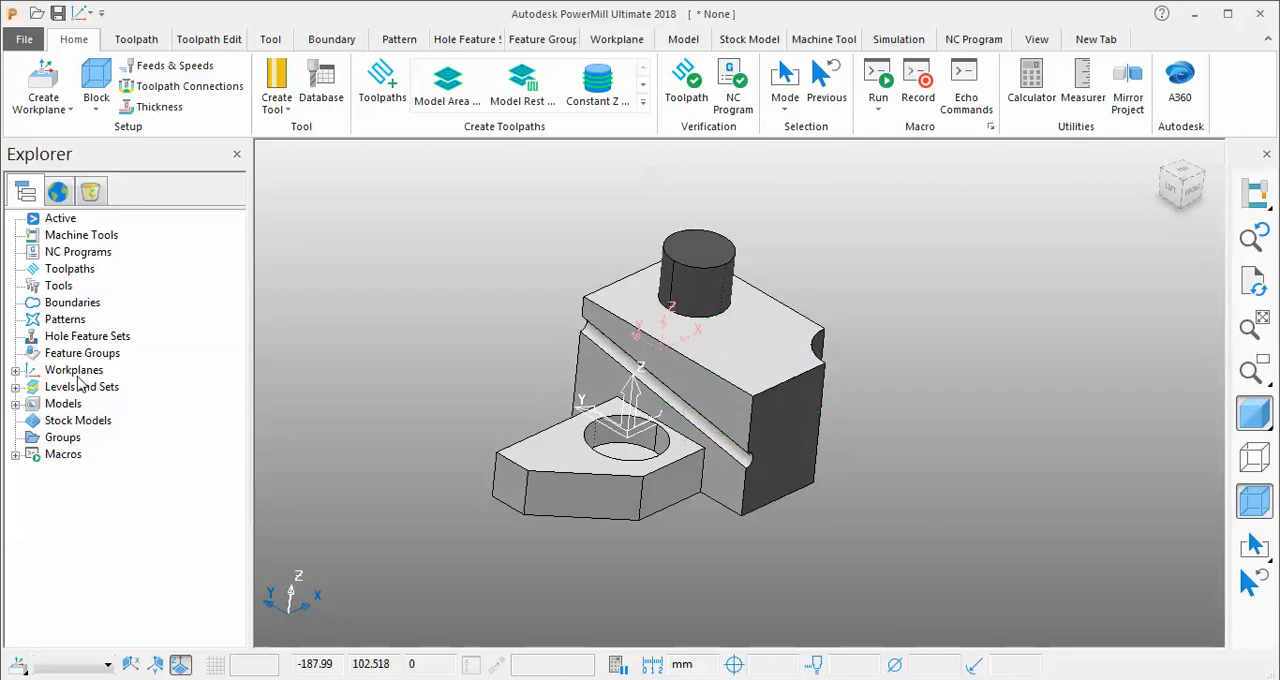
Delete the workplane created from the partial surface selection.
click(16, 370)
right_click(84, 389)
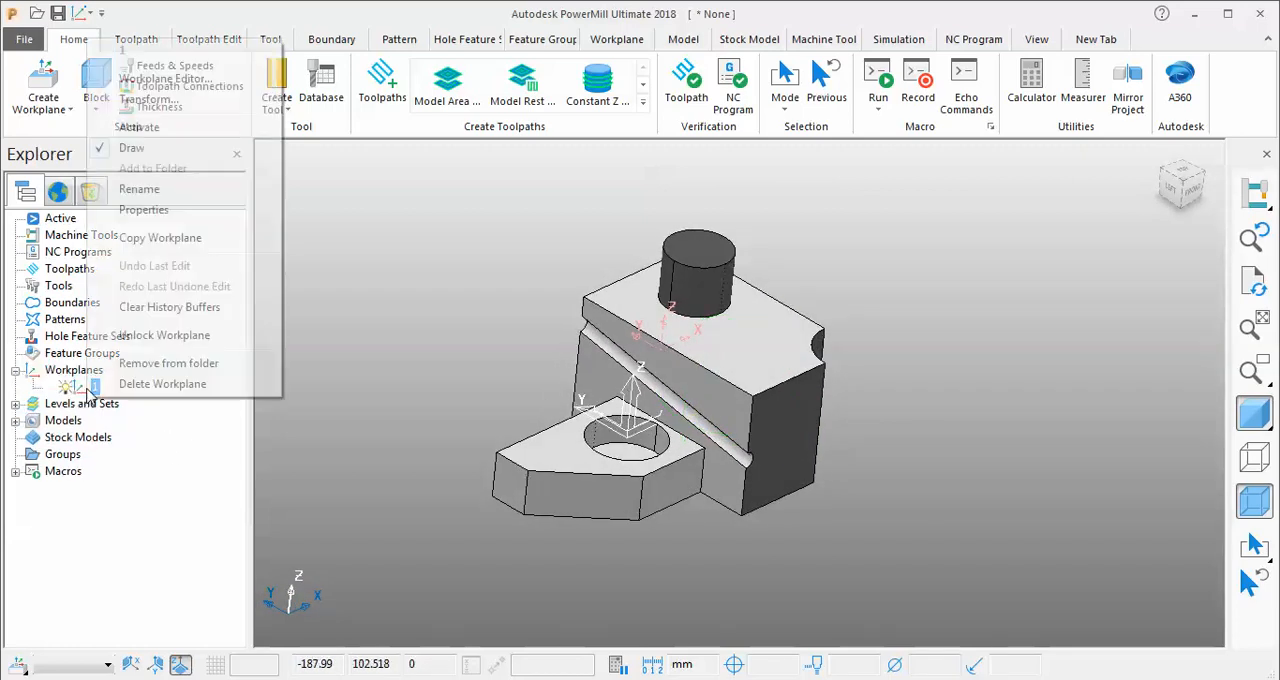
click(150, 385)
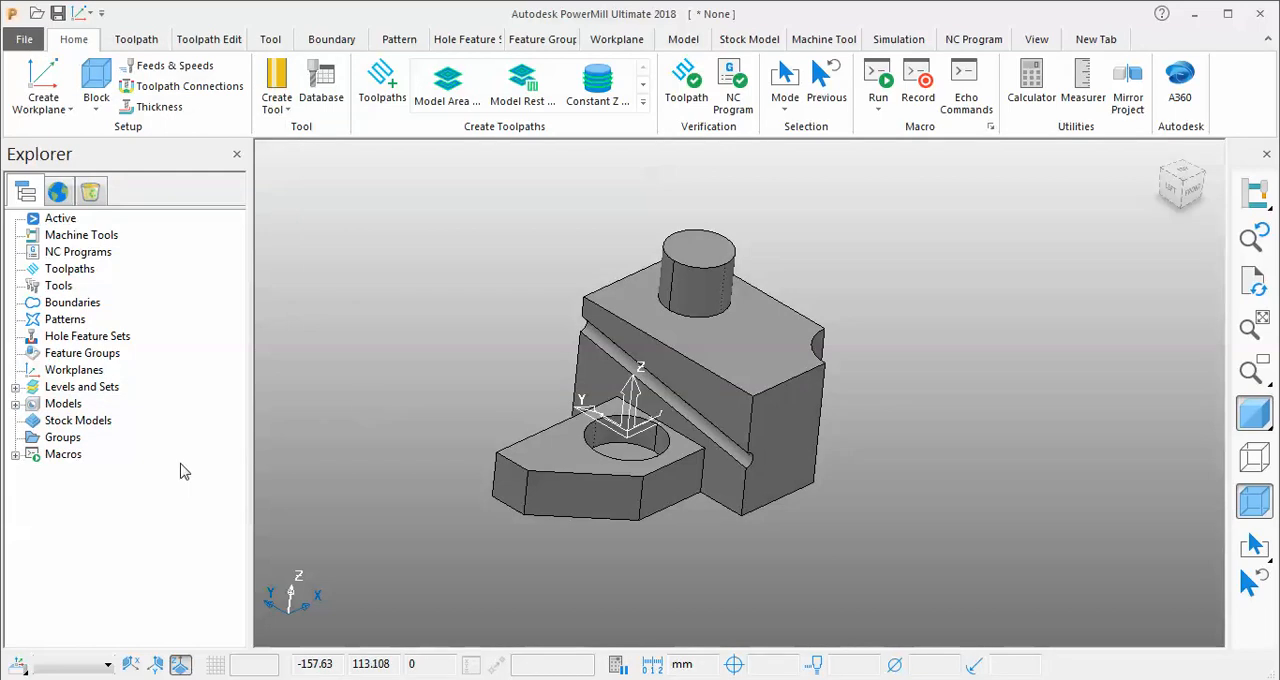
Select the boss's top face and create a Centre of Selection workplane on it.
click(43, 104)
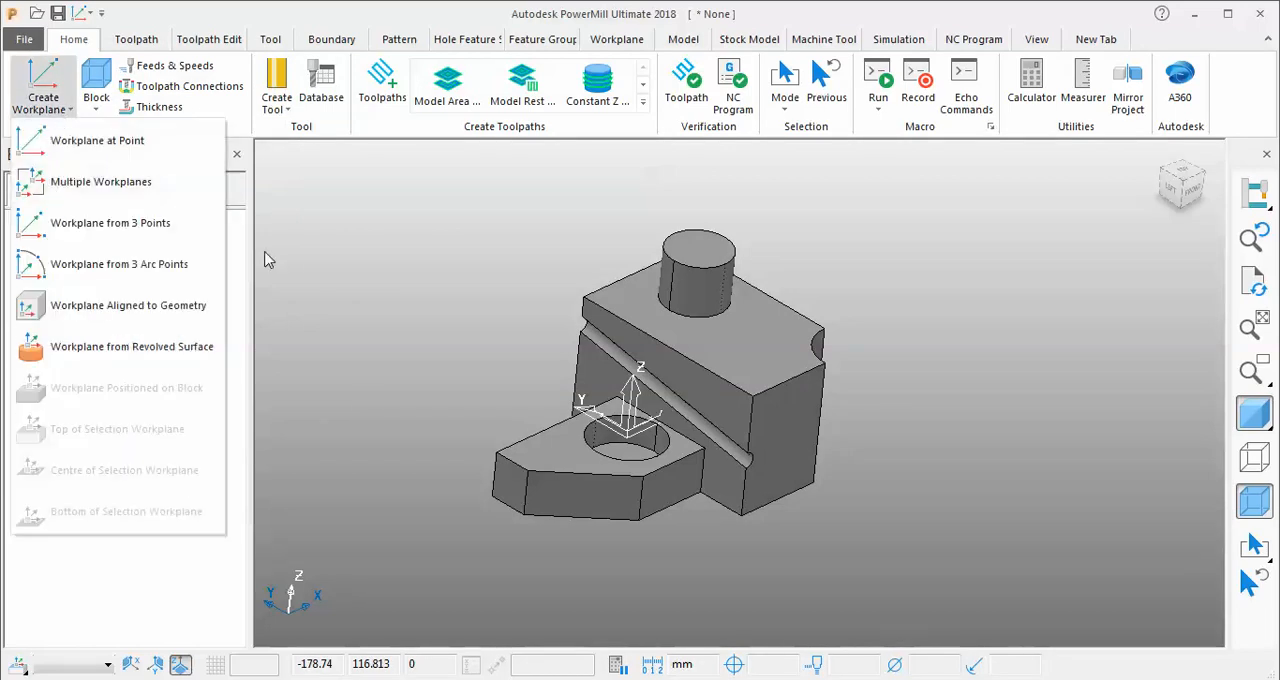
click(343, 428)
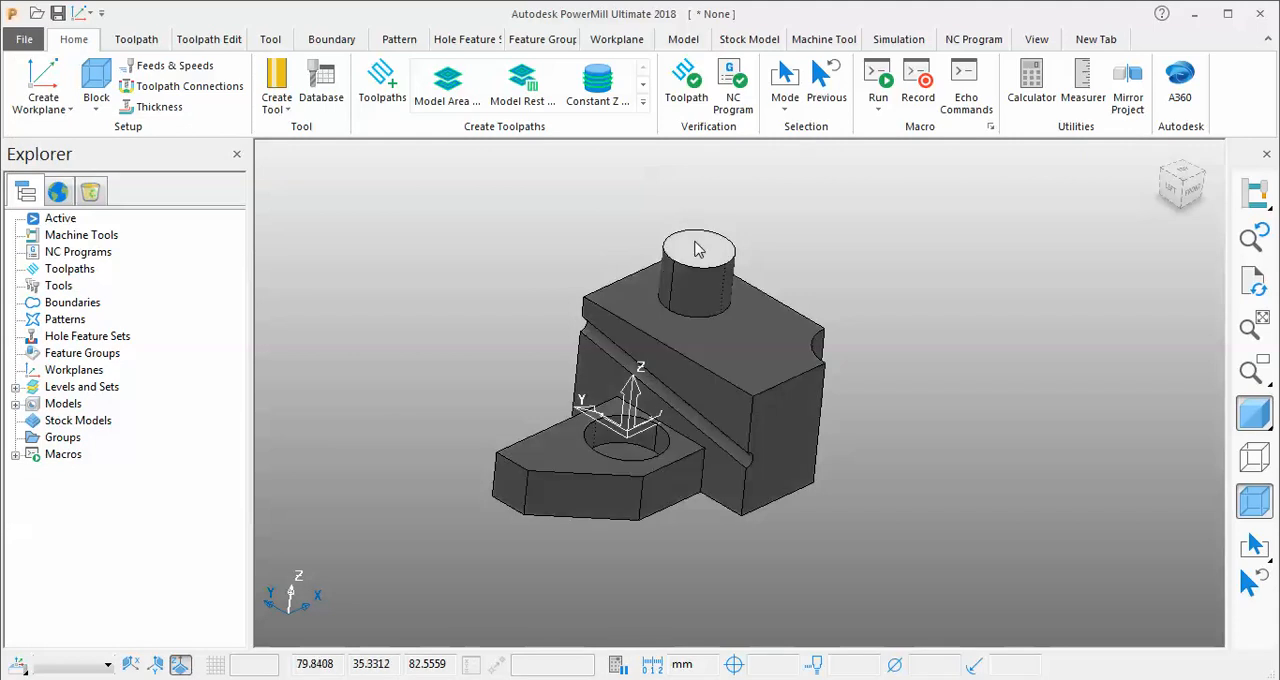
click(42, 104)
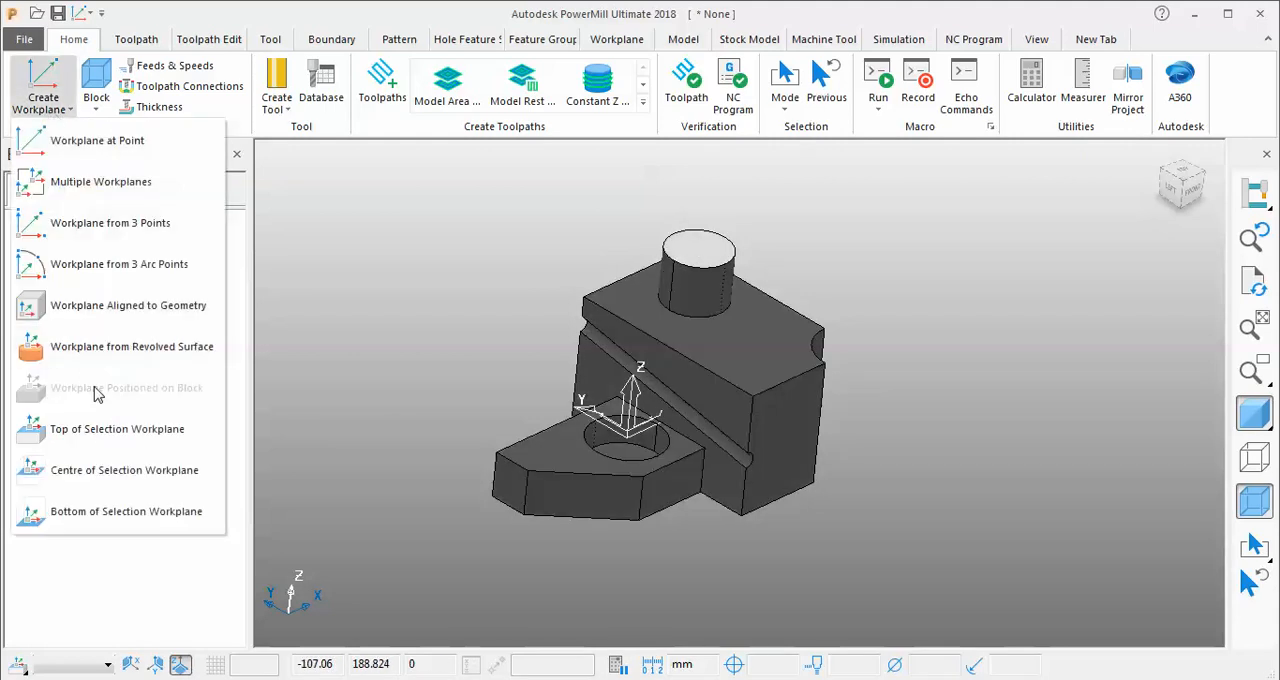
click(170, 483)
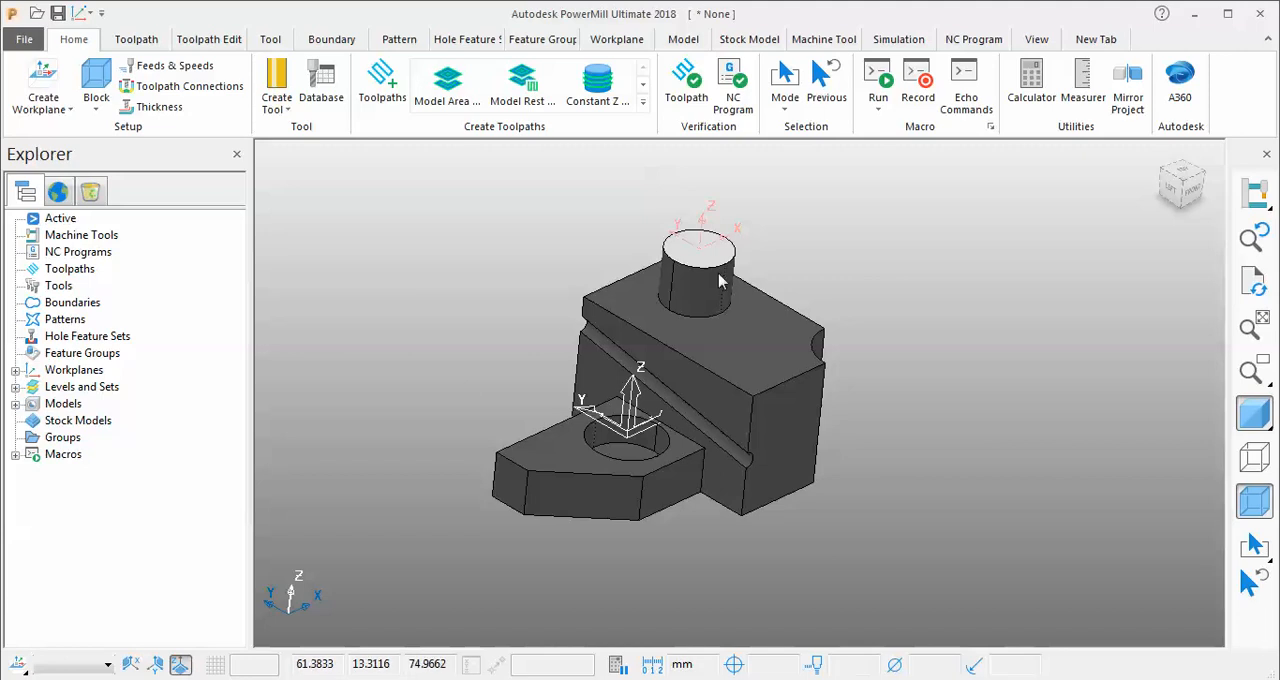
Select the block's end face beside the angled groove and create a Centre of Selection workplane on it.
click(841, 234)
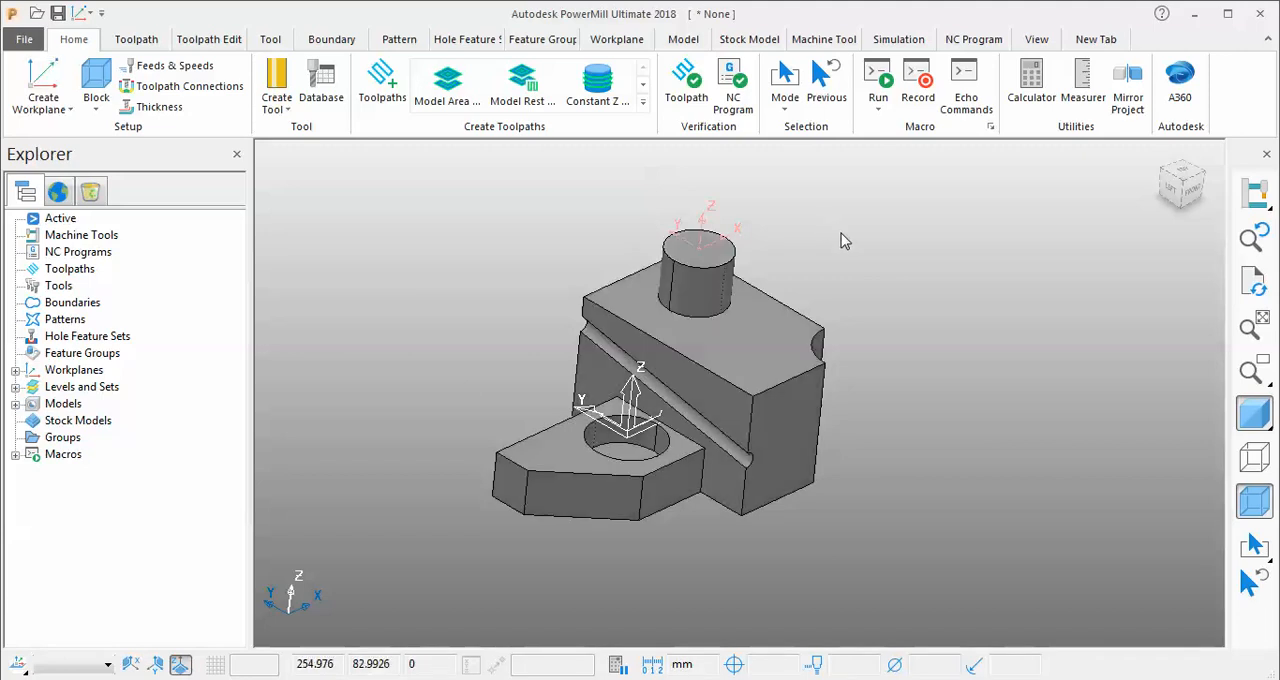
click(785, 440)
click(44, 96)
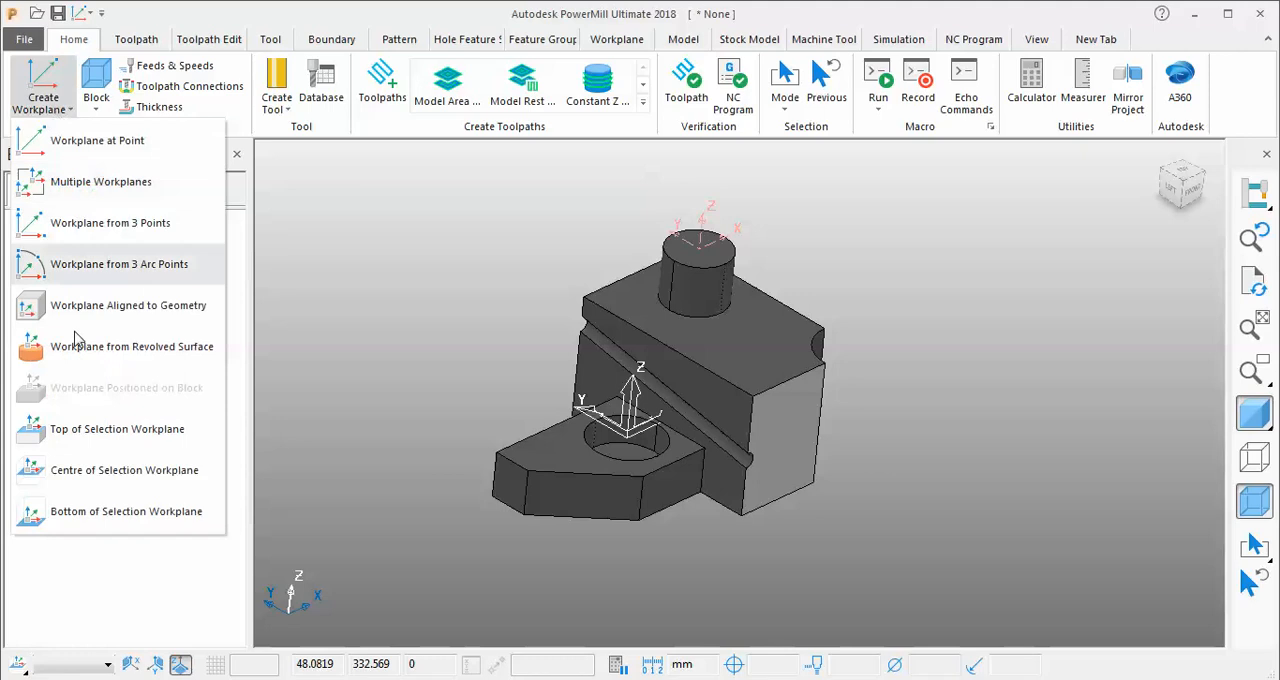
click(113, 477)
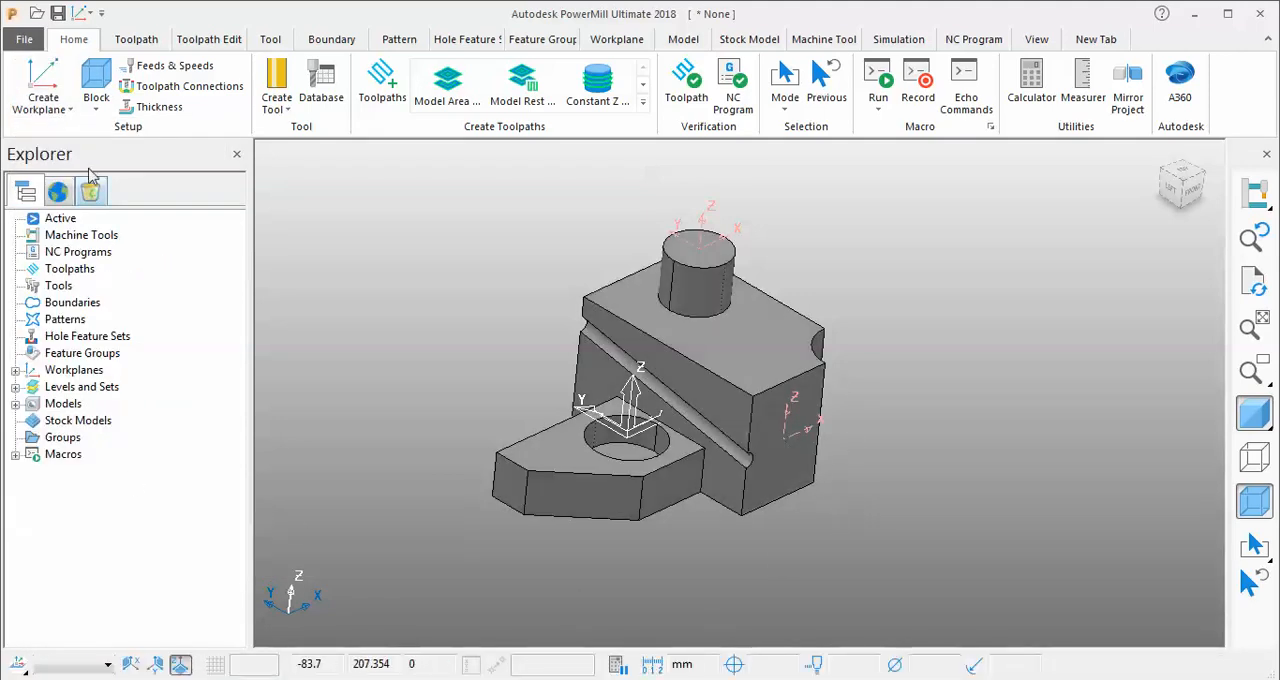
click(43, 85)
click(418, 372)
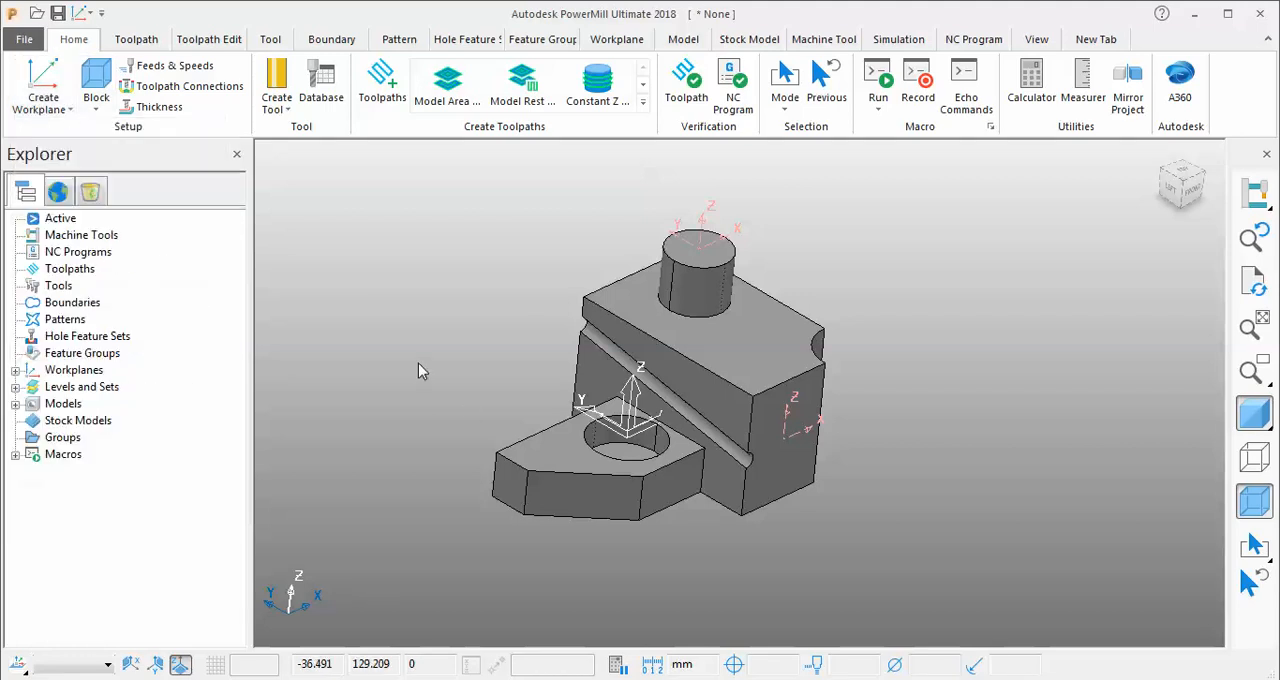
Create one Centre of Selection workplane on the plate's top face and another on its long front side face.
click(537, 449)
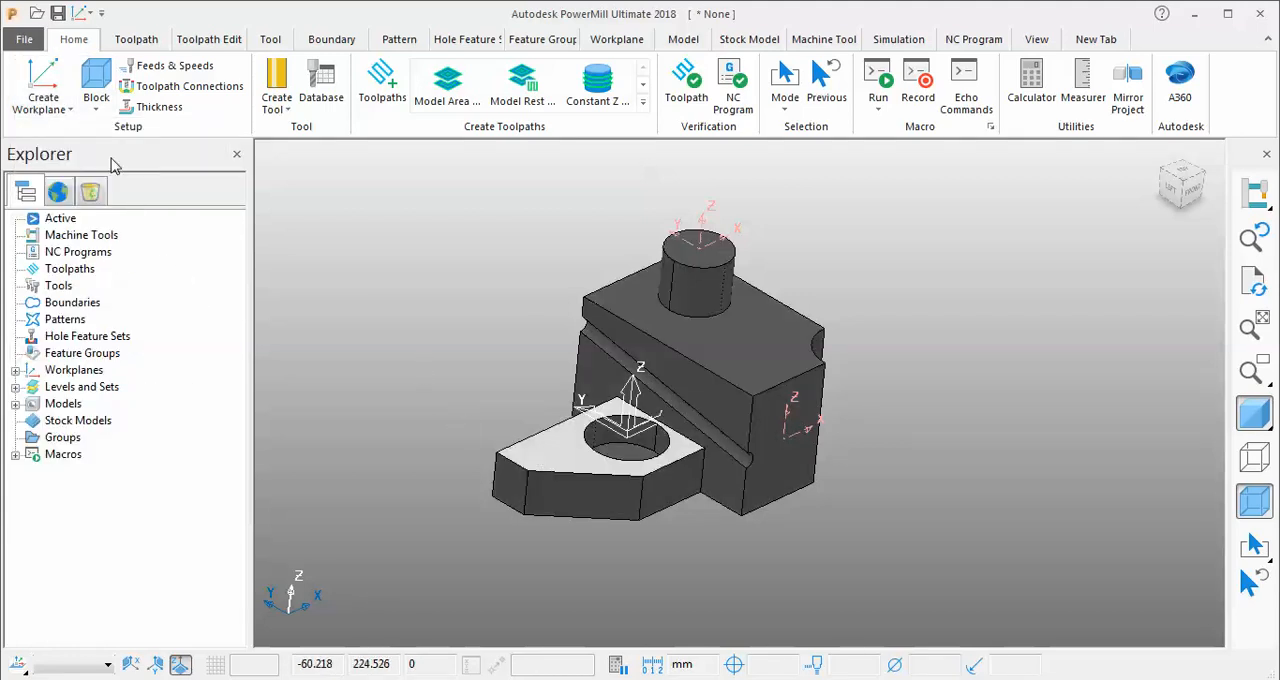
click(43, 92)
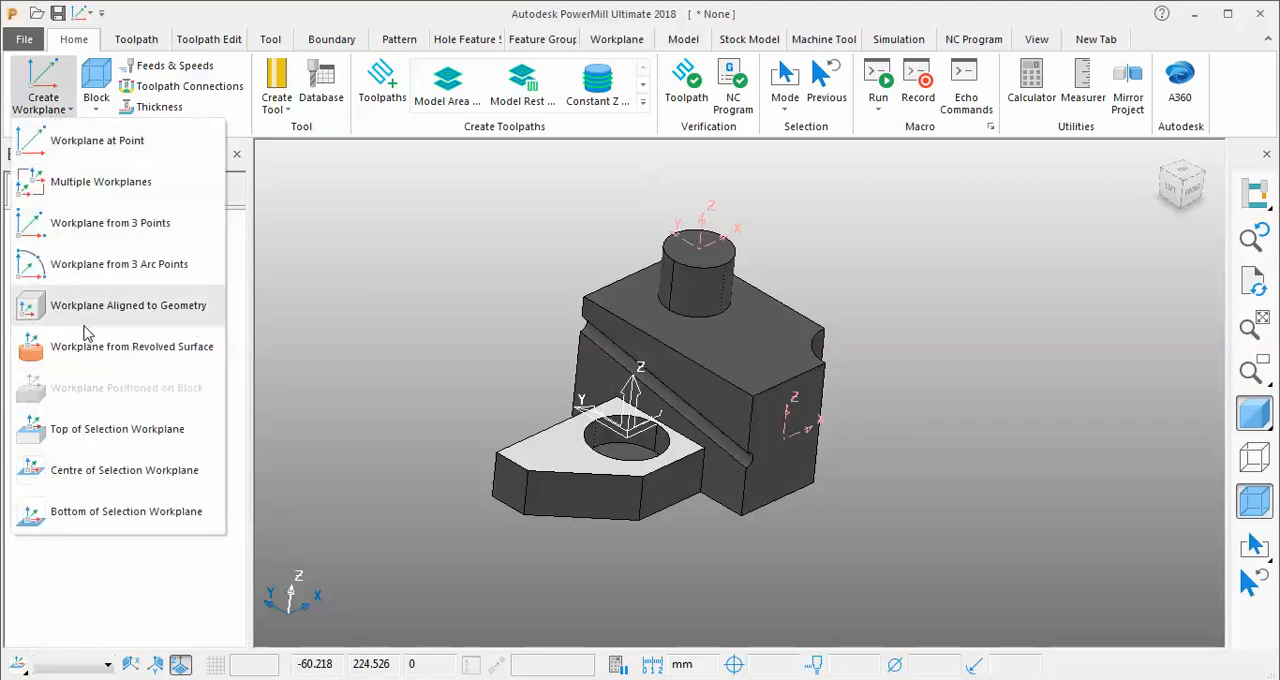
click(105, 468)
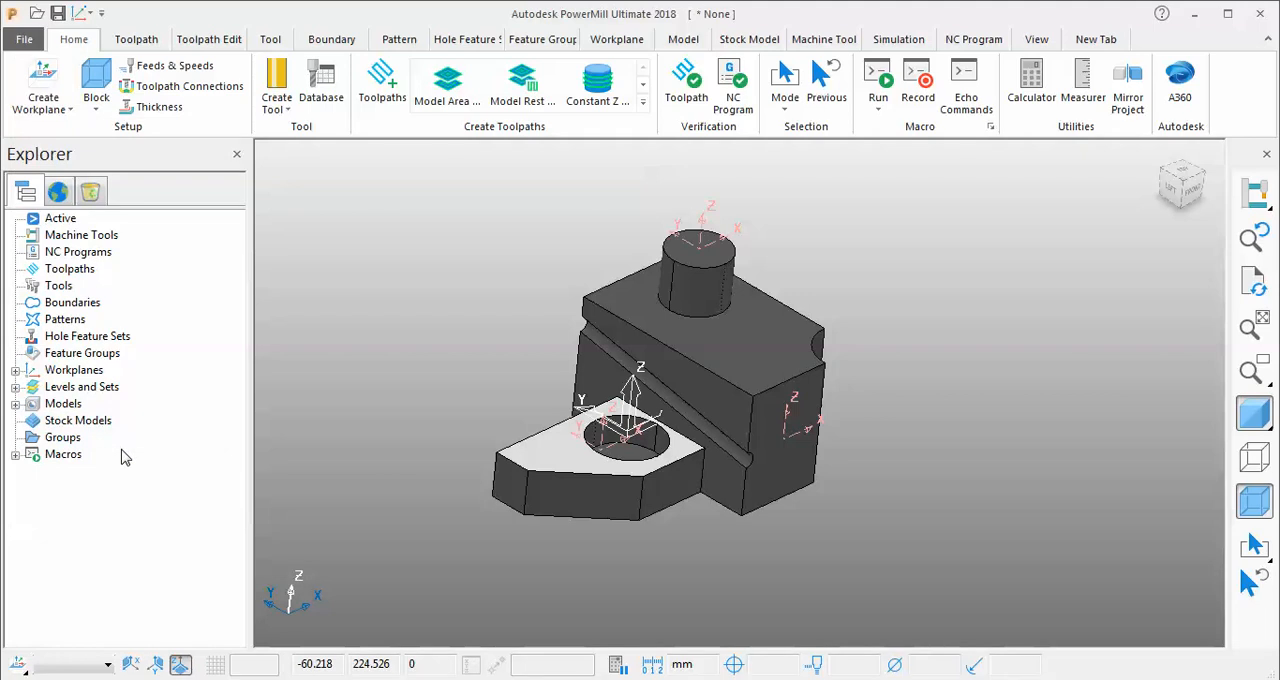
click(566, 500)
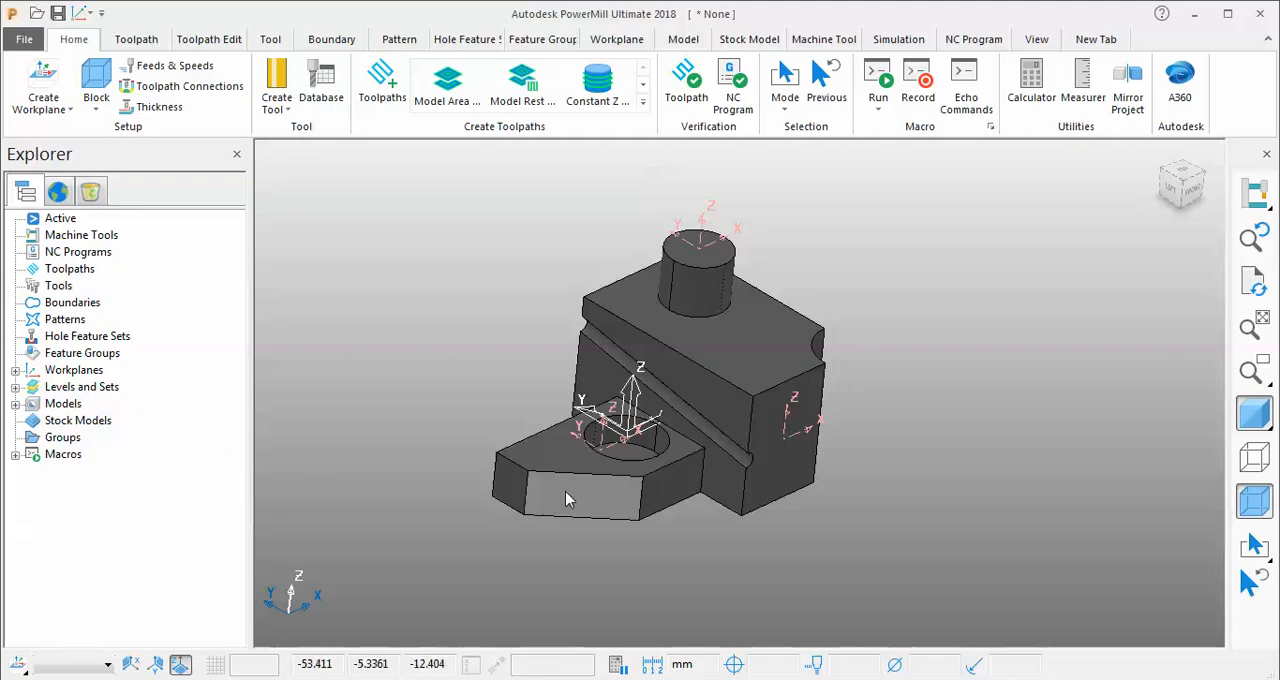
click(41, 100)
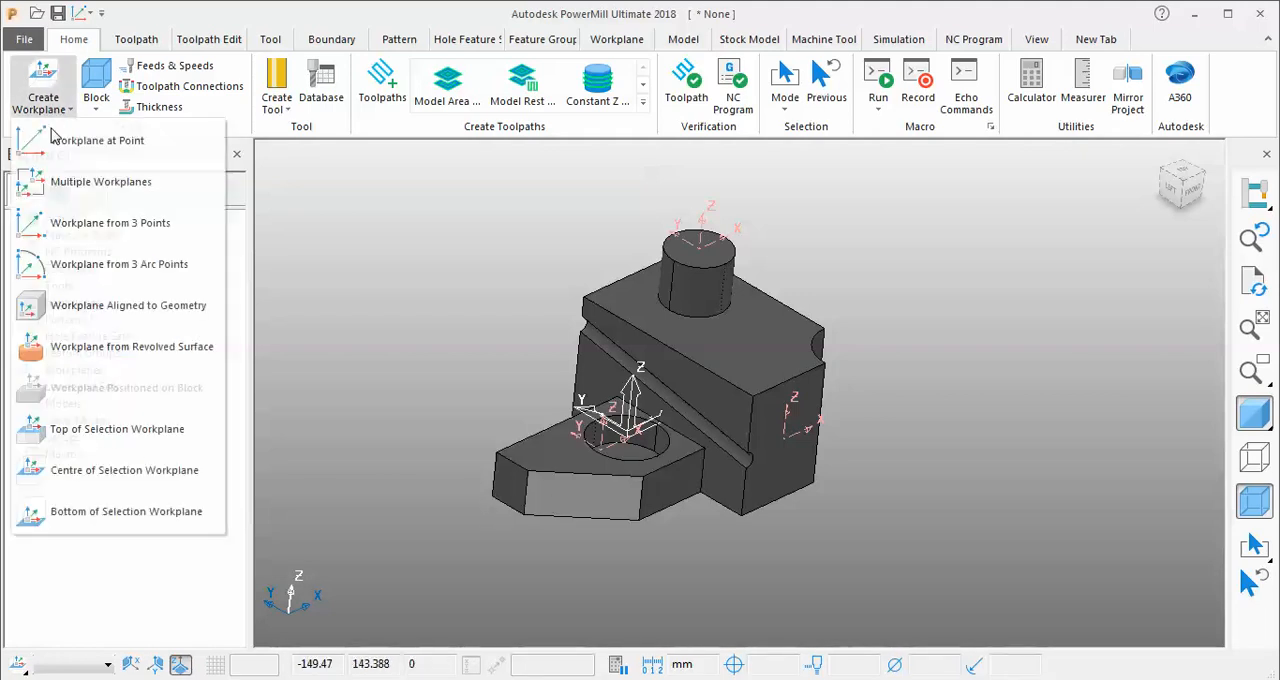
click(108, 468)
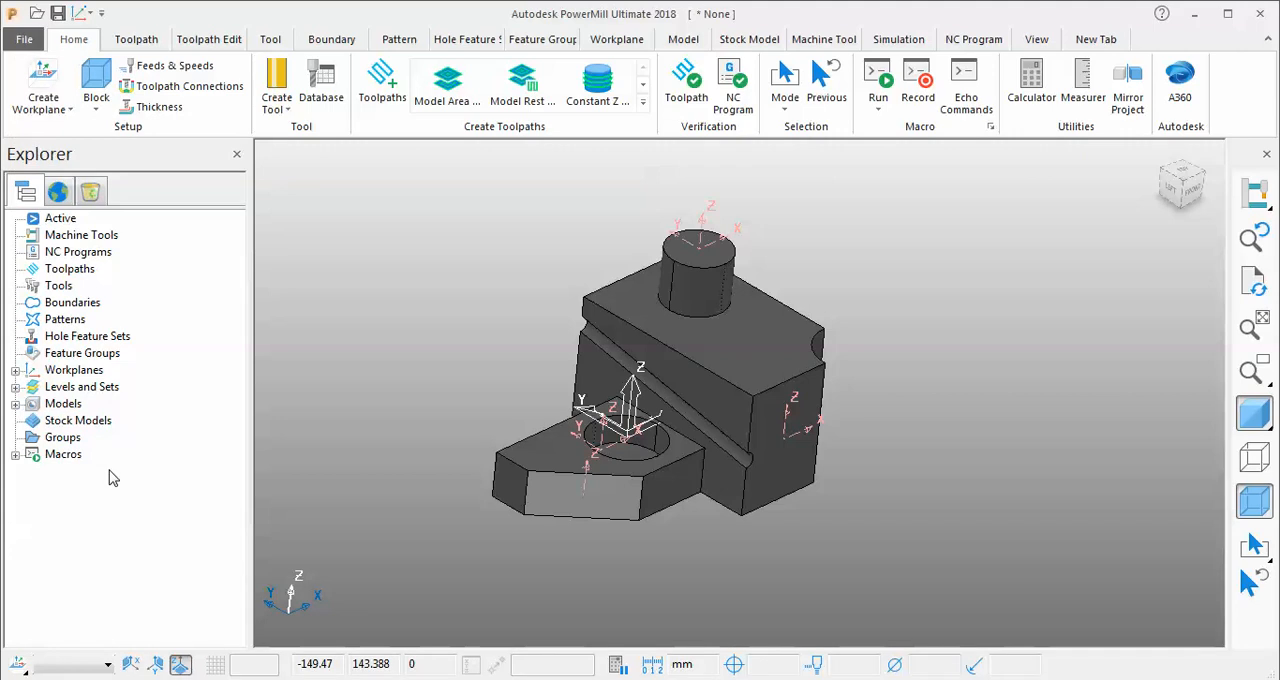
click(412, 380)
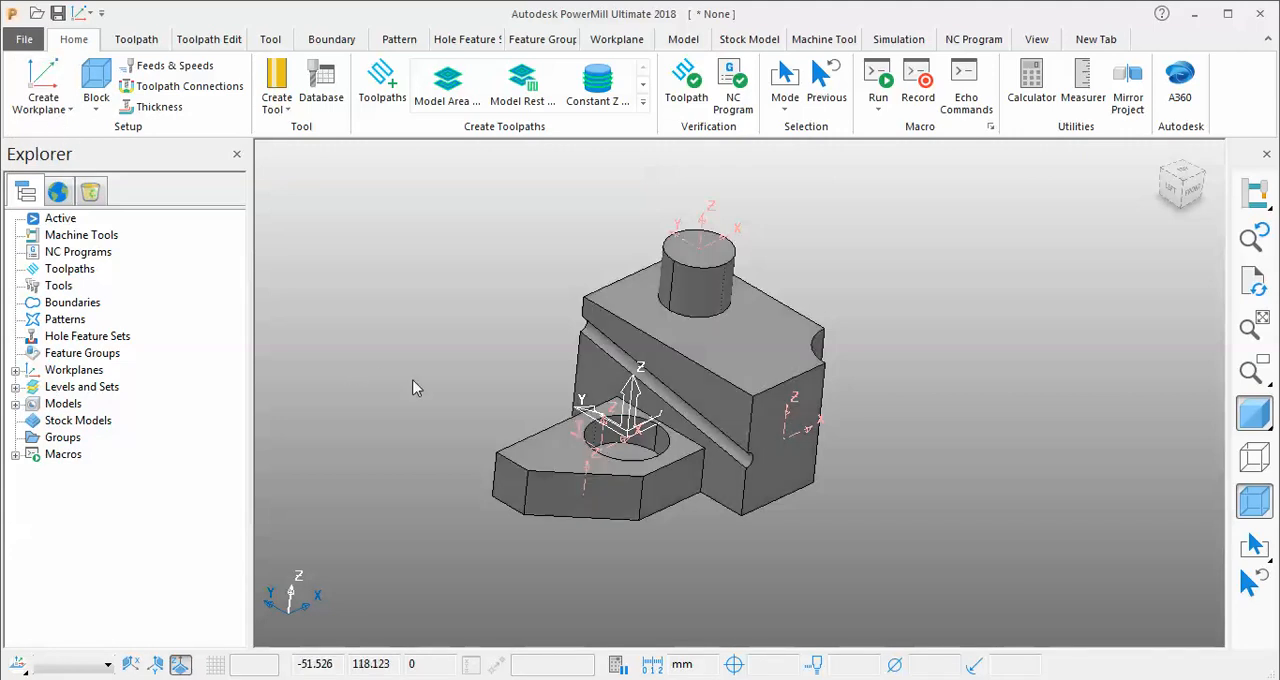
Select the small vertical face at the plate's narrow end and create a Bottom of Selection workplane on it.
click(514, 488)
click(41, 100)
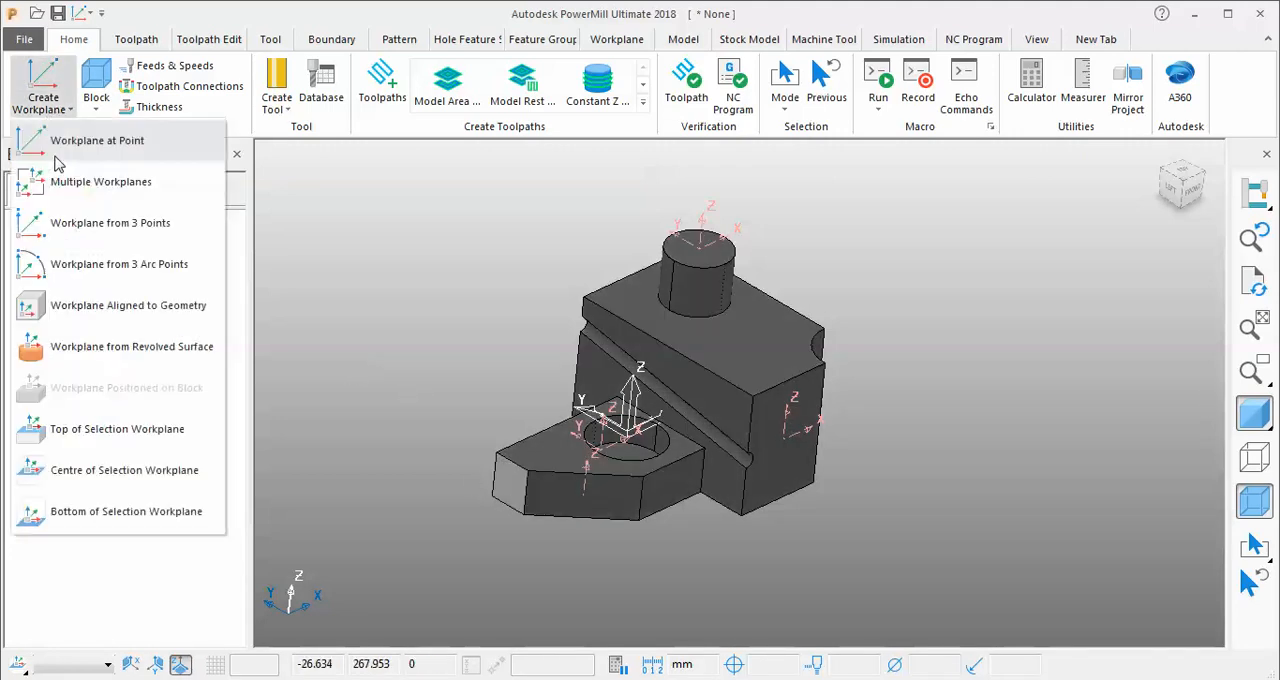
click(106, 515)
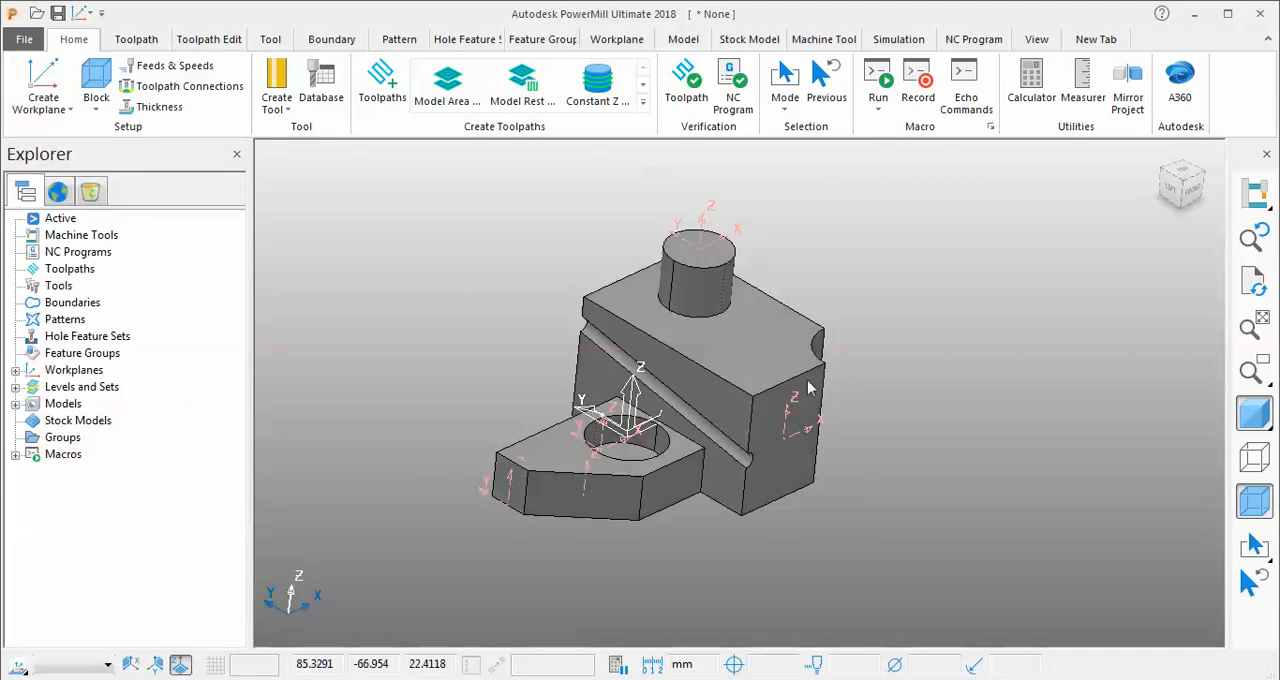
Select the block's top face around the boss and create a Bottom of Selection workplane on it twice.
click(785, 350)
click(41, 100)
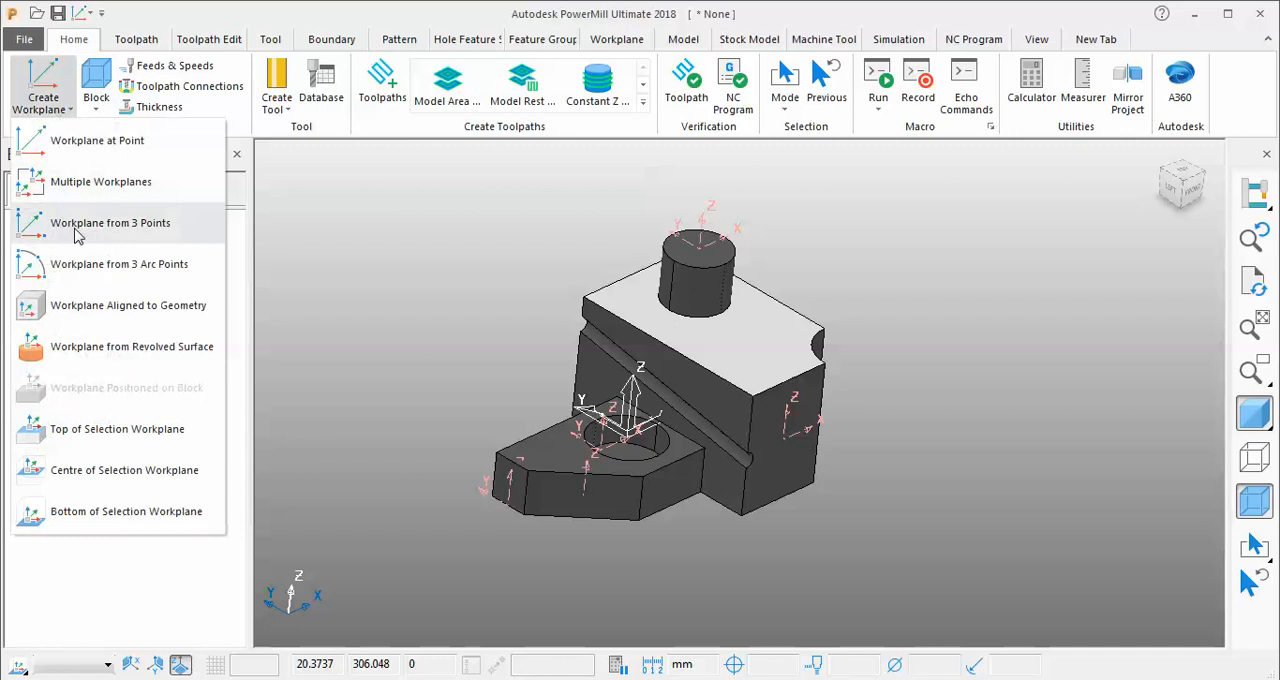
click(106, 511)
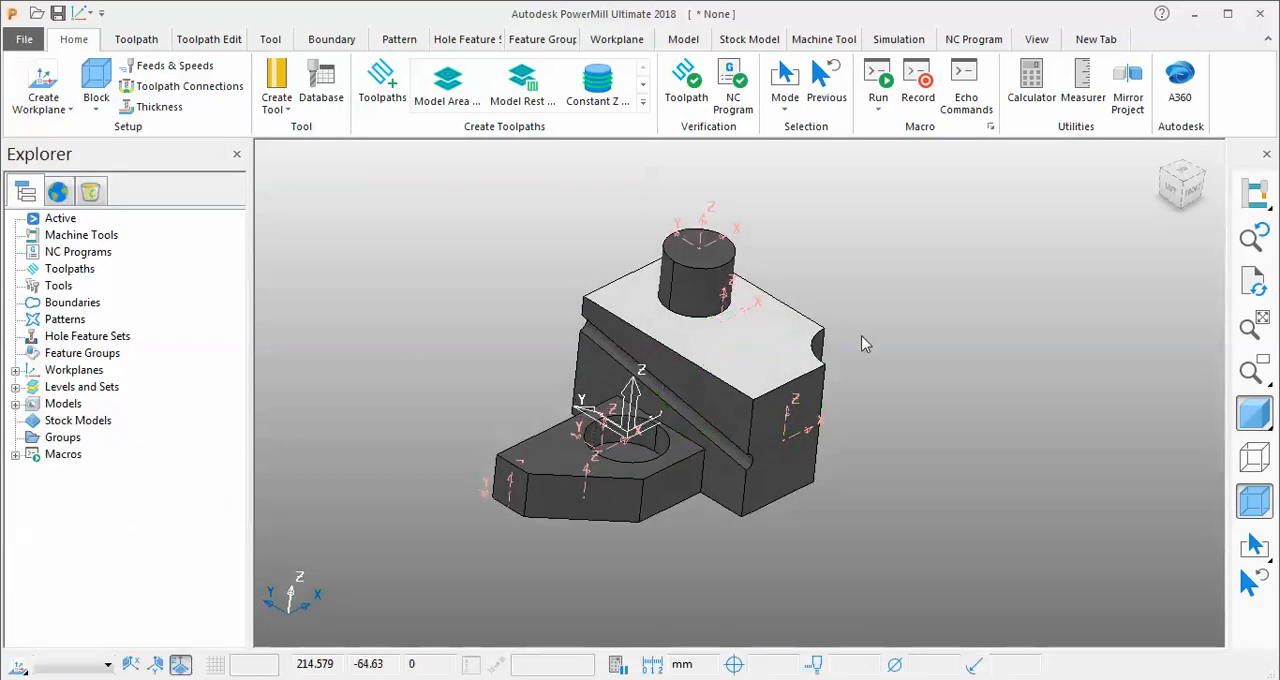
click(66, 110)
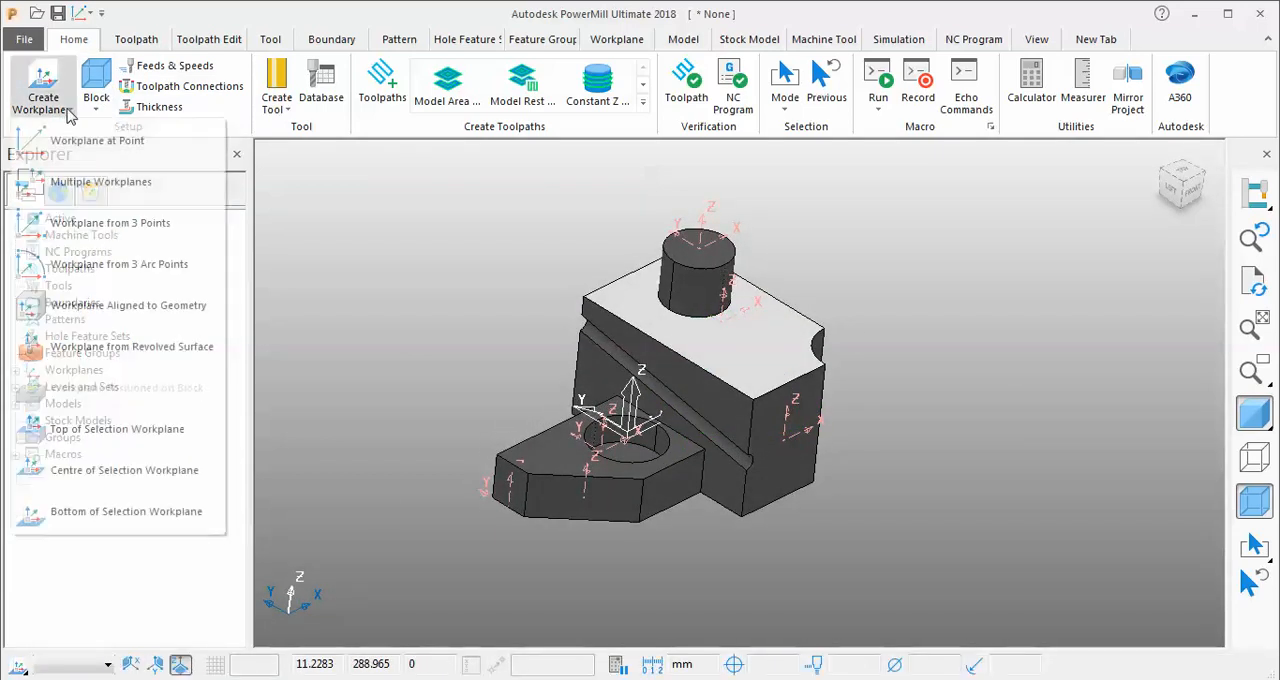
click(120, 512)
Select the block's flat rear side face and create both a Bottom of Selection and a Centre of Selection workplane on it.
middle_drag(816, 318, 878, 474)
click(878, 465)
click(840, 411)
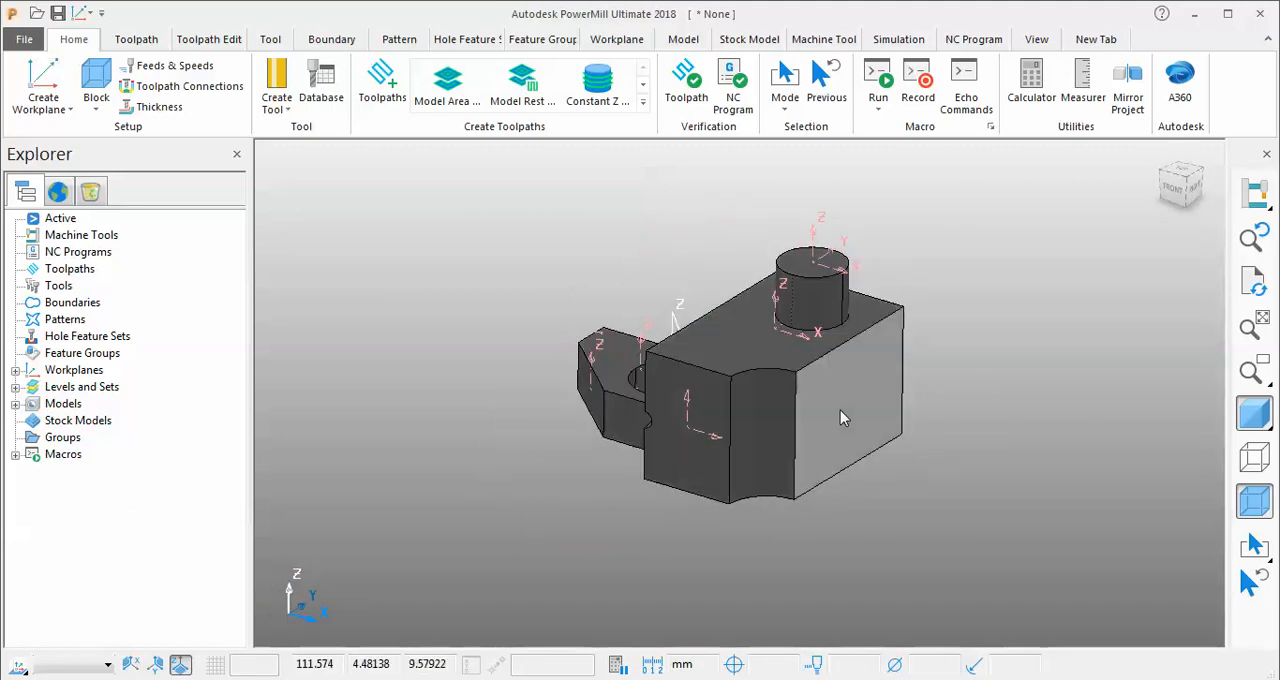
click(42, 103)
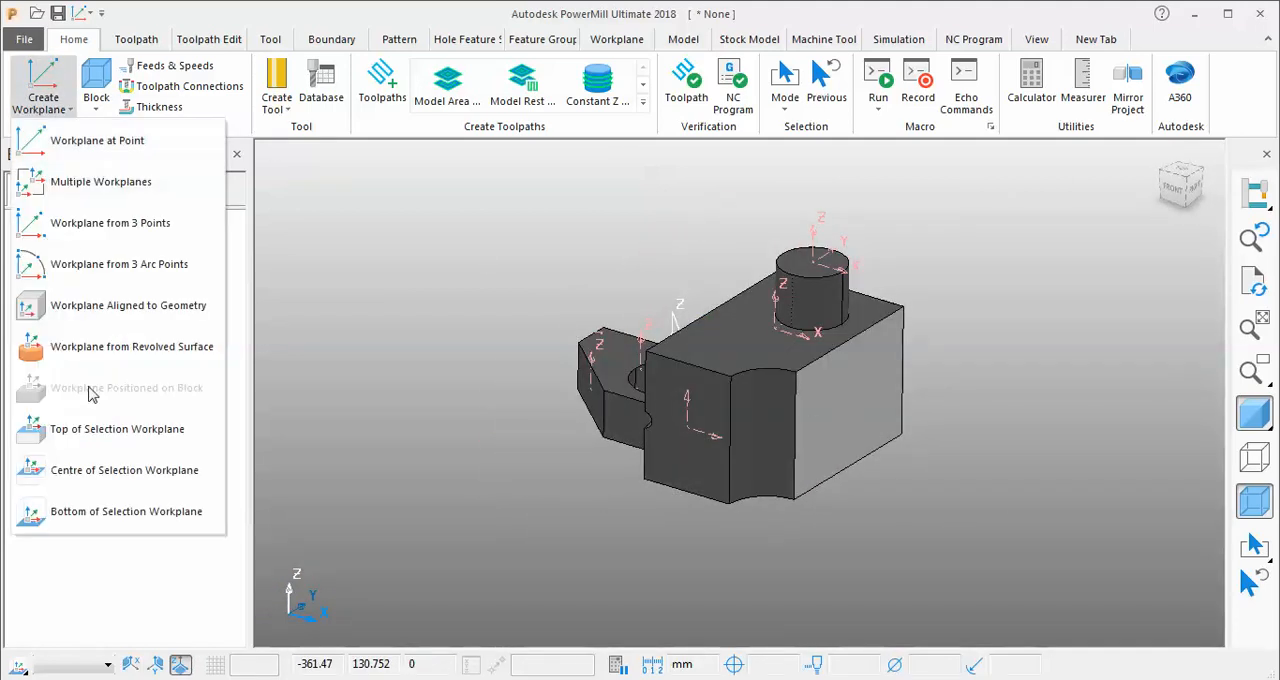
click(104, 511)
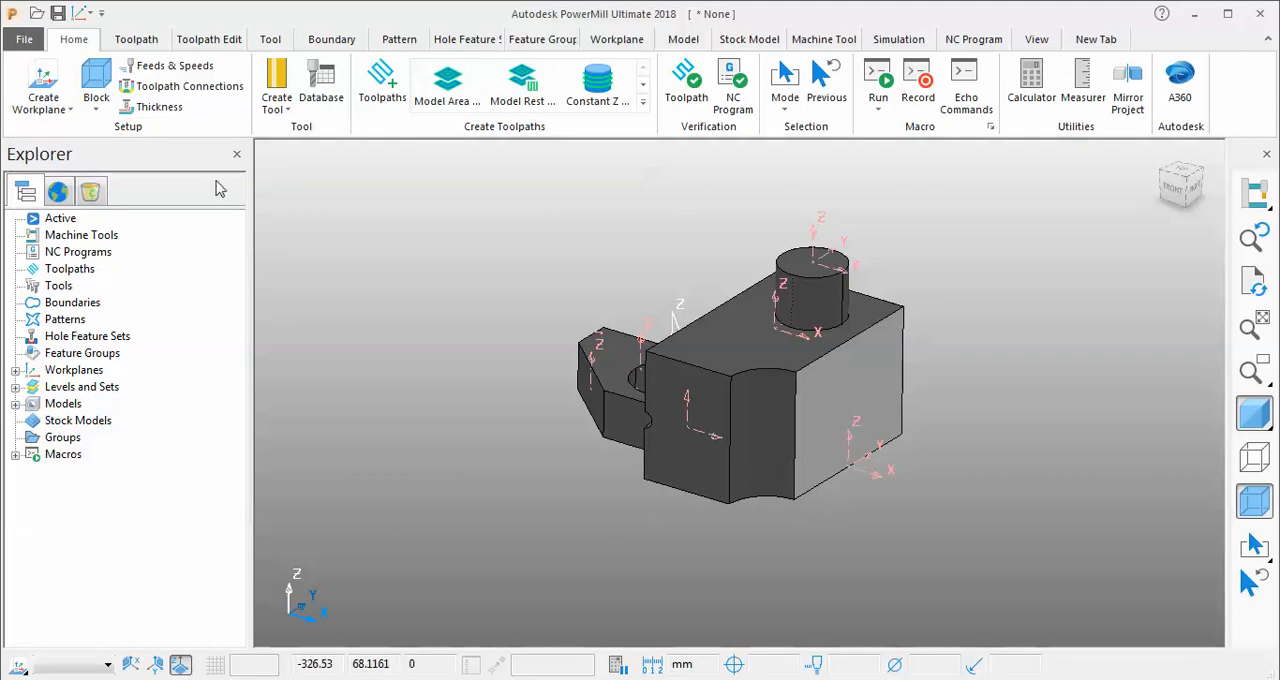
click(42, 100)
click(120, 468)
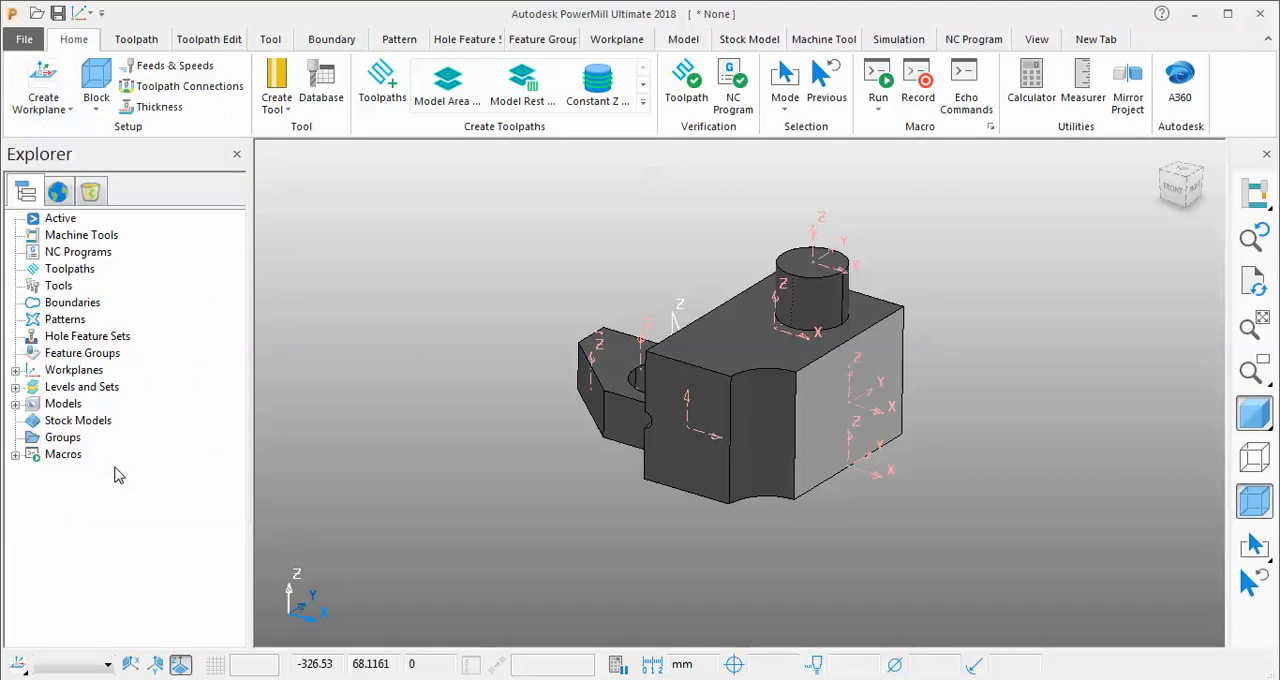
Delete workplanes 1 to 9 one by one.
middle_drag(357, 504, 283, 347)
click(15, 370)
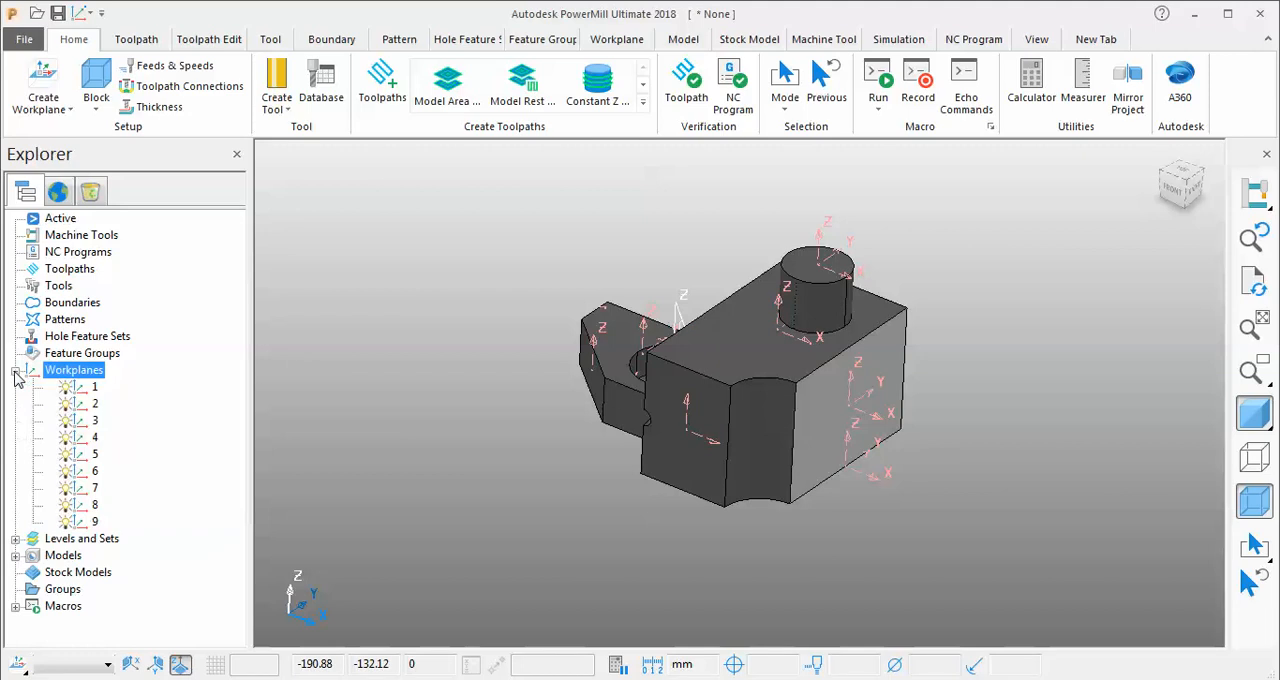
right_click(82, 391)
click(150, 385)
right_click(100, 387)
click(150, 383)
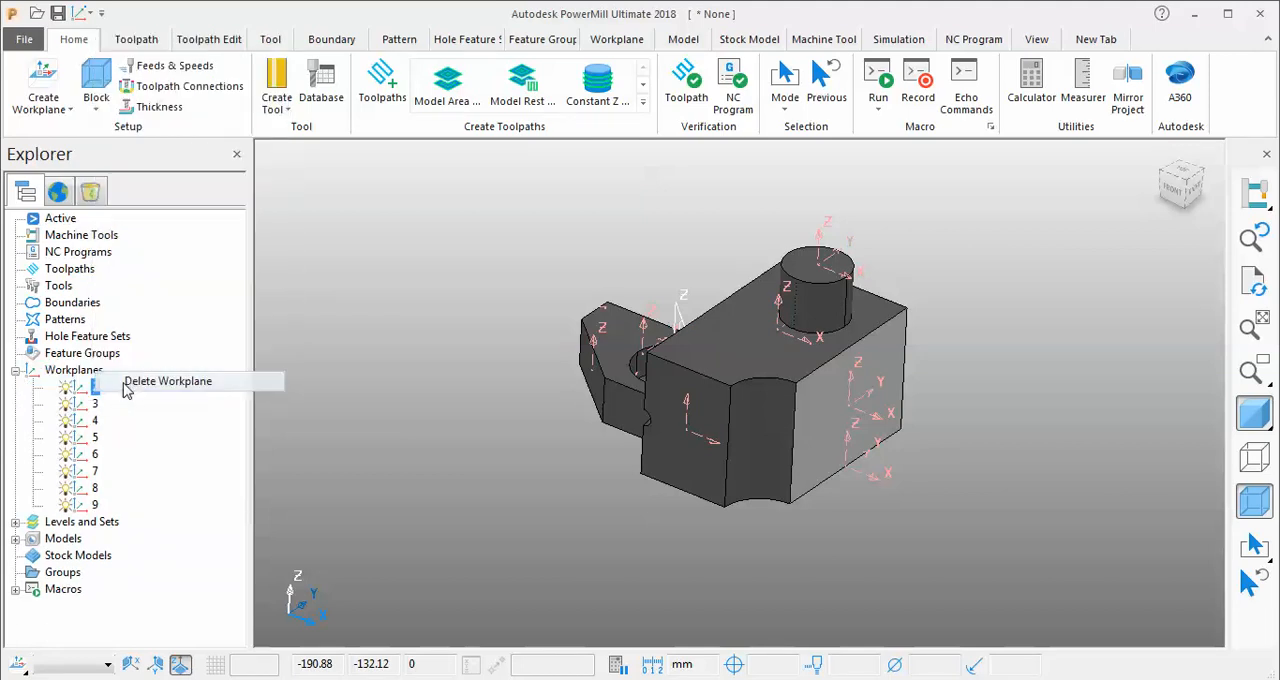
right_click(80, 395)
click(180, 381)
right_click(88, 396)
click(145, 383)
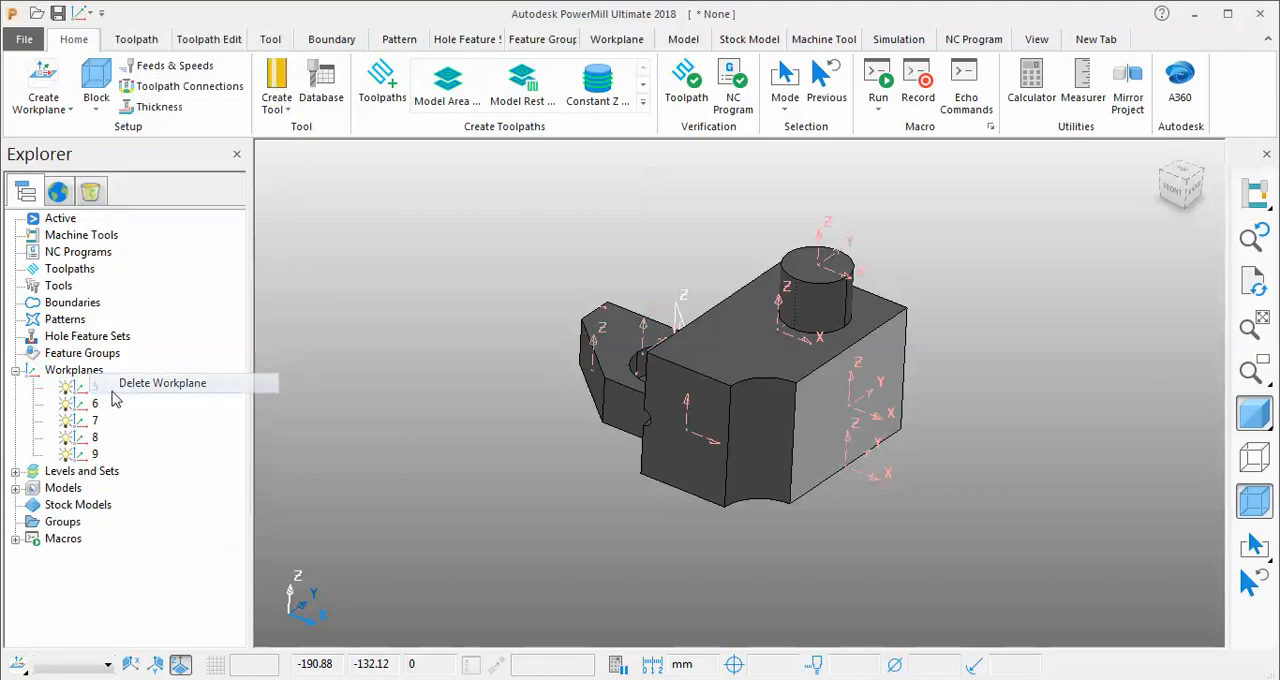
right_click(90, 387)
click(145, 383)
right_click(90, 388)
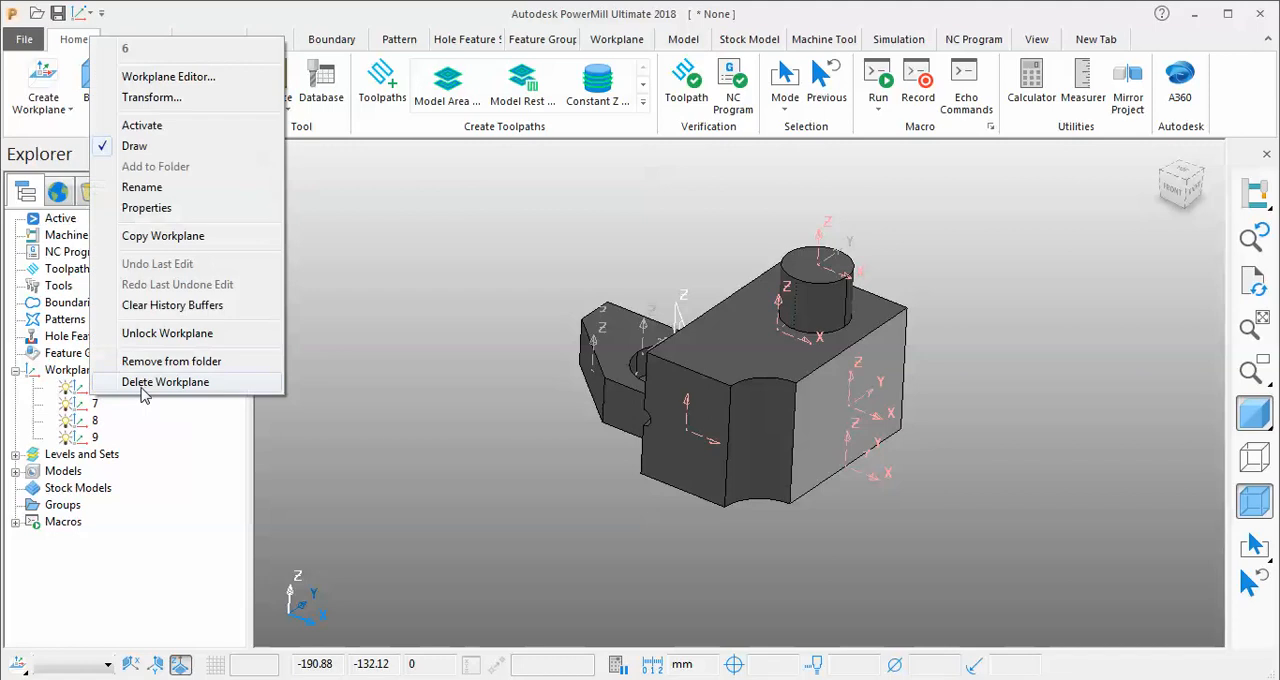
click(145, 383)
right_click(90, 387)
click(145, 383)
right_click(94, 390)
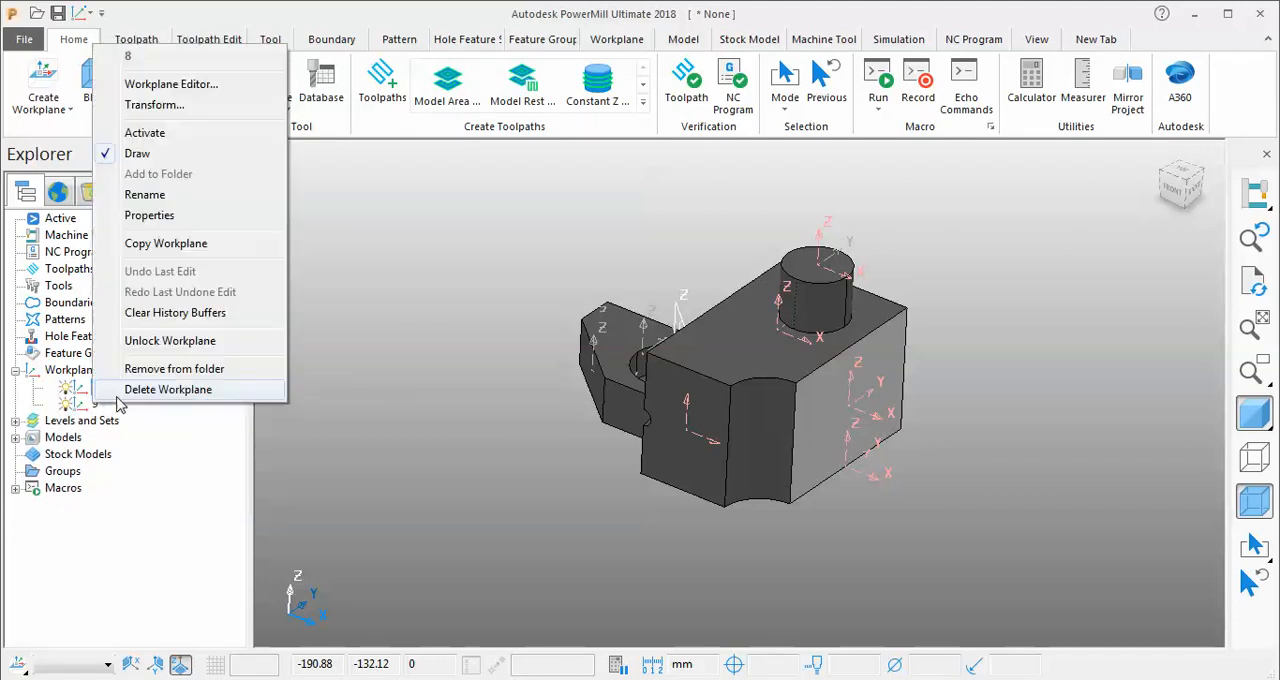
click(125, 390)
right_click(100, 404)
key(Escape)
right_click(82, 389)
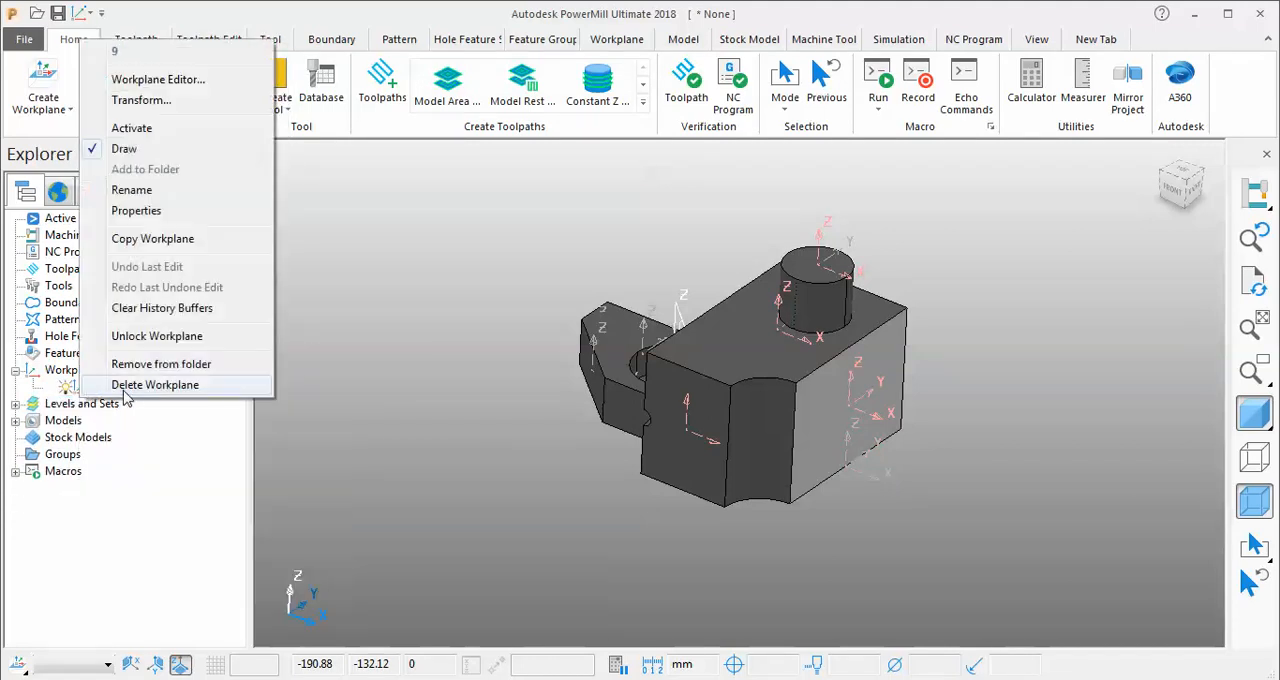
click(124, 390)
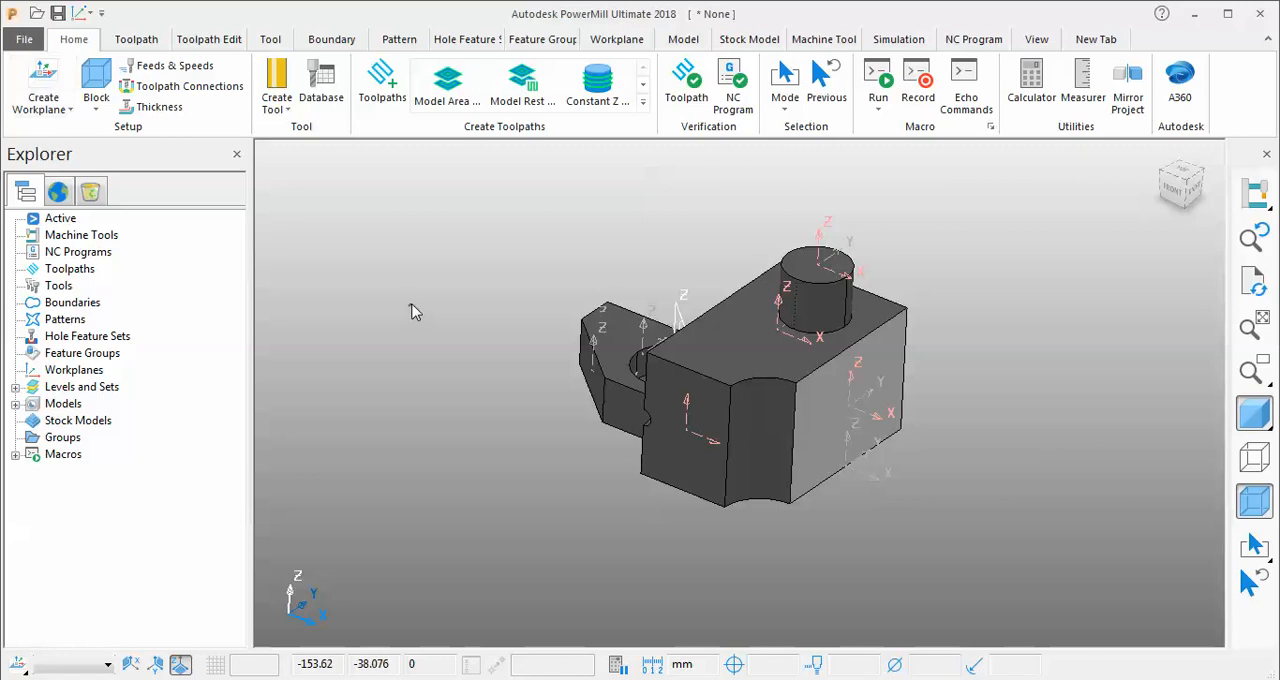
Calculate a box-shaped block around the model and accept it.
middle_drag(415, 311, 511, 267)
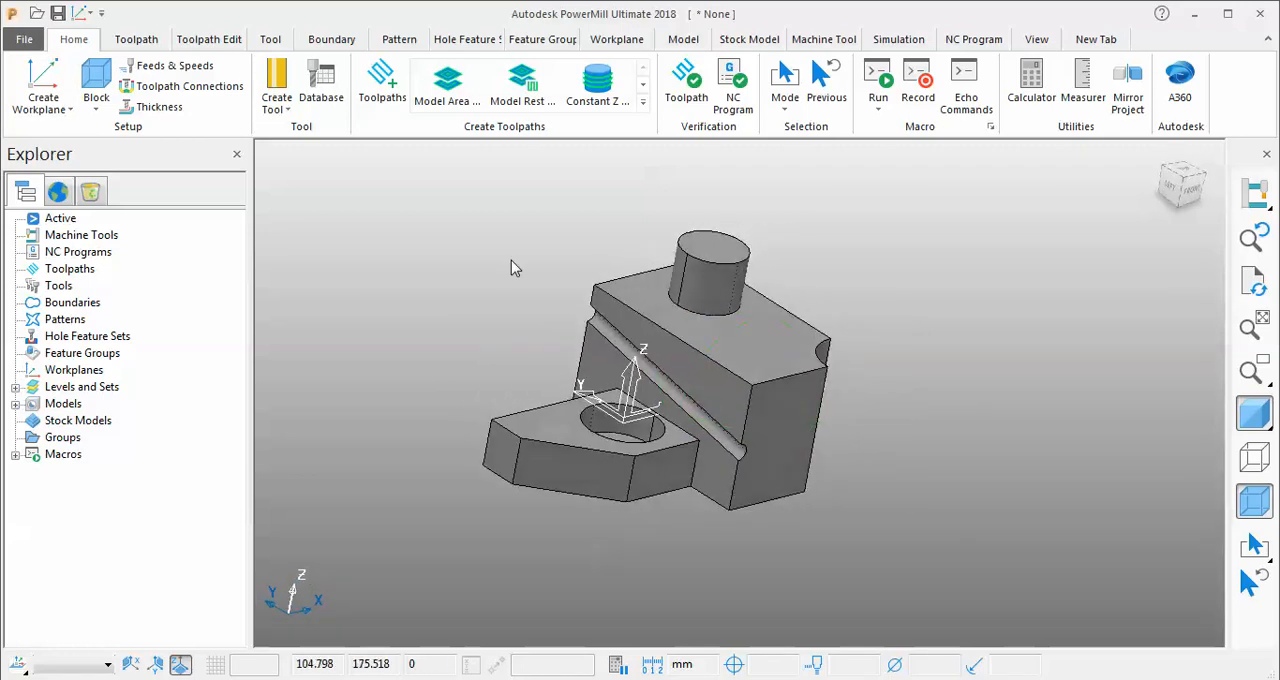
click(100, 105)
click(128, 160)
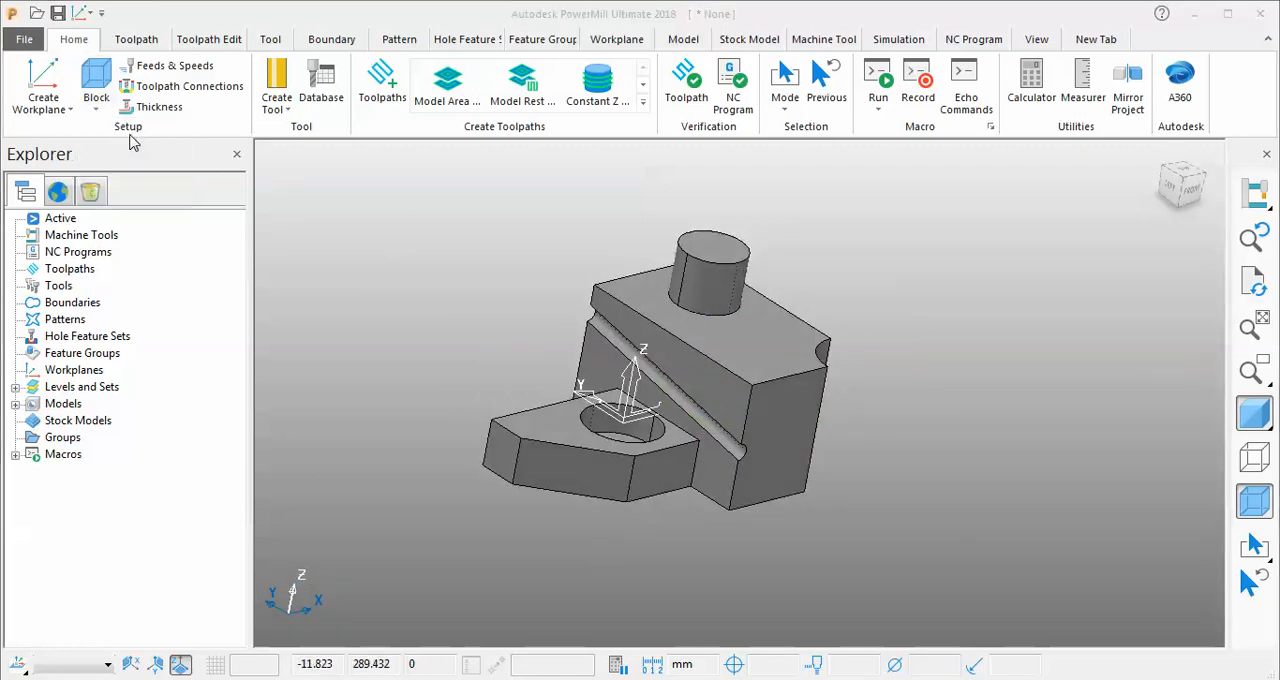
click(296, 461)
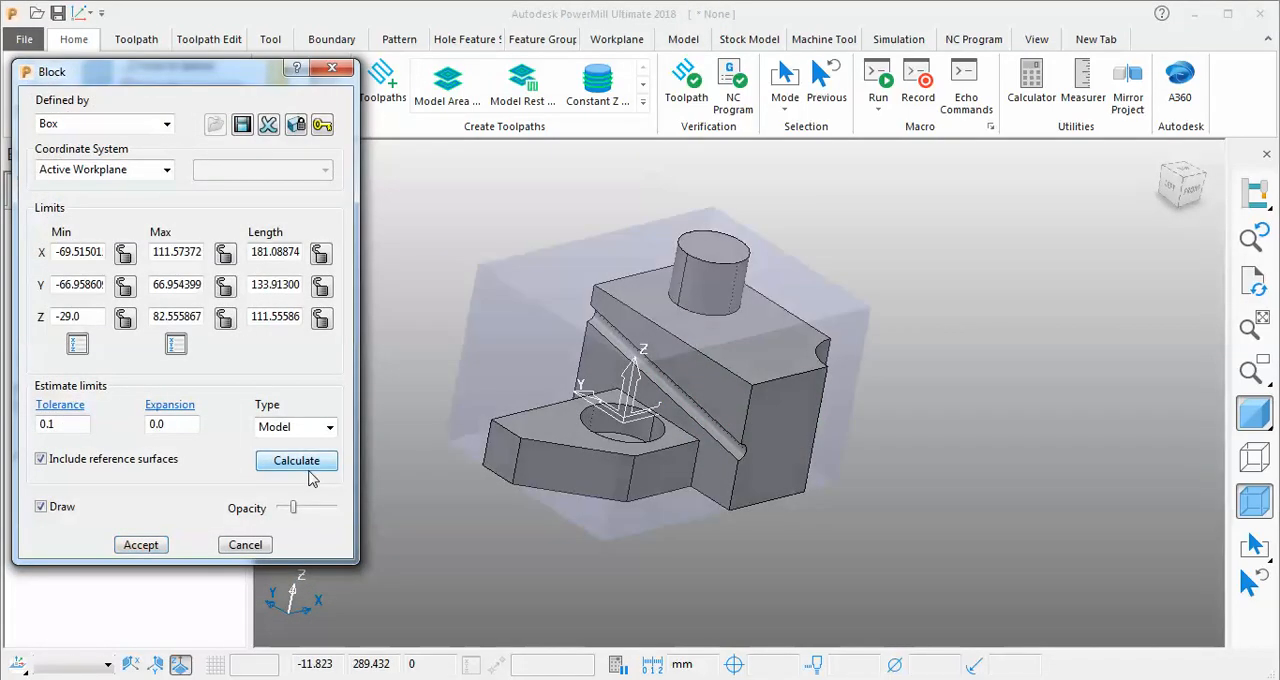
click(141, 546)
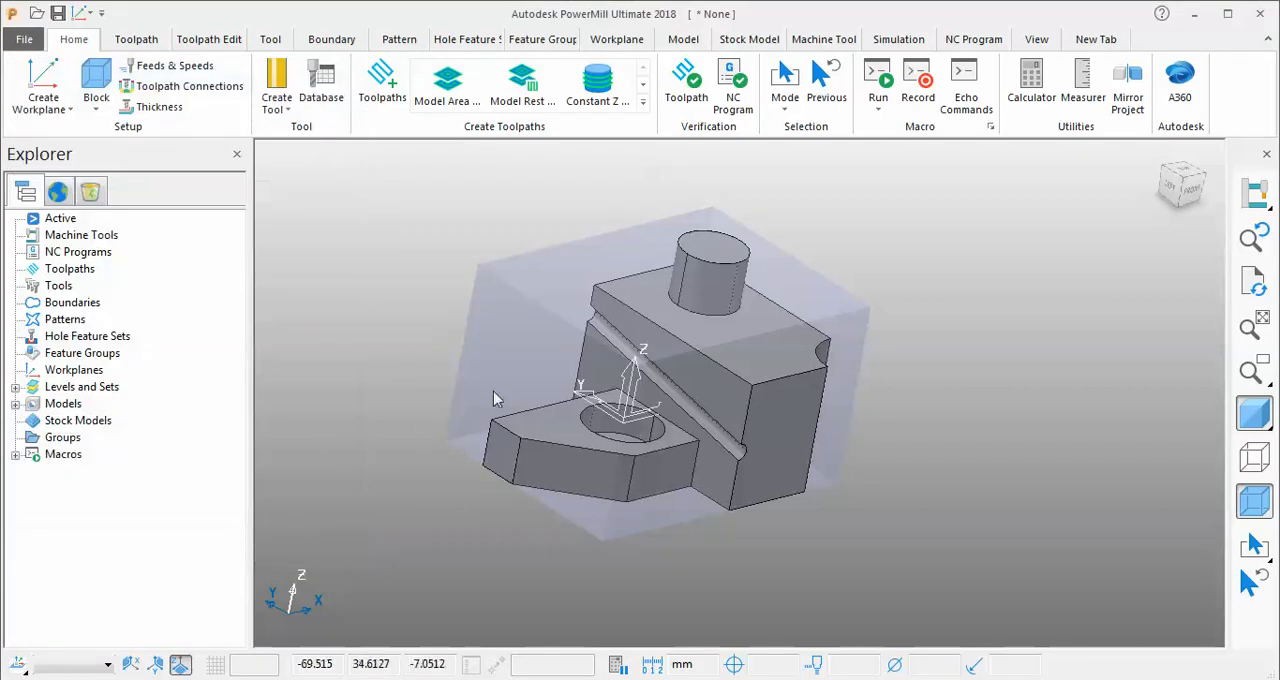
Create a Workplane Positioned on Block at the block's top corner with minimum X and Y.
middle_drag(493, 398, 517, 376)
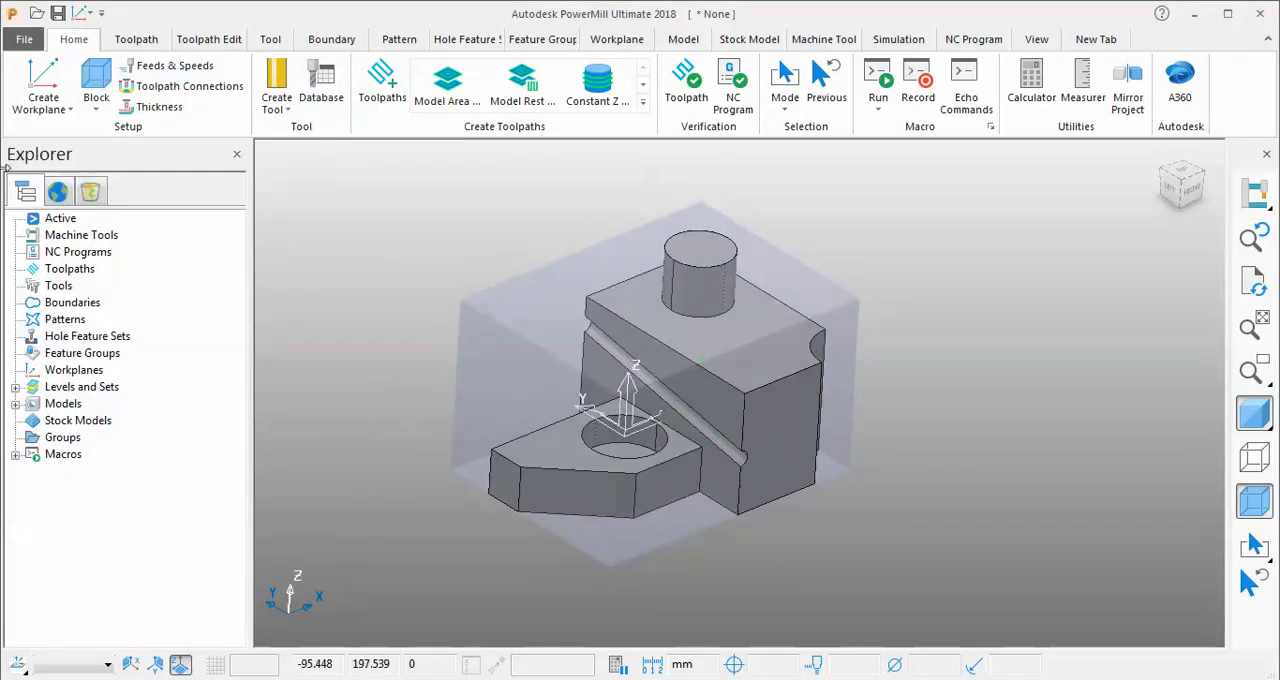
click(42, 104)
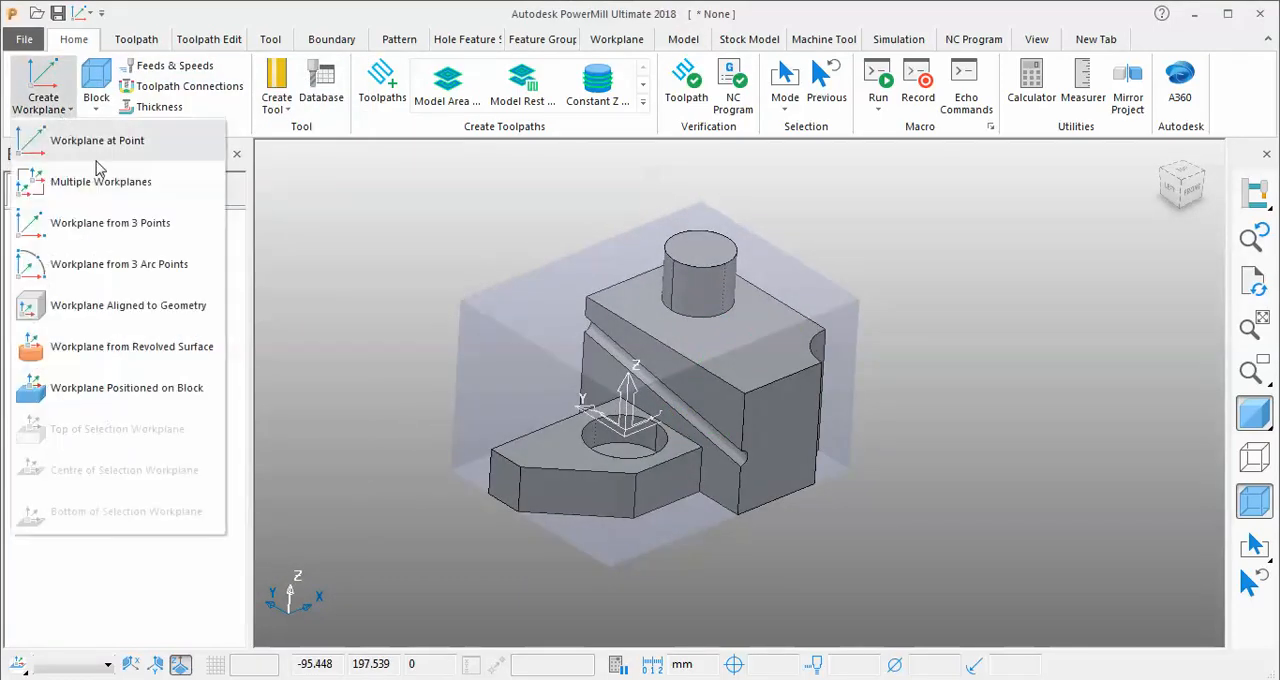
click(120, 393)
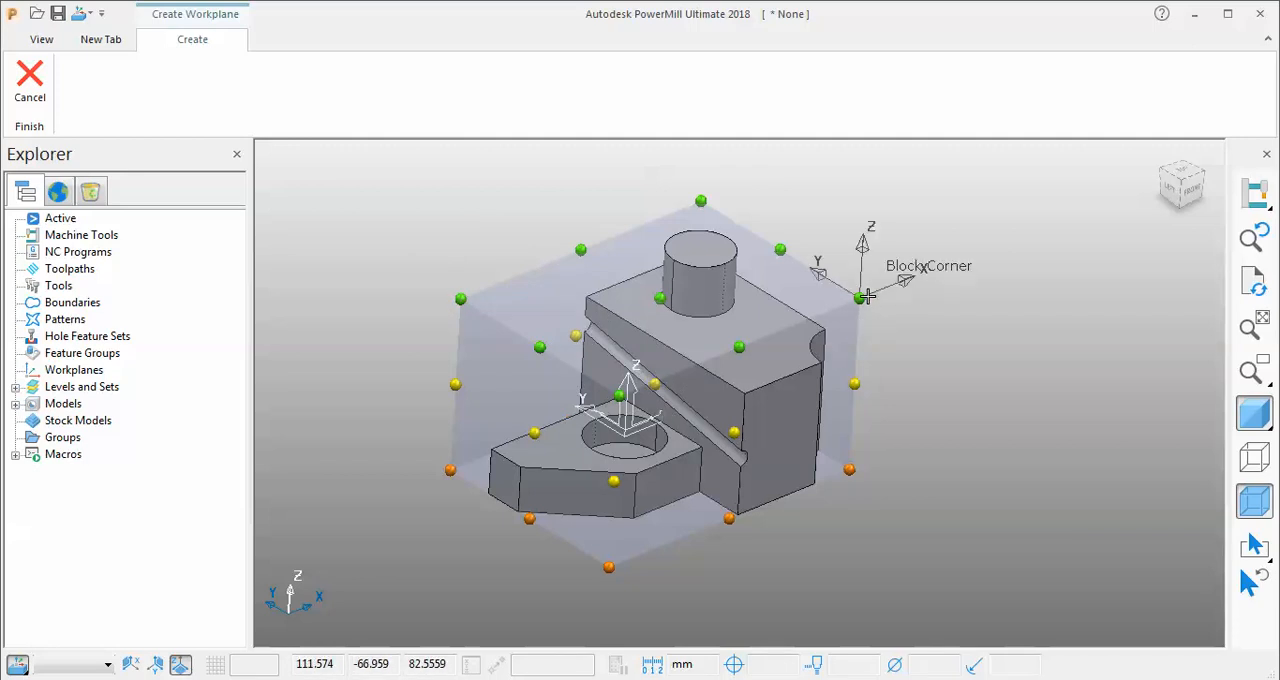
click(620, 396)
middle_drag(997, 452, 673, 296)
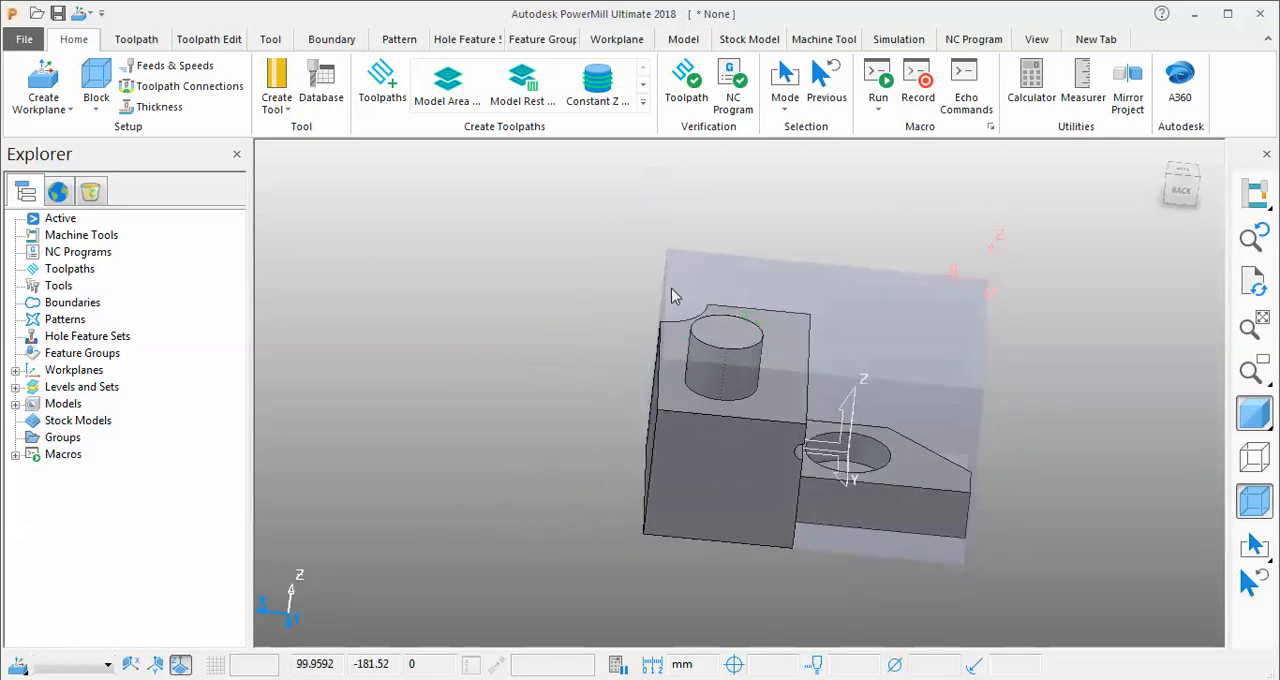
Create a Workplane Positioned on Block at the centre of the block's top face.
click(42, 88)
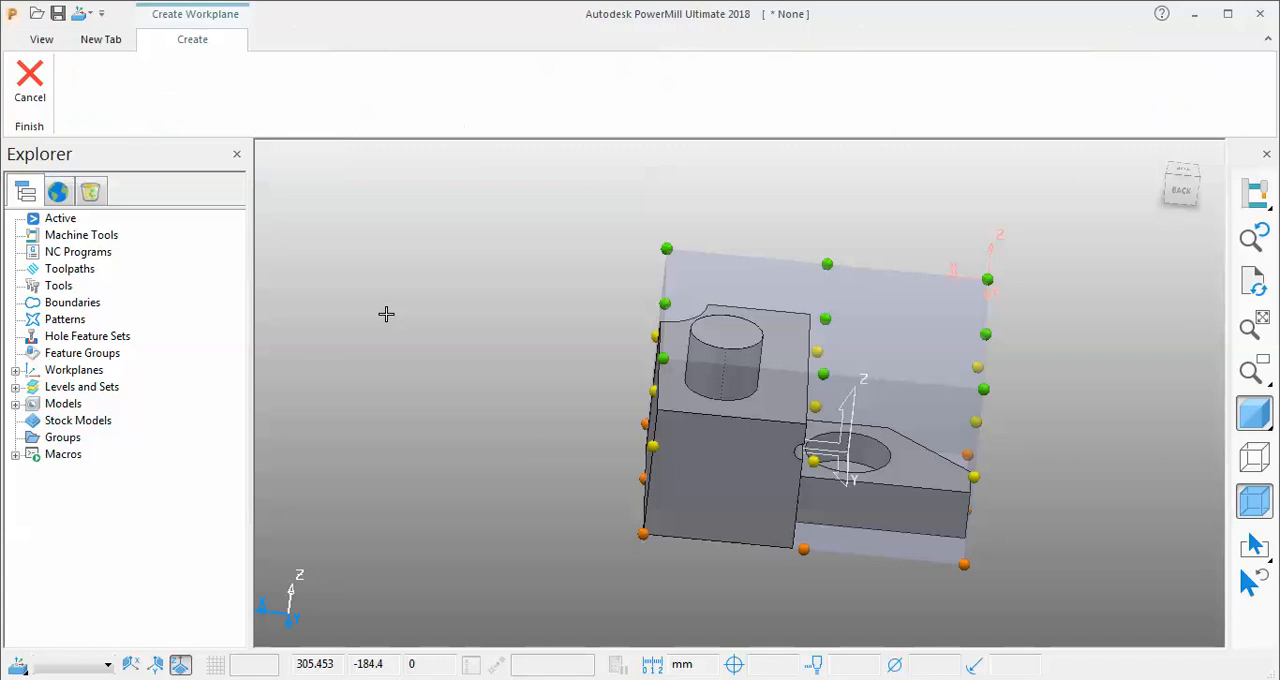
middle_drag(872, 542, 601, 543)
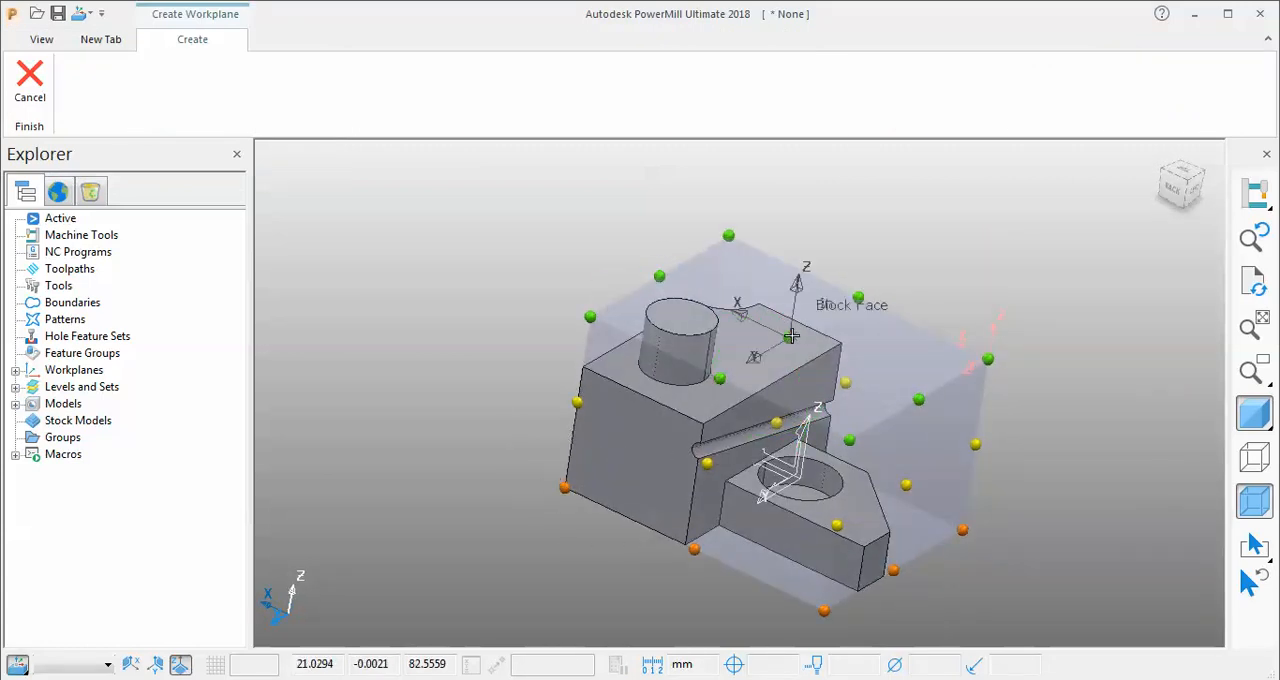
click(790, 336)
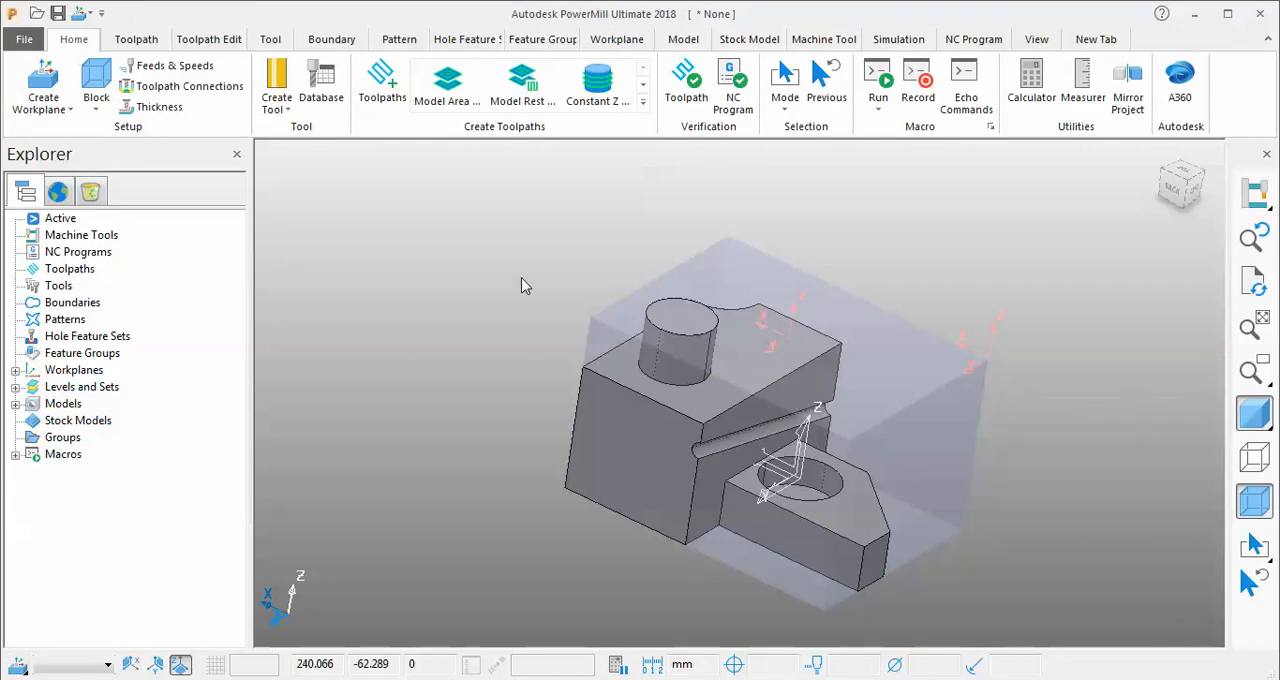
Activate workplane 1 at the block's top corner.
middle_drag(523, 283, 415, 326)
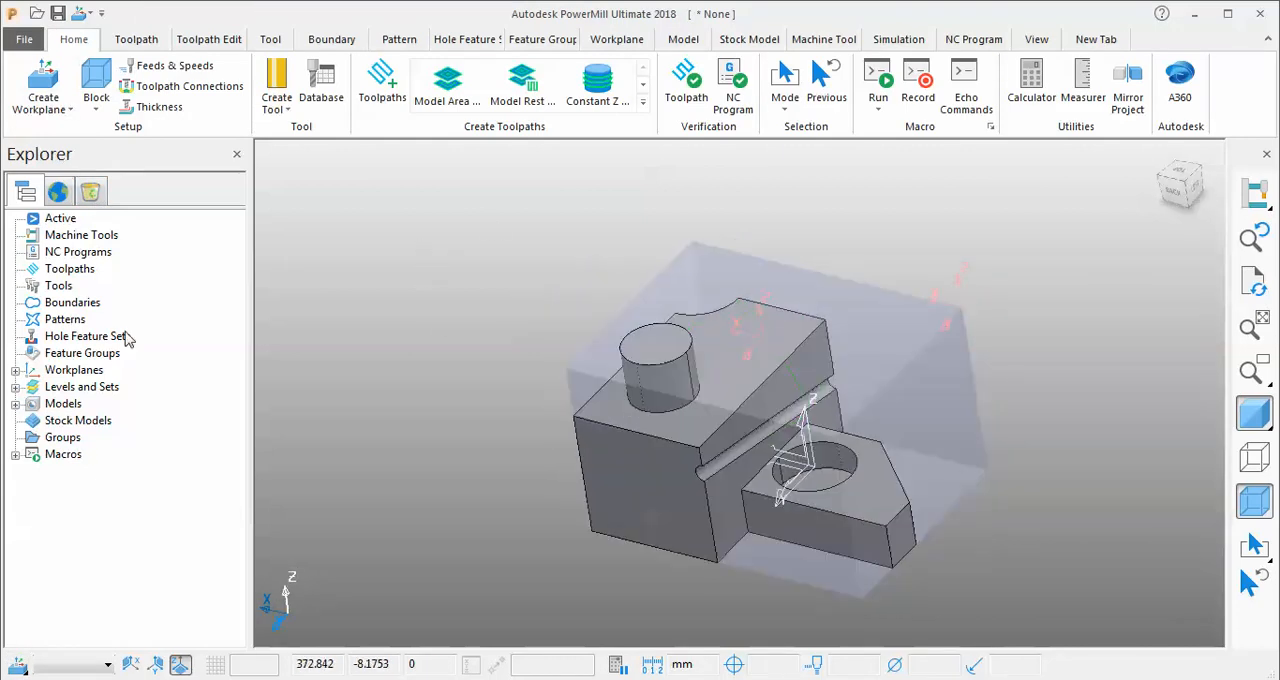
click(15, 370)
right_click(88, 393)
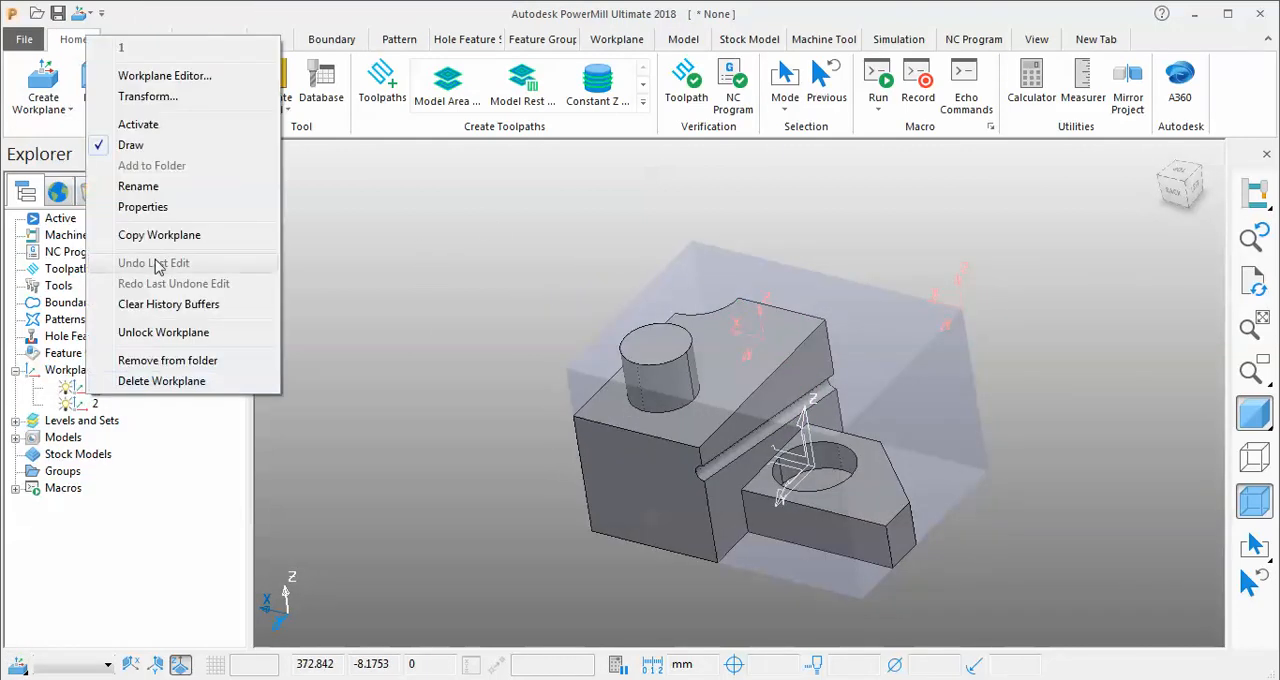
click(170, 130)
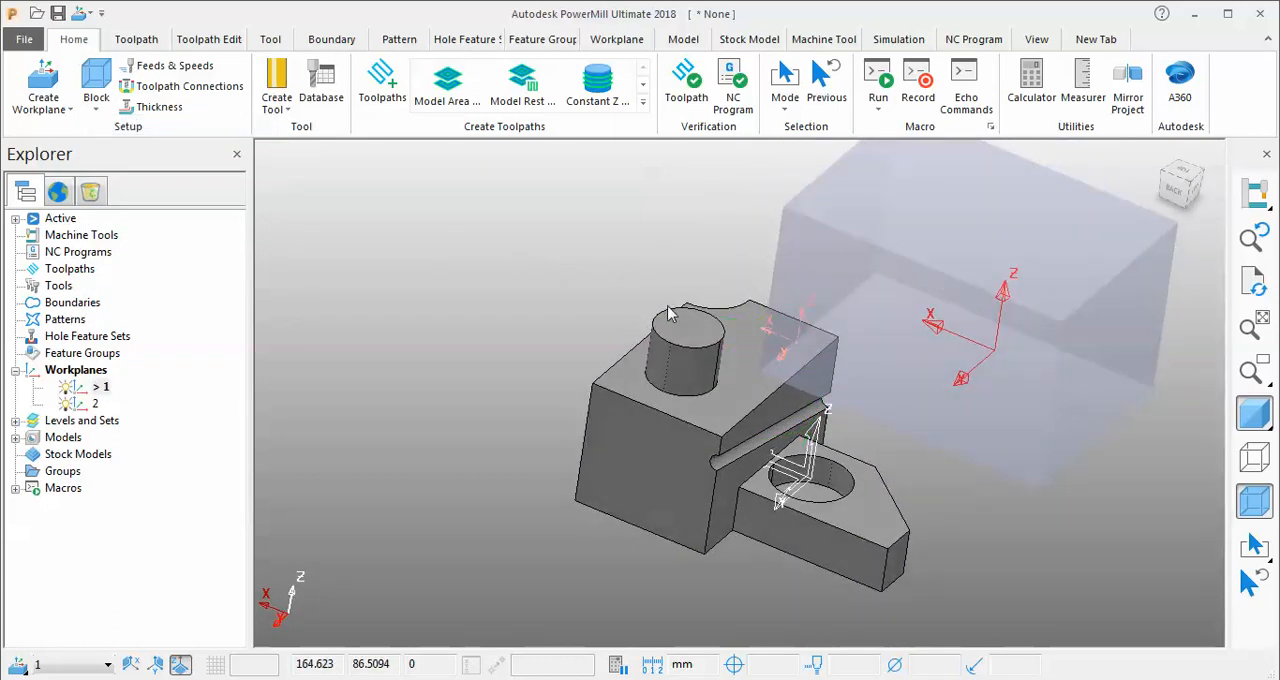
Recalculate the box block around the model relative to the active workplane and accept it.
click(96, 101)
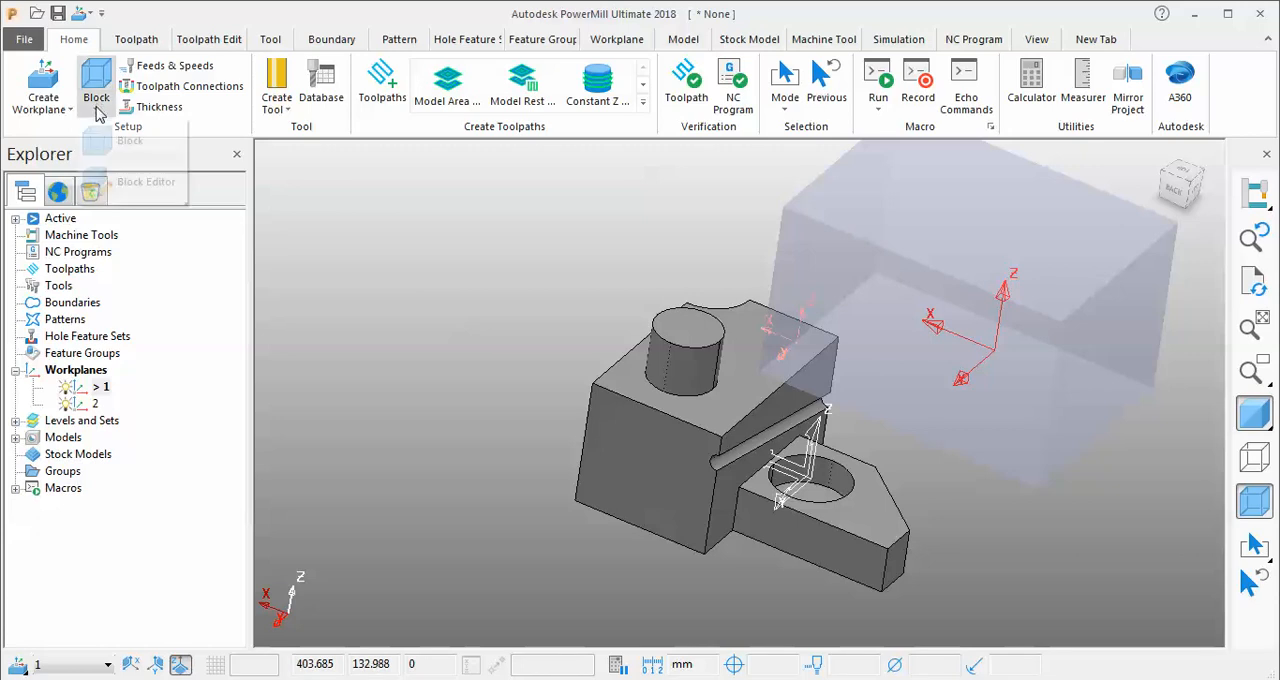
click(130, 141)
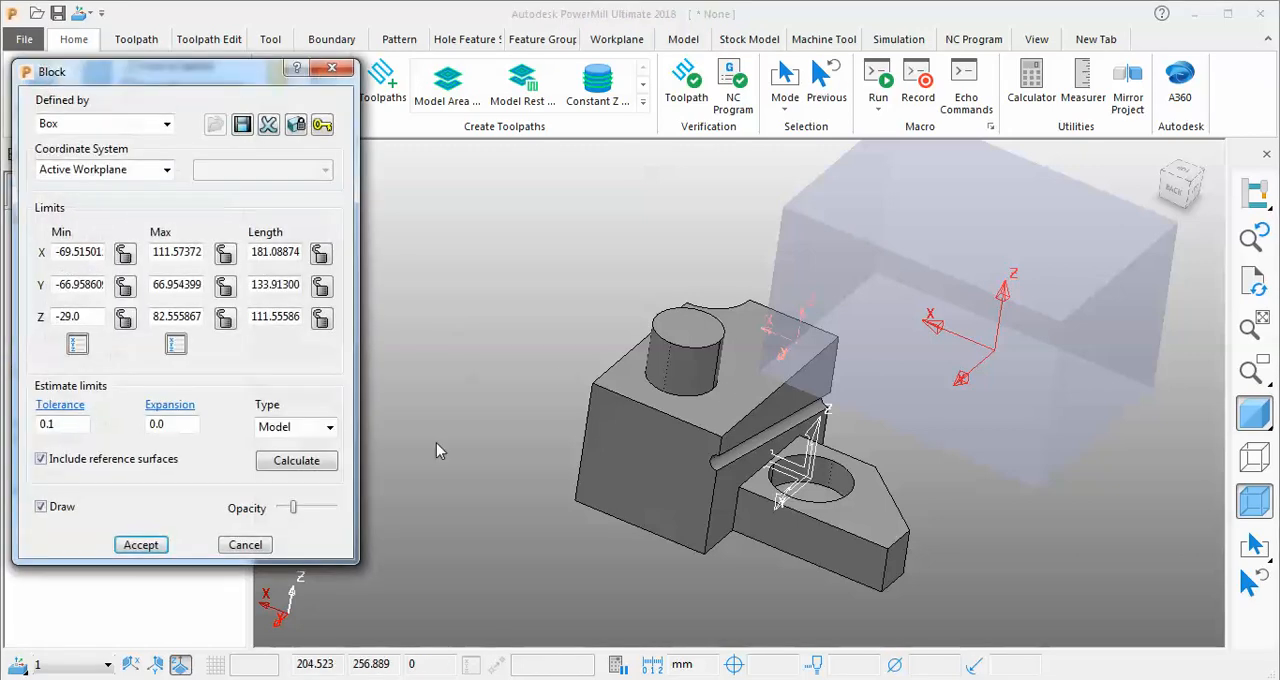
click(307, 472)
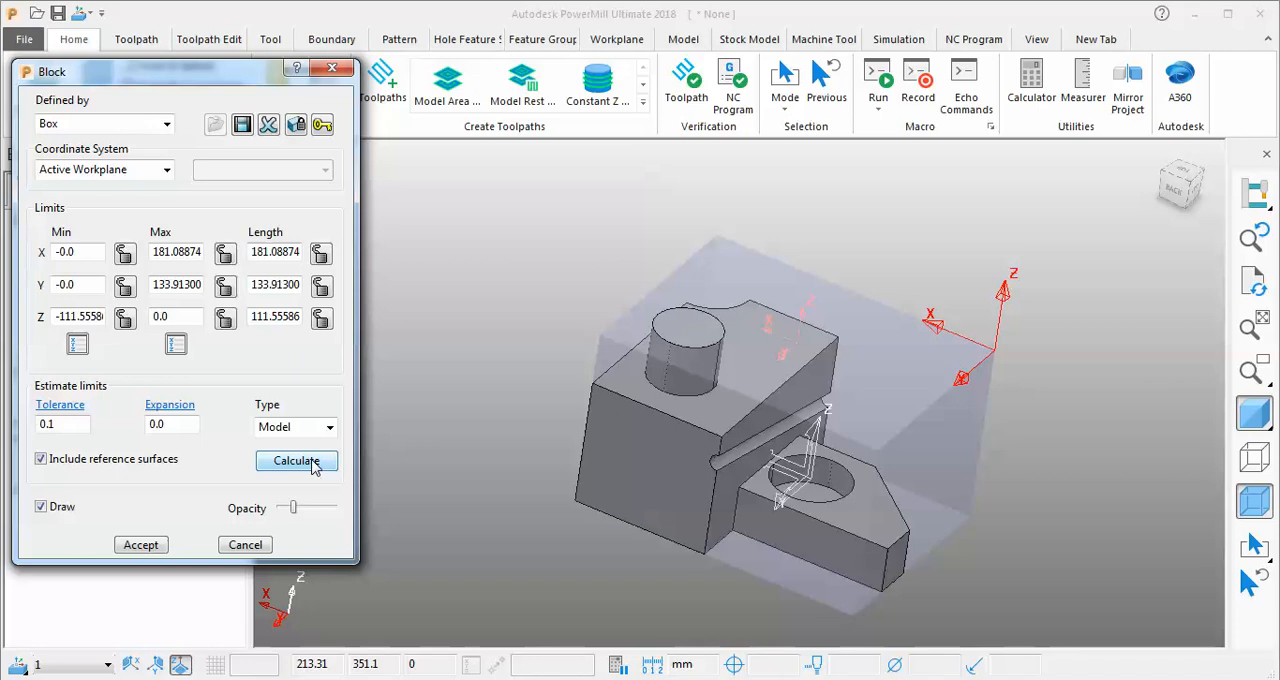
click(139, 545)
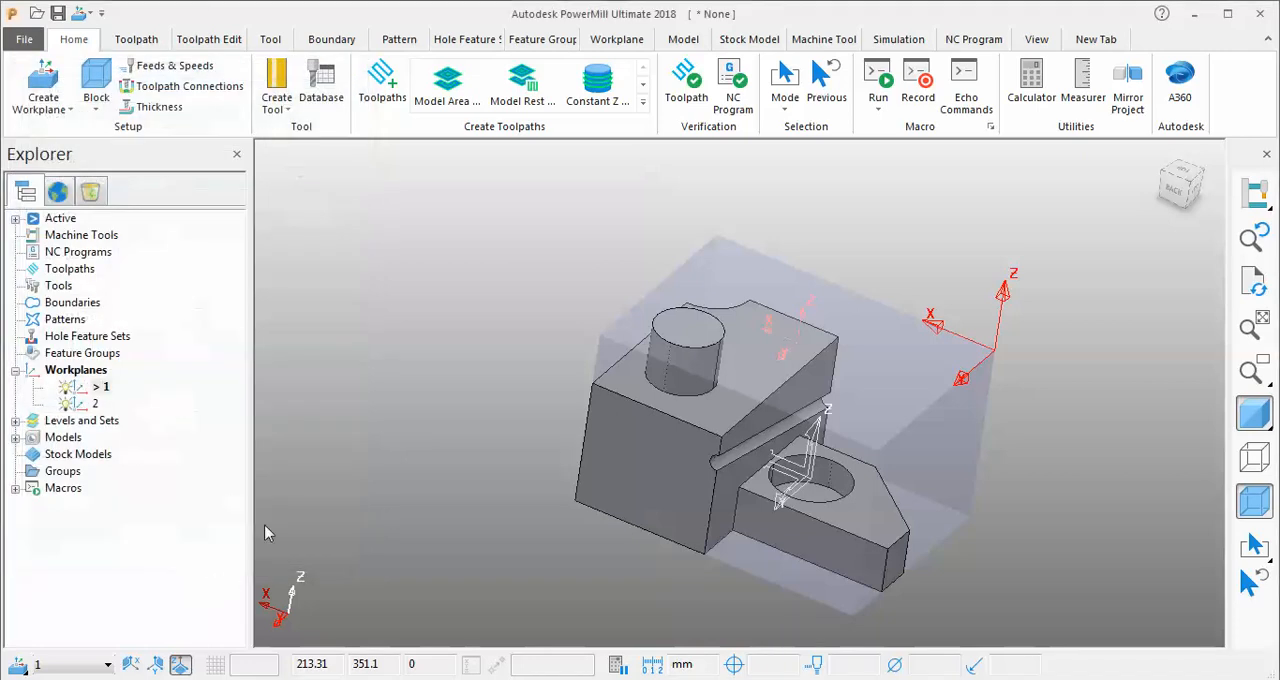
Try the block's coordinate system as Global Transform, return it to Active Workplane, and cancel the block changes.
click(91, 113)
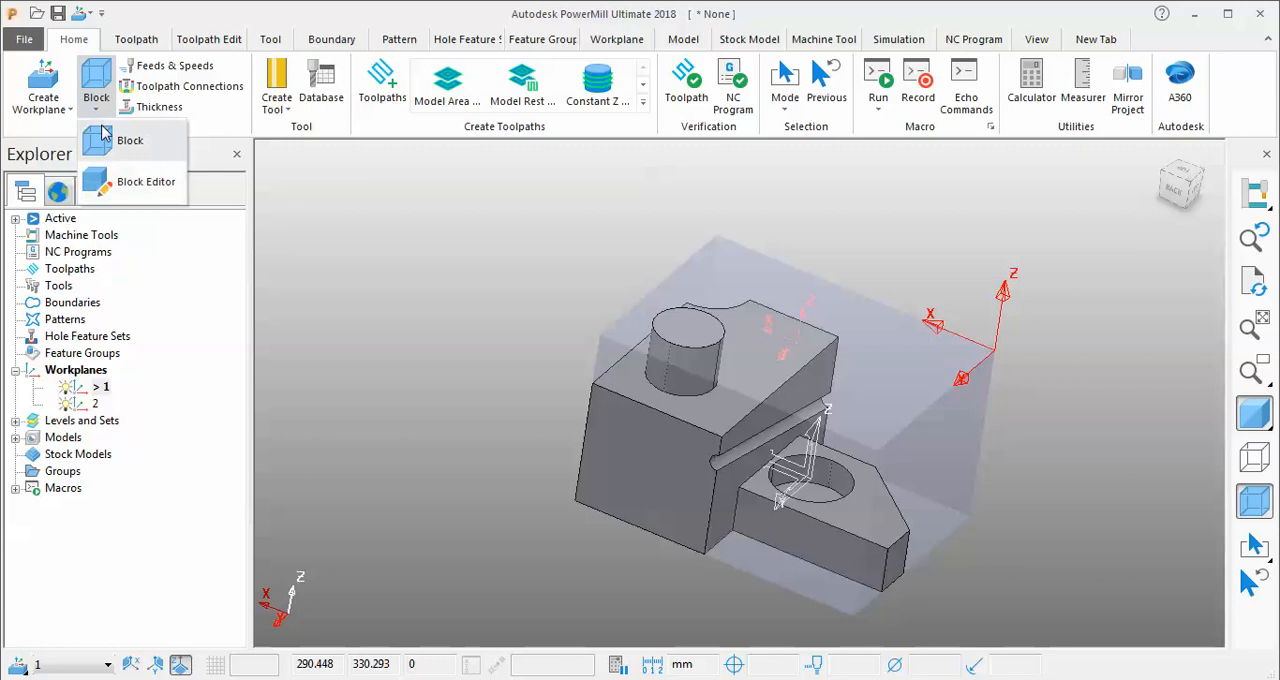
click(112, 135)
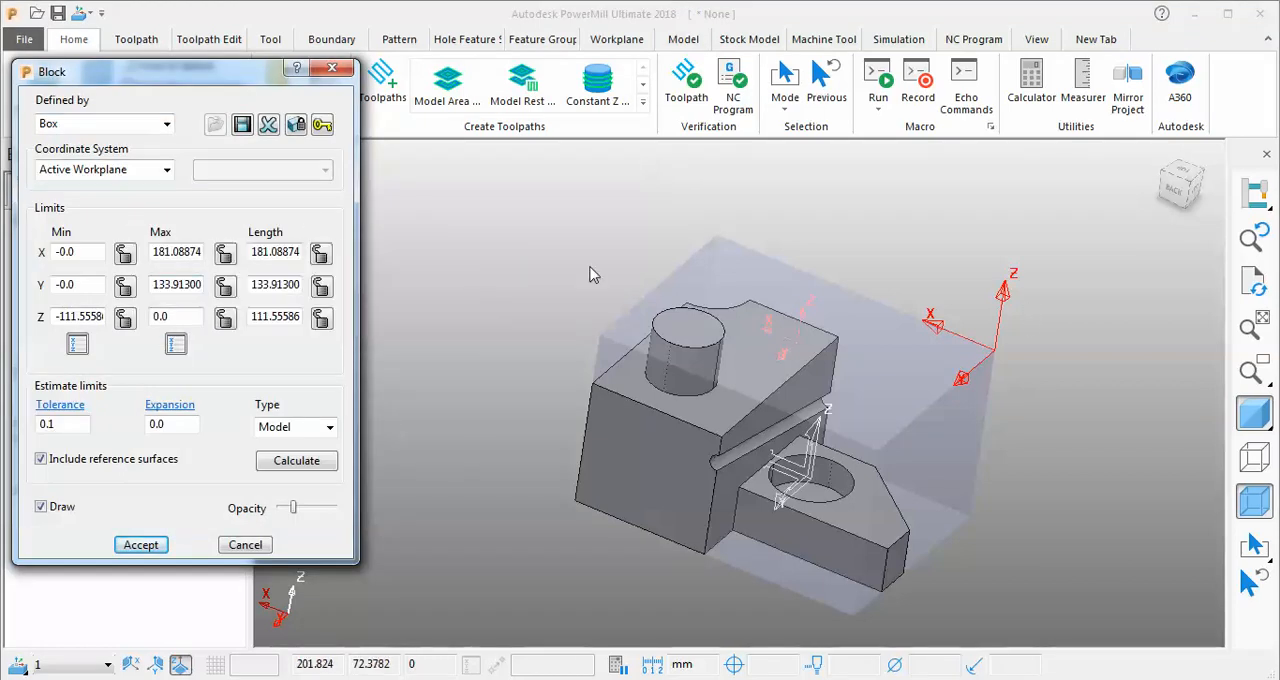
click(168, 171)
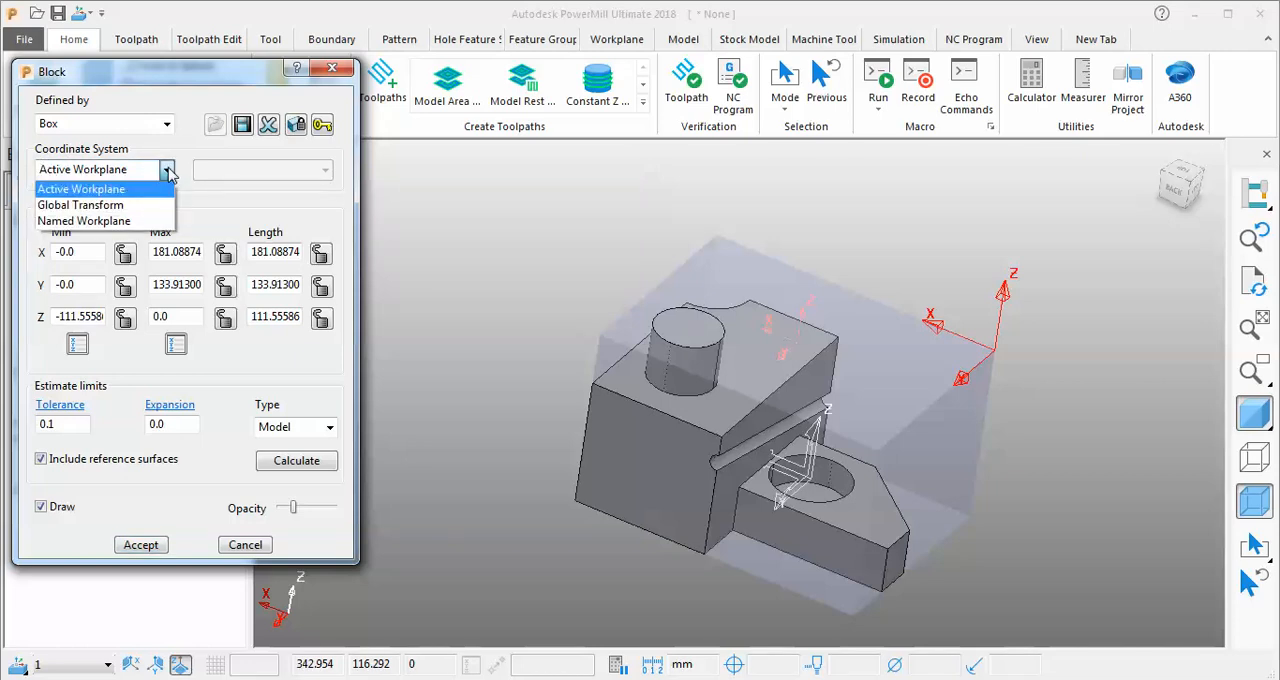
click(168, 172)
click(167, 171)
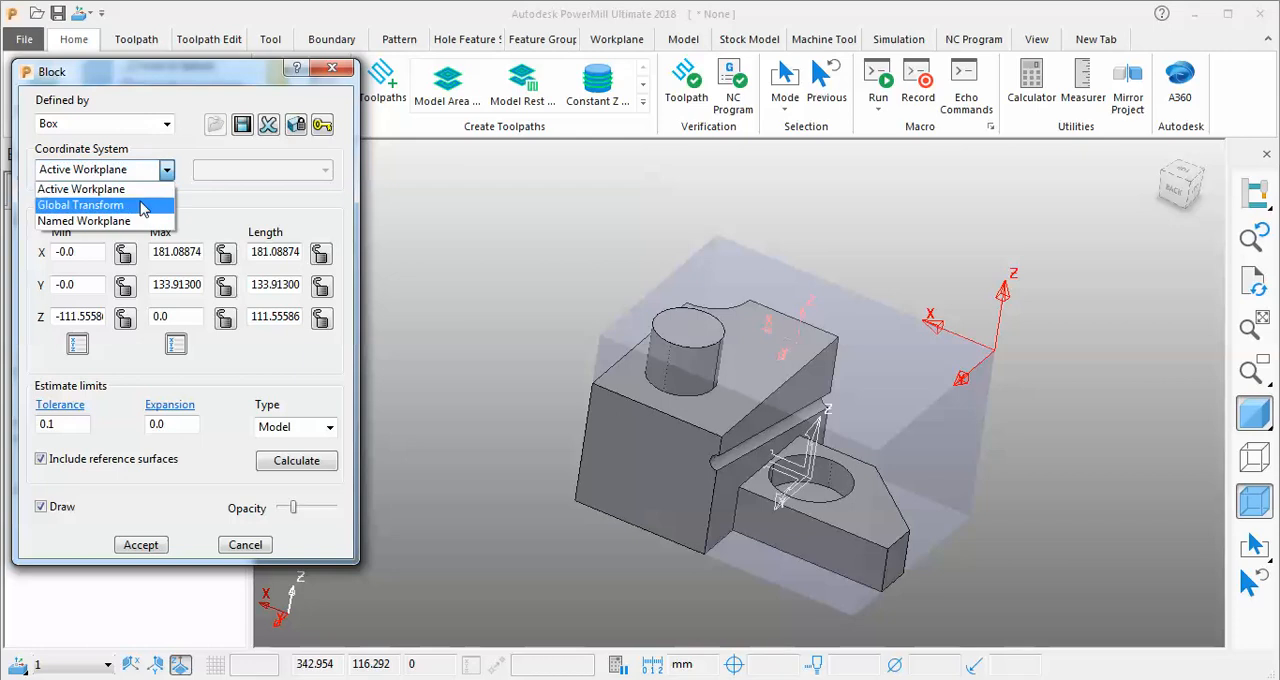
click(143, 206)
click(313, 460)
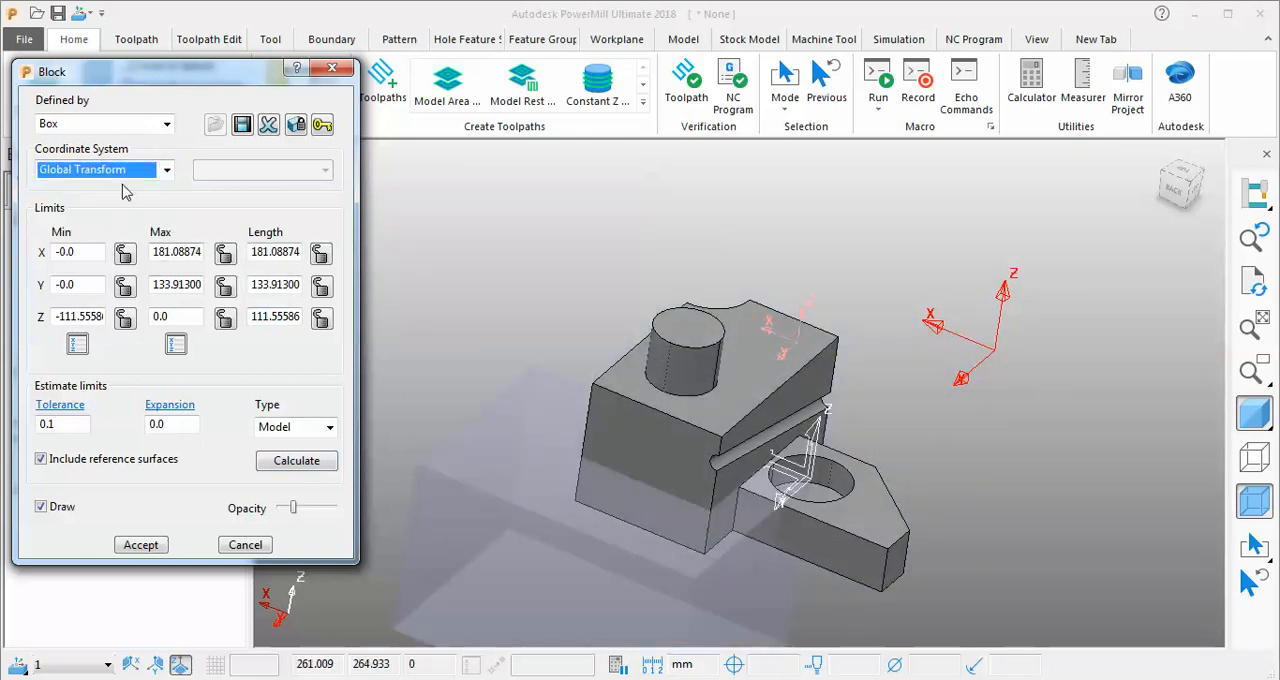
click(165, 171)
click(132, 189)
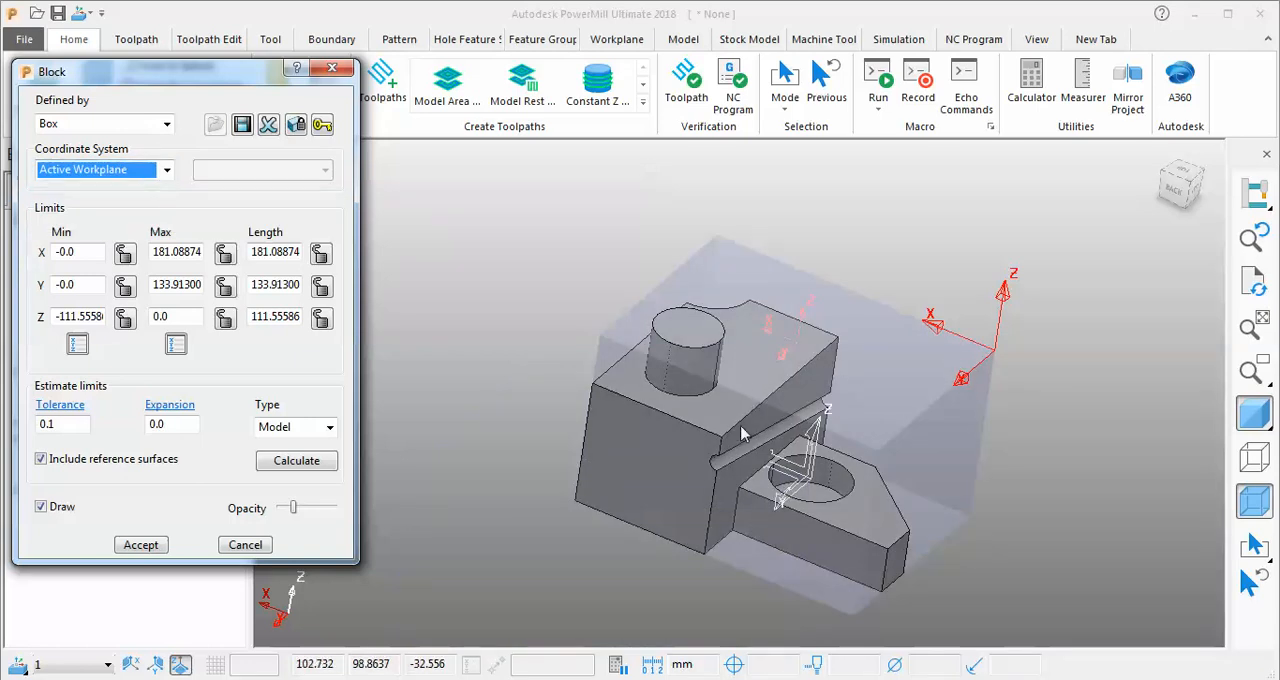
click(263, 541)
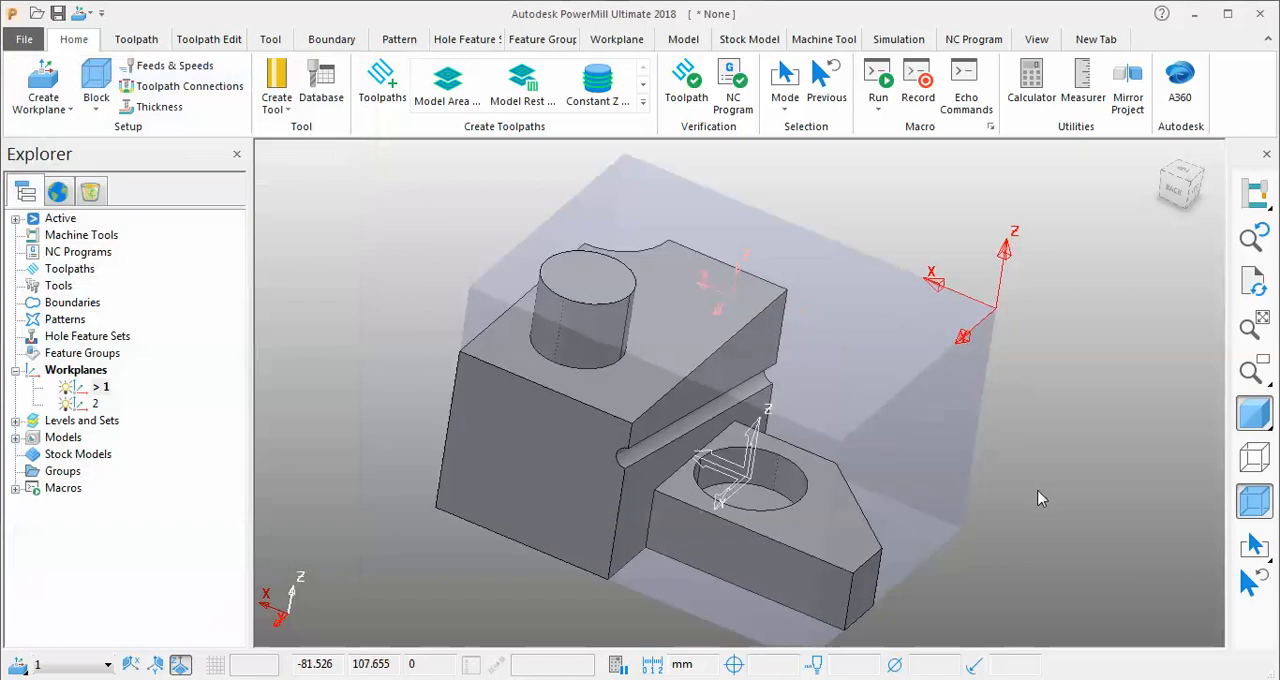
Switch the active workplane to 2 and back to 1, and bring up the workplane creation options without creating one.
scroll(830, 414, down, 1)
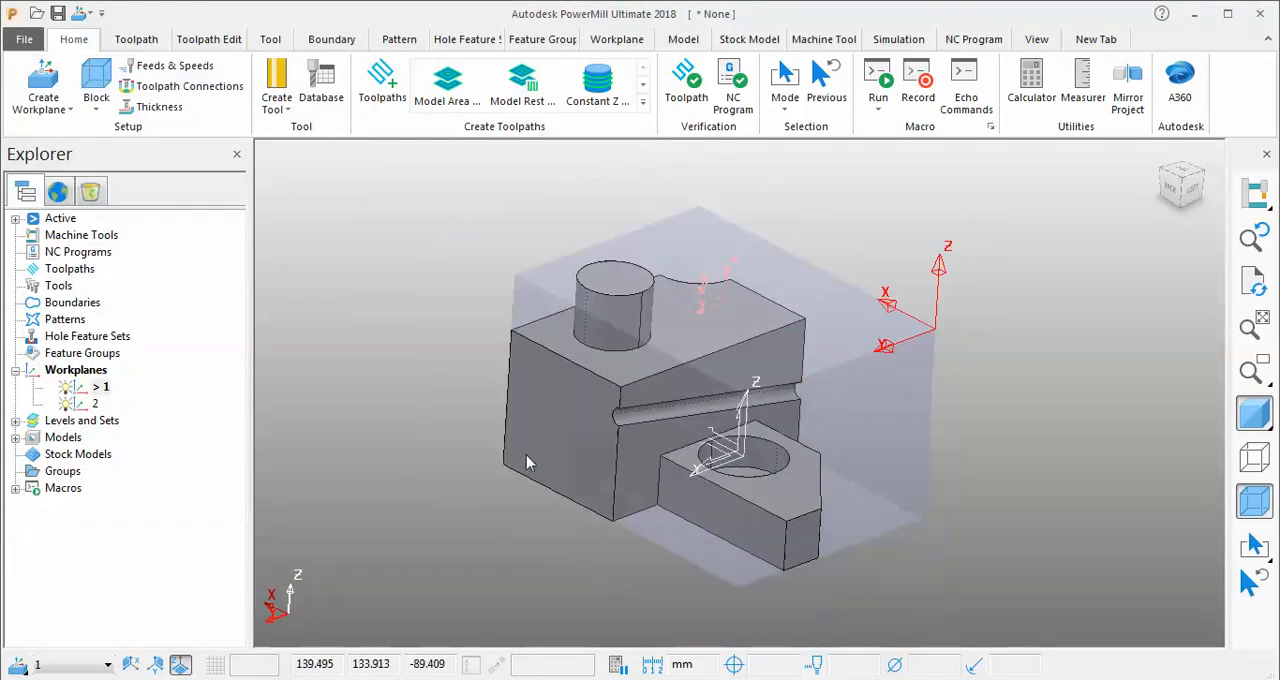
click(106, 665)
click(78, 561)
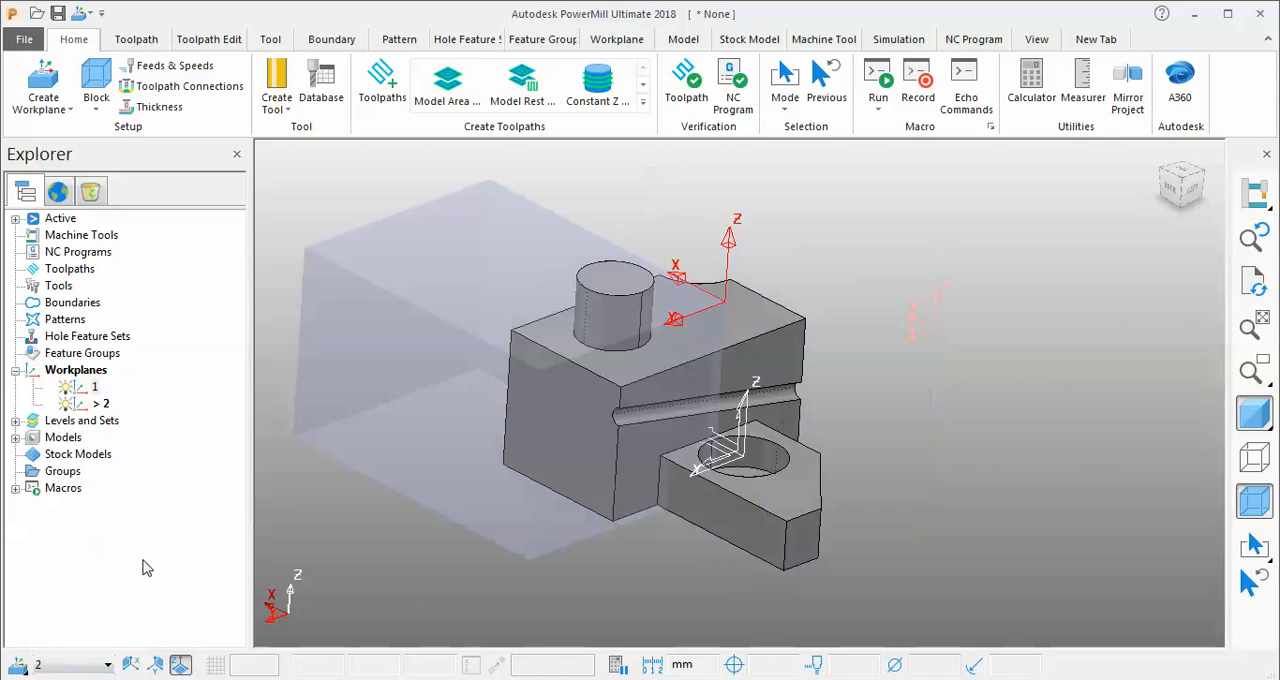
click(106, 665)
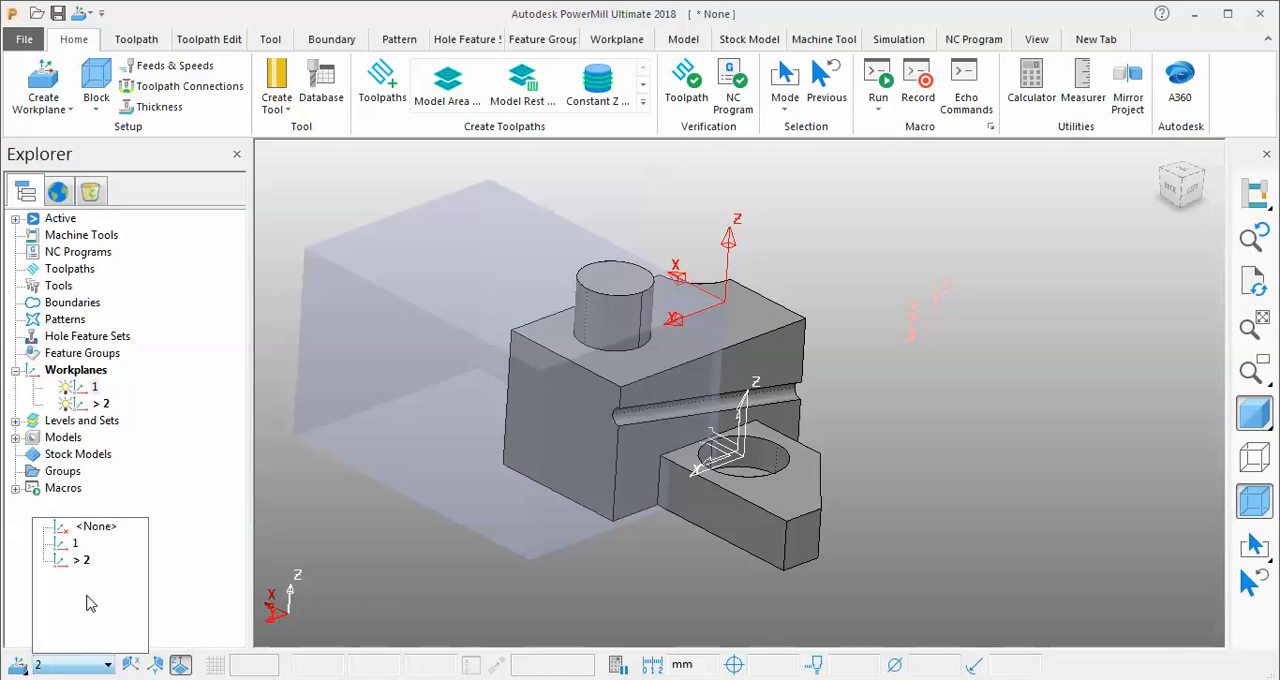
click(84, 548)
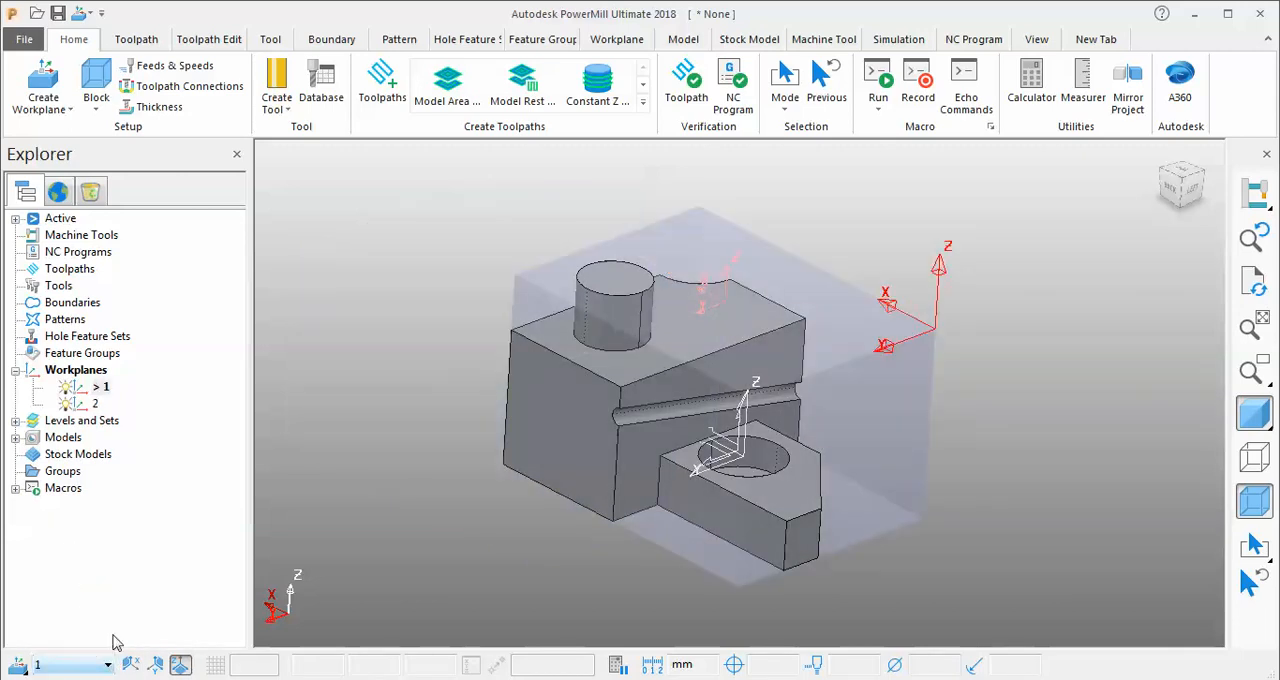
click(24, 670)
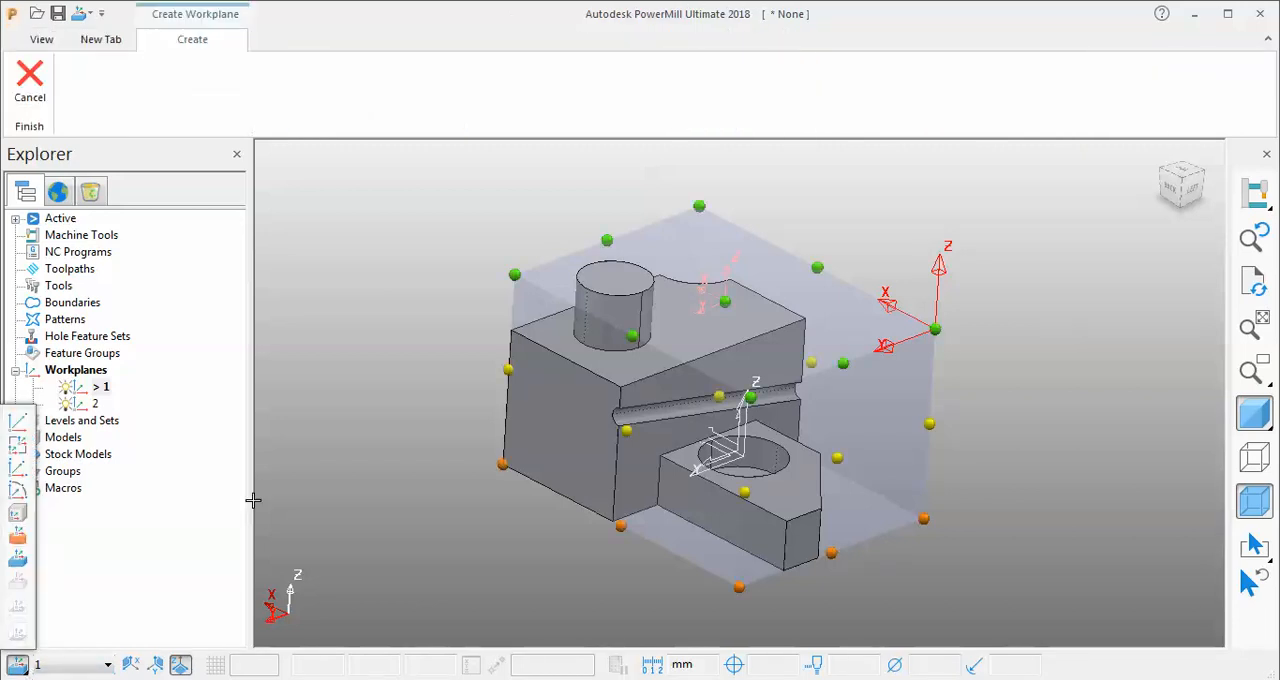
key(Escape)
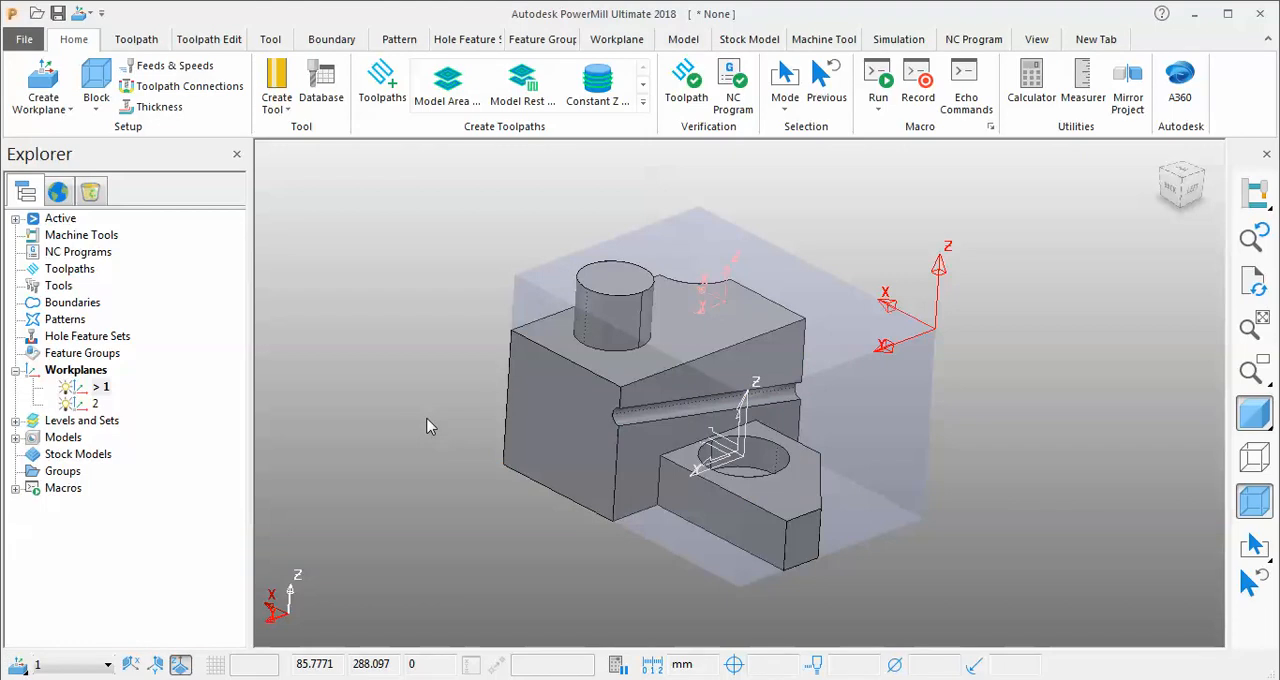
Start a new toolpath with the Model Area Clearance strategy from the 3D Area Clearance category.
click(374, 88)
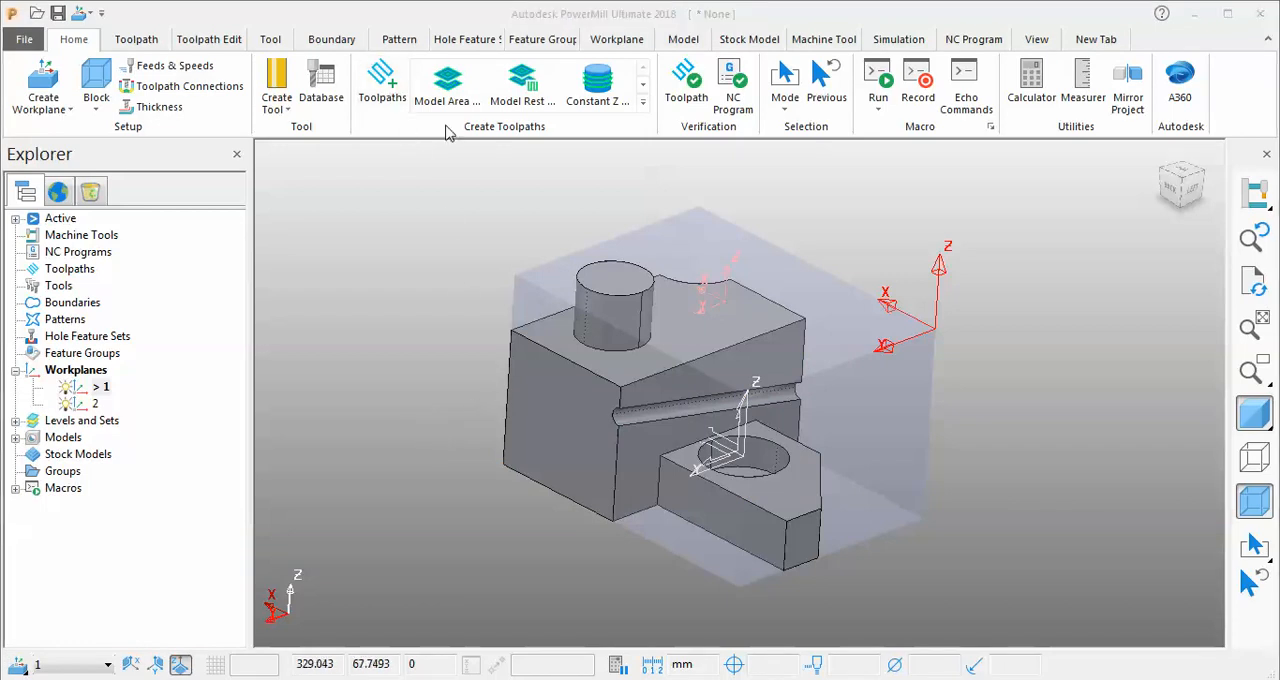
click(600, 202)
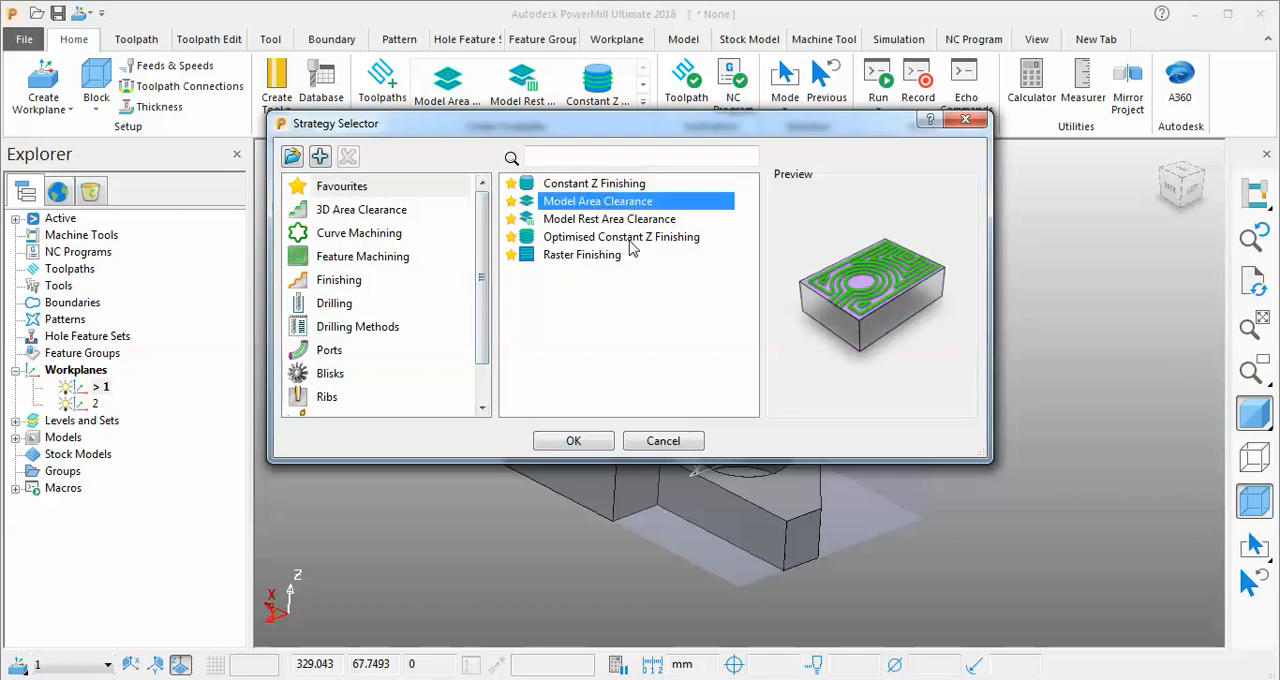
click(600, 201)
click(572, 441)
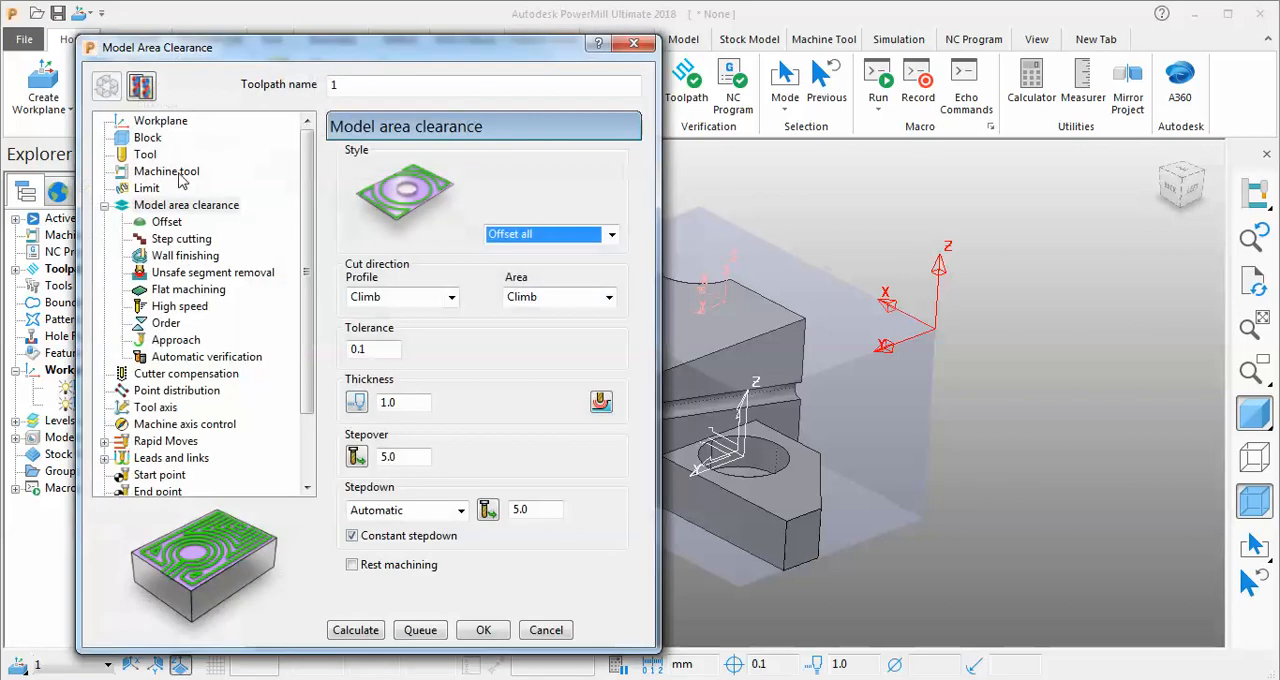
Examine the Model Area Clearance toolpath's workplane selection and creation options, then leave its settings.
click(158, 124)
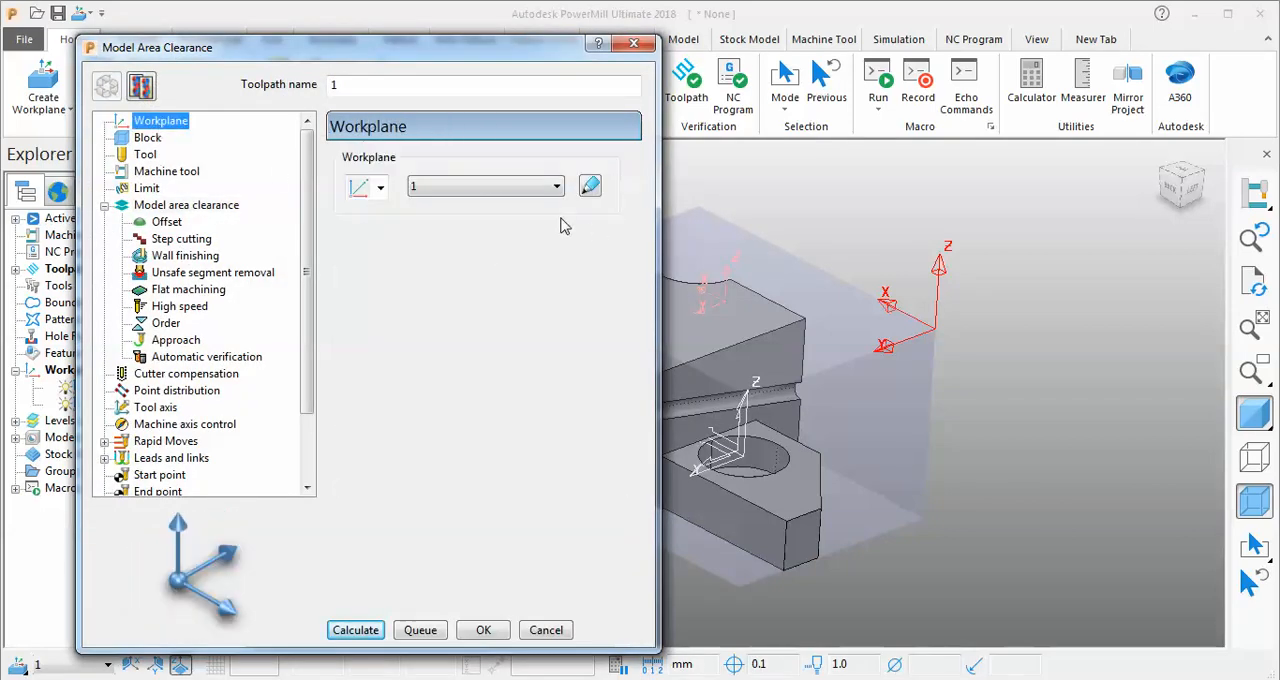
click(489, 185)
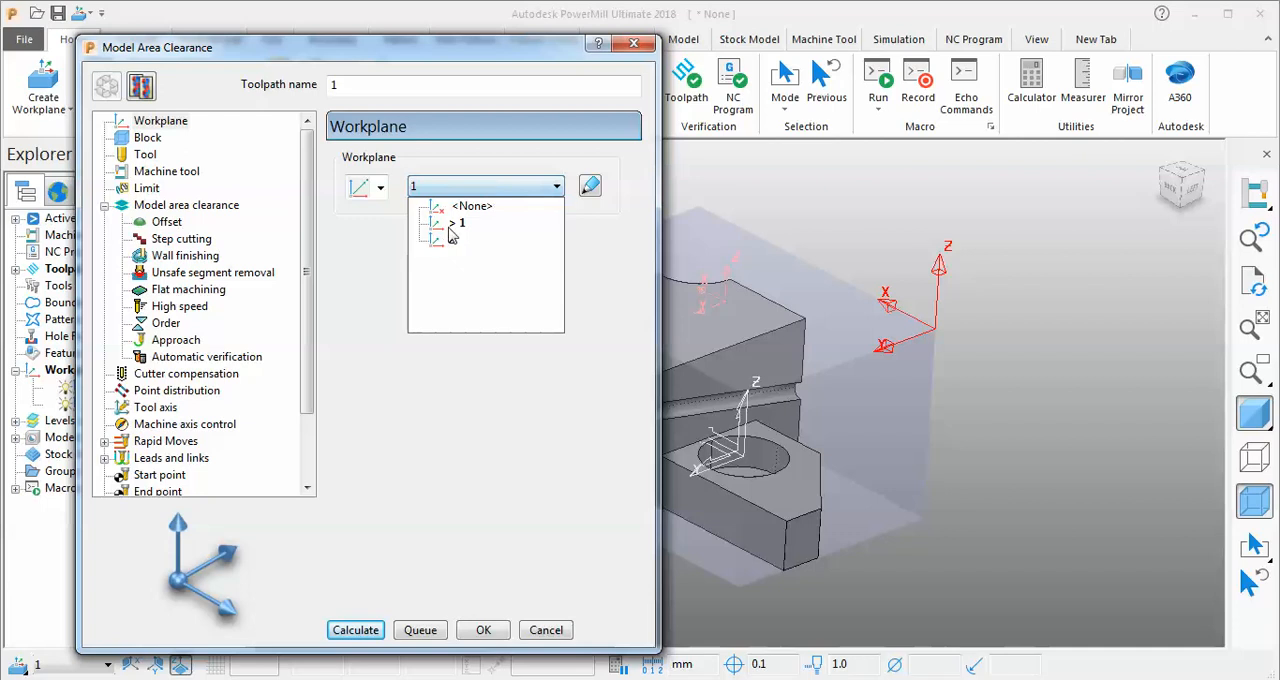
click(381, 188)
click(381, 188)
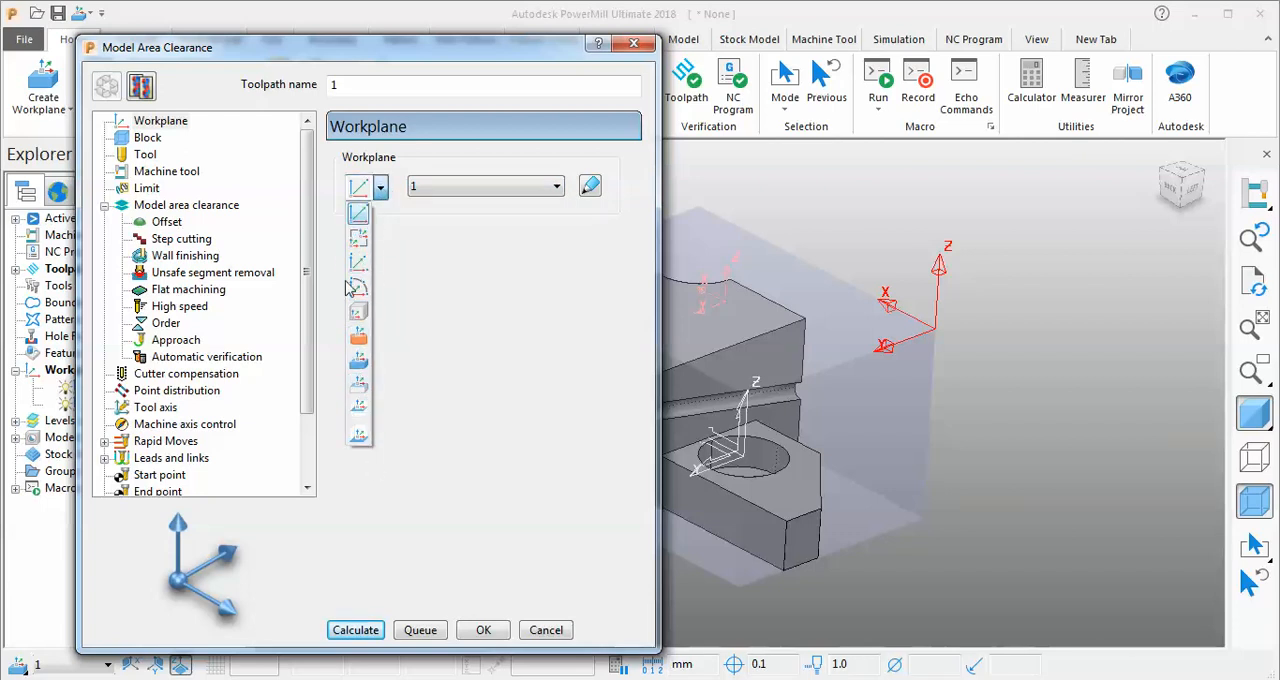
click(533, 392)
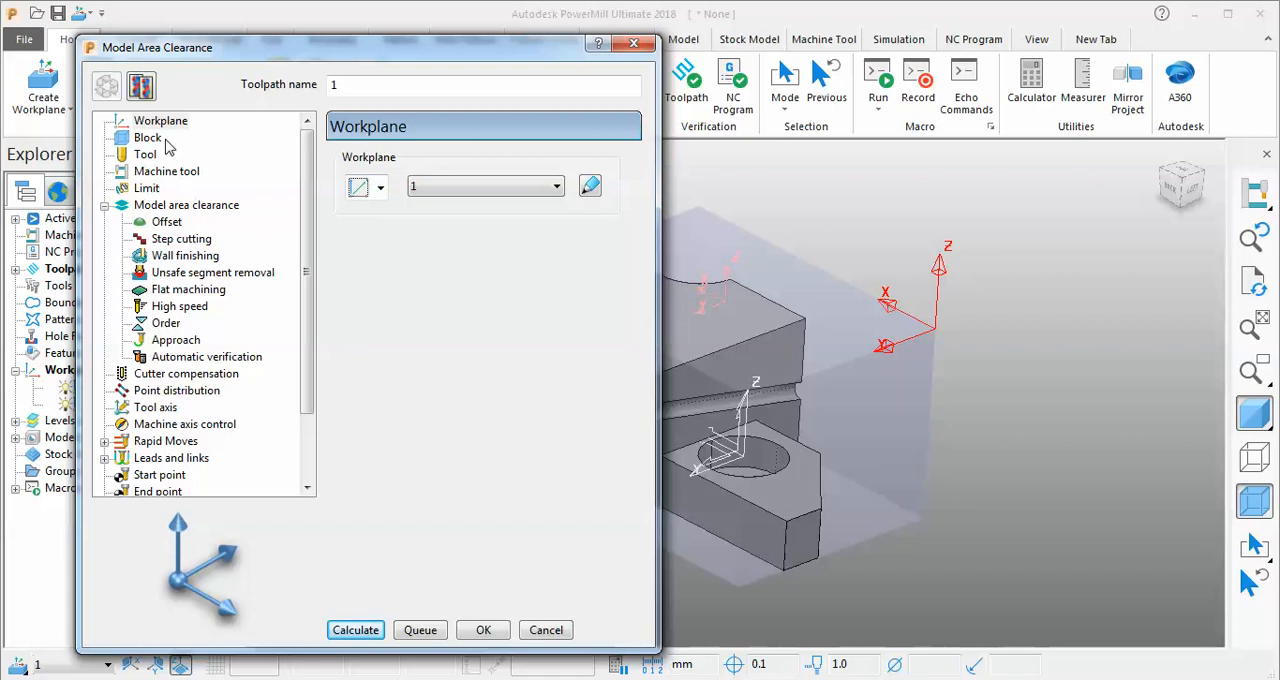
click(532, 633)
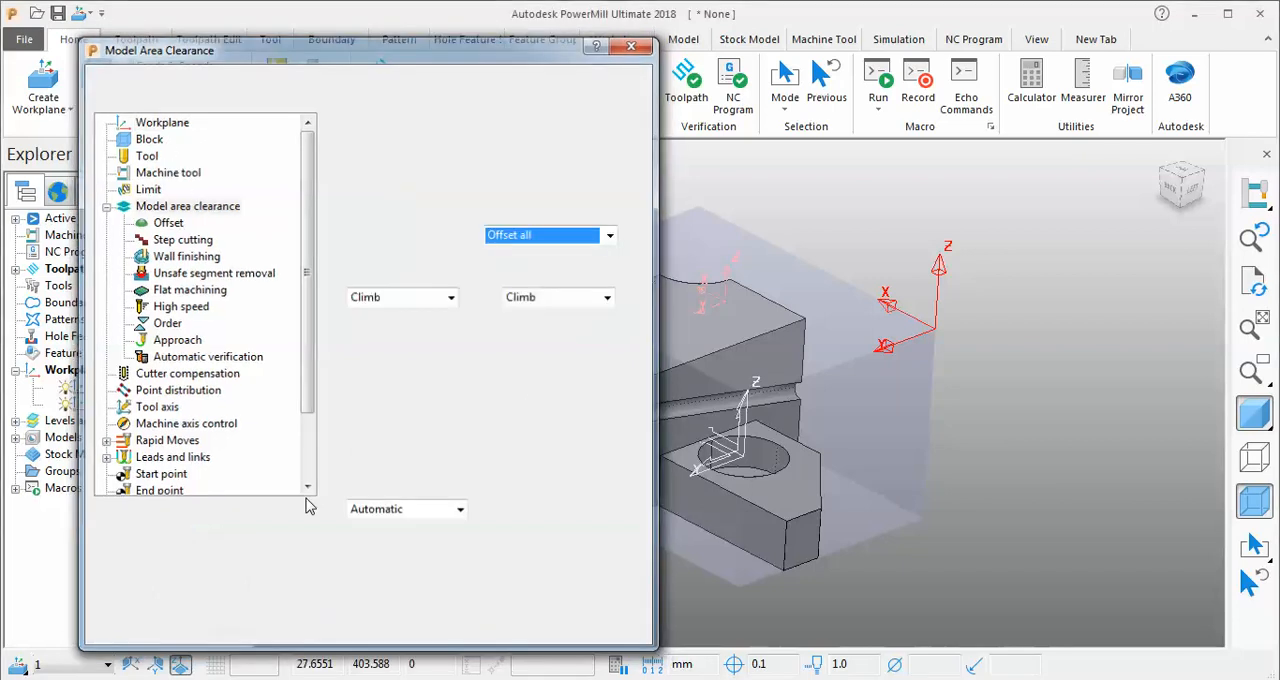
Examine the Create and Orientate Workplane methods available for the workplanes in the Explorer.
right_click(76, 370)
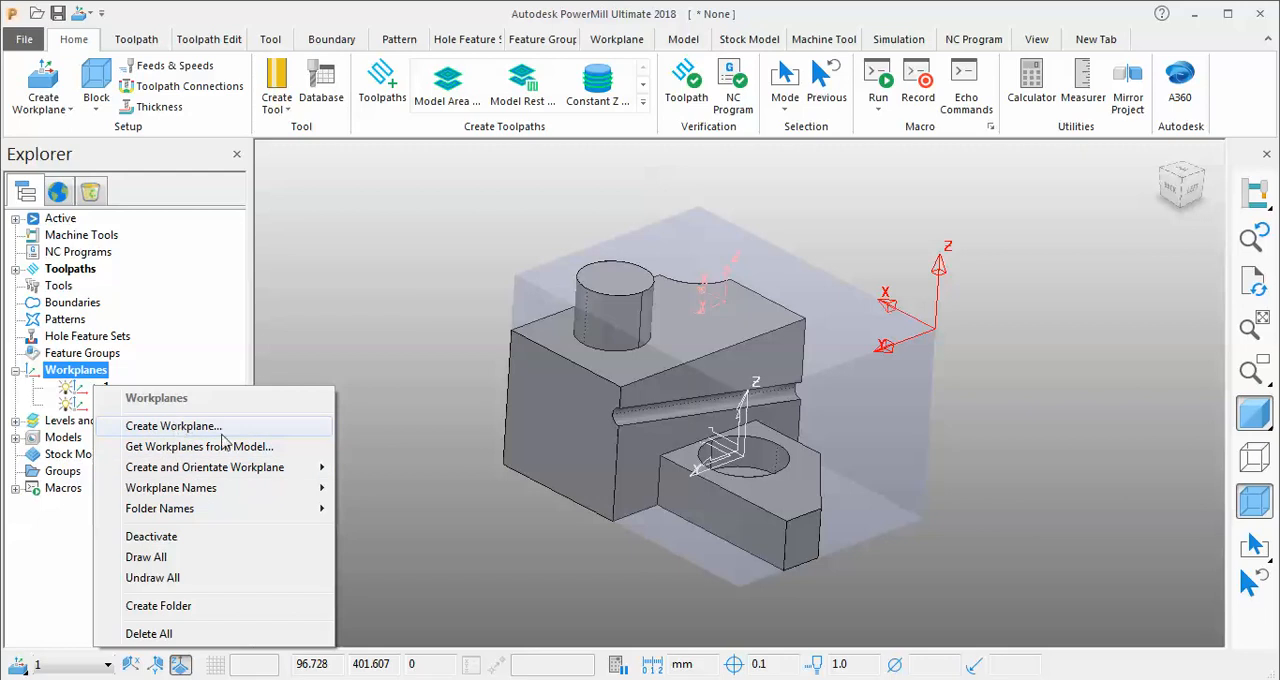
mouse_move(238, 470)
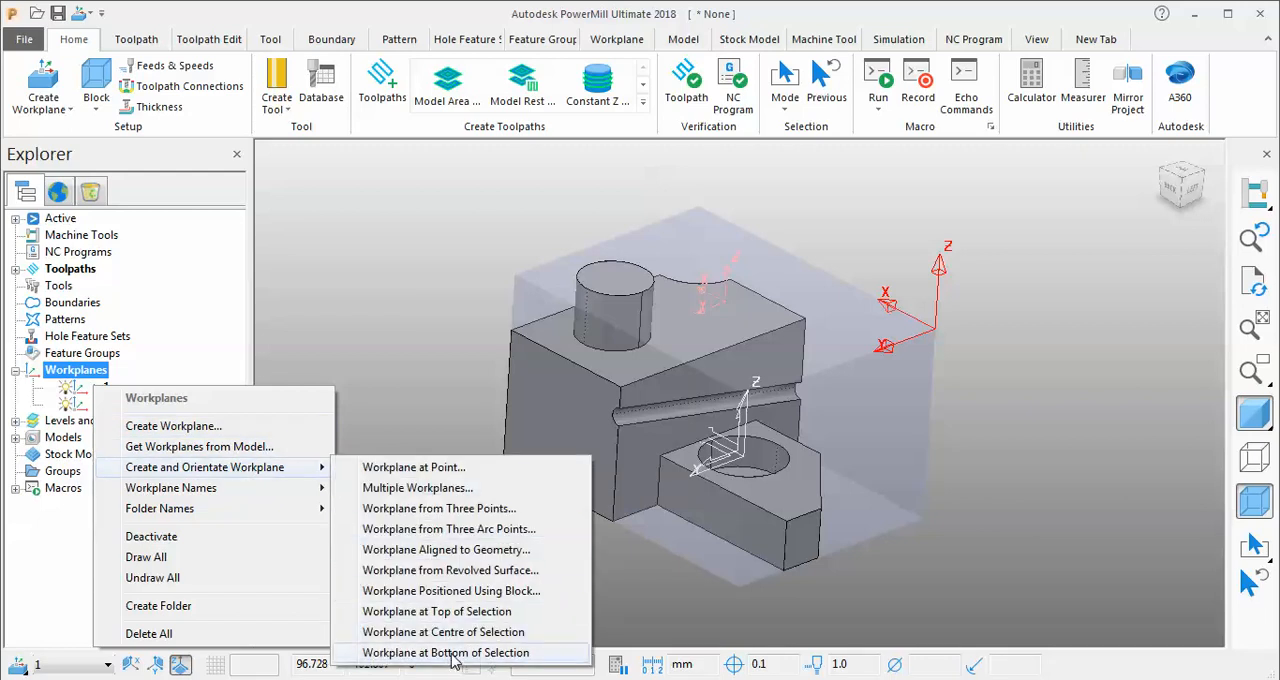
click(343, 326)
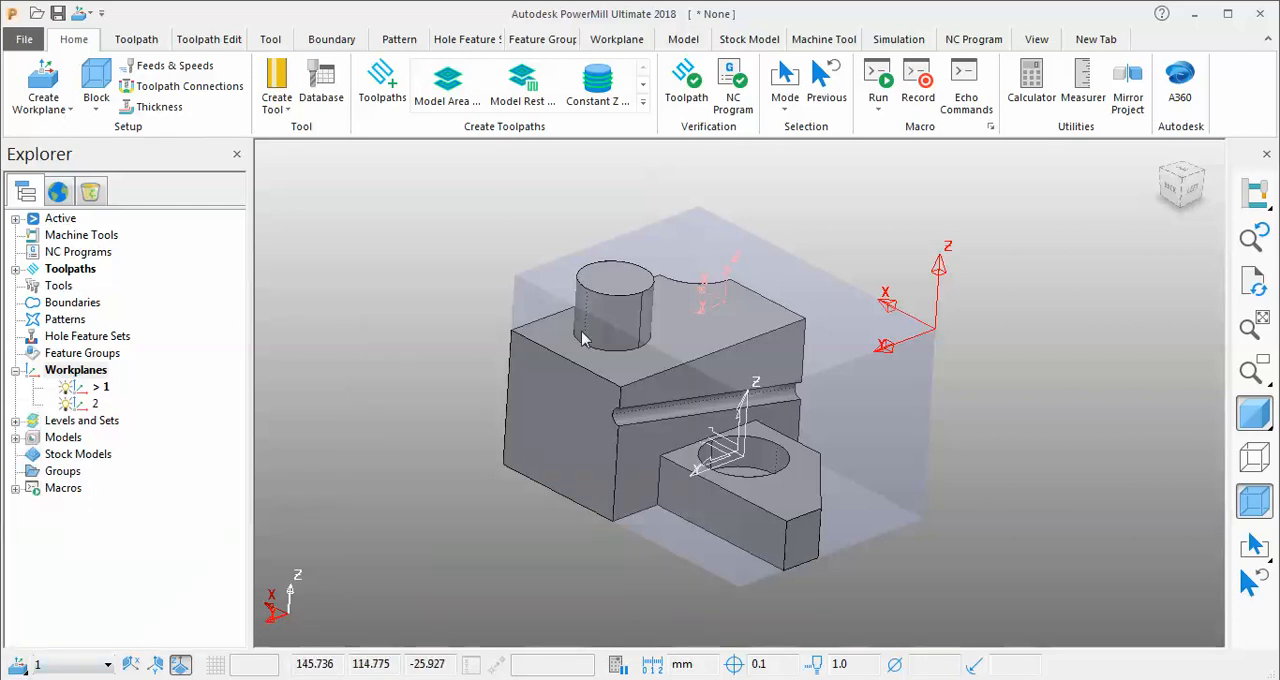
middle_drag(566, 285, 655, 258)
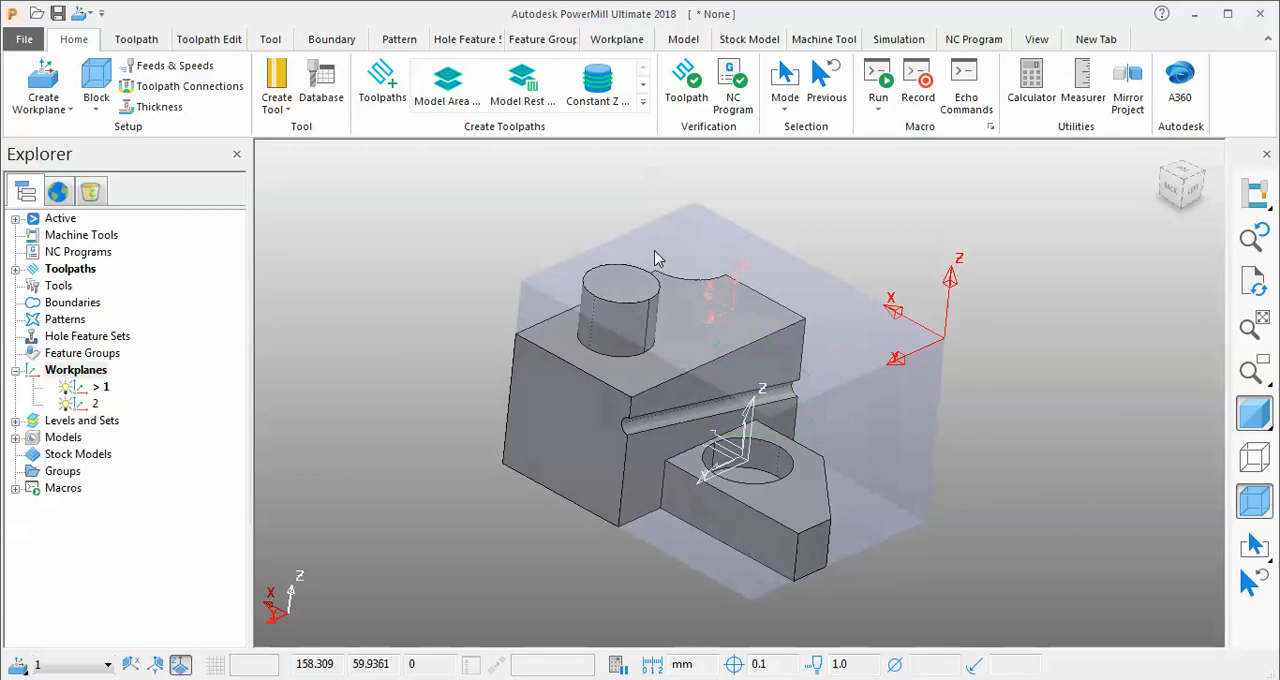
Start a new toolpath with the Feature Area Clearance strategy from the Feature Machining category.
click(380, 88)
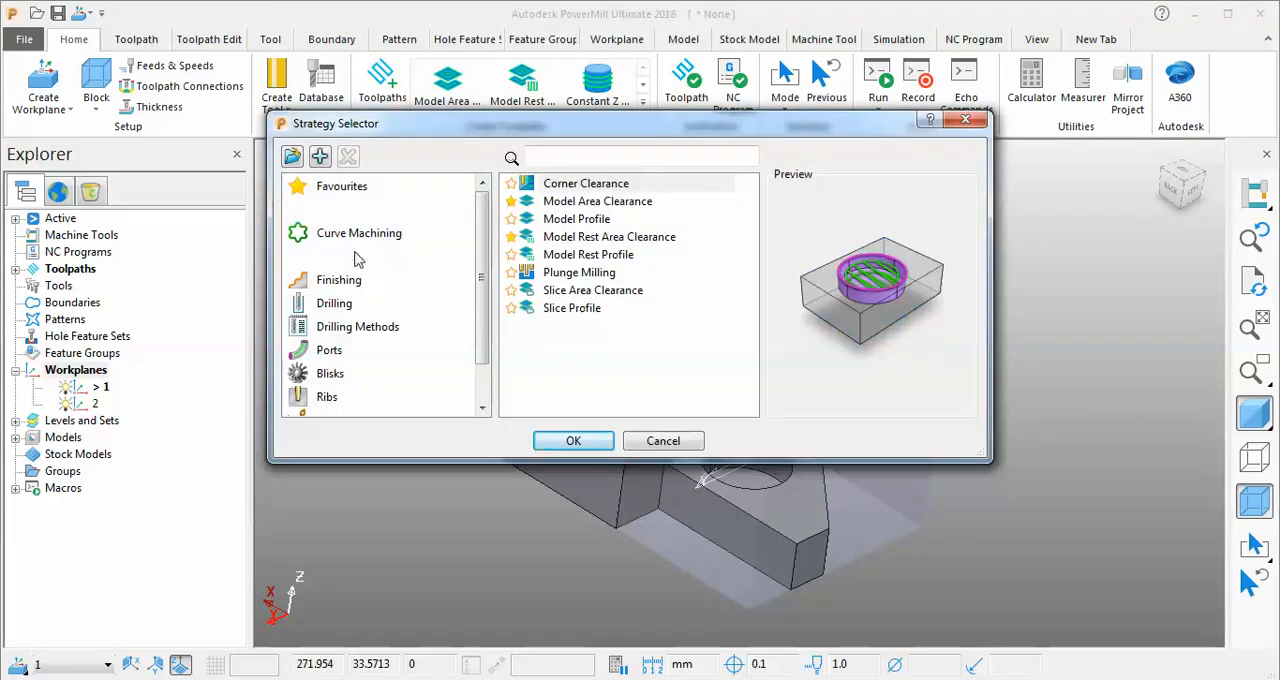
click(419, 270)
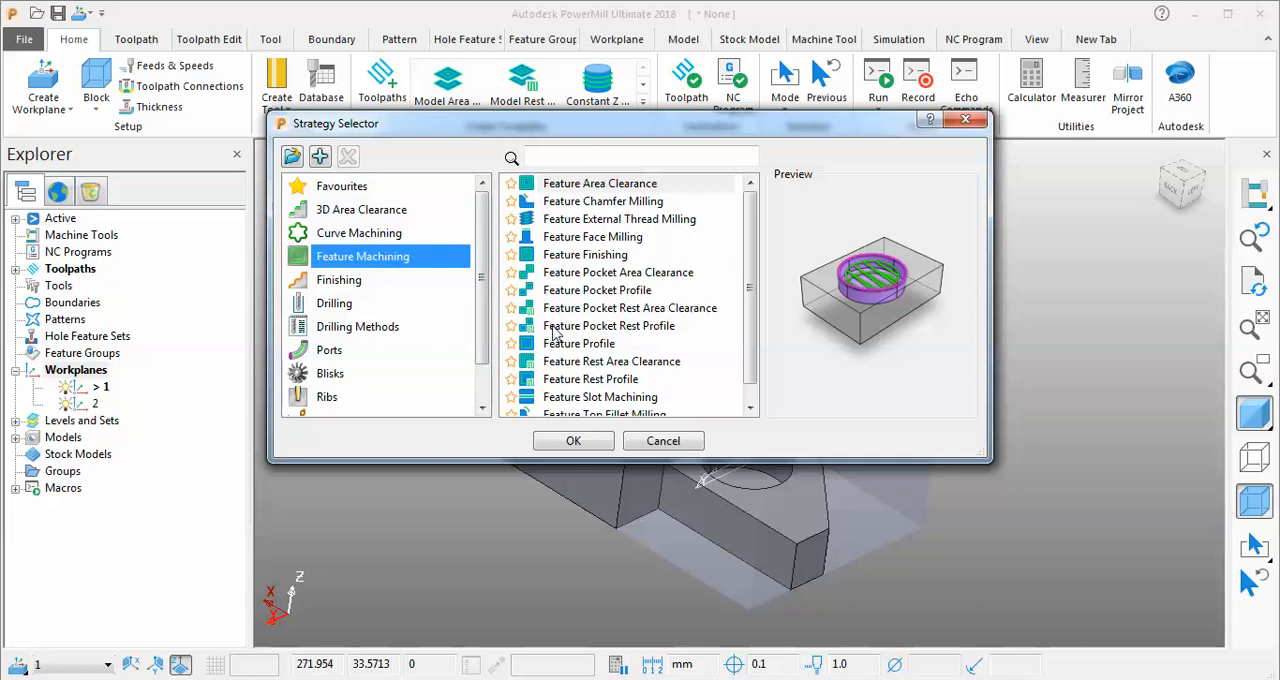
click(573, 443)
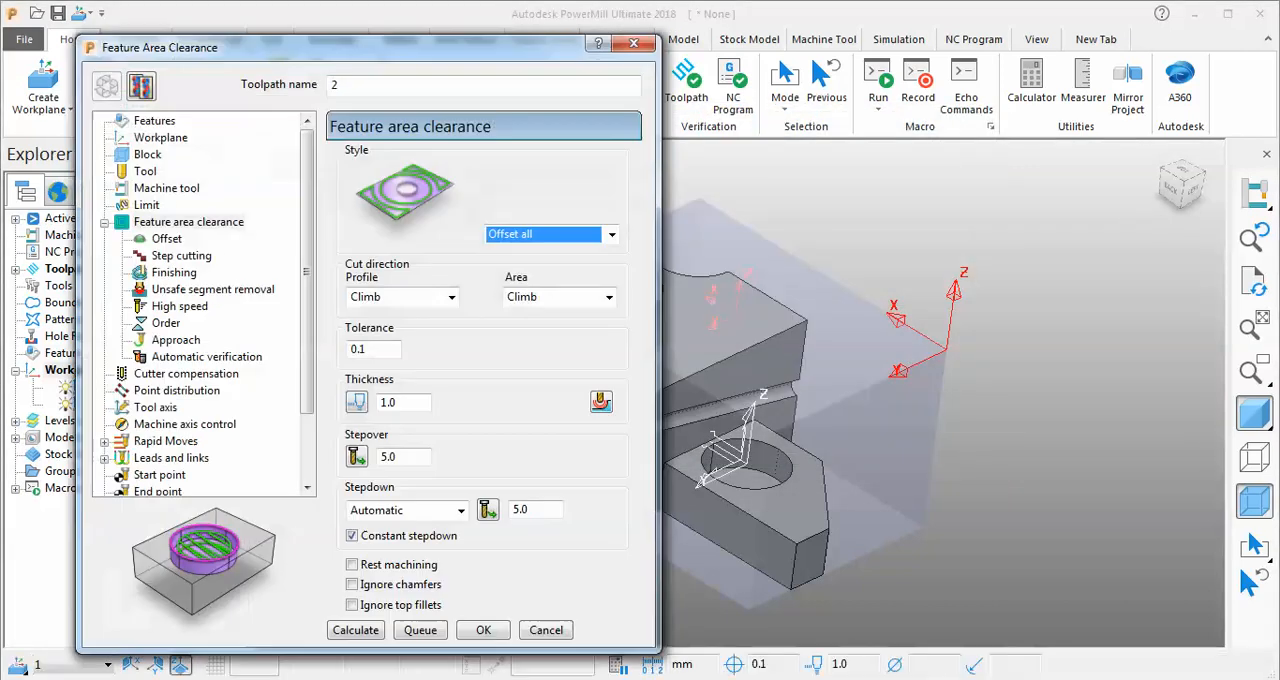
click(1130, 672)
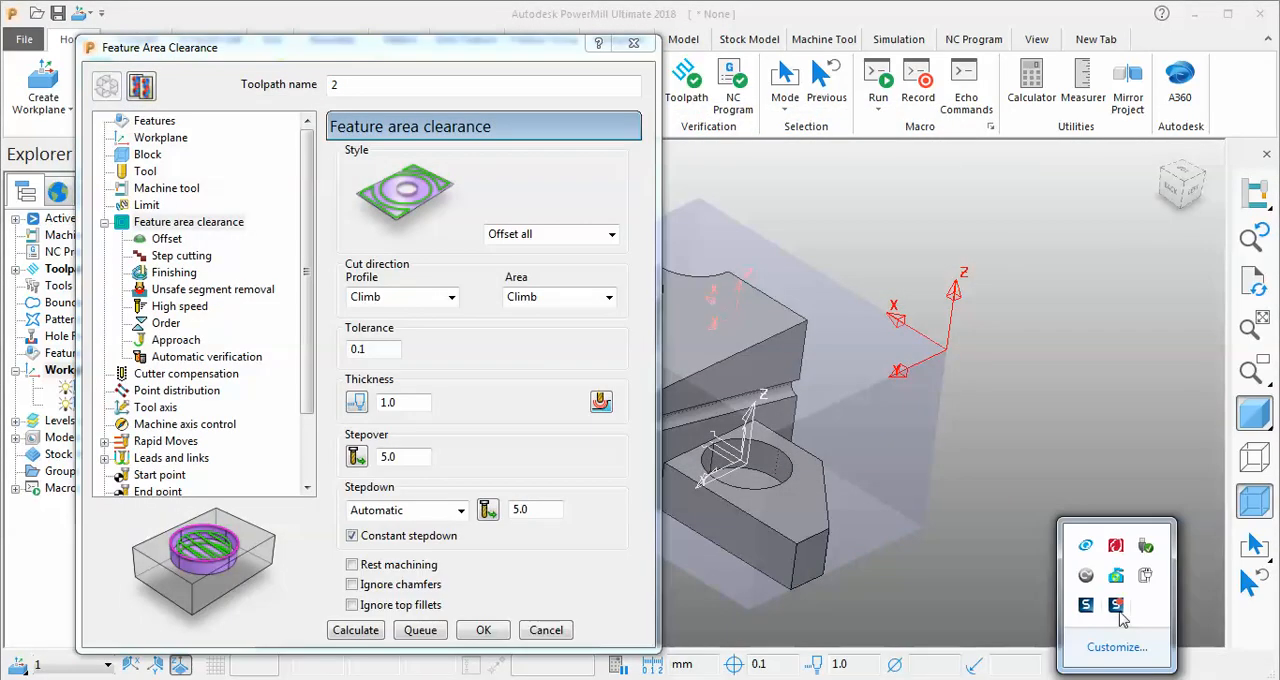